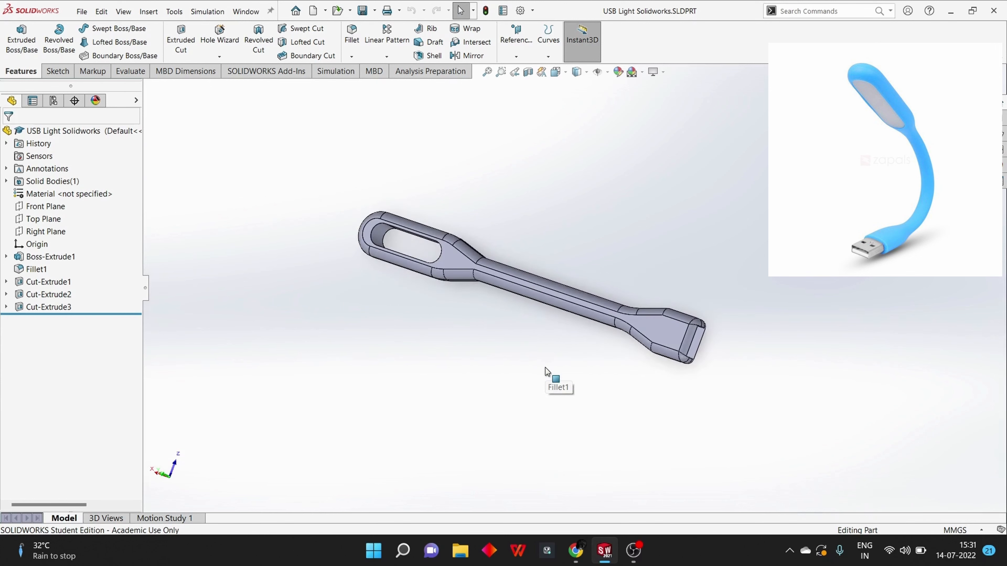
middle_click_drag(623, 346, 614, 298)
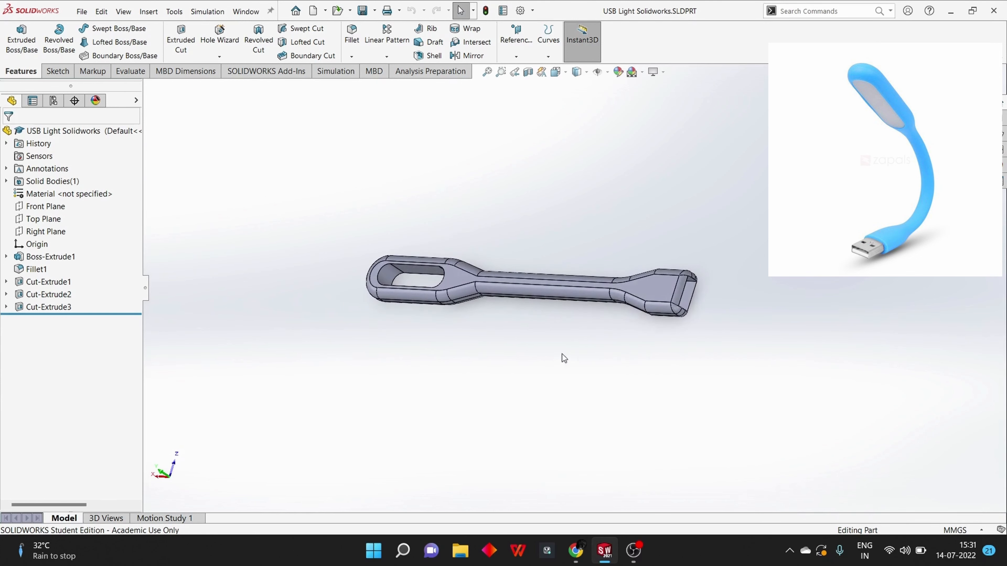
middle_click_drag(449, 374, 457, 336)
middle_click_drag(503, 262, 530, 362)
middle_click_drag(663, 236, 436, 186)
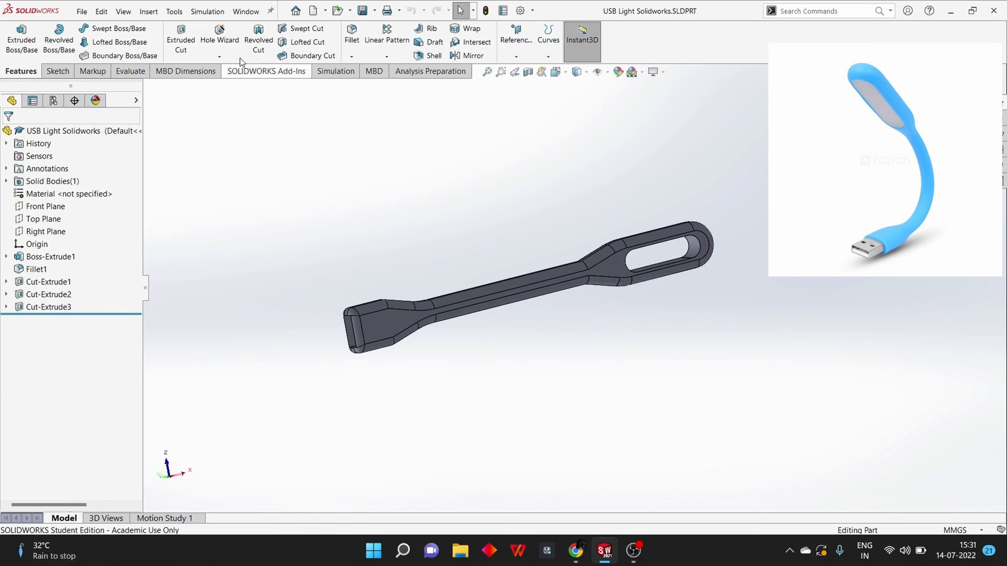
Create a new part and sketch a horizontal centerline about 210 mm long through the origin on the Top Plane
left_click(295, 9)
left_click(275, 157)
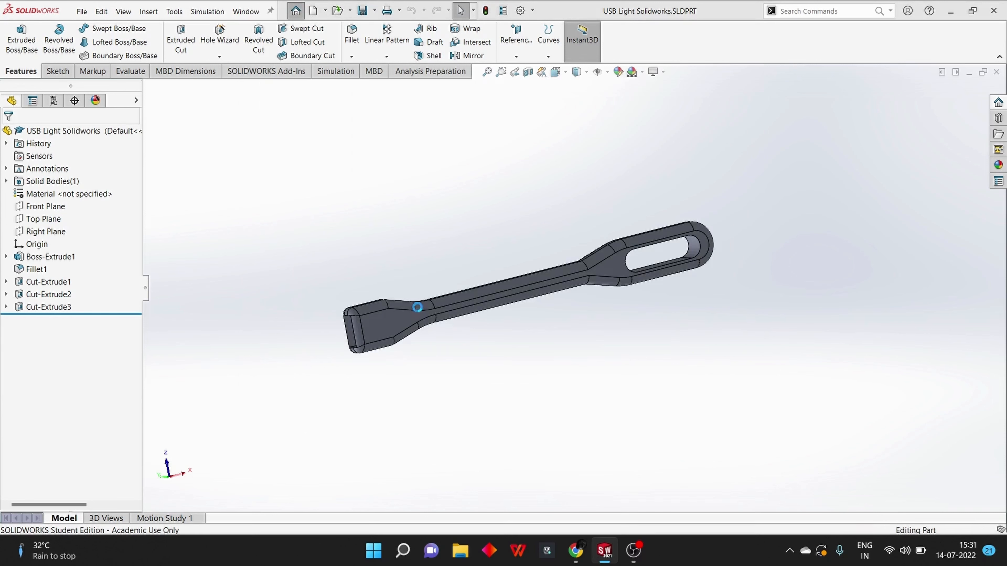
left_click(58, 72)
left_click(108, 28)
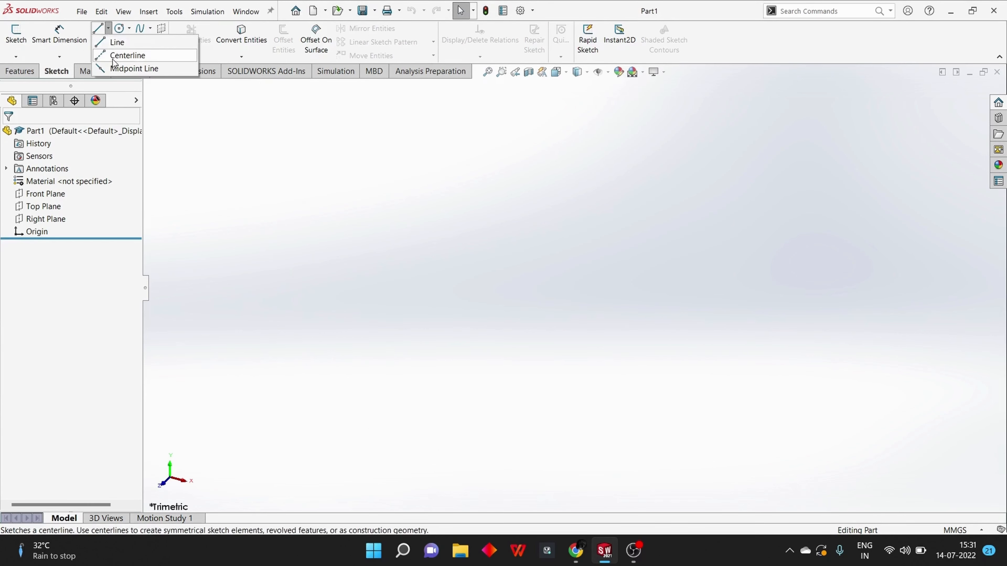
left_click(113, 41)
left_click(392, 289)
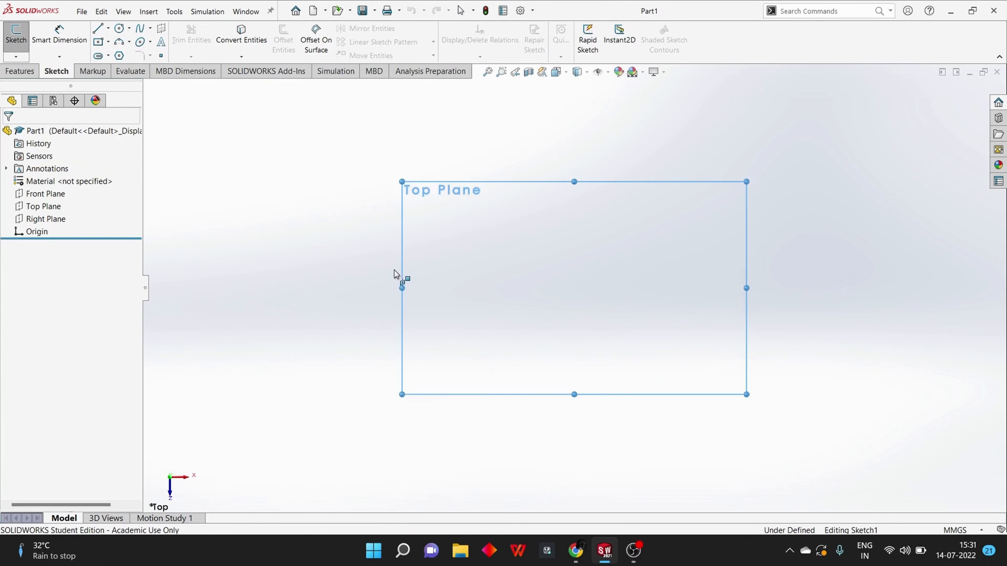
left_click(402, 289)
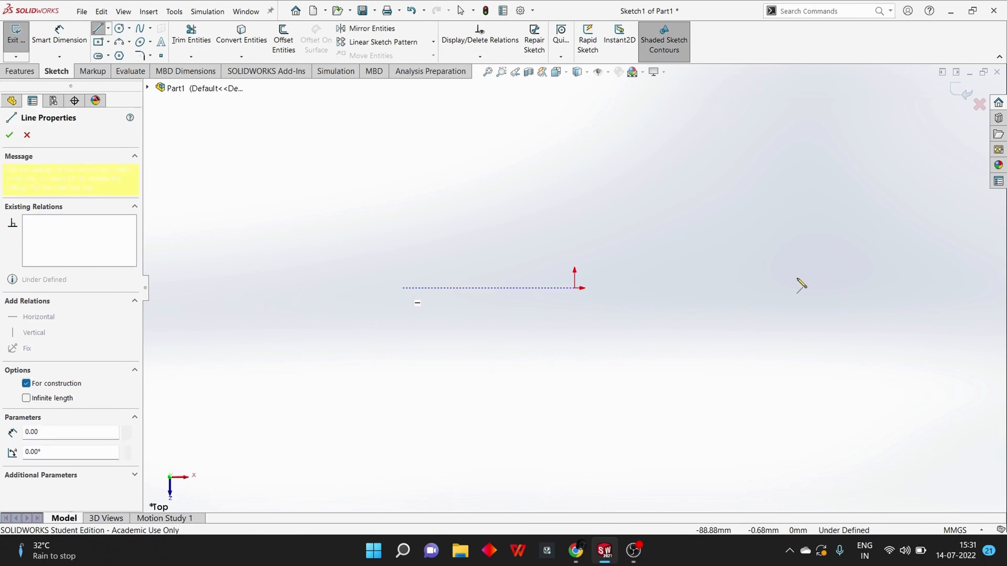
left_click(807, 289)
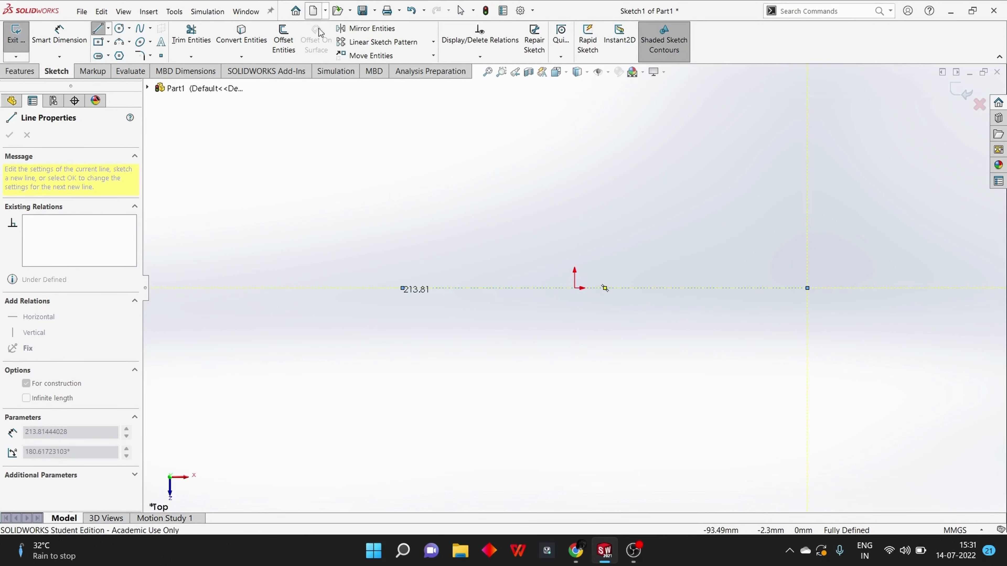
Sketch an open five-segment chain above the centerline: a flat about 23 mm, inward slope, long middle line, outward slope and a flat about 49 mm
left_click(108, 28)
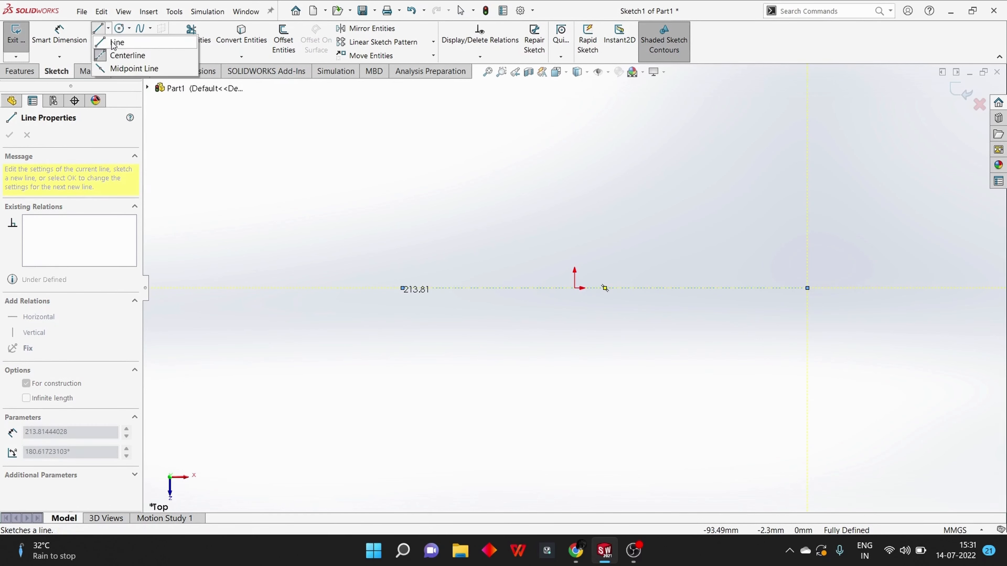
left_click(115, 38)
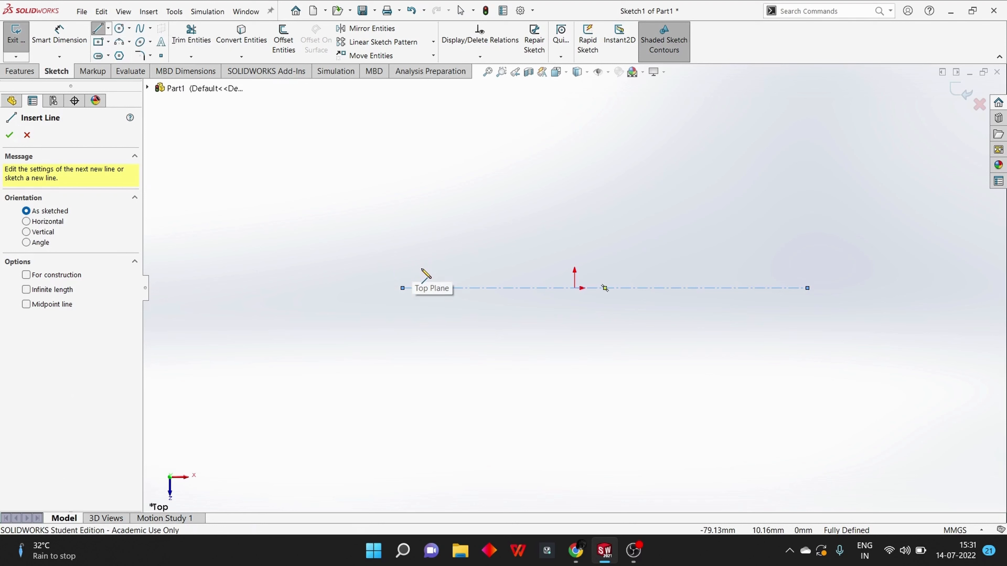
left_click(423, 265)
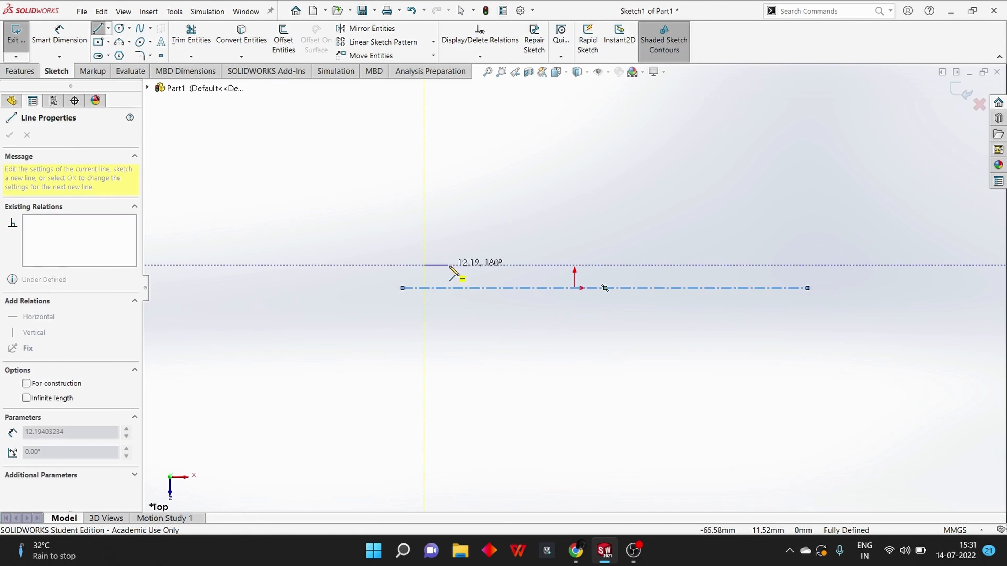
left_click(467, 265)
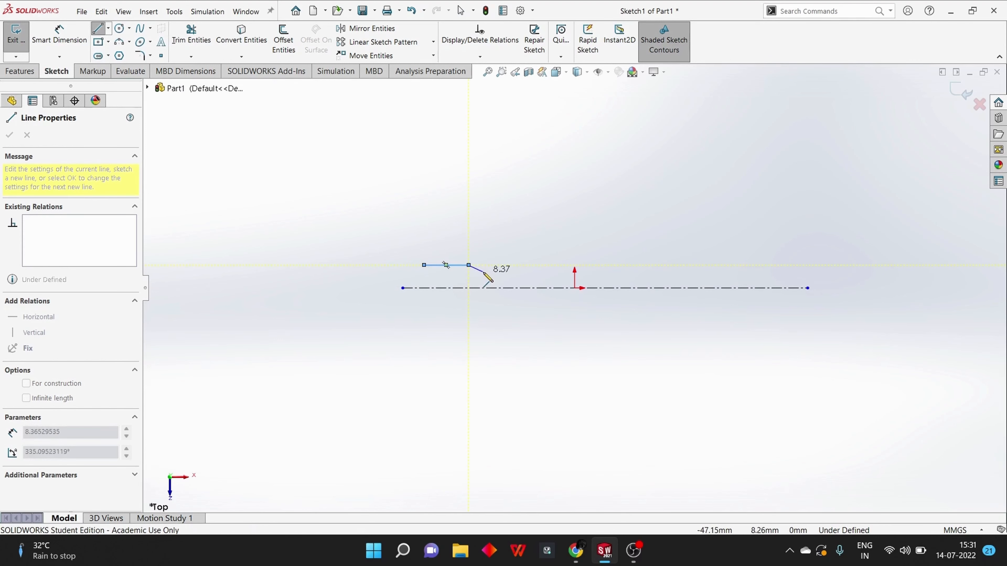
left_click(487, 274)
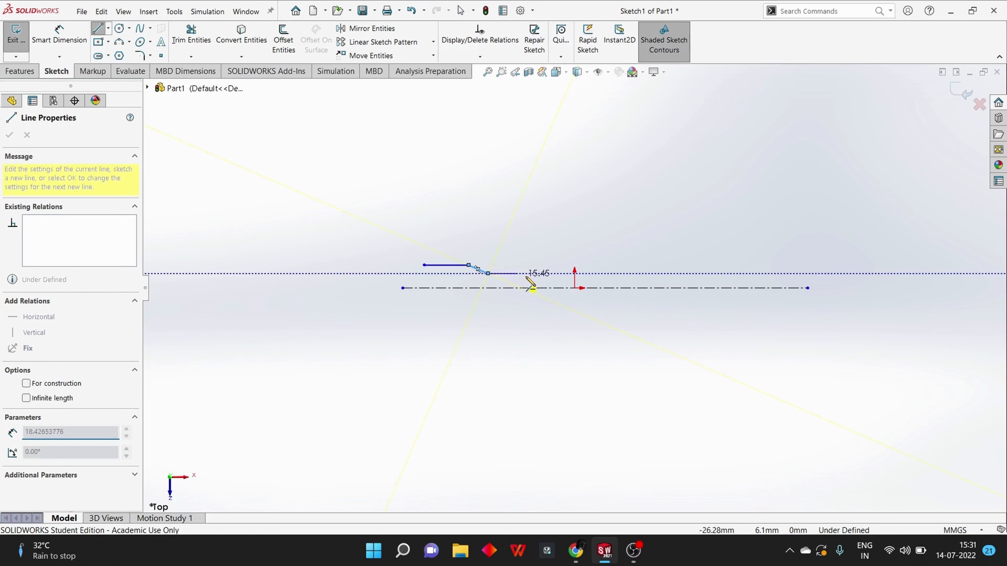
left_click(649, 273)
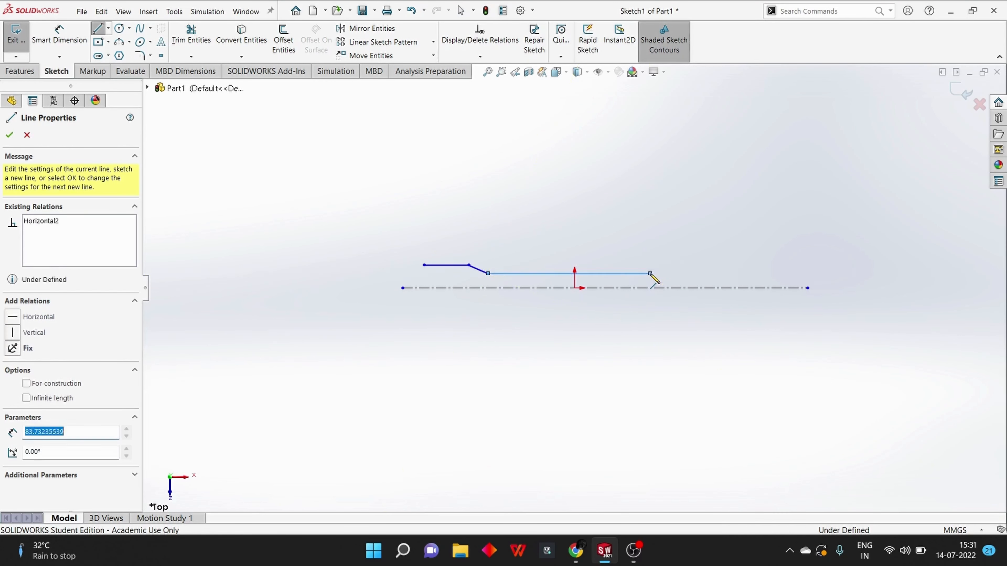
left_click(675, 265)
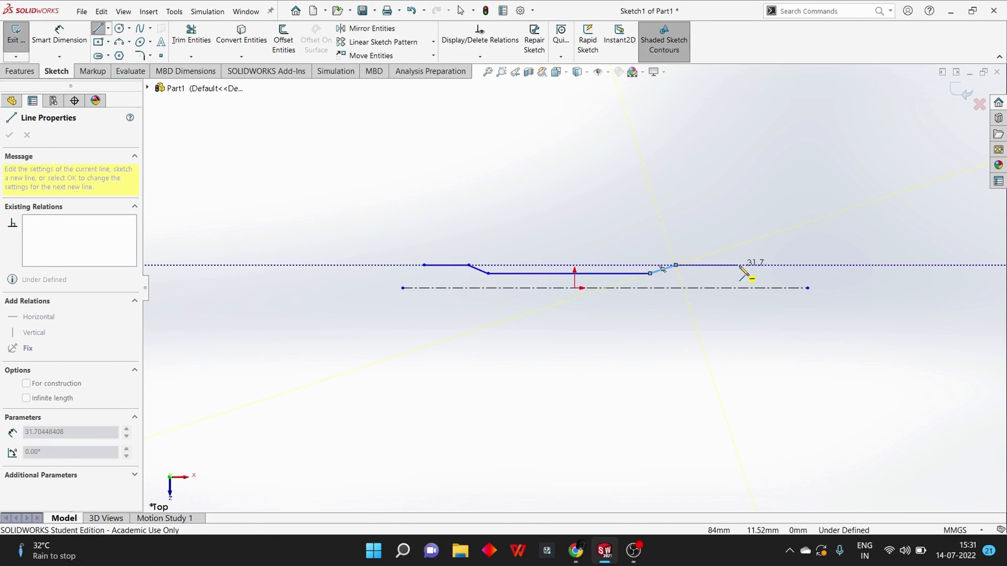
left_click(770, 264)
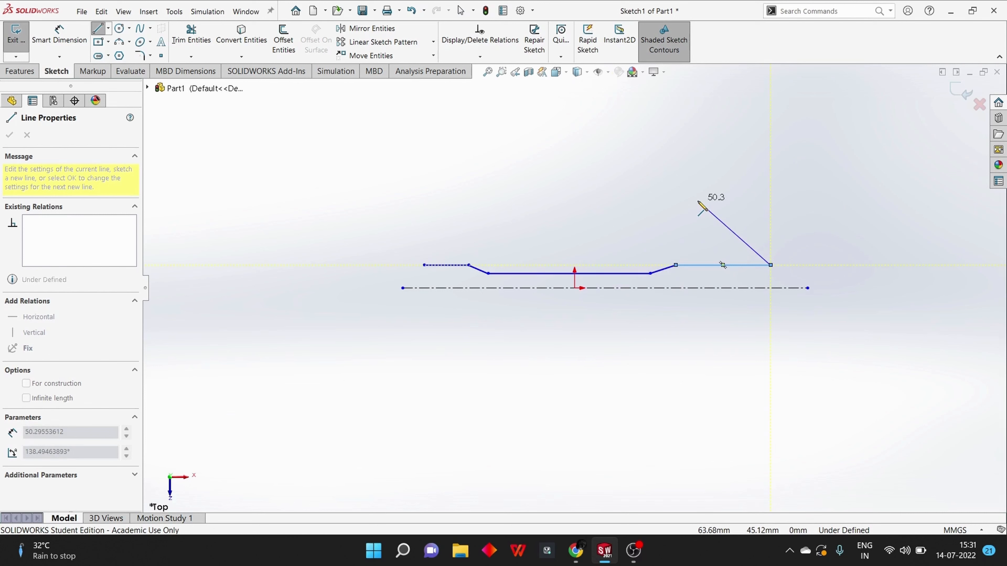
key("Escape")
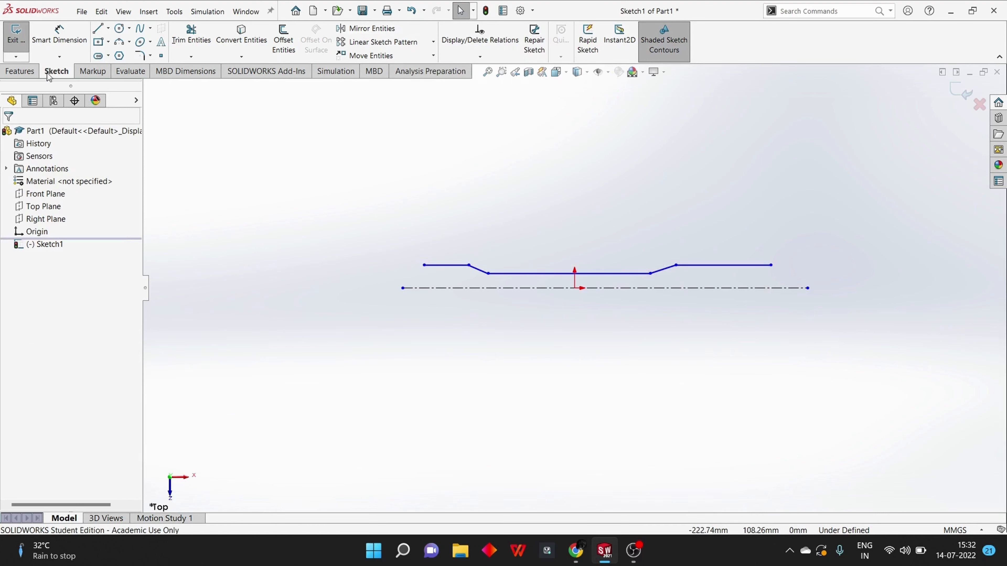
Dimension the short end flat to 20 mm and the horizontal run of its adjoining slope to 10 mm
left_click(72, 40)
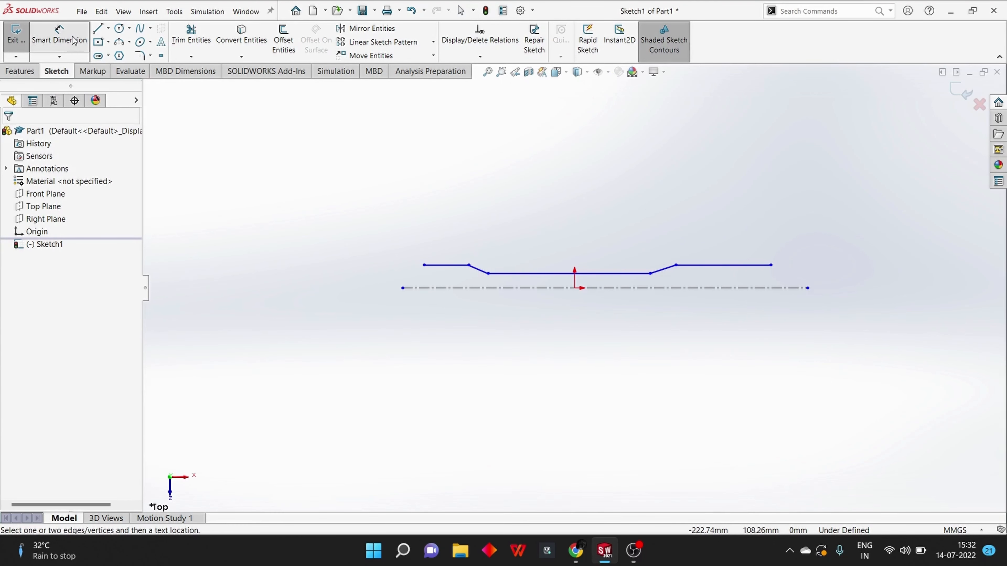
left_click(448, 266)
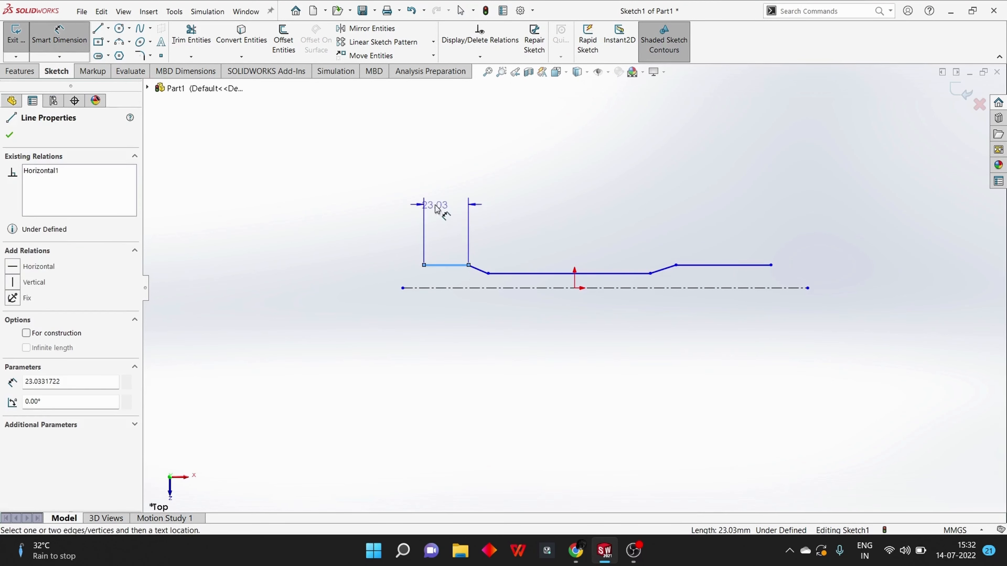
left_click(388, 205)
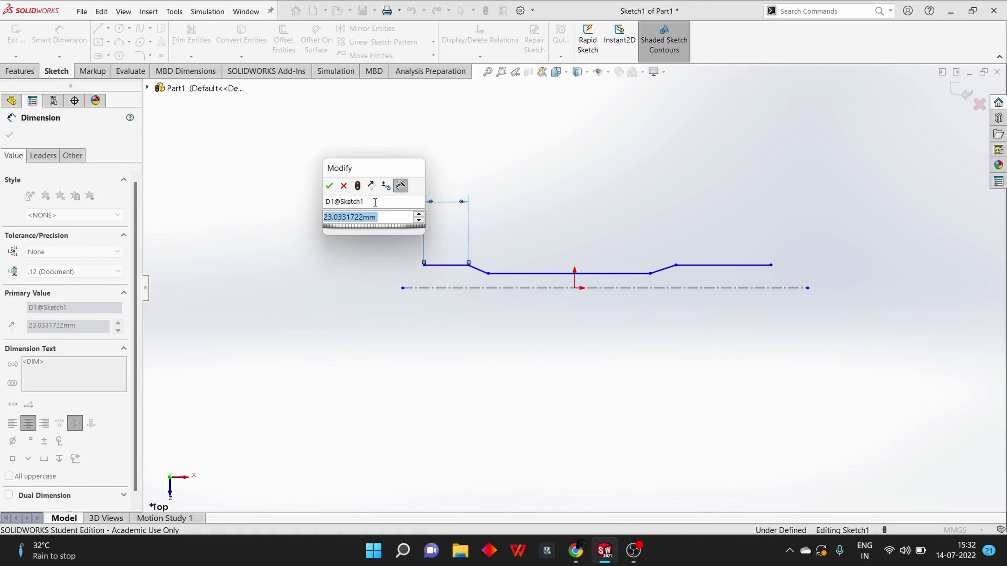
type("20")
key("Return")
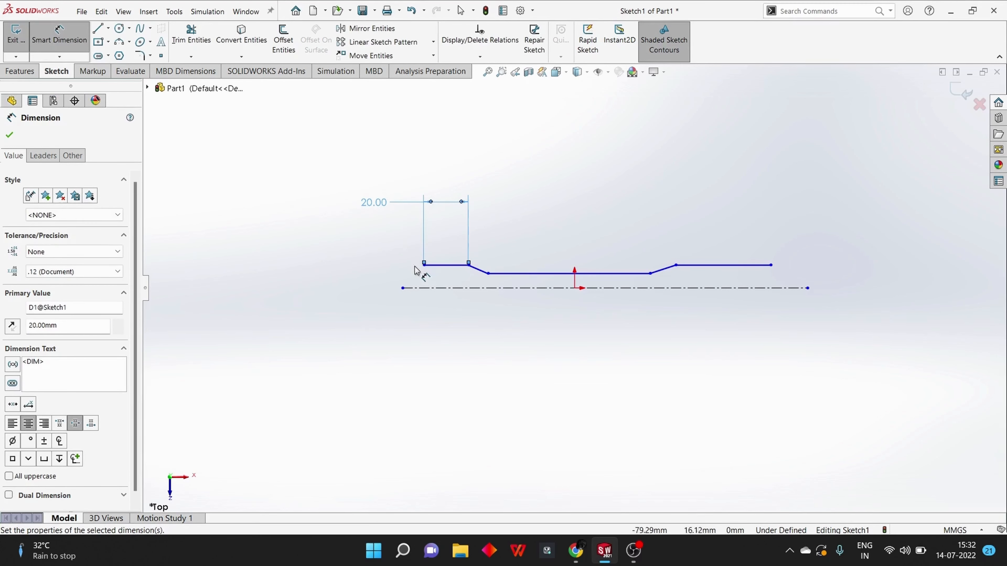
key("Escape")
left_click(479, 272)
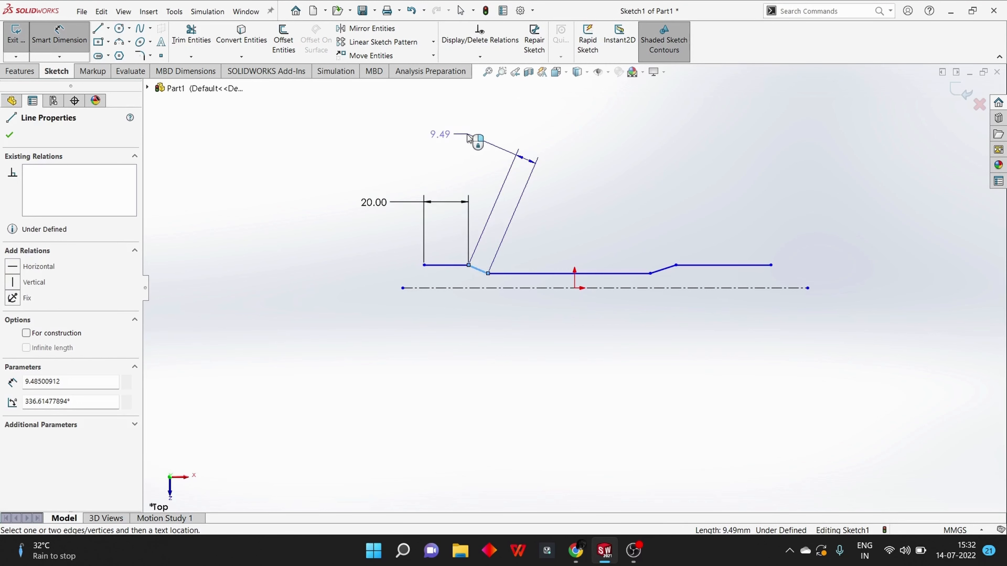
left_click(484, 151)
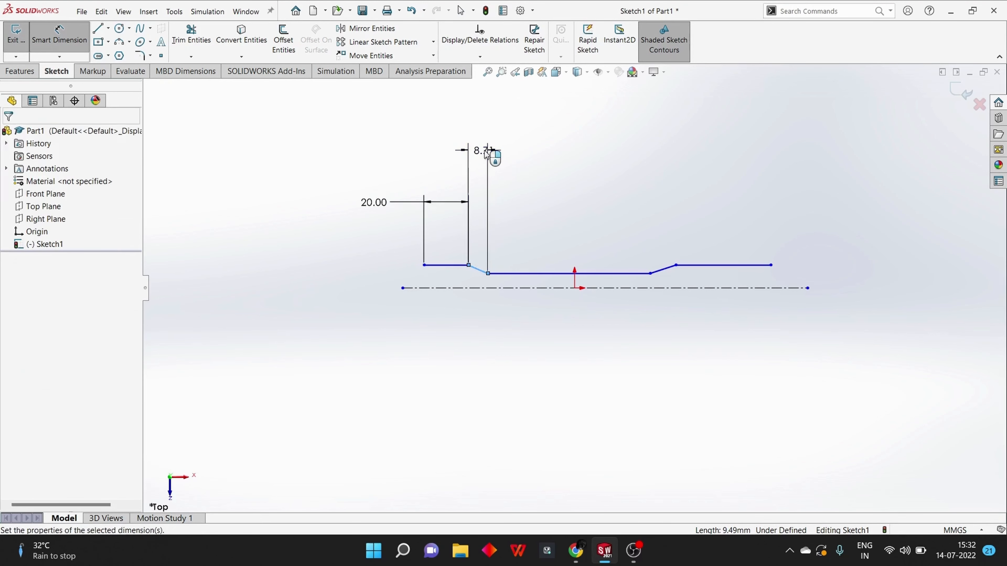
type("10")
key("Return")
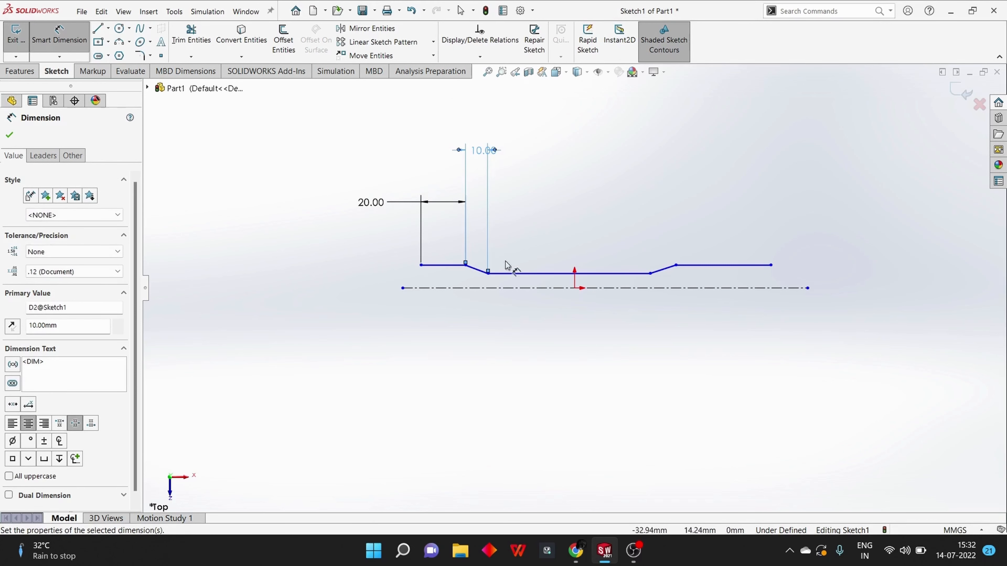
Dimension the long middle line to 85 mm and the horizontal run of the outward slope to 15 mm
left_click(524, 273)
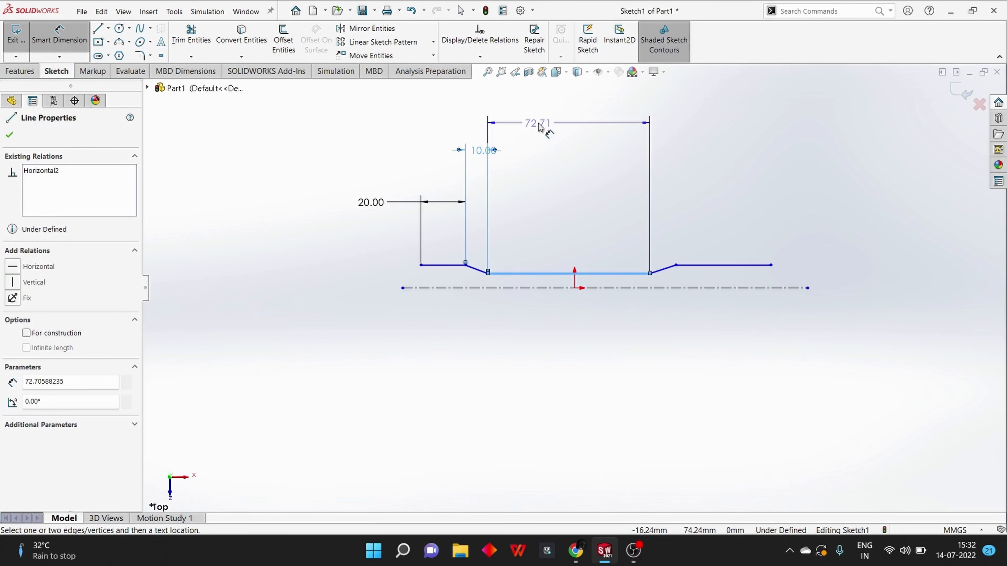
left_click(541, 123)
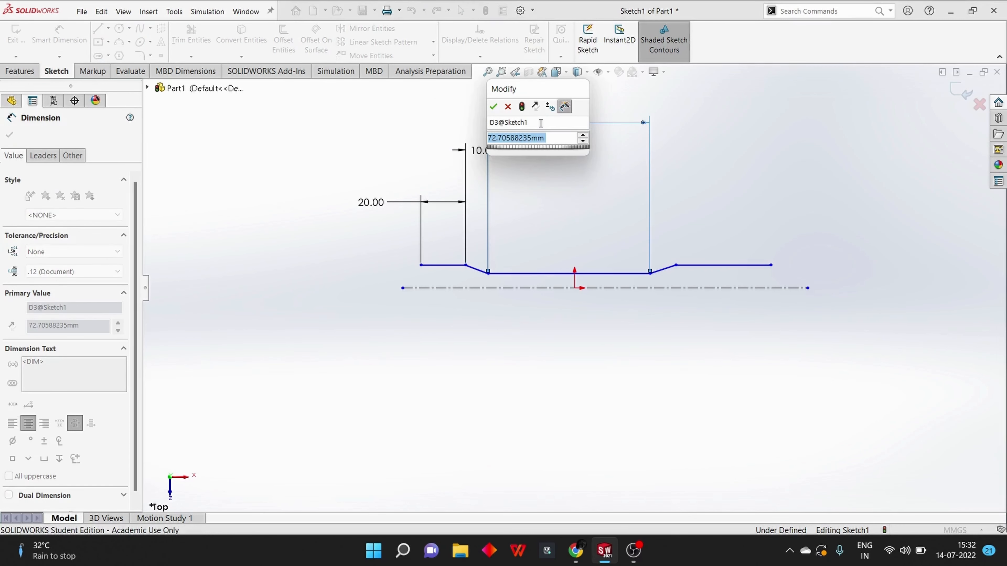
type("85")
key("Return")
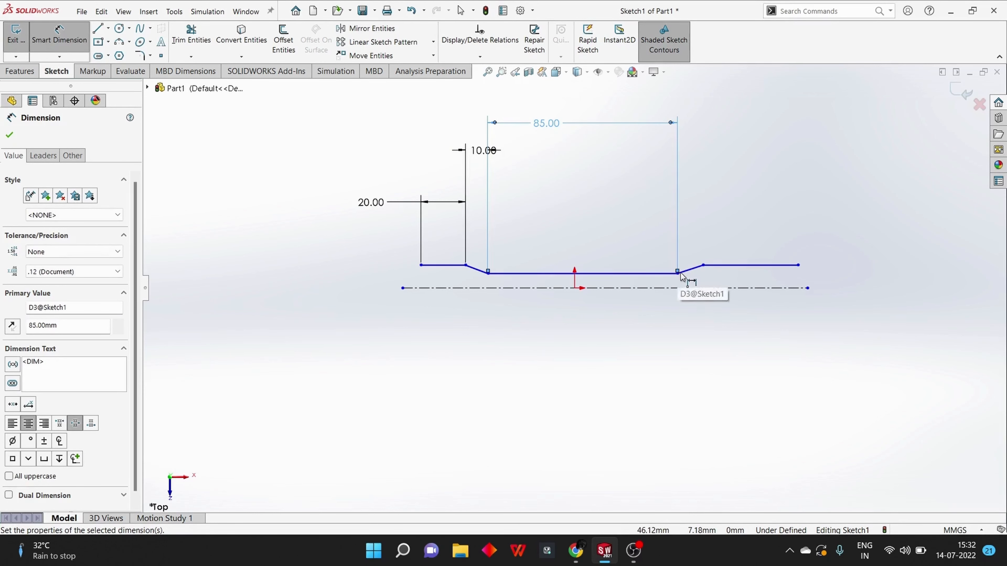
left_click(691, 269)
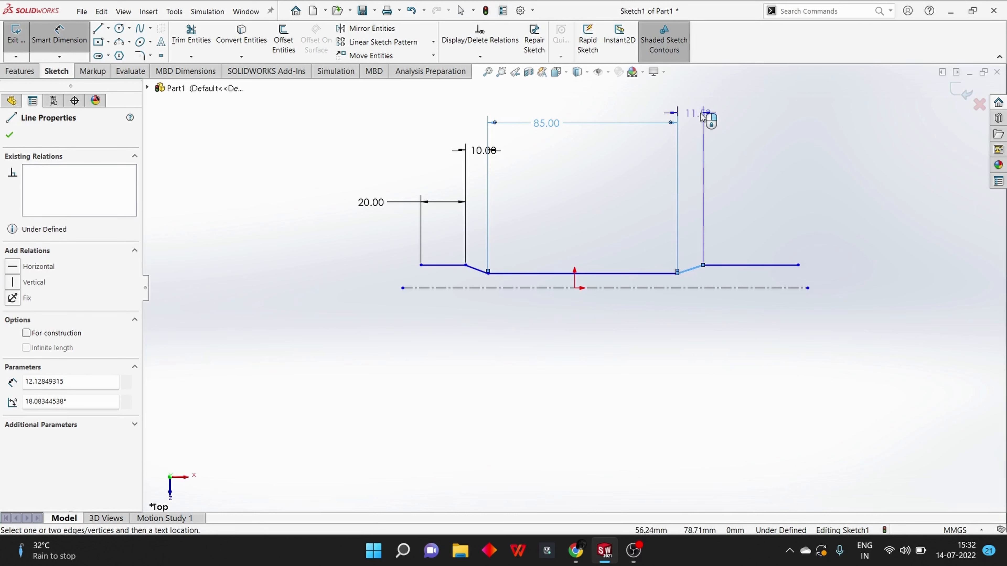
left_click(694, 109)
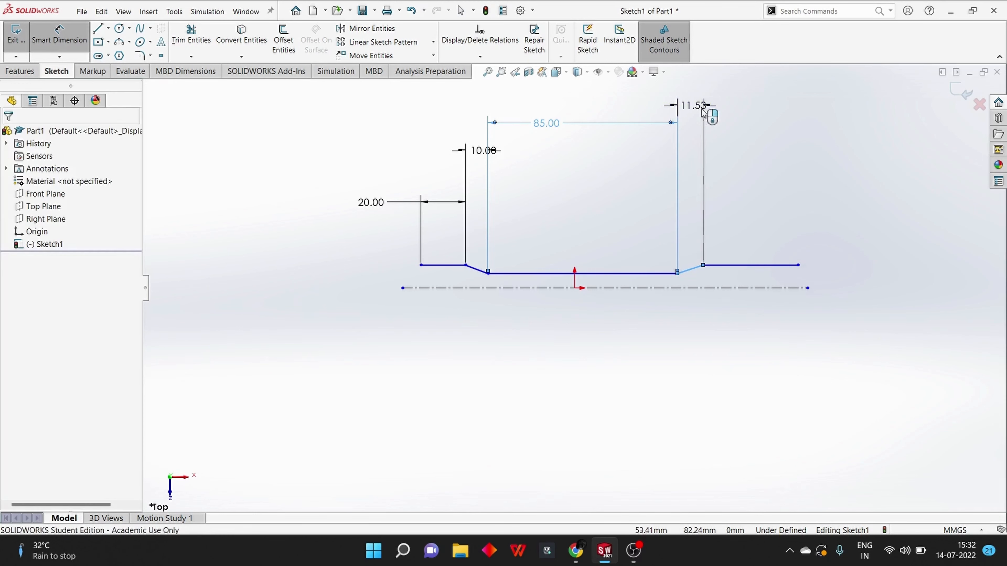
type("15")
key("Return")
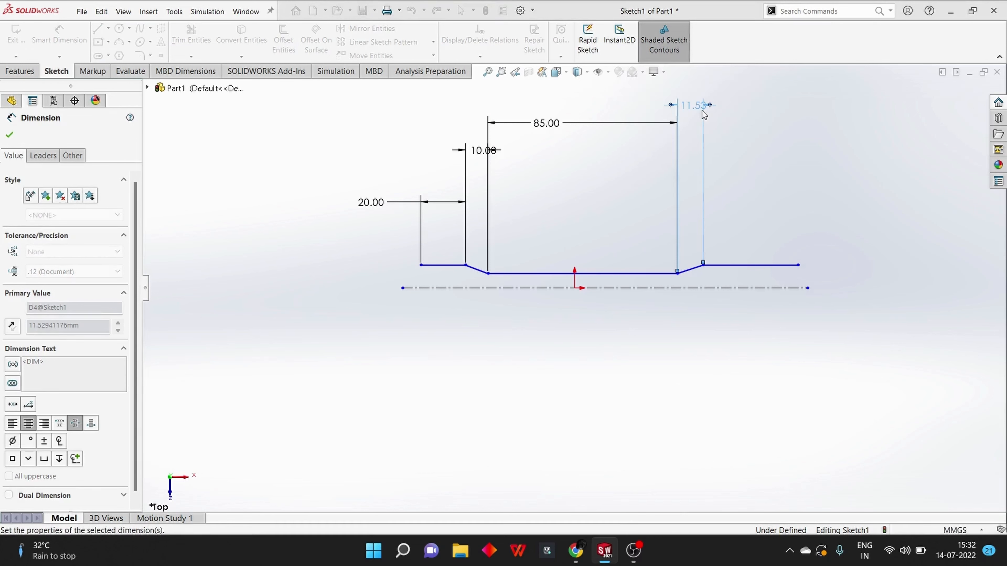
Dimension the flat segment beyond the 15 mm slope to a length of 50 mm
left_click(731, 270)
left_click(731, 150)
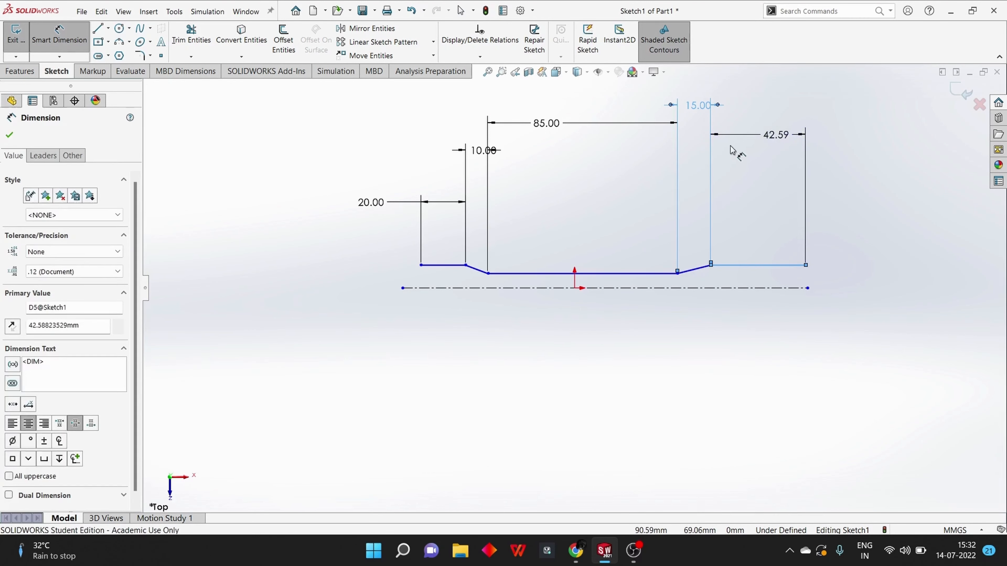
type("50")
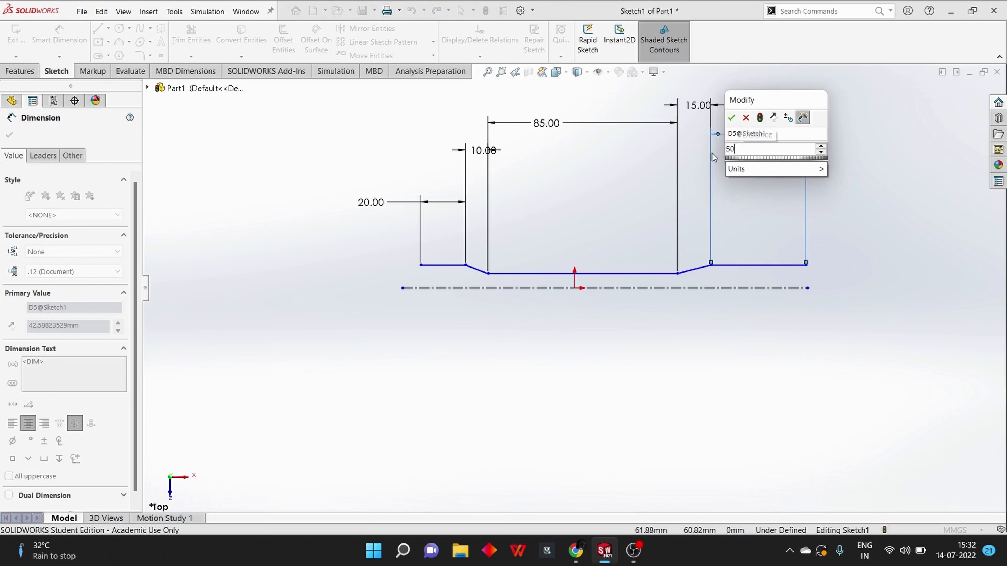
key("Return")
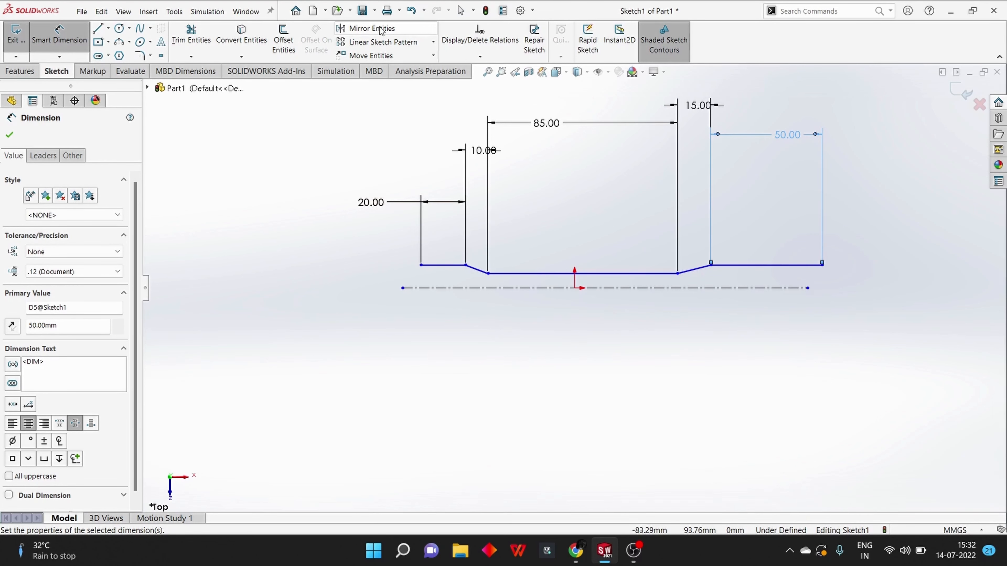
Add a doubled distance dimension of 12 mm between the long middle line and the centerline
left_click(557, 274)
left_click(557, 288)
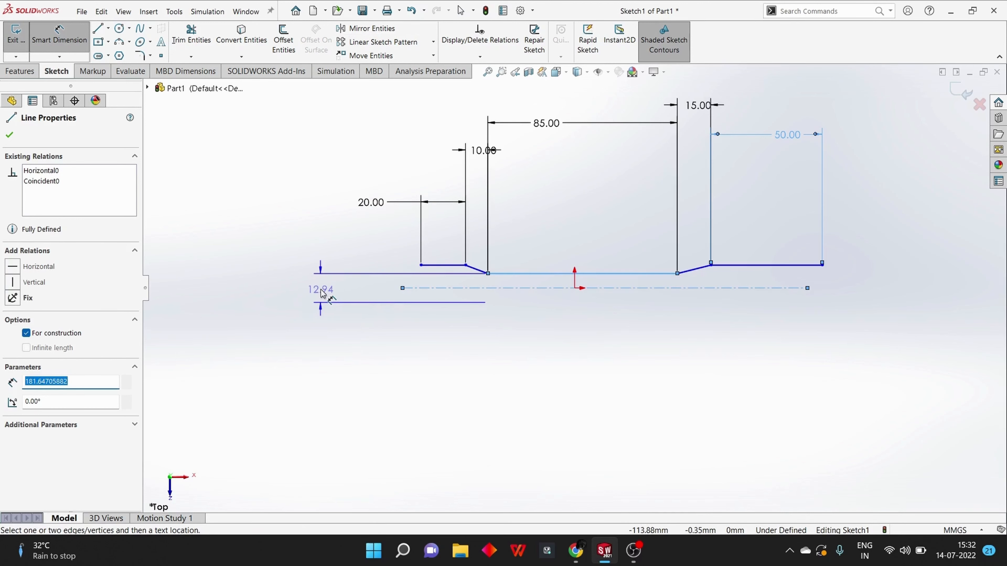
left_click(322, 292)
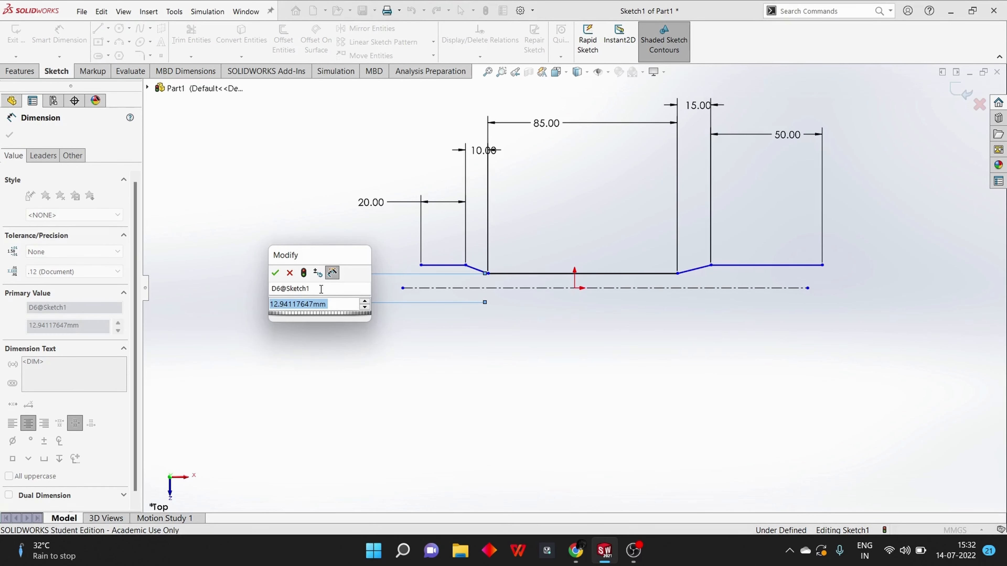
type("12")
key("Return")
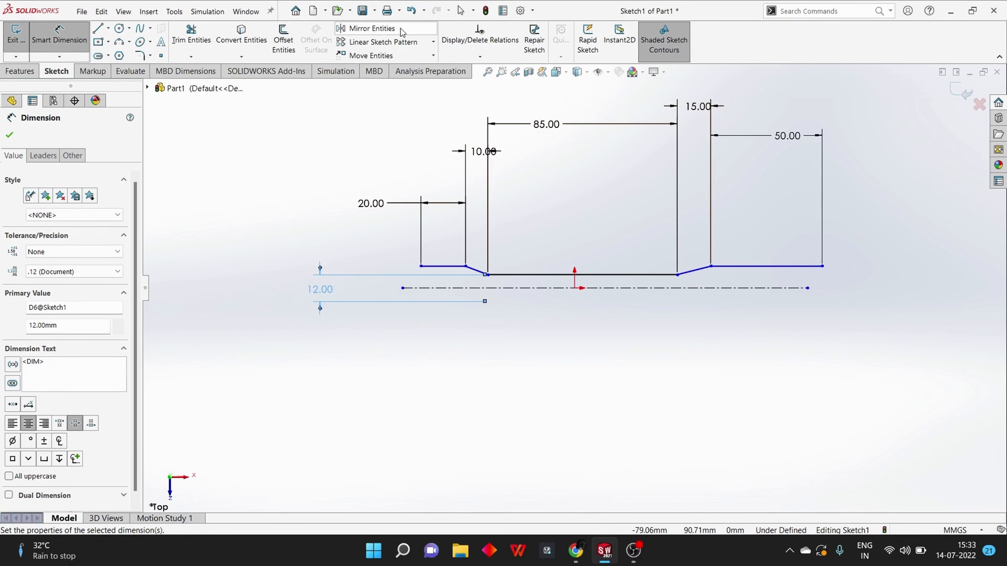
Mirror the five solid lines of the half-profile about the horizontal centerline, keeping the originals
left_click(397, 32)
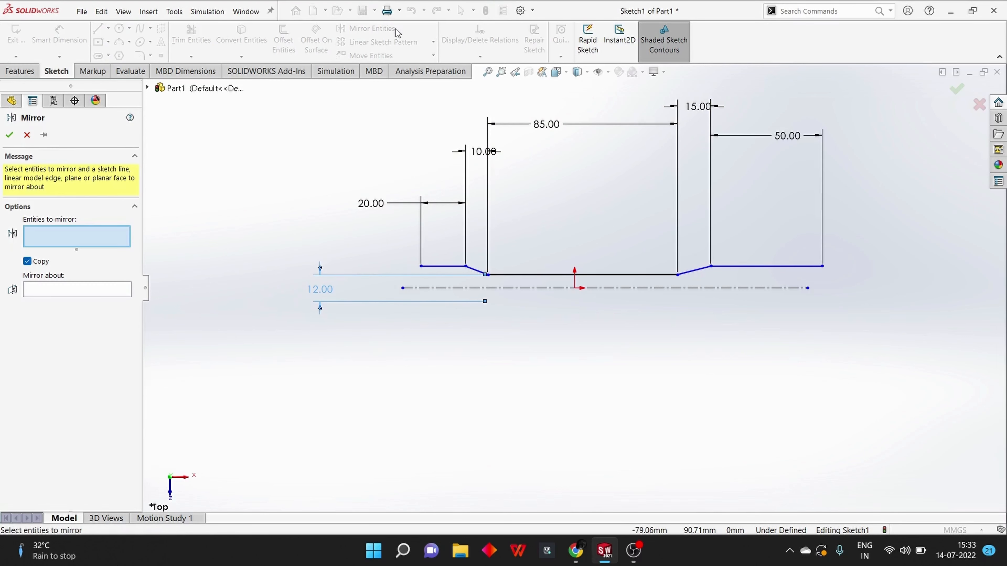
left_click(436, 269)
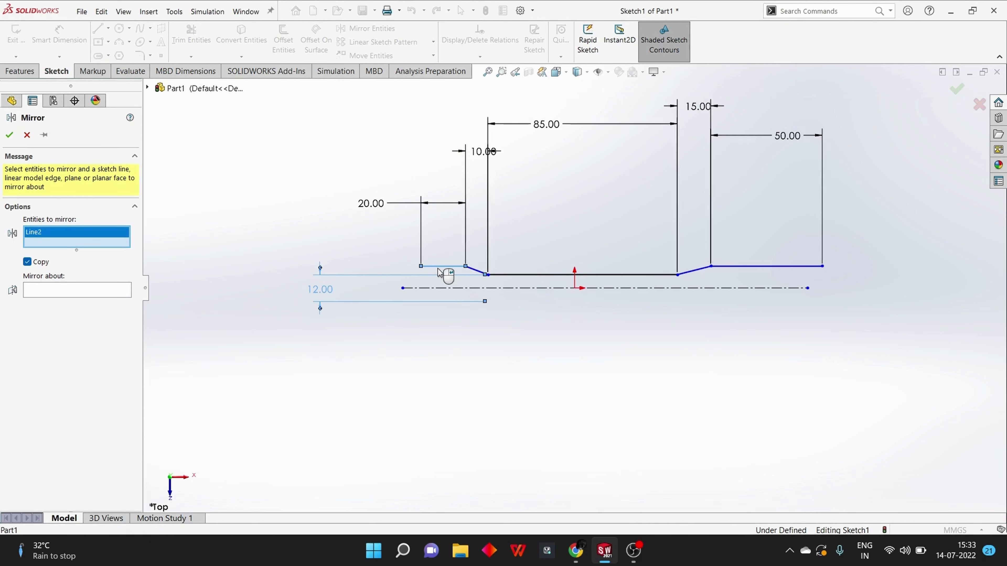
left_click(474, 270)
left_click(510, 275)
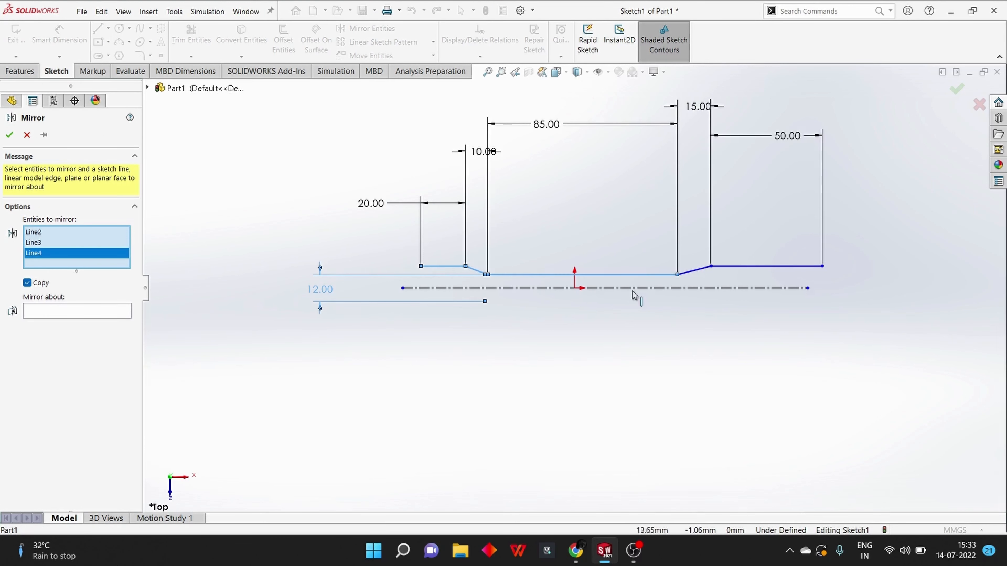
left_click(703, 270)
left_click(730, 267)
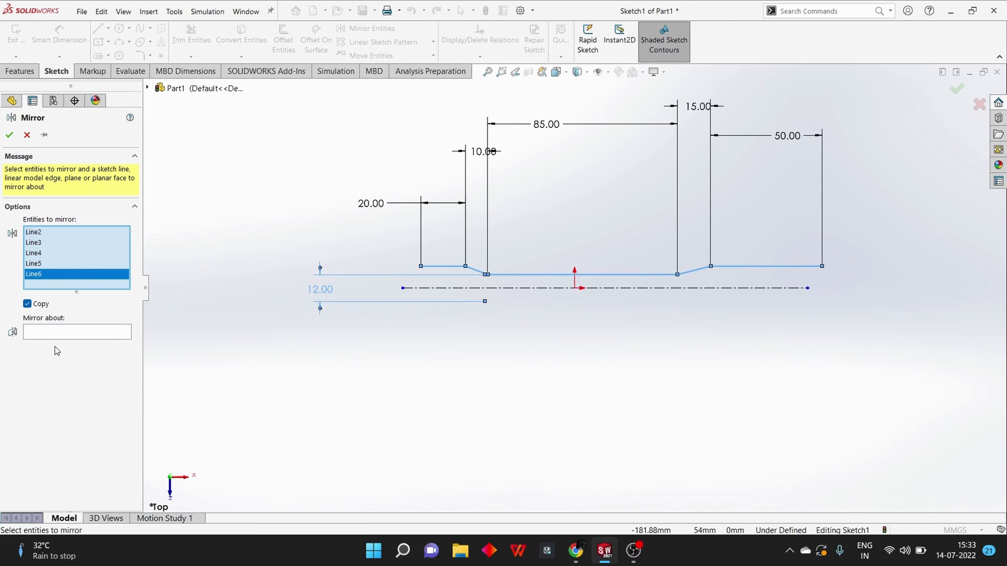
left_click(60, 334)
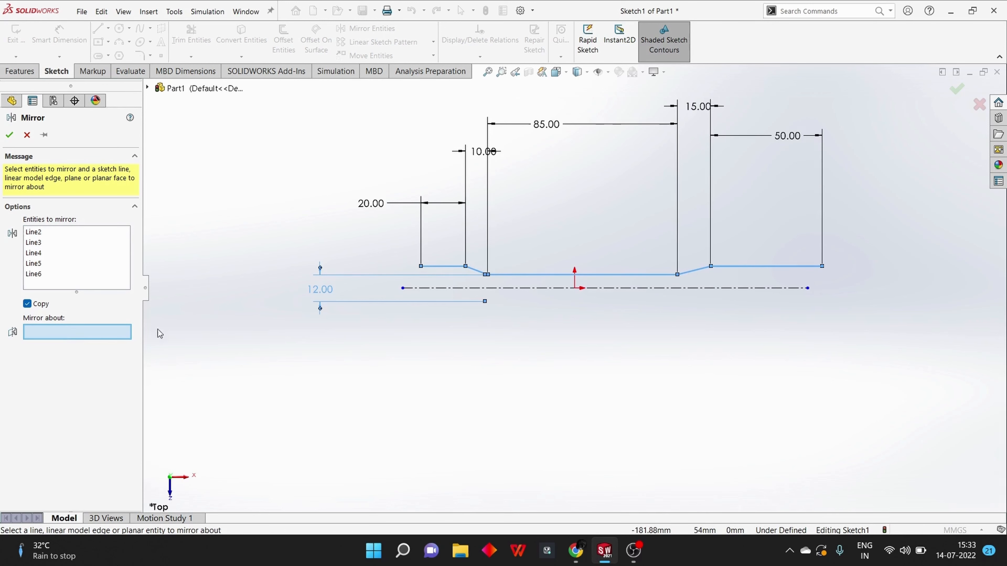
left_click(429, 288)
left_click(9, 136)
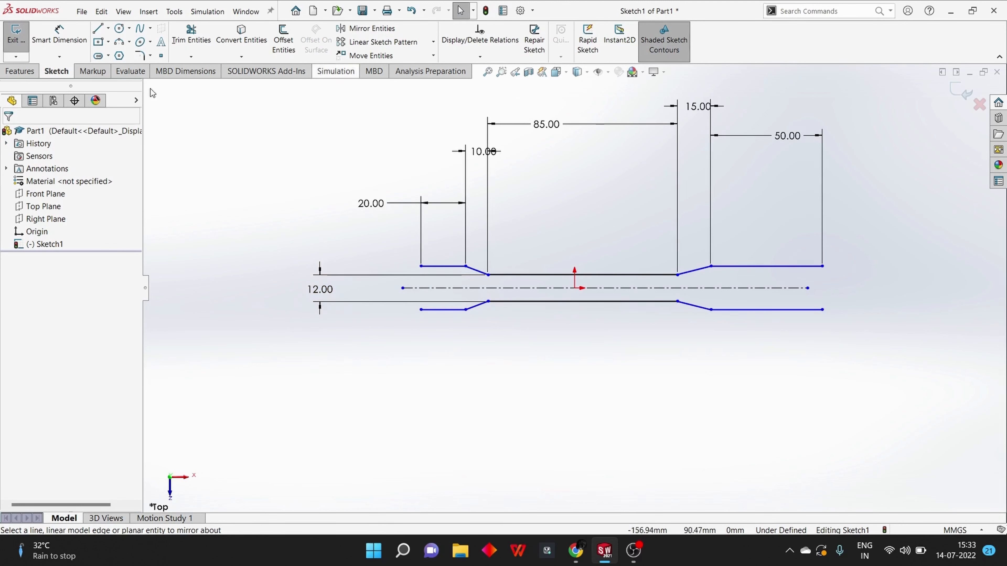
Close the short end with a vertical line and the other end with a tangent semicircular arc of about 9.8 mm radius
left_click(98, 27)
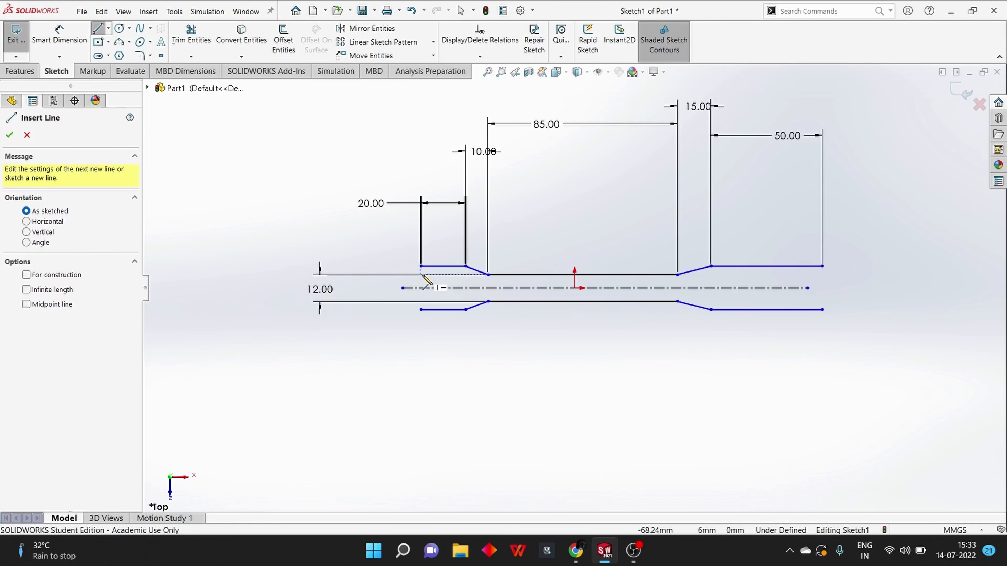
left_click_drag(421, 266, 421, 311)
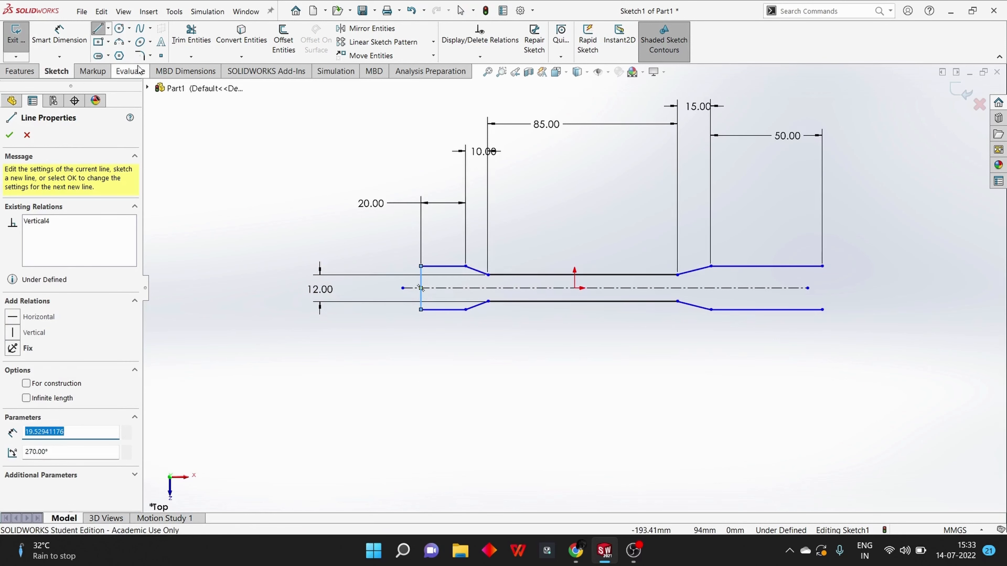
left_click(120, 42)
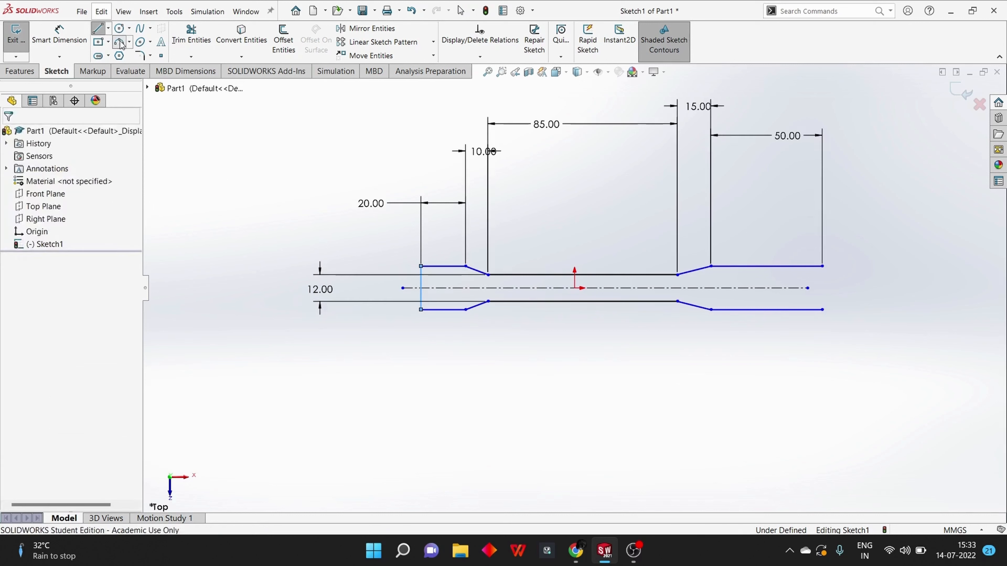
left_click(822, 266)
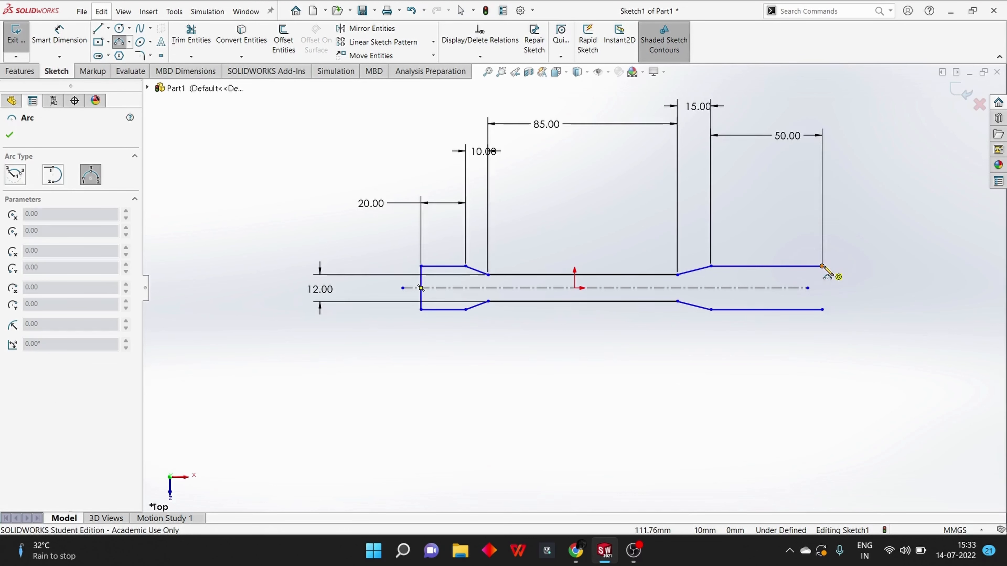
left_click(823, 309)
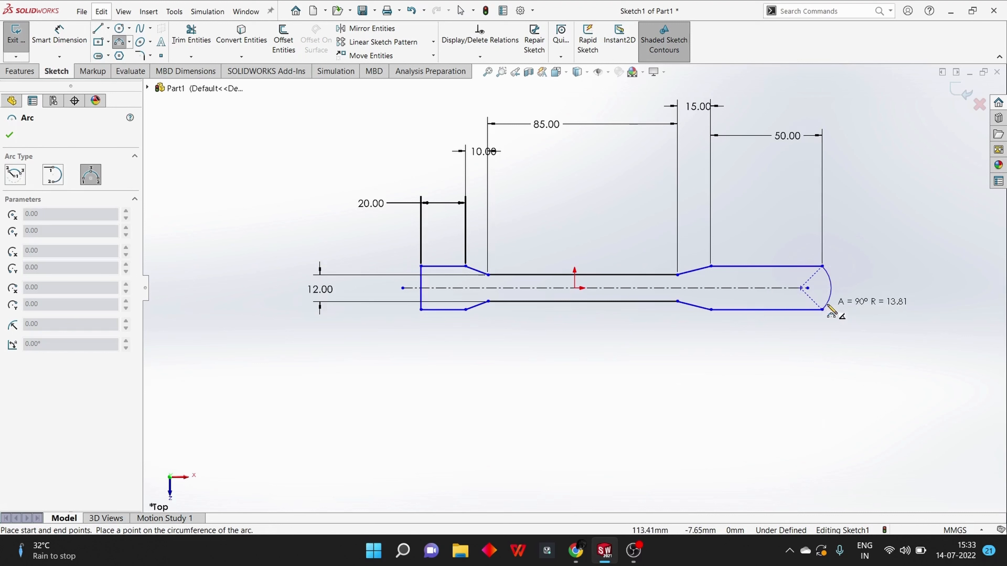
left_click(844, 289)
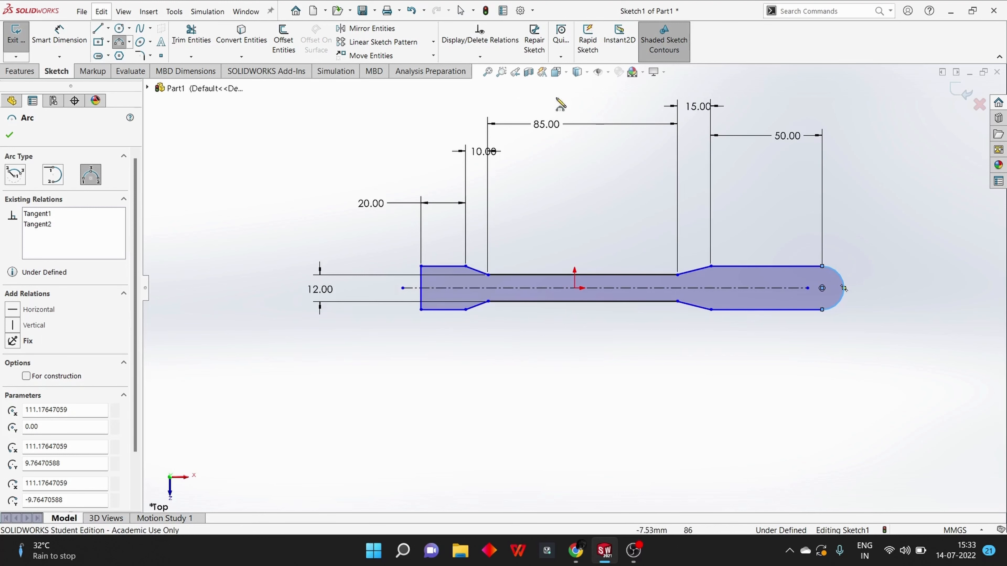
Set the length dimension of the long middle line to 95 mm
left_click(543, 125)
key("Escape")
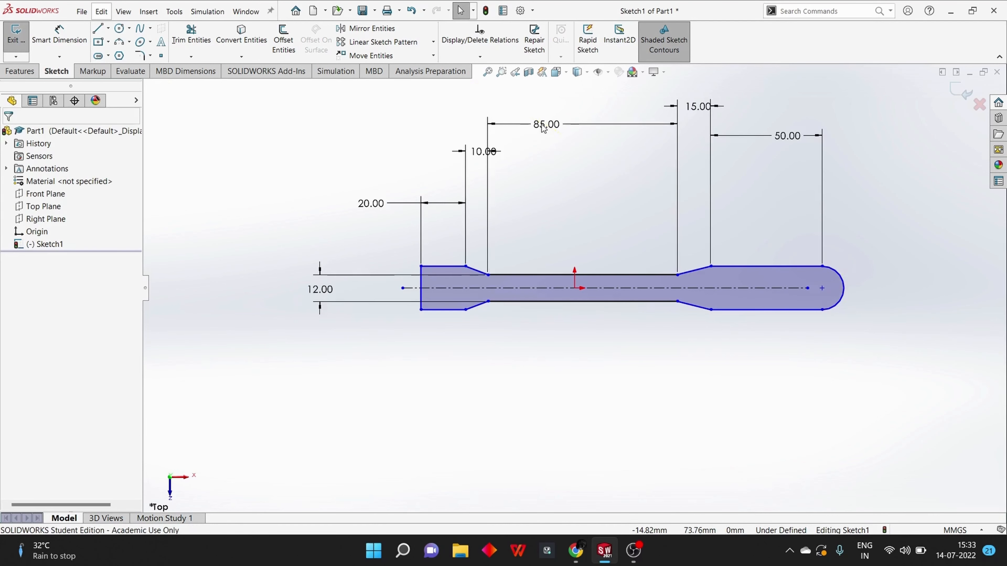
double_click(546, 125)
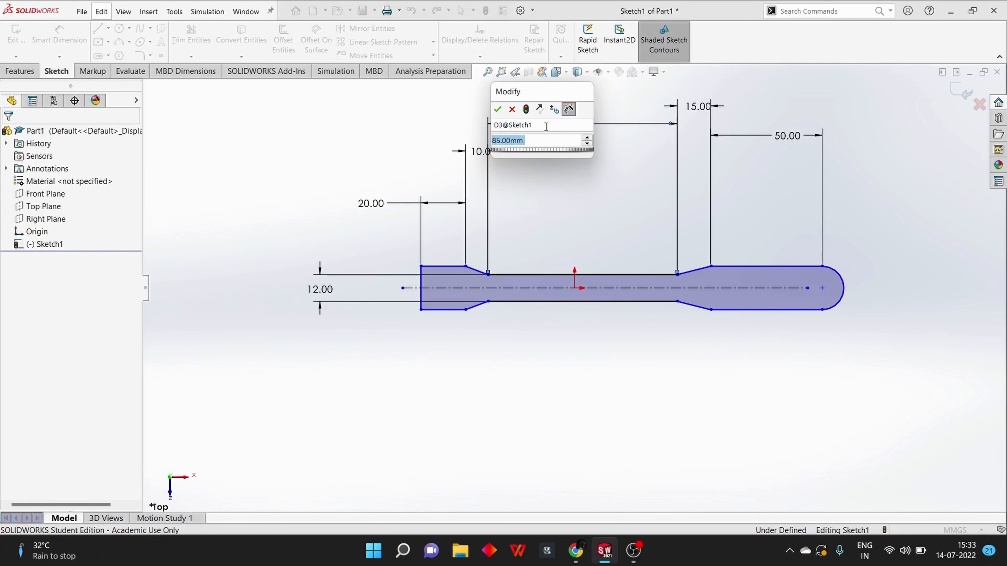
type("95")
key("Return")
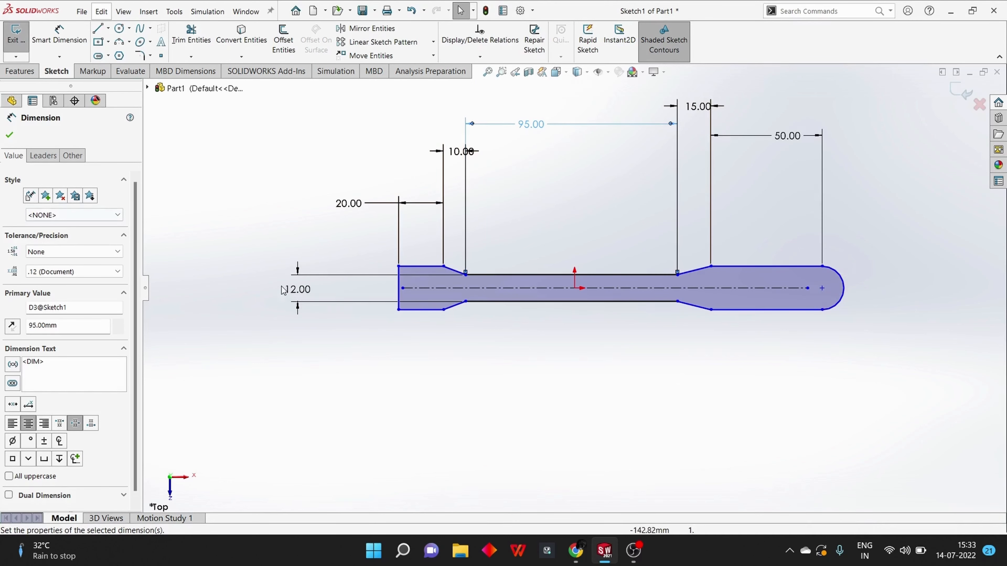
Extrude the closed profile as a blind boss to a depth of 10 mm
mouse_move(530, 345)
middle_mouse_down()
mouse_move(562, 374)
mouse_move(523, 400)
middle_mouse_up()
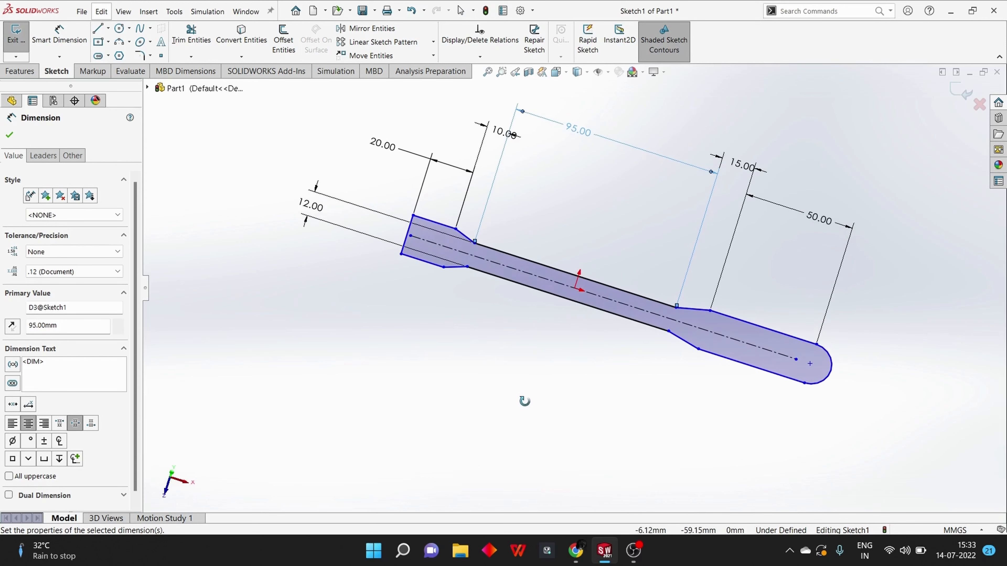
left_click(19, 71)
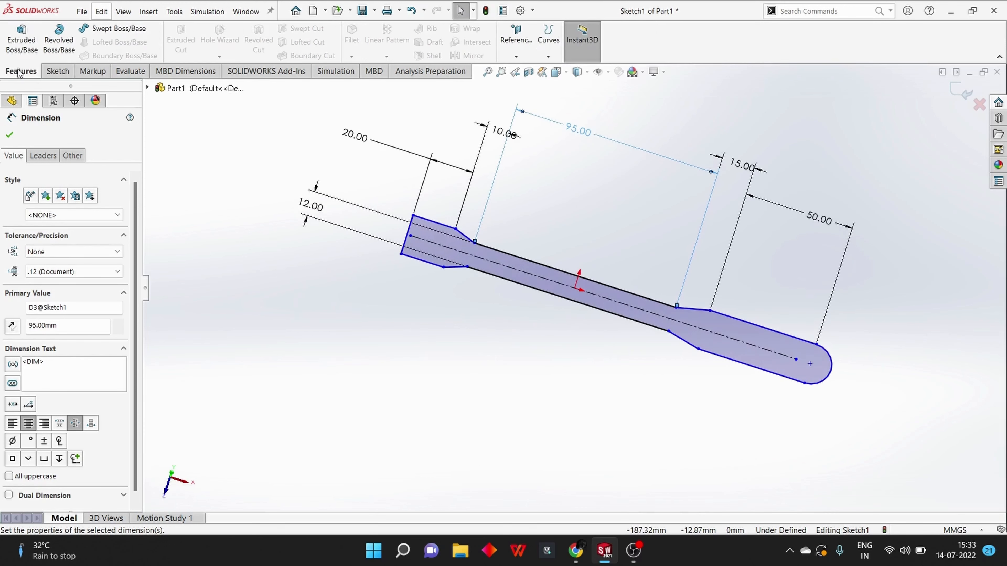
left_click(26, 36)
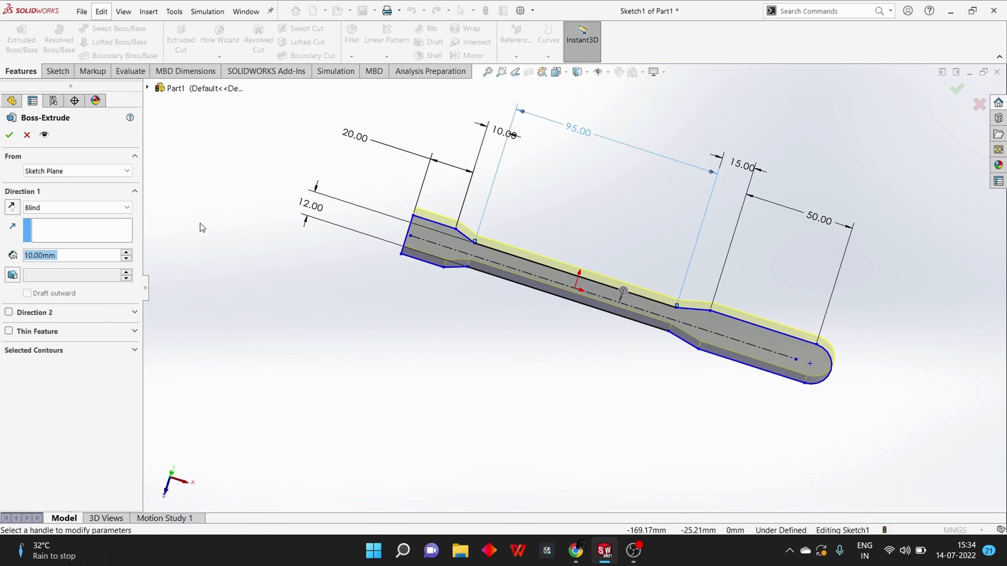
key("Return")
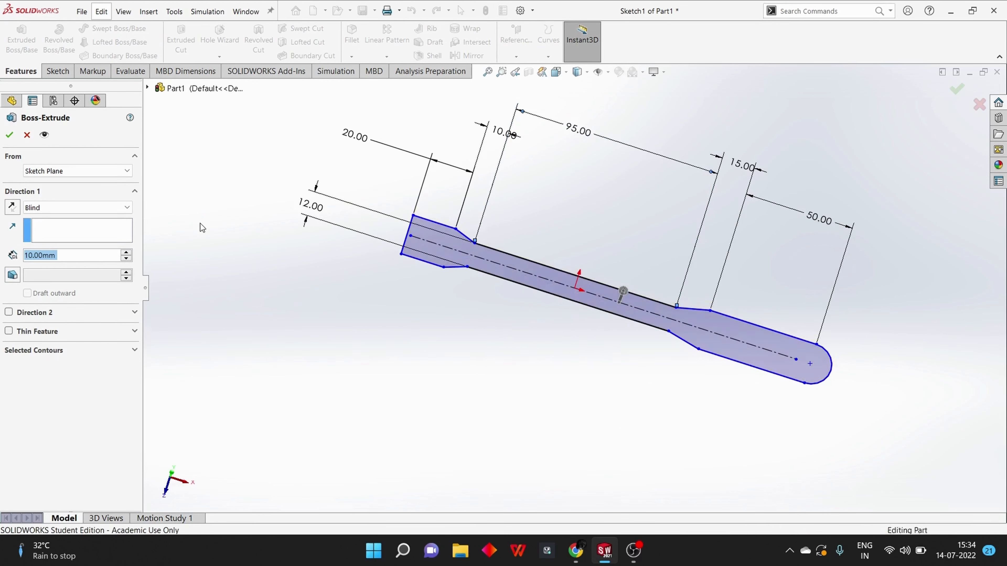
Start a sketch on the body's flat end face and draw a diagonal centerline between two opposite corners of the face
middle_click_drag(435, 264, 418, 331)
middle_click_drag(469, 213, 569, 127)
left_click(538, 226)
left_click(526, 306)
left_click(557, 145)
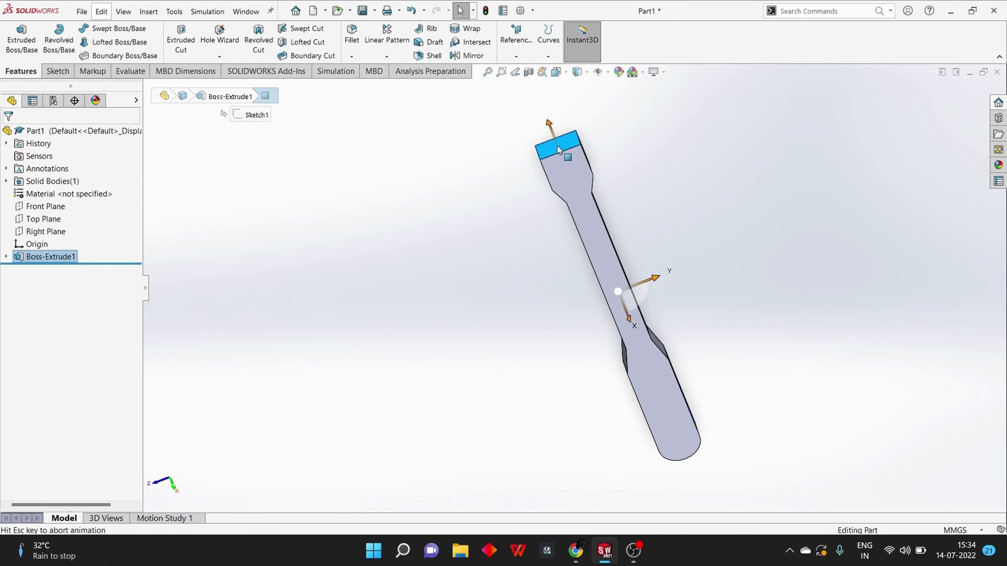
key("ctrl+8")
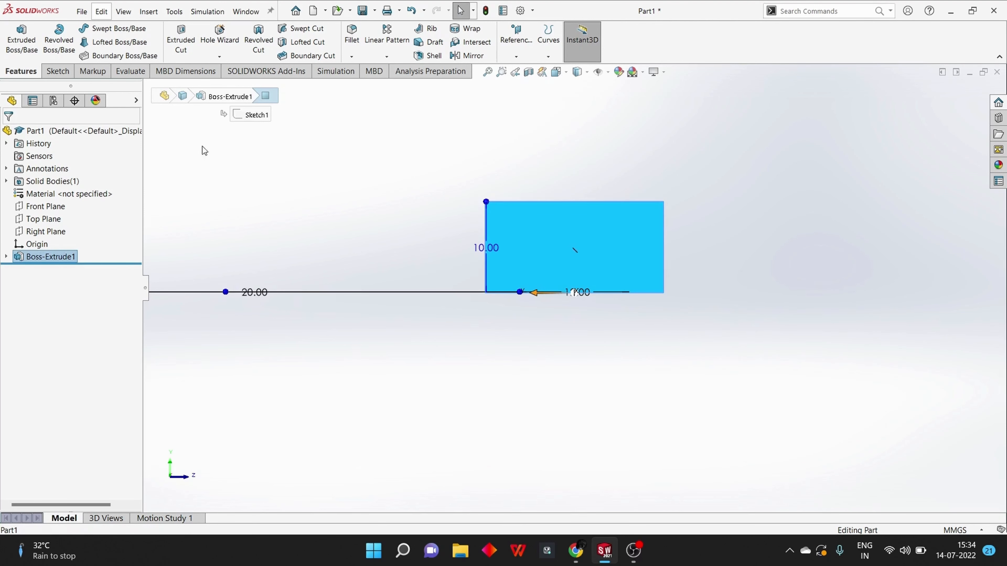
left_click(64, 69)
left_click(109, 28)
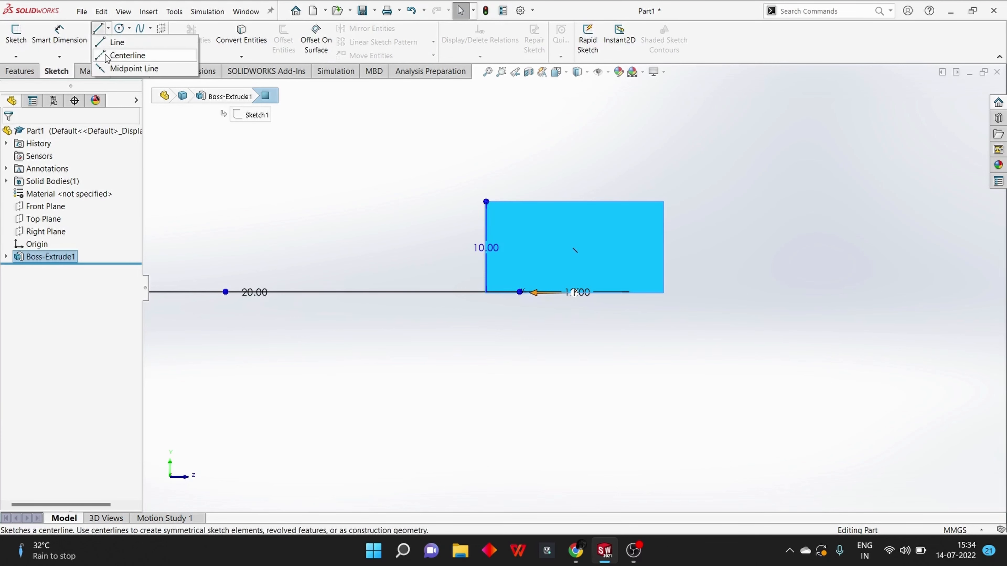
left_click(133, 54)
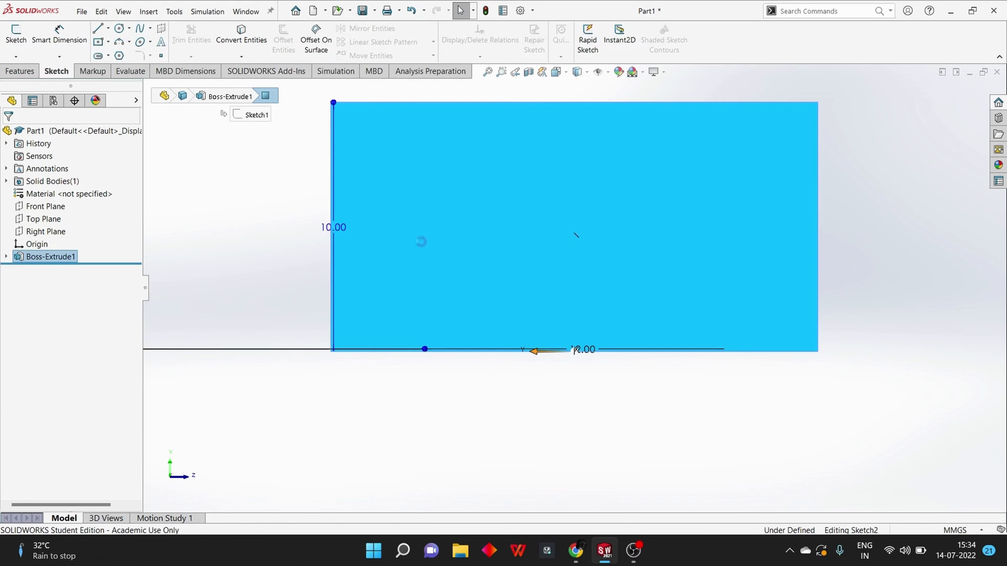
left_click(330, 103)
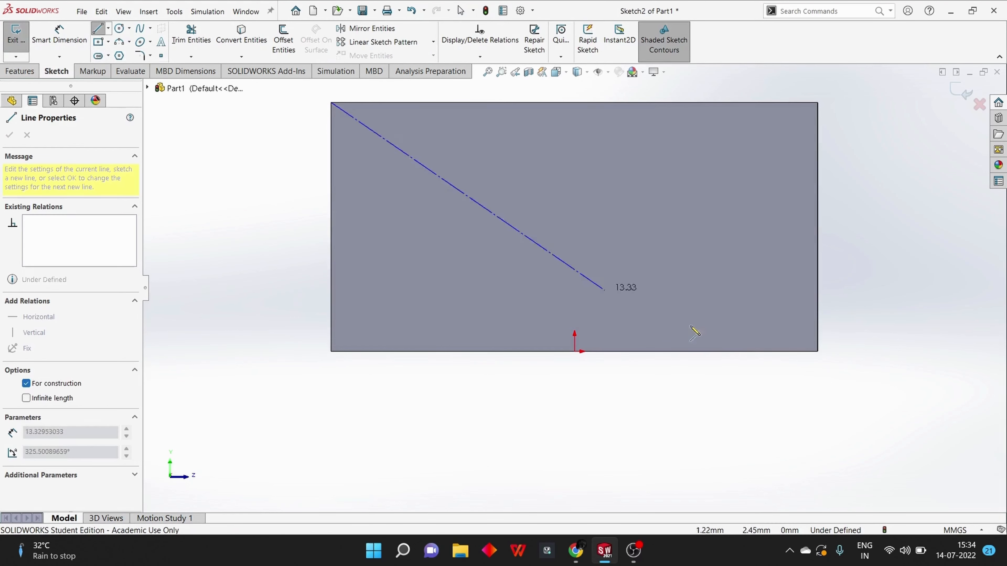
left_click(813, 351)
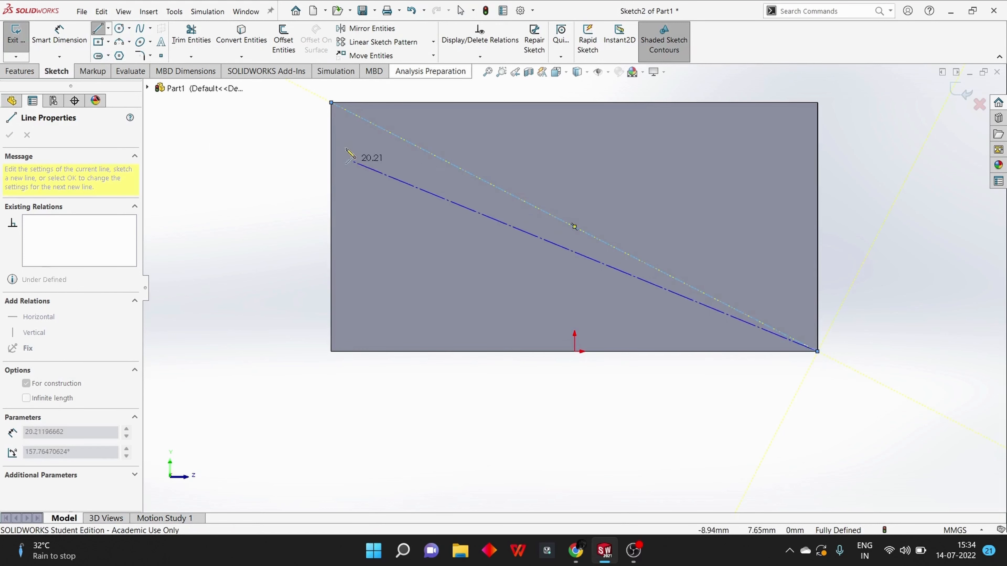
Sketch a center rectangle about 16 by 6.8 mm from the midpoint of the diagonal centerline
left_click(98, 43)
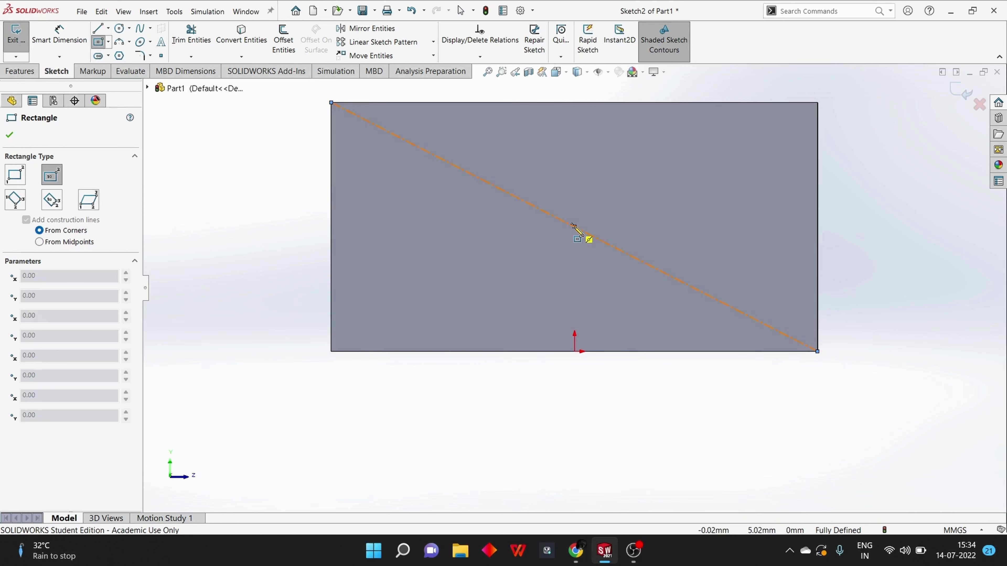
left_click(574, 226)
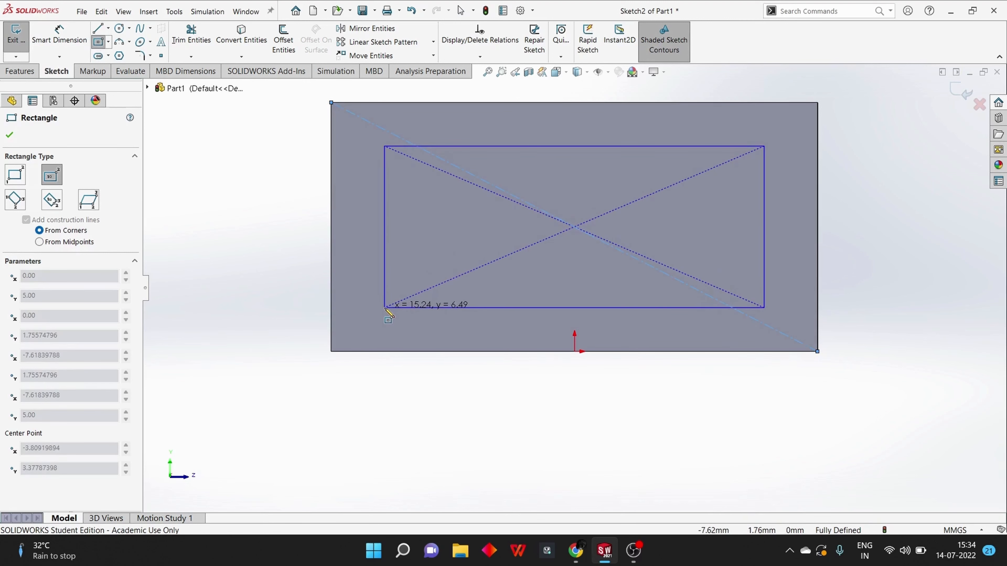
left_click(375, 311)
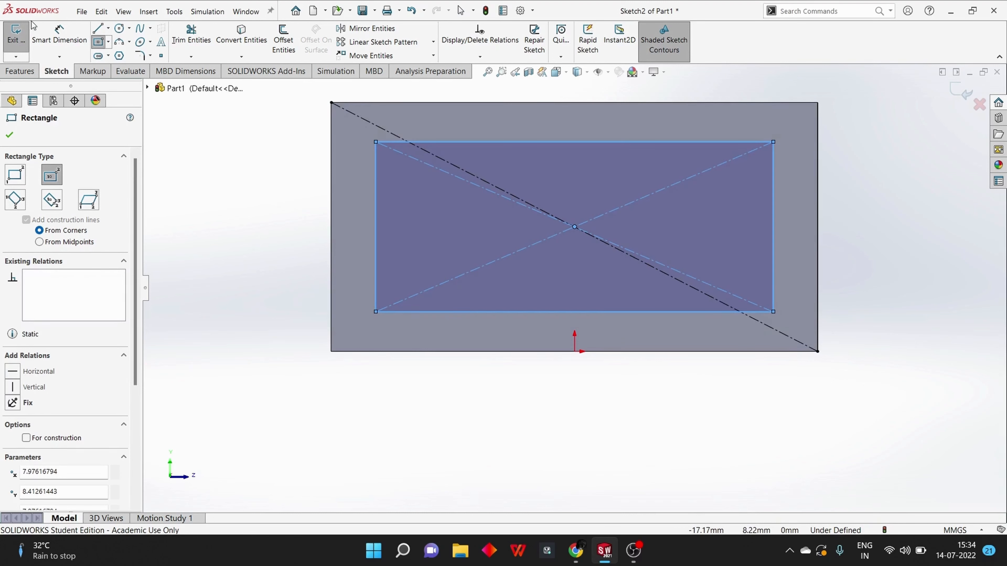
Dimension the rectangle on the end face to 7 mm high and 16 mm wide
left_click(59, 35)
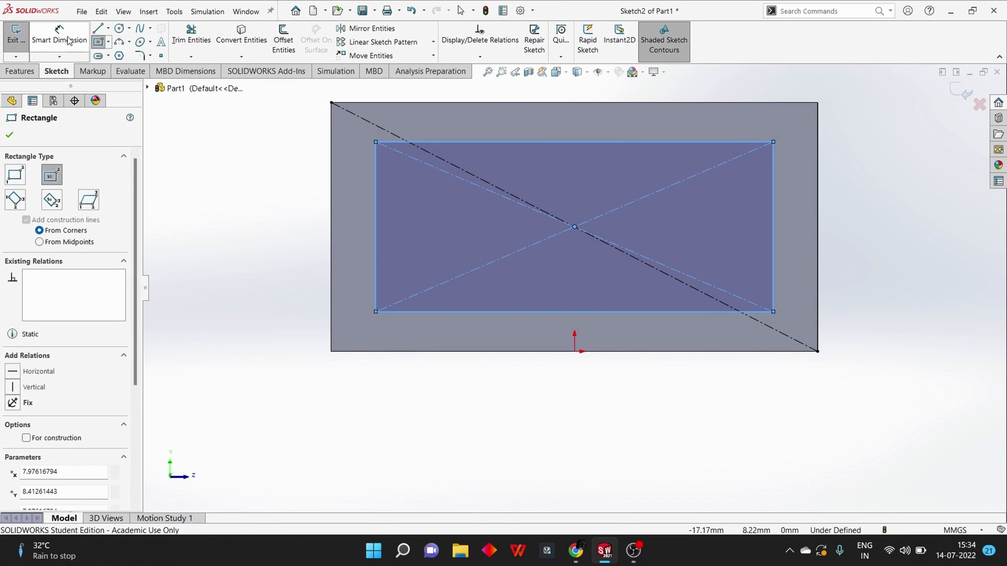
left_click(376, 221)
left_click(243, 232)
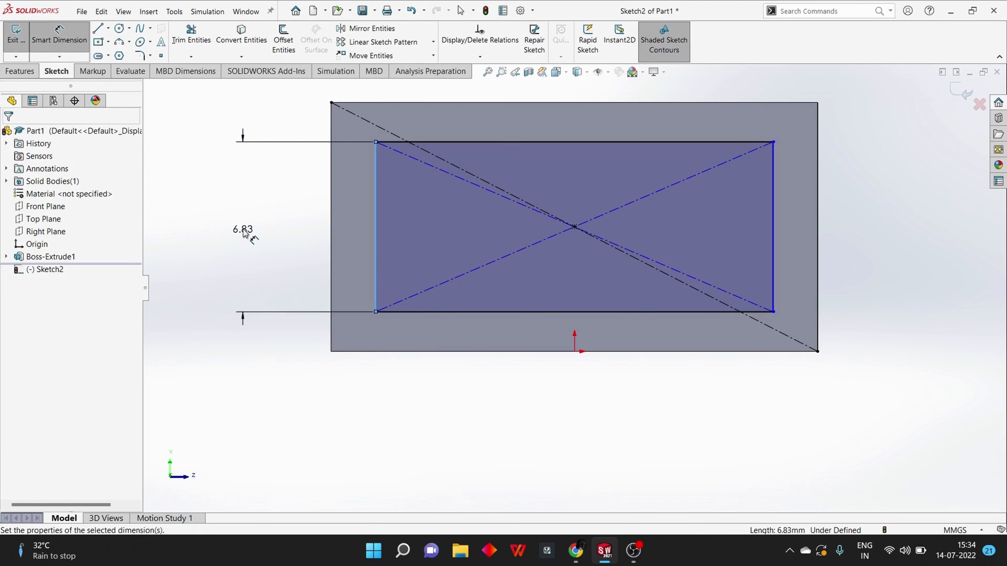
type("7")
key("Return")
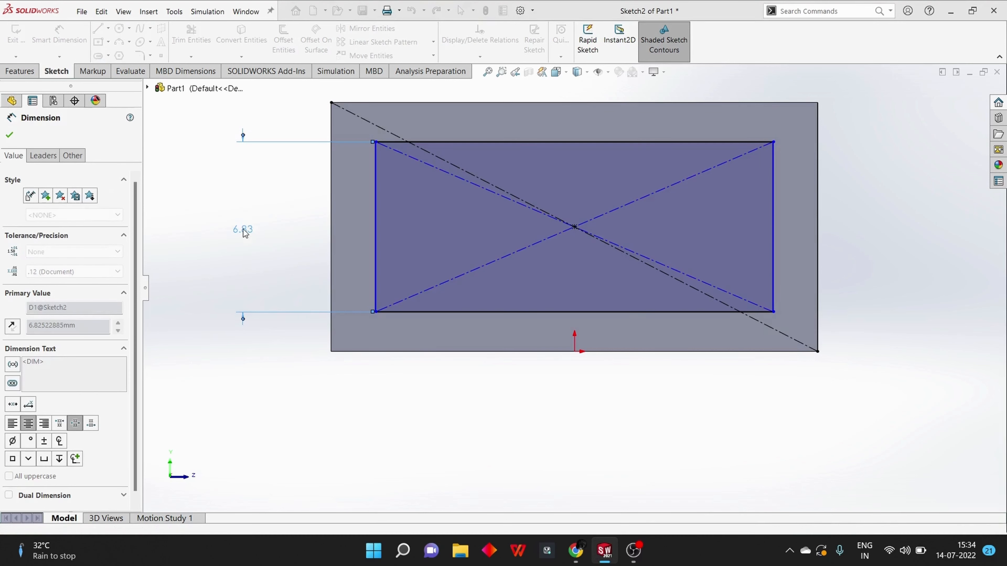
left_click(663, 142)
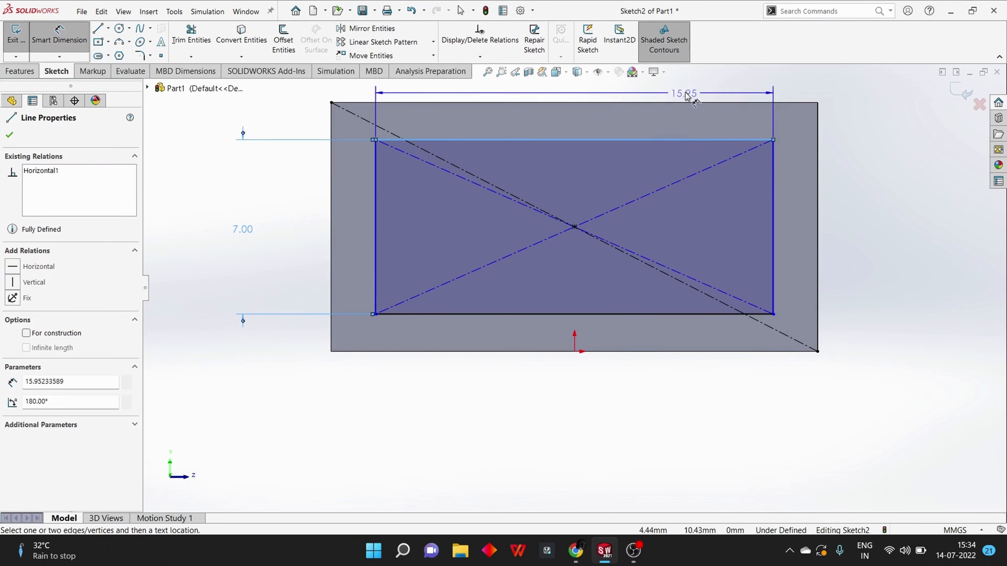
left_click(720, 86)
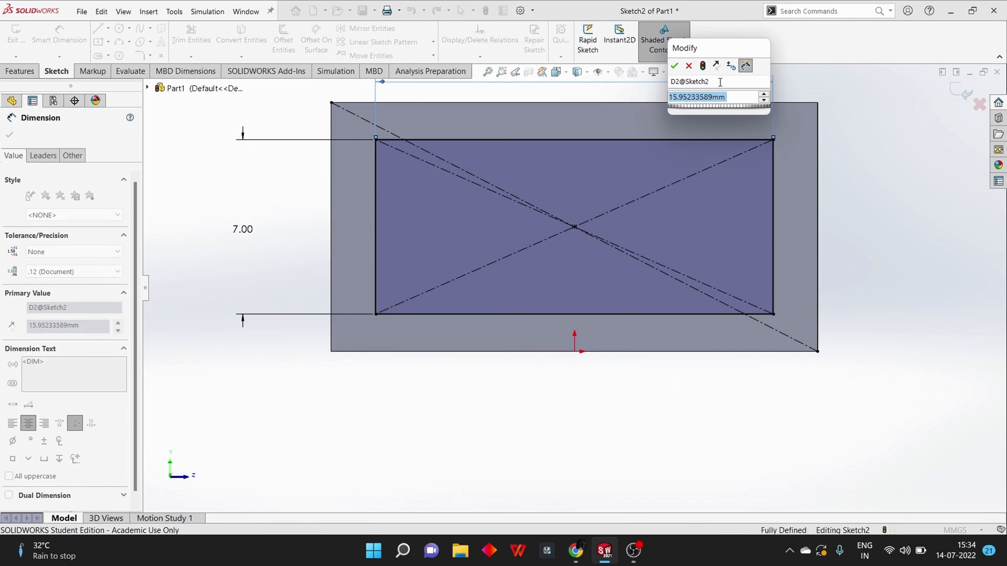
type("16")
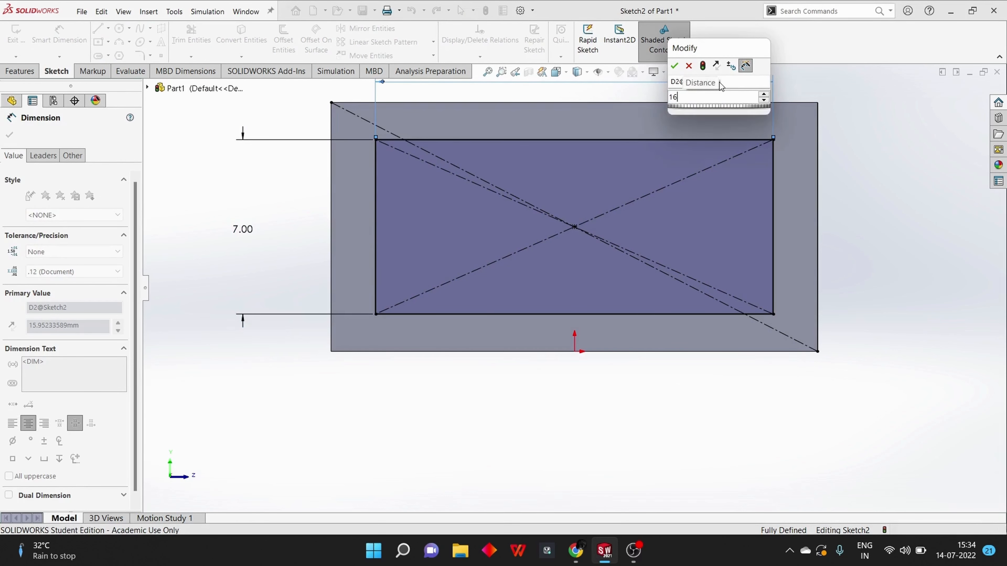
key("Return")
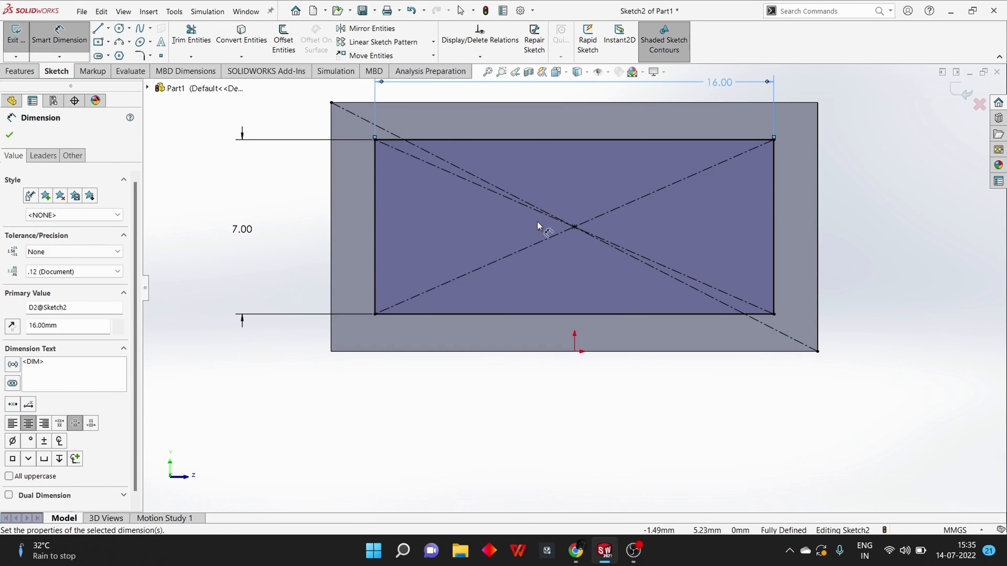
Cut the dimensioned rectangle into the body's flat end as a blind extruded cut to a depth of 15 mm
scroll(533, 218, "up", 3)
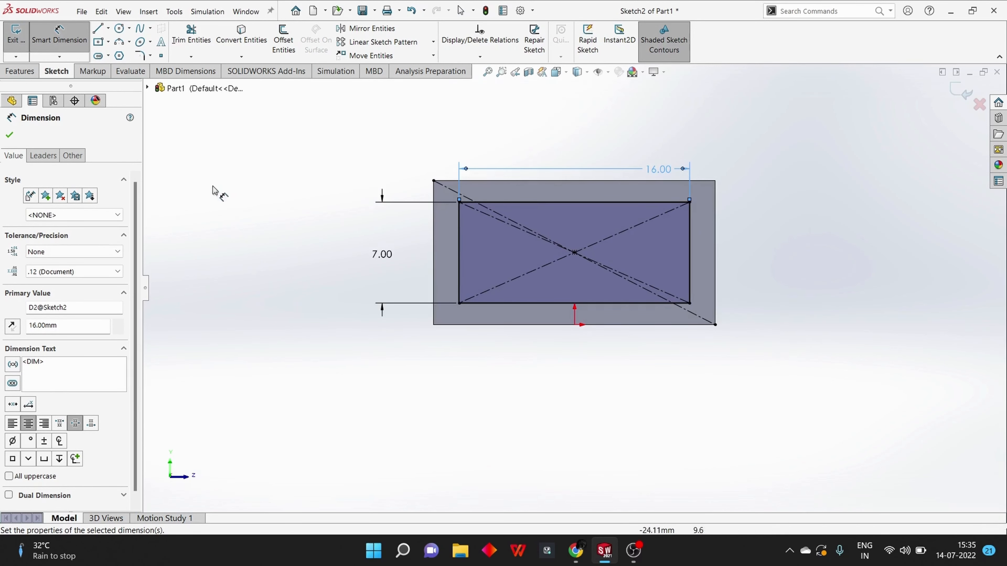
left_click(27, 73)
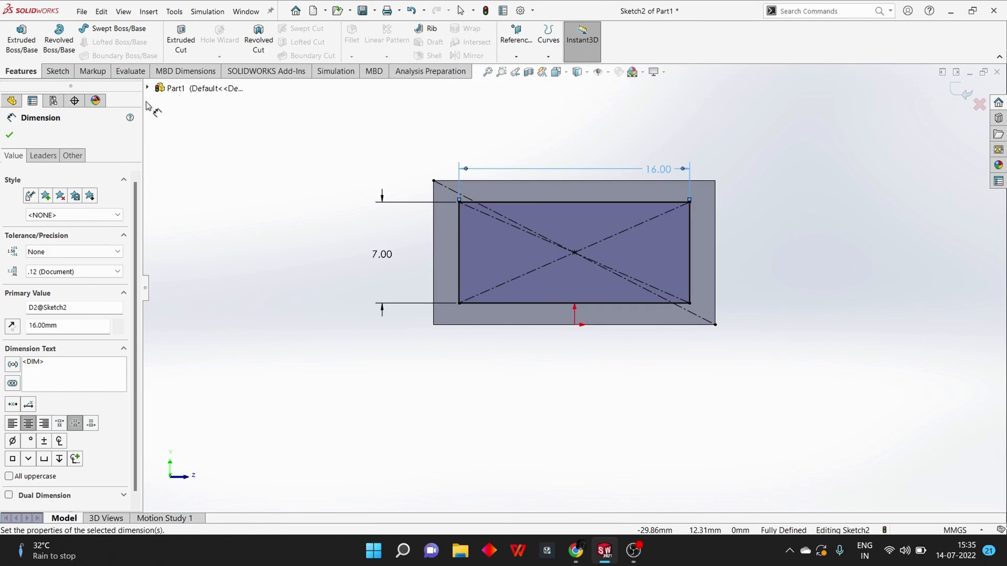
left_click(179, 47)
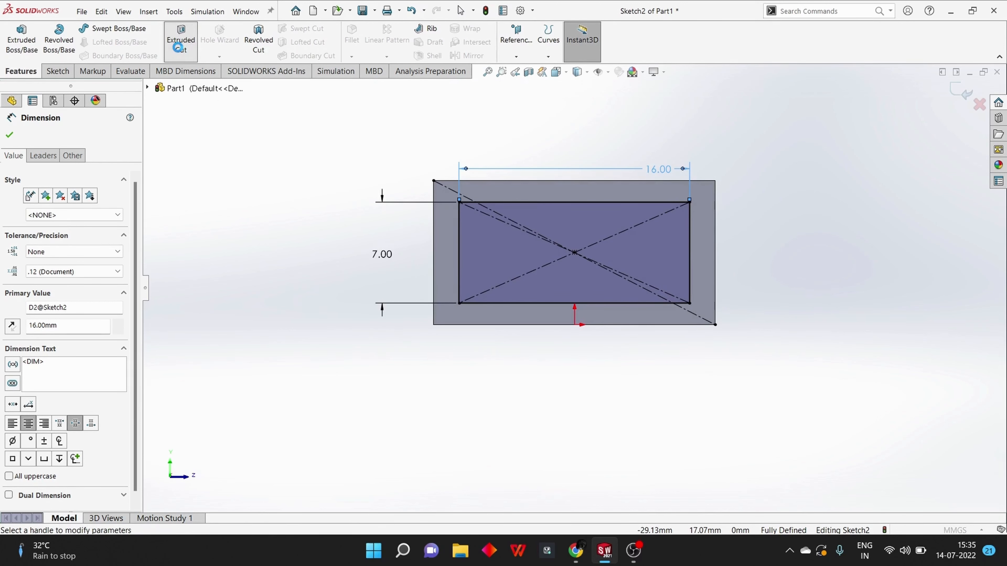
middle_click_drag(290, 149, 278, 161)
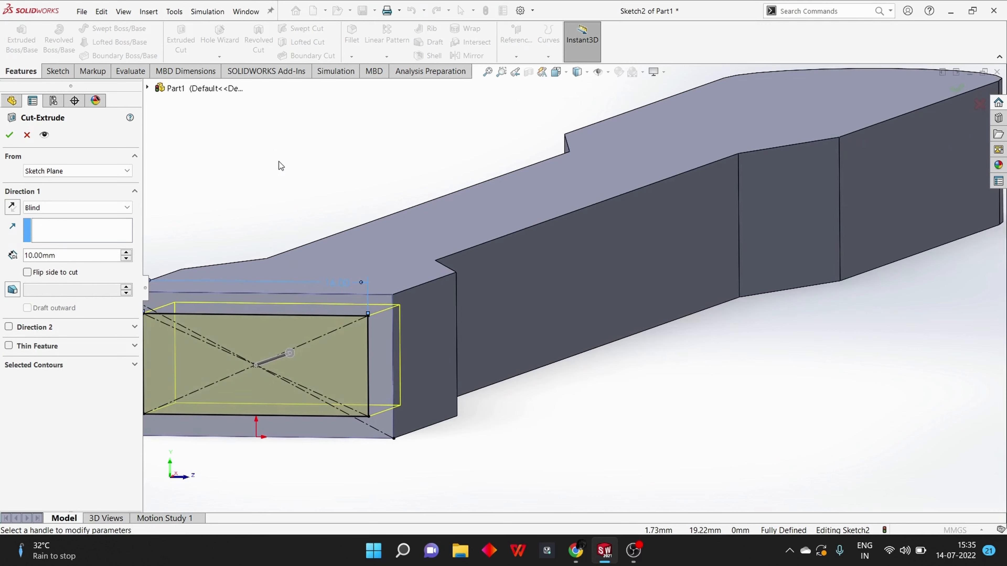
scroll(278, 161, "down", 2)
scroll(278, 161, "up", 6)
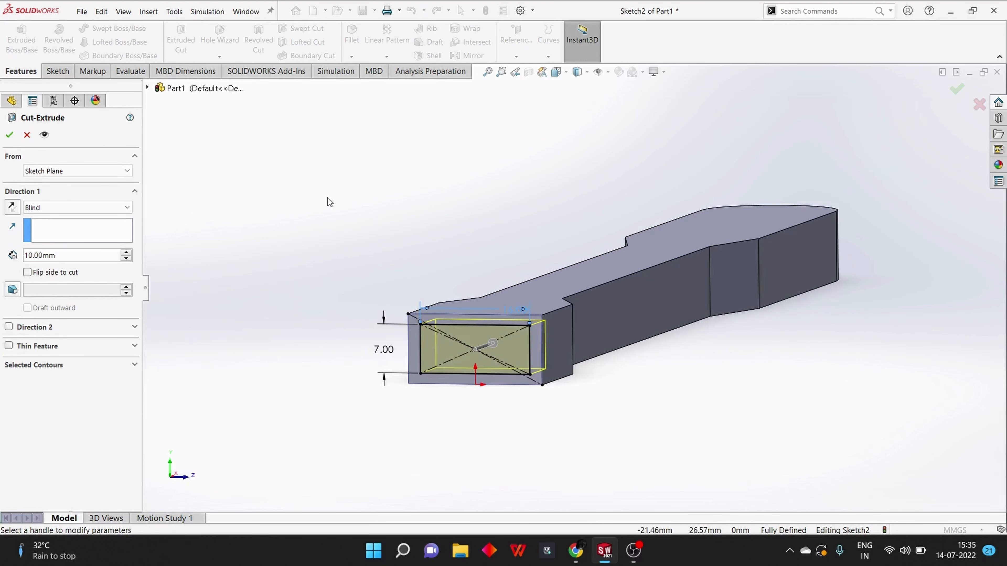
middle_click_drag(329, 202, 299, 222)
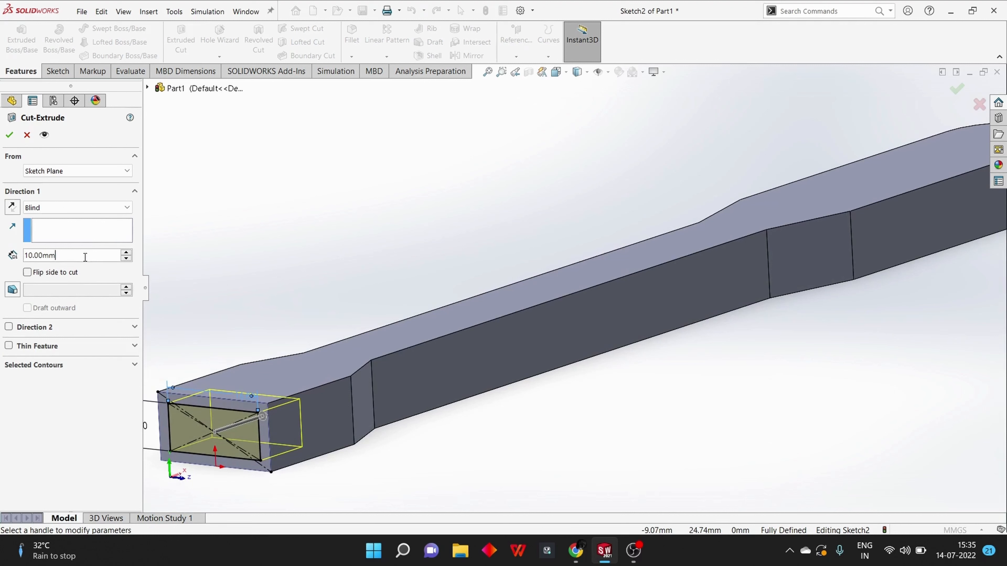
type("15")
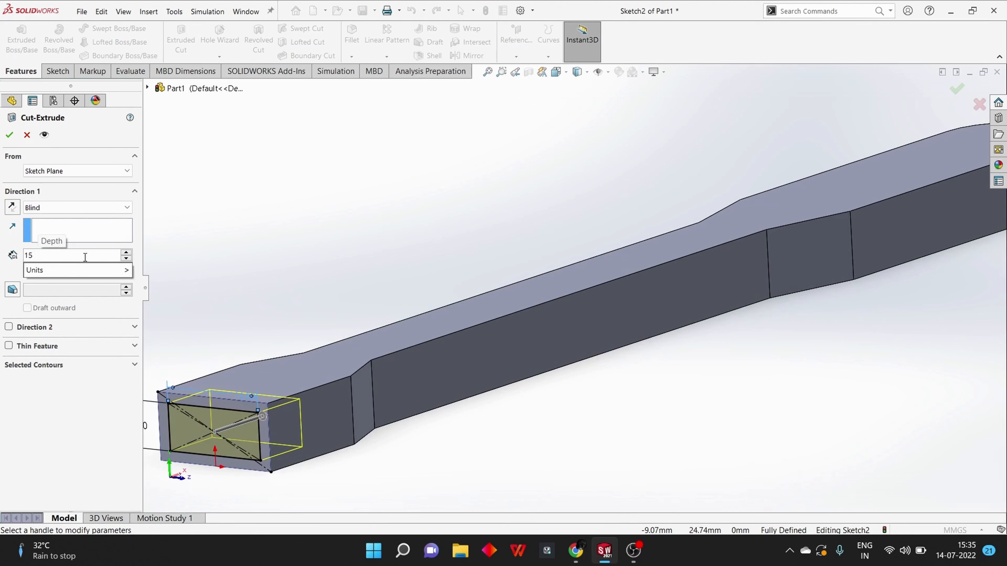
key("Return")
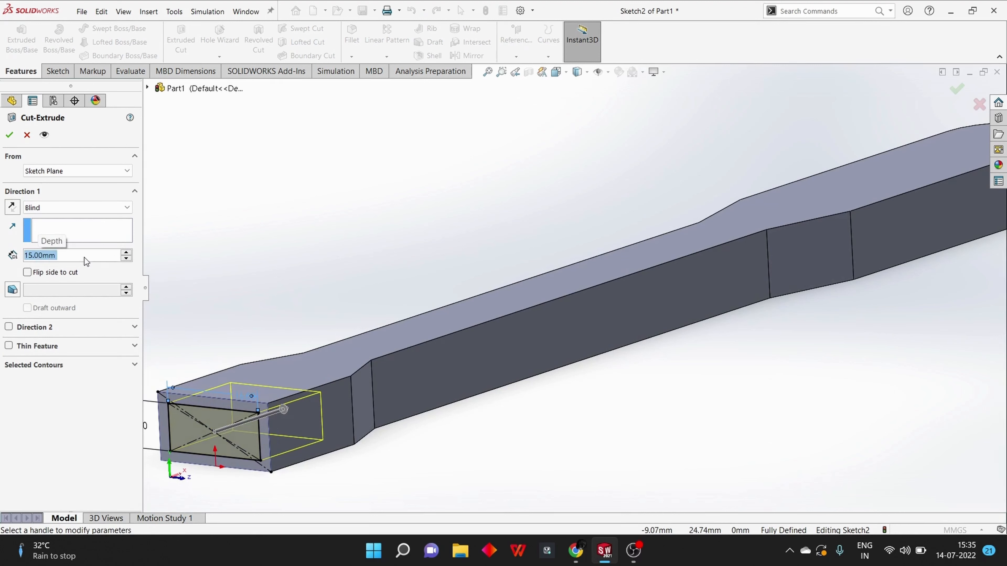
left_click(13, 209)
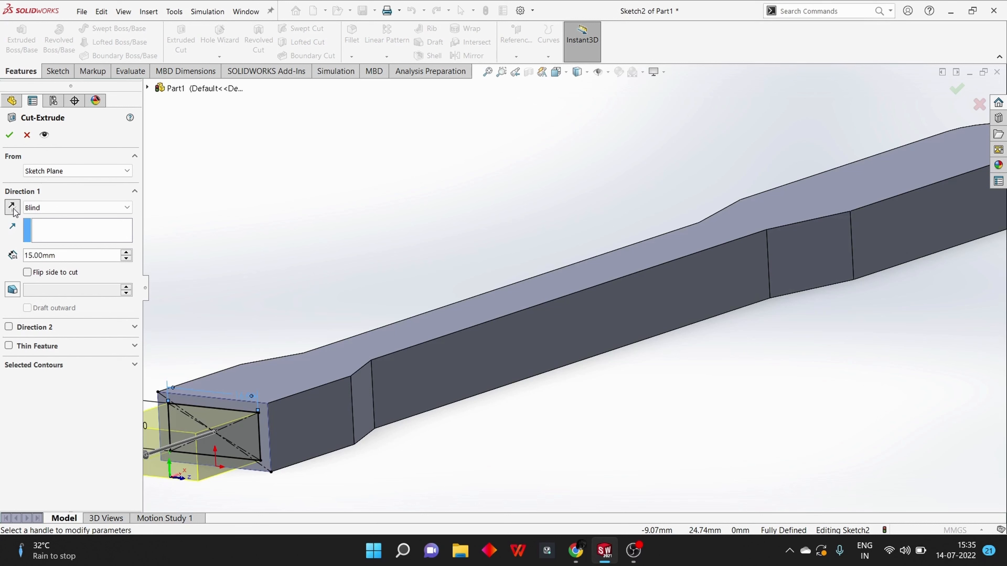
left_click(13, 208)
scroll(316, 280, "up", 5)
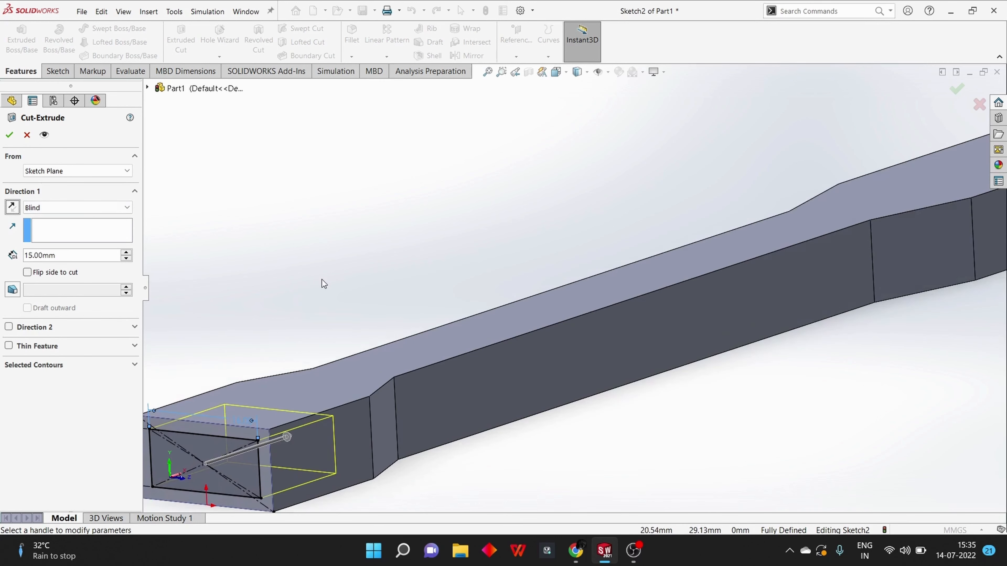
middle_click_drag(302, 360, 333, 359)
left_click(9, 136)
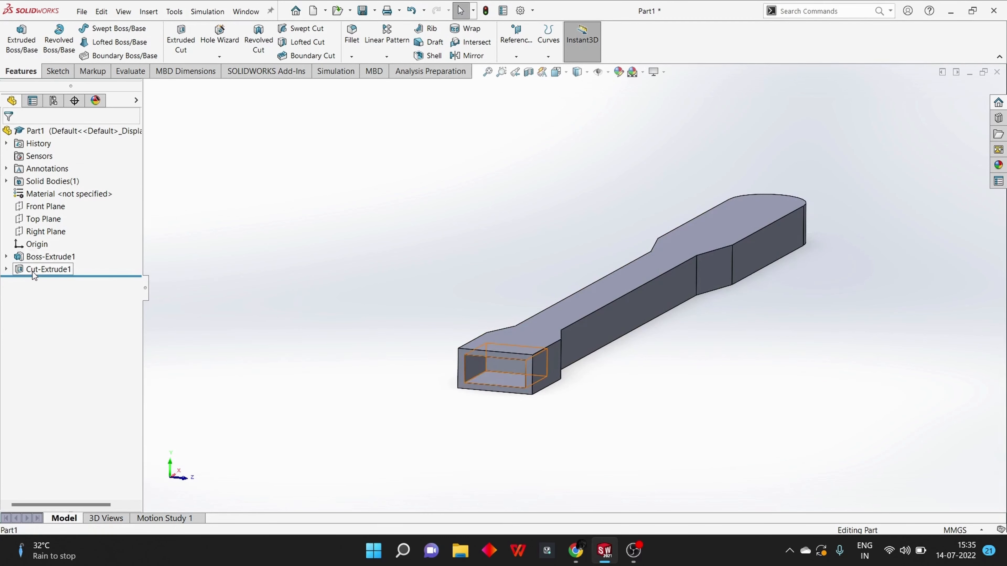
Edit the sketch of the end cut, set the rectangle's height to 6 mm and exit the sketch
left_click(47, 269)
left_click(84, 240)
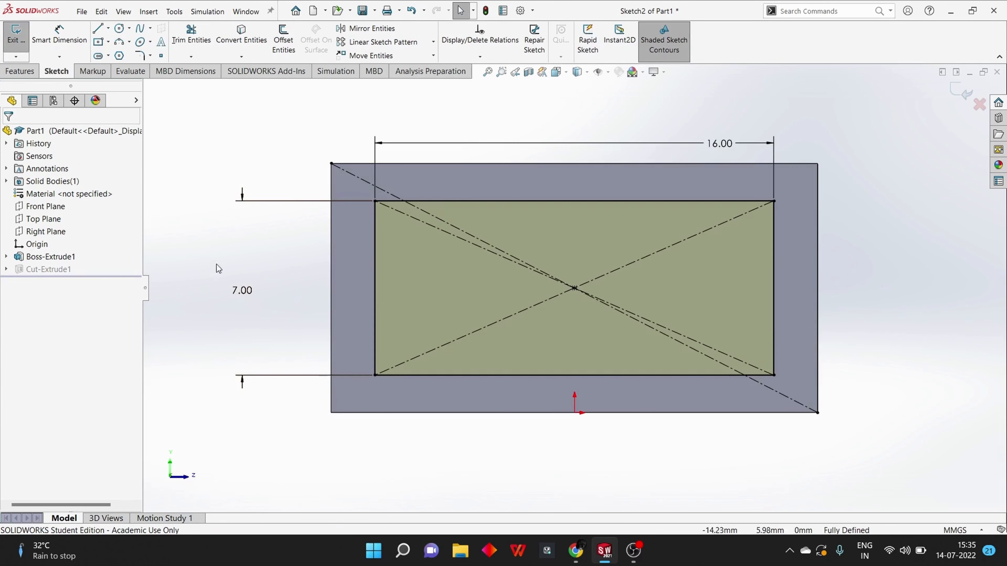
double_click(238, 287)
type("6")
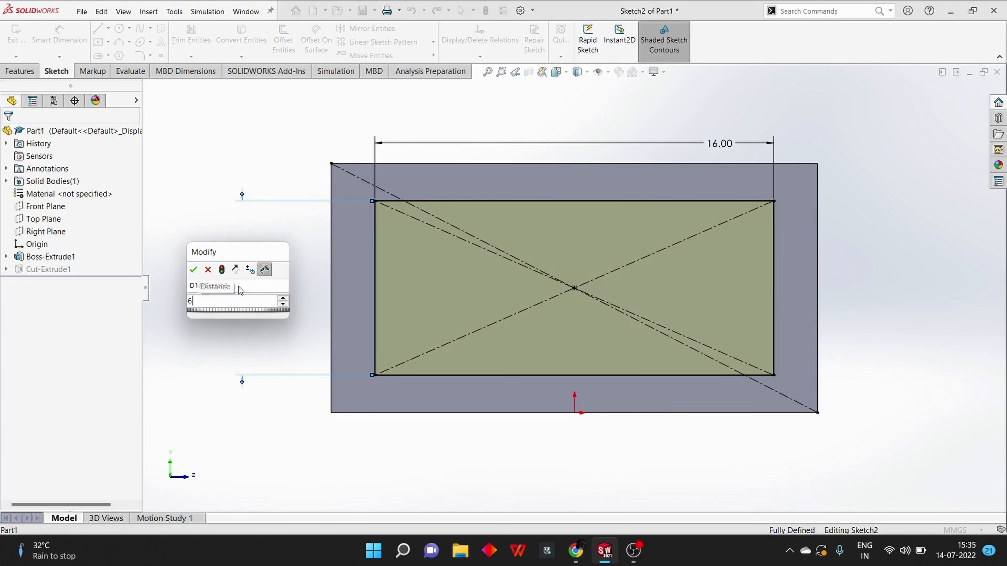
key("Return")
left_click(9, 135)
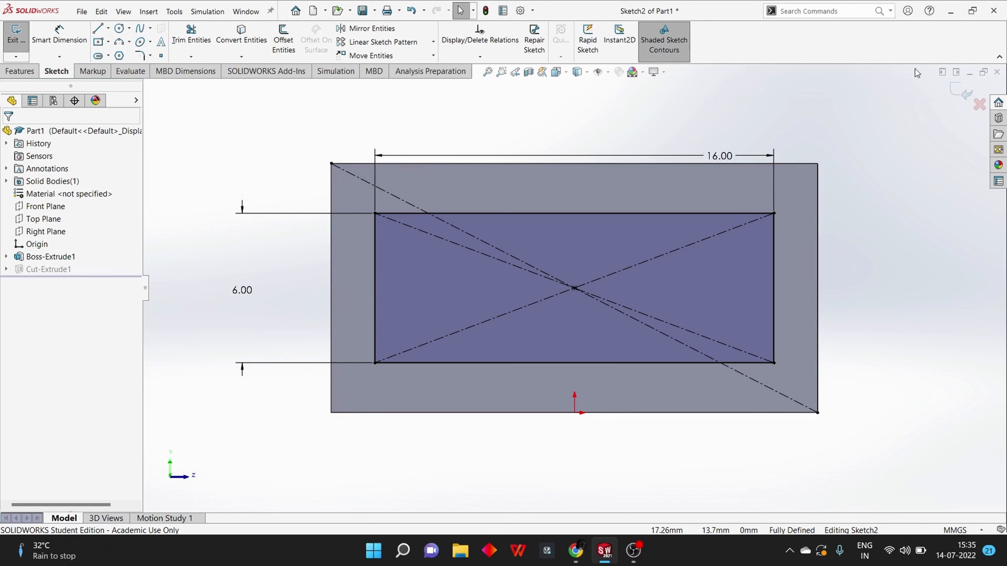
left_click(957, 94)
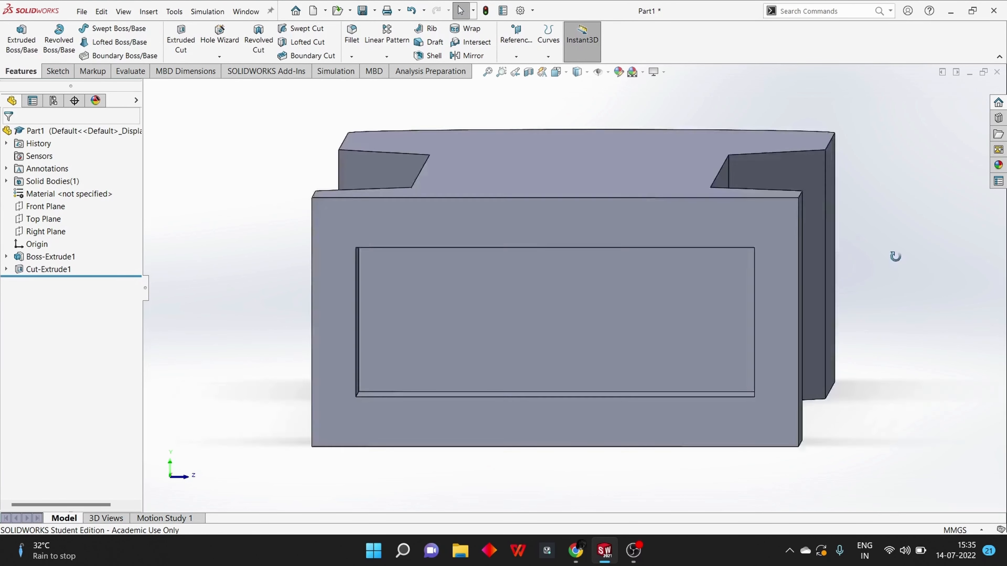
Start a sketch on the body's large top face and draw a lengthwise centerline from the flat end's midpoint to the rounded end
scroll(865, 252, "down", 3)
scroll(865, 252, "up", 7)
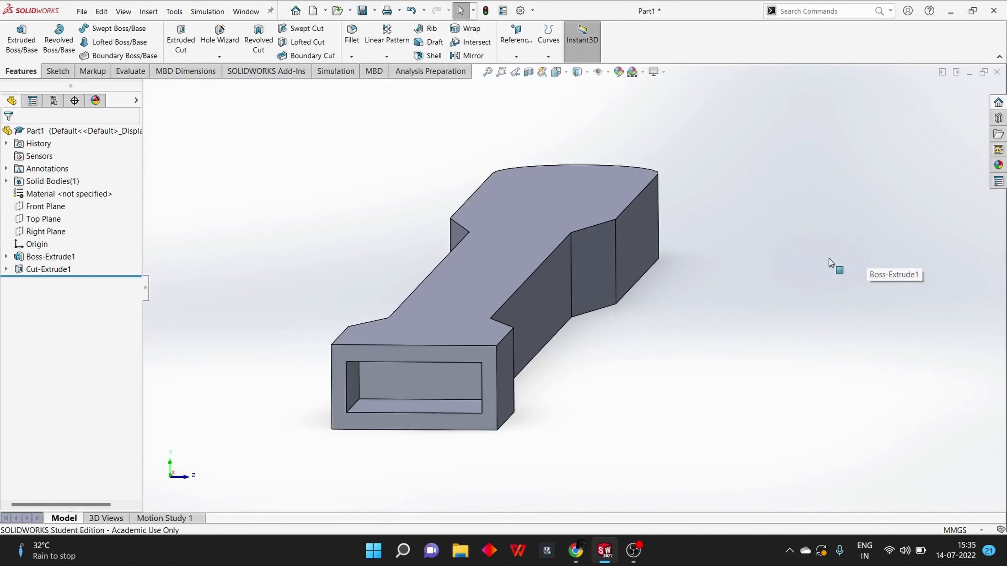
middle_click_drag(829, 258, 824, 278)
left_click(585, 127)
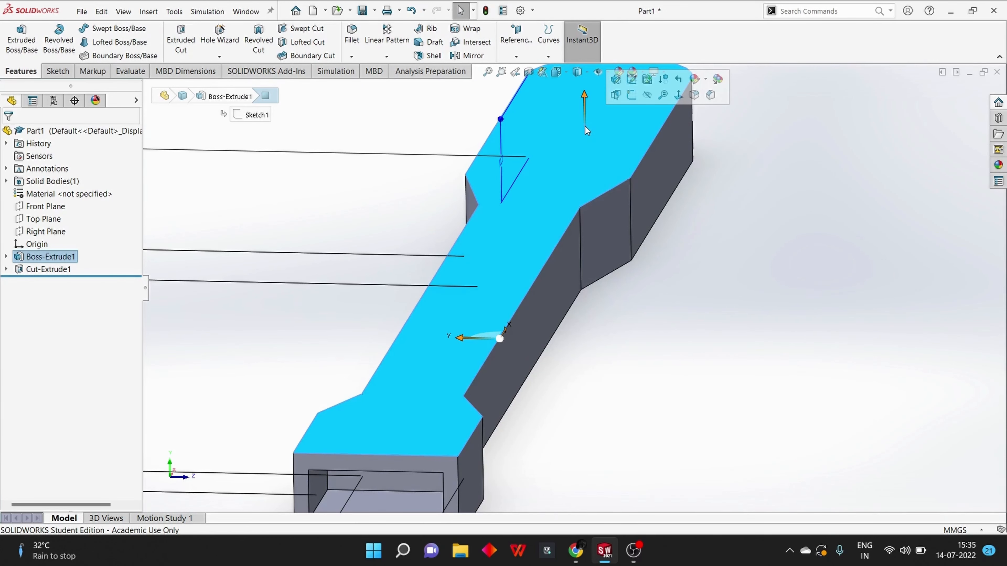
scroll(585, 126, "up", 3)
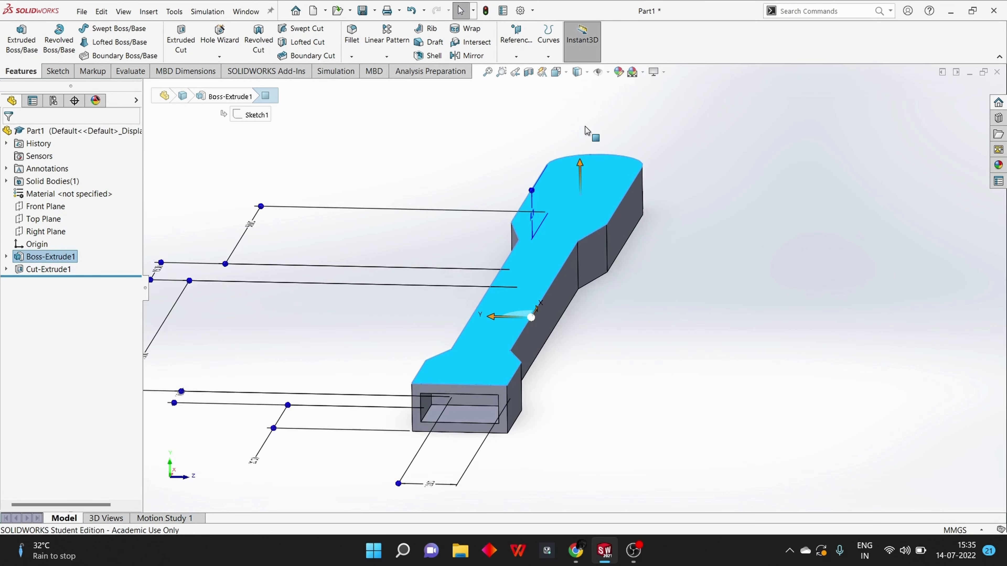
key("ctrl+8")
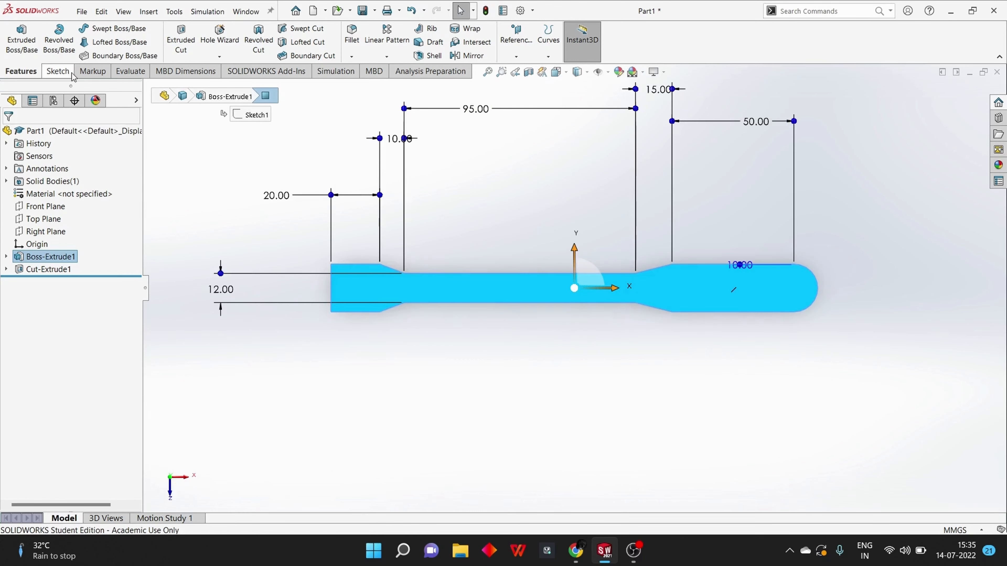
left_click(69, 73)
left_click(108, 29)
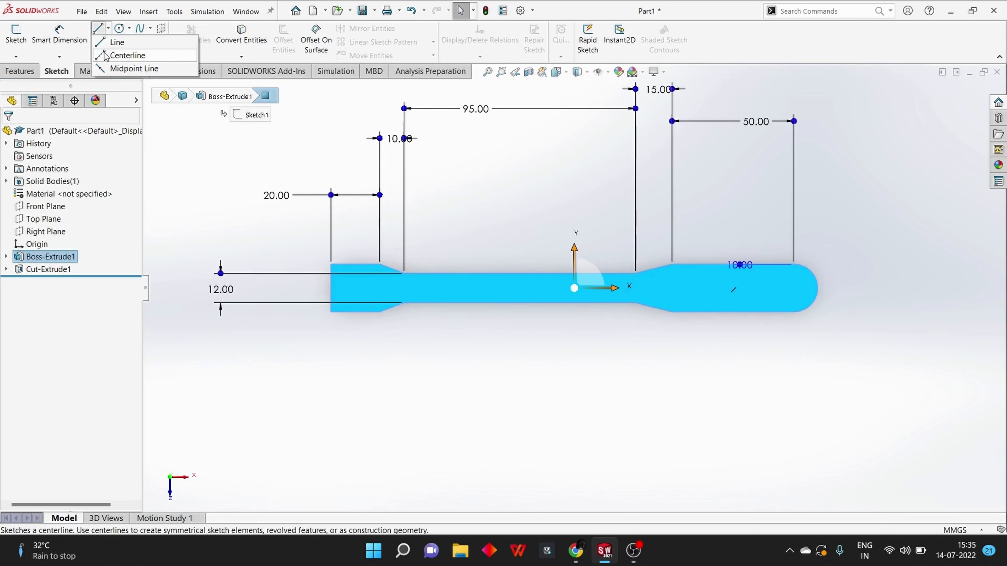
left_click(119, 51)
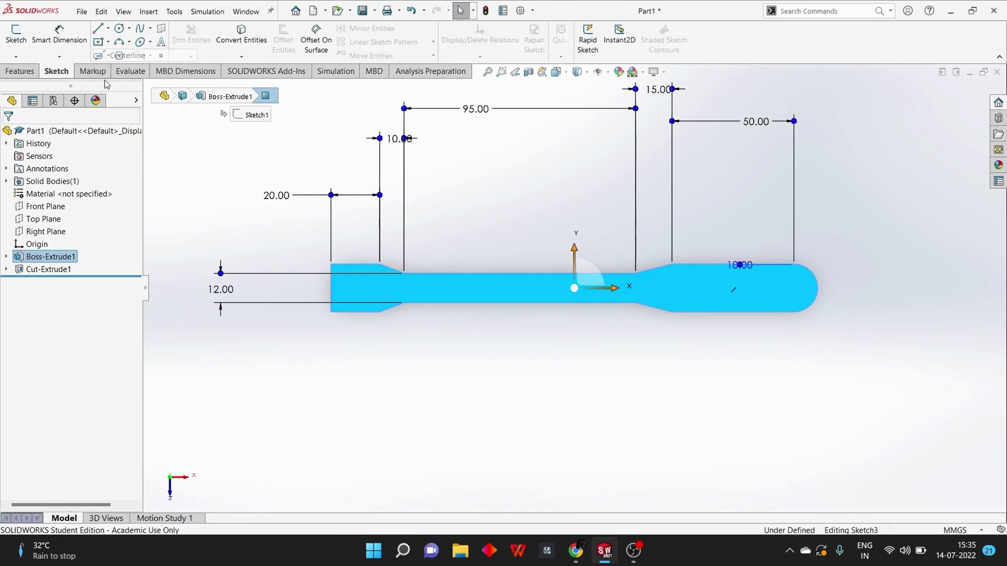
left_click(330, 288)
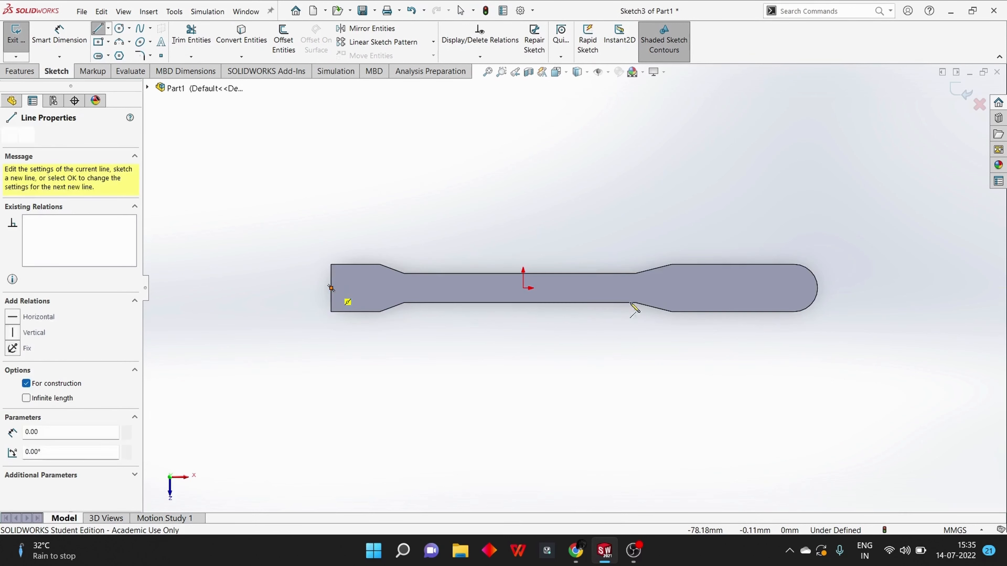
left_click(817, 288)
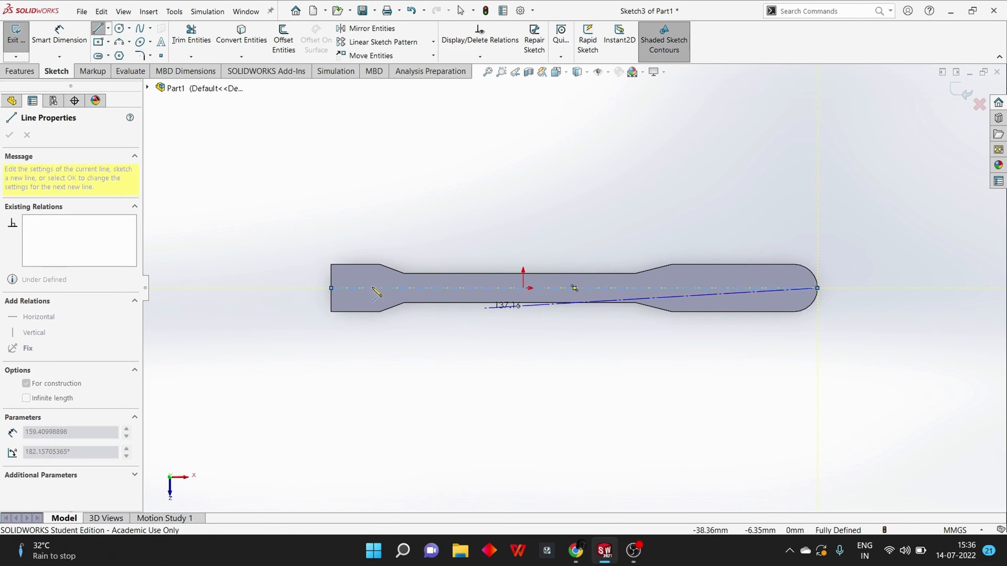
left_click(109, 29)
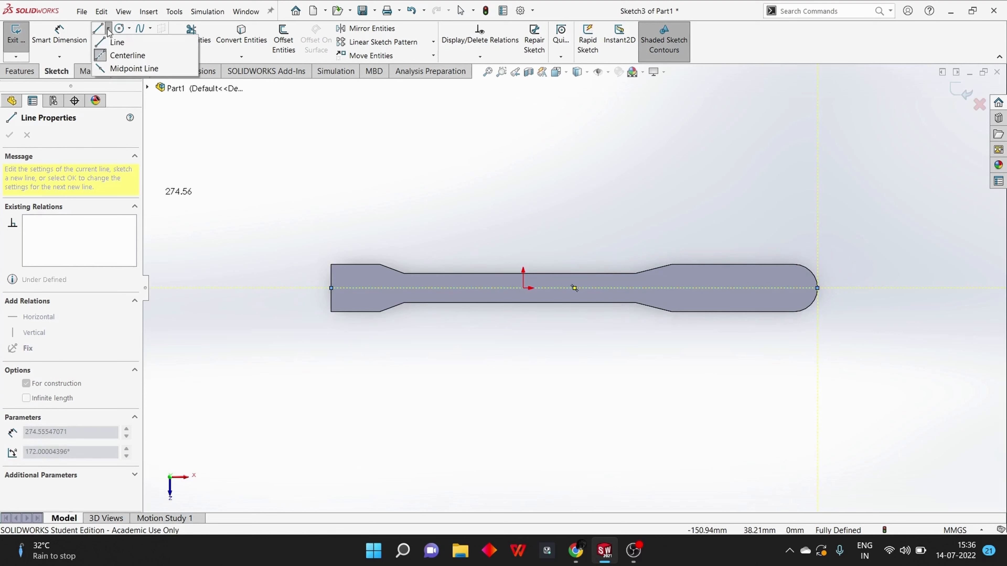
left_click(108, 58)
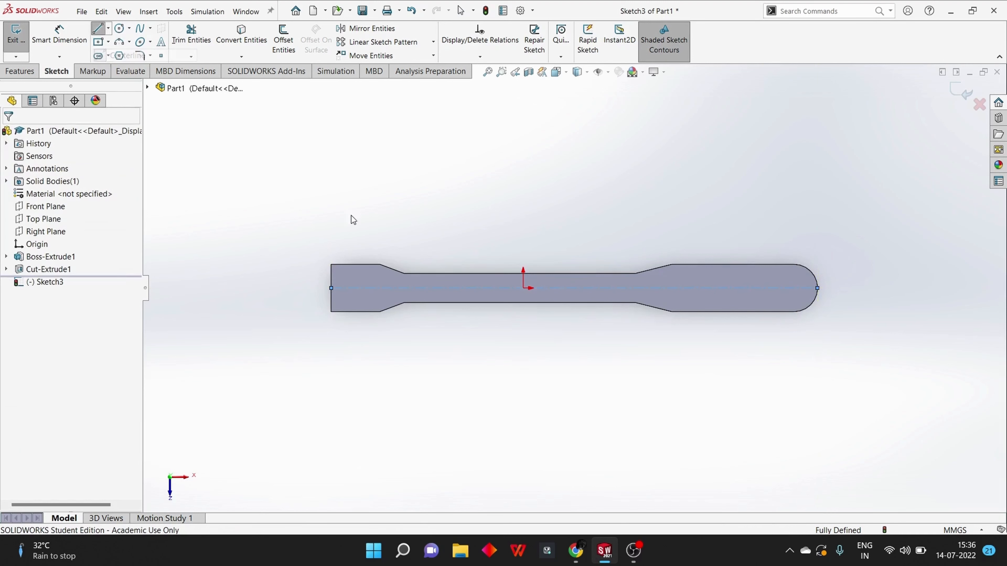
Try to draw a crosswise centerline between the long edges of the wide section near the rounded end and delete it
left_click(109, 28)
left_click(110, 54)
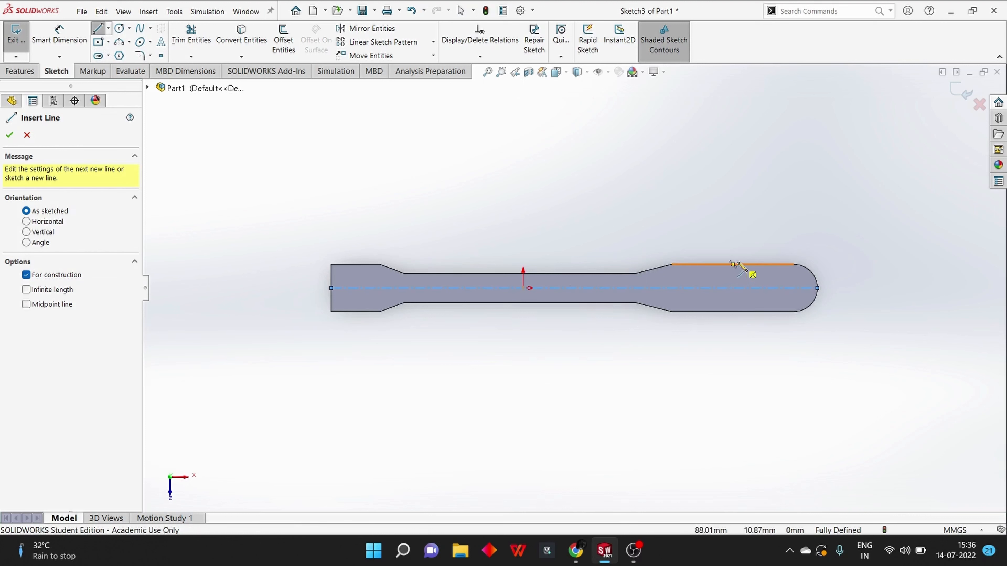
left_click(731, 264)
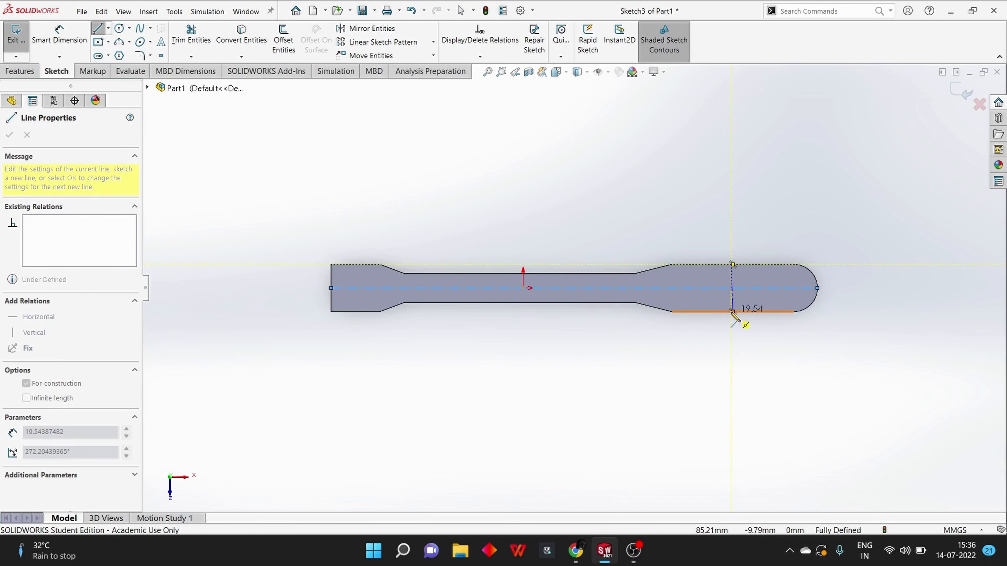
left_click(732, 312)
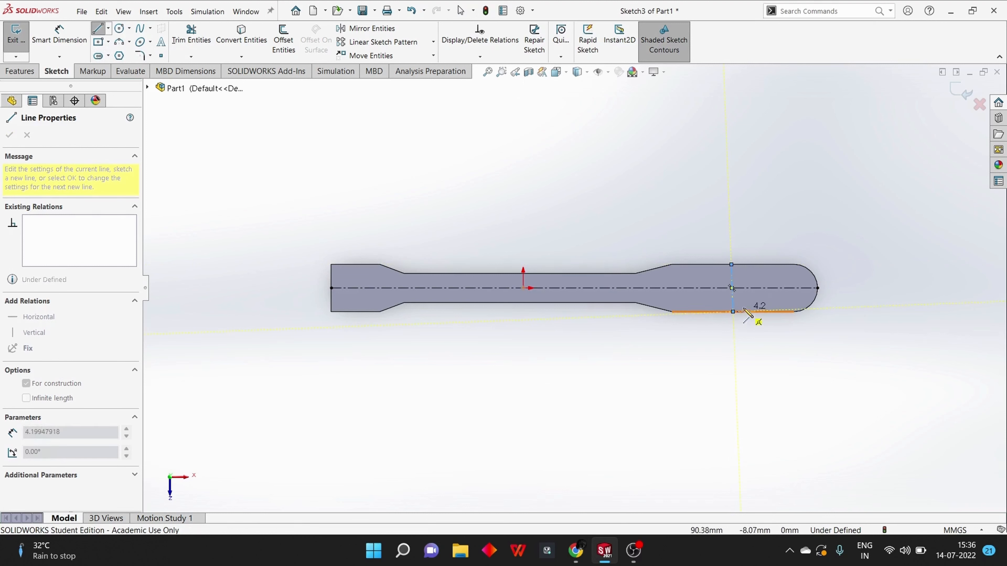
key("Escape")
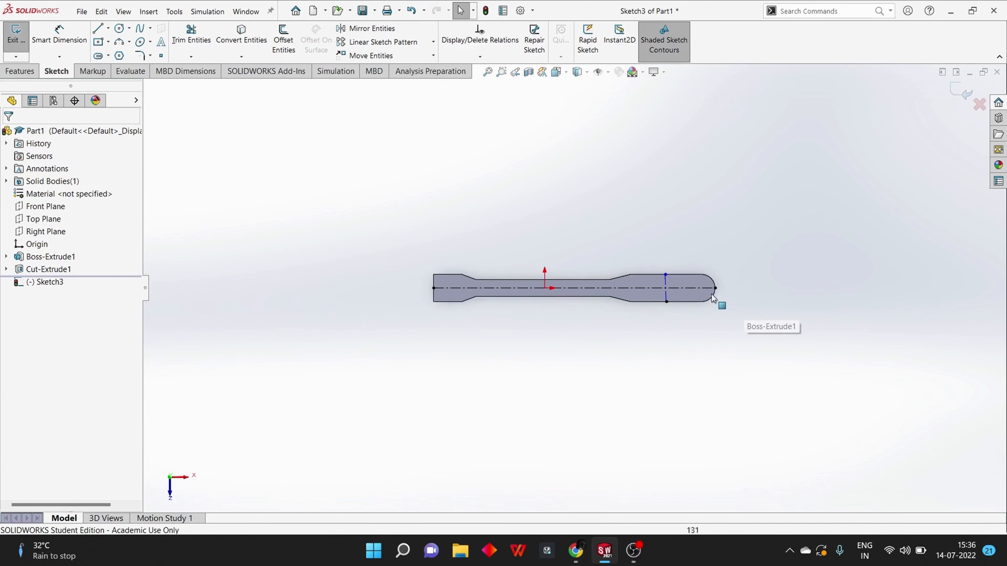
scroll(719, 309, "down", 4)
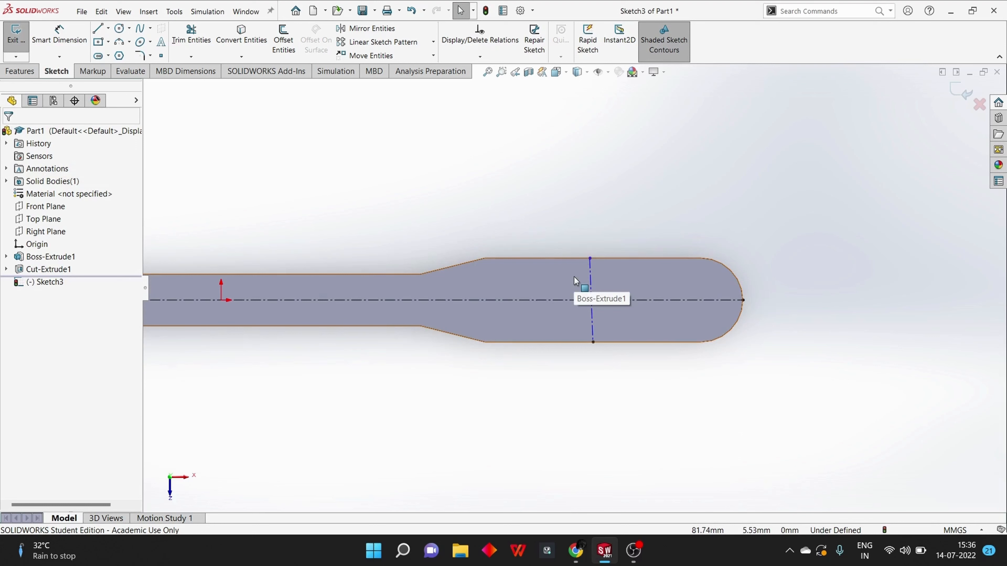
left_click(590, 274)
key("Delete")
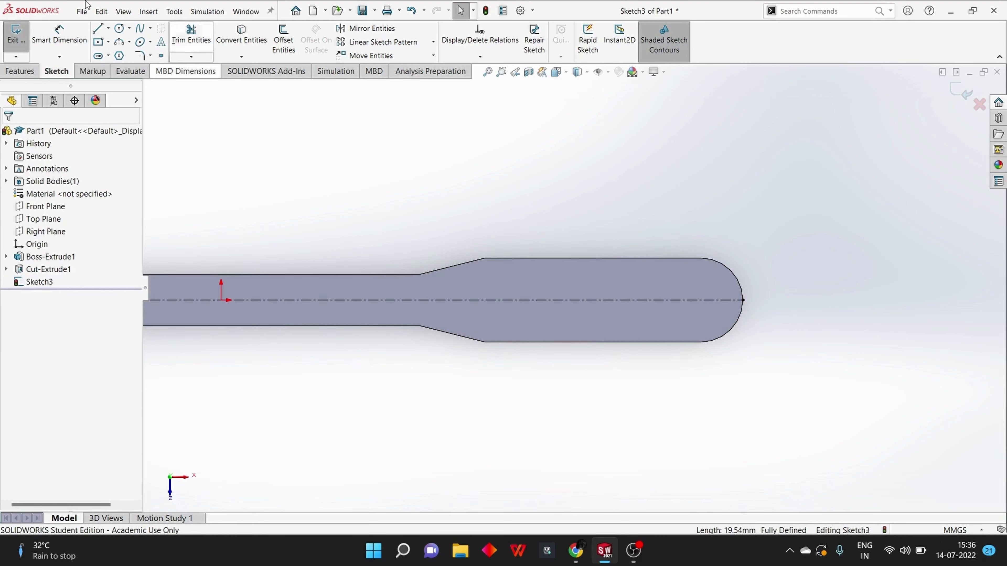
Draw a vertical centerline between the midpoints of the two long edges of the wide section near the rounded end
left_click(109, 31)
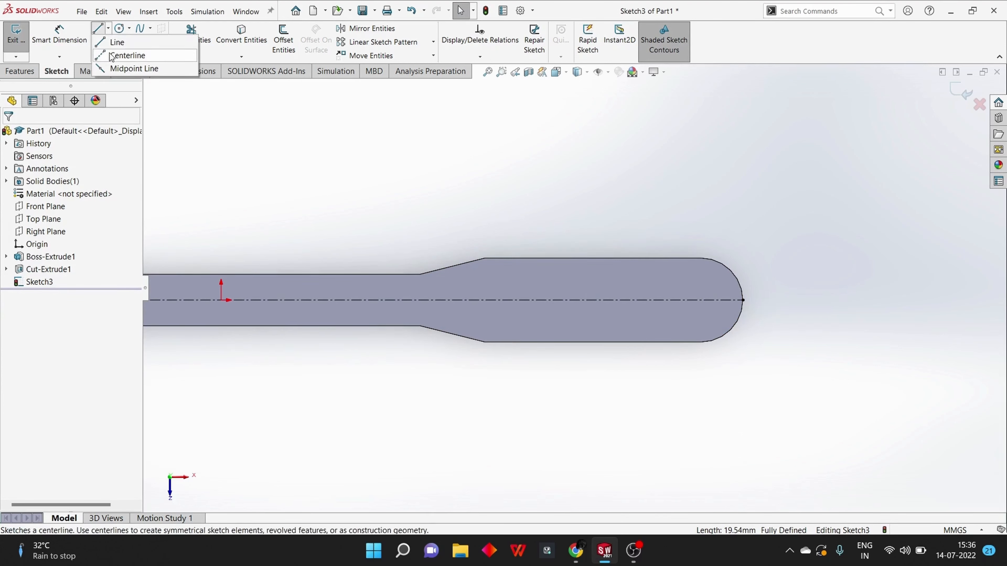
left_click(123, 55)
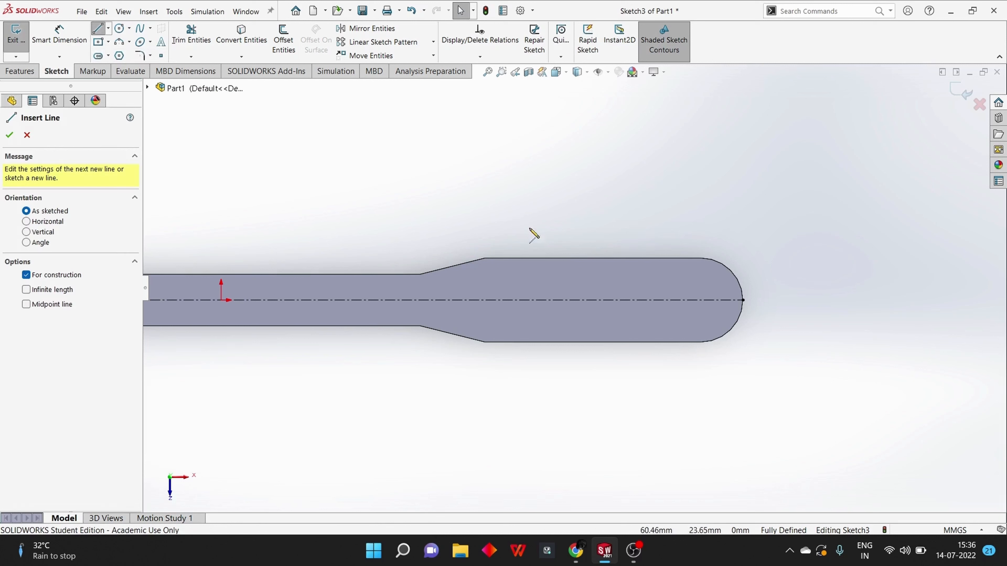
left_click(591, 258)
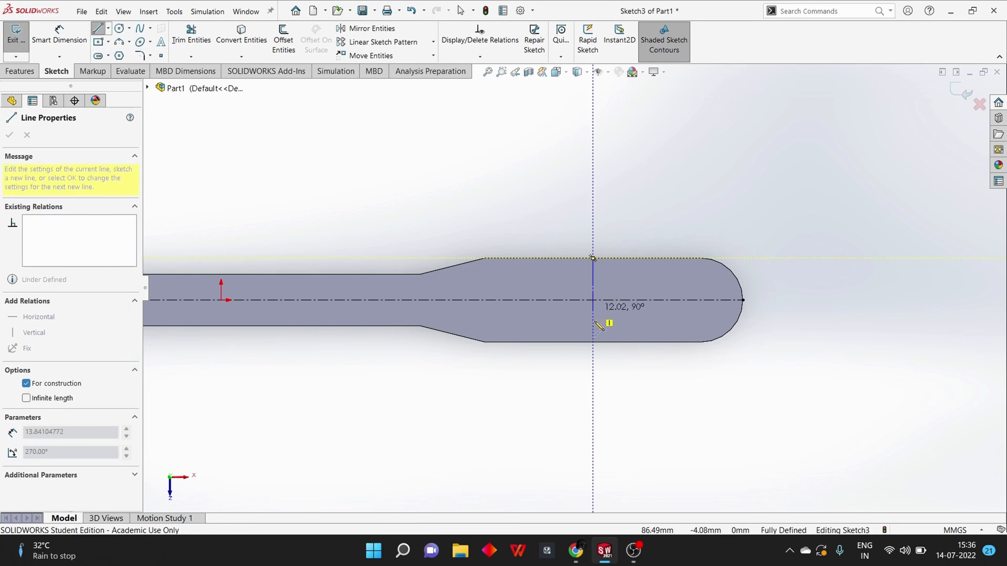
left_click(593, 341)
key("Escape")
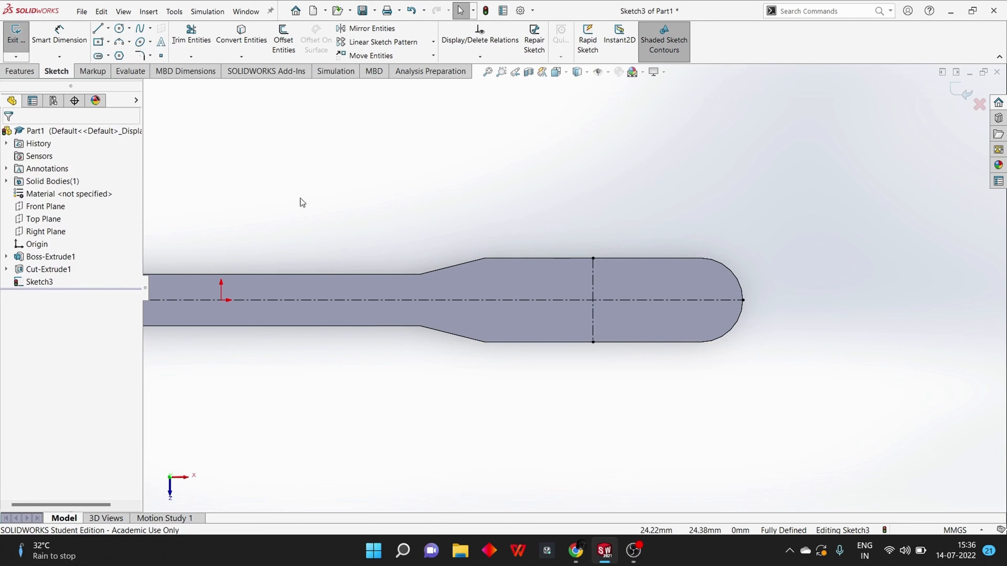
Sketch a horizontal line about 43 mm long in the wide section, between the lengthwise centerline and its upper edge
left_click(99, 31)
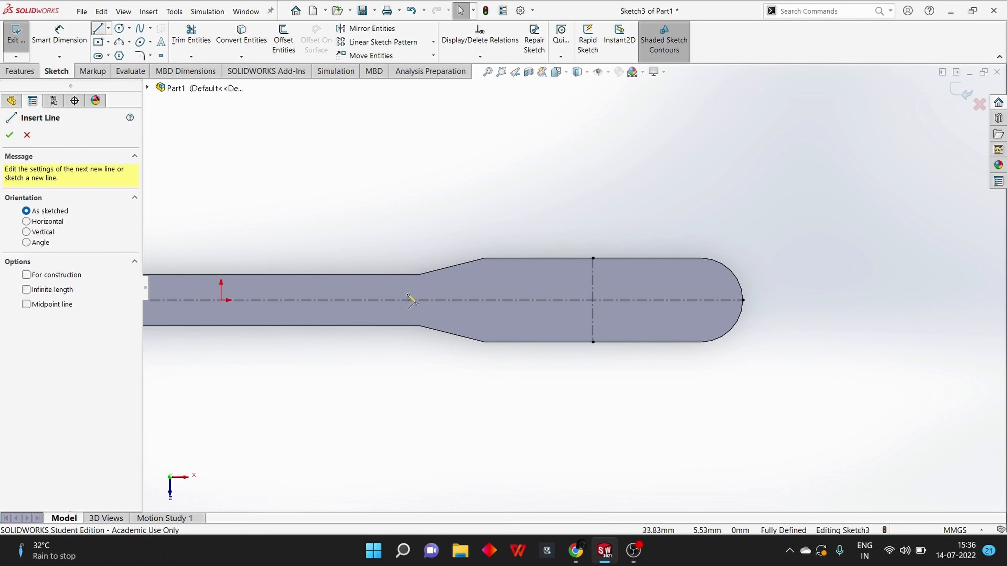
left_click(509, 281)
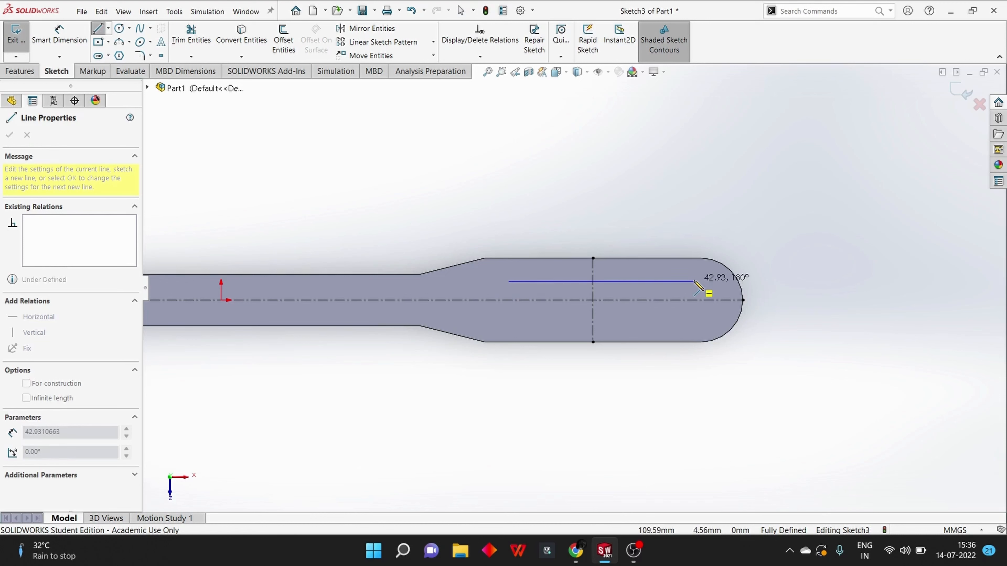
left_click(693, 281)
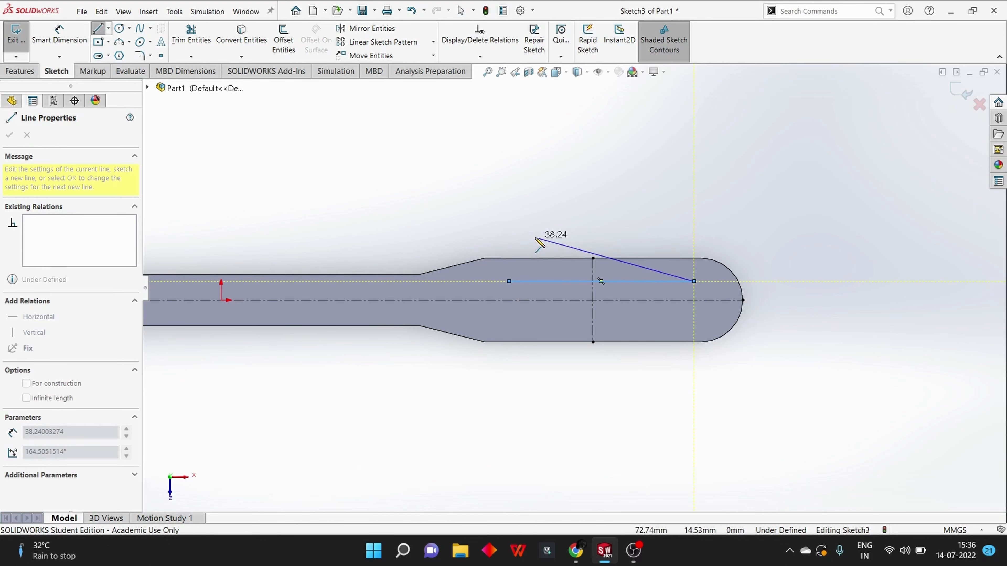
key("Escape")
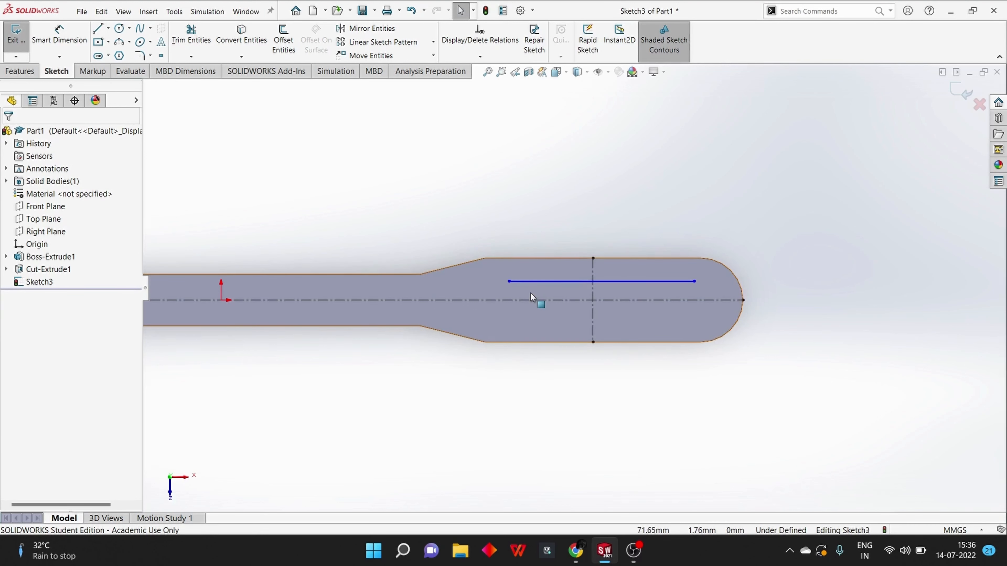
Make the two endpoints of the horizontal line symmetric about the vertical centerline
left_click(508, 281)
left_click(694, 282, "ctrl")
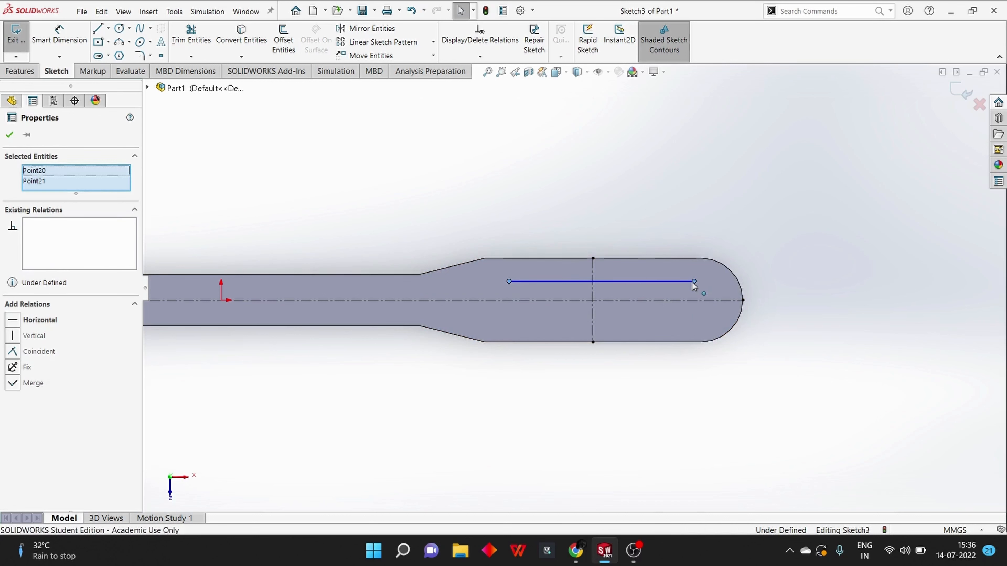
left_click(594, 295, "ctrl")
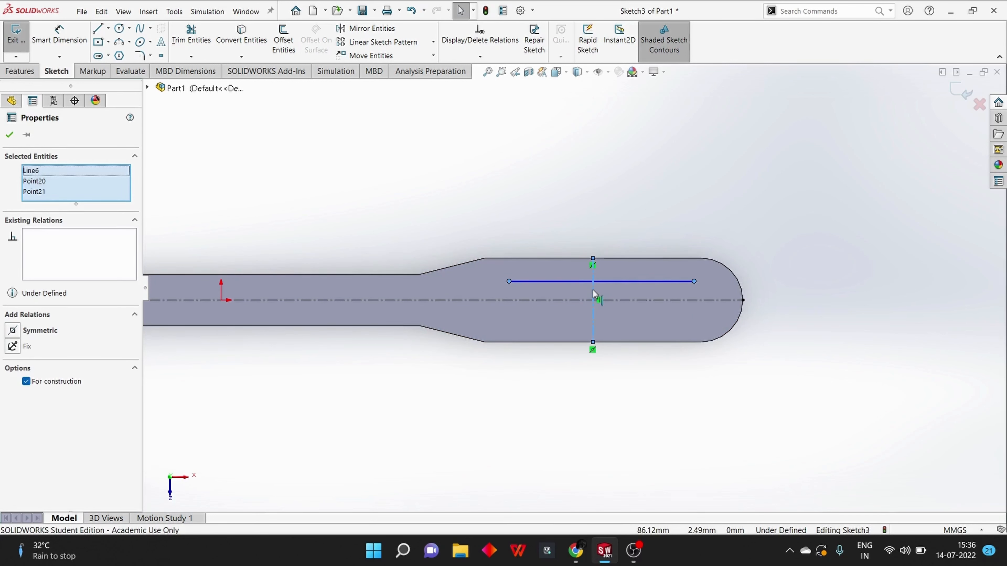
left_click(26, 334)
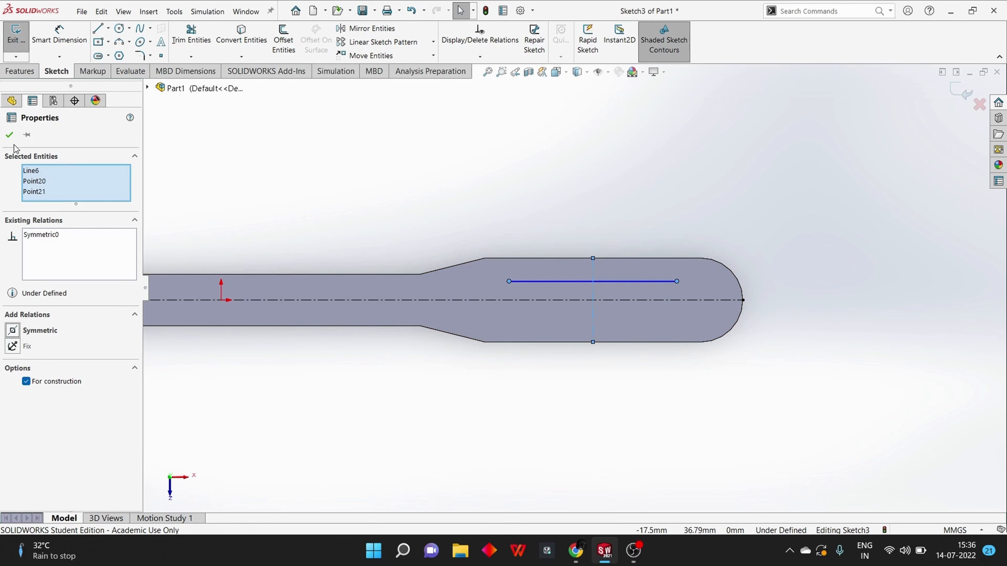
left_click(13, 136)
Dimension the horizontal line's length and set it to 40 mm
left_click(59, 36)
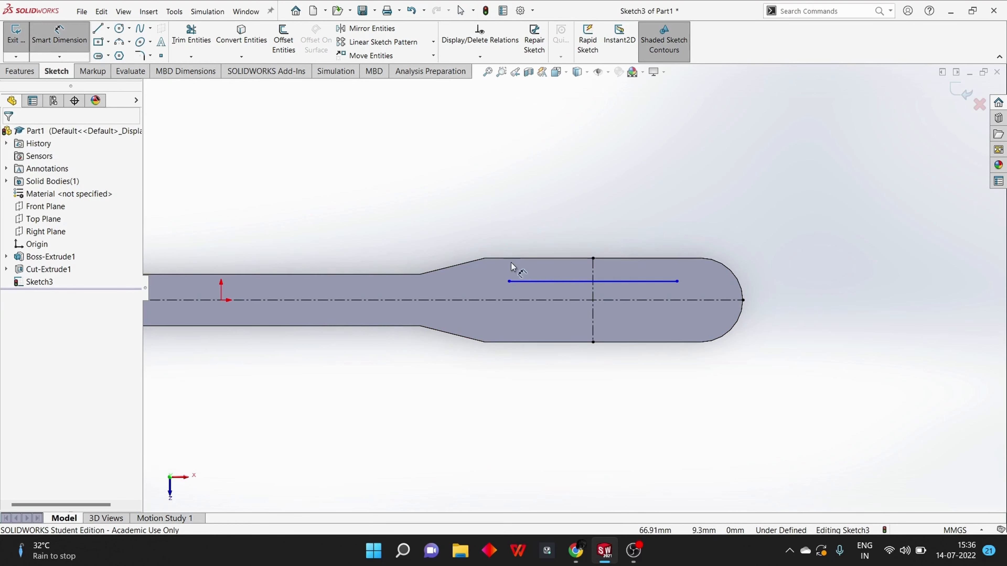
left_click(533, 282)
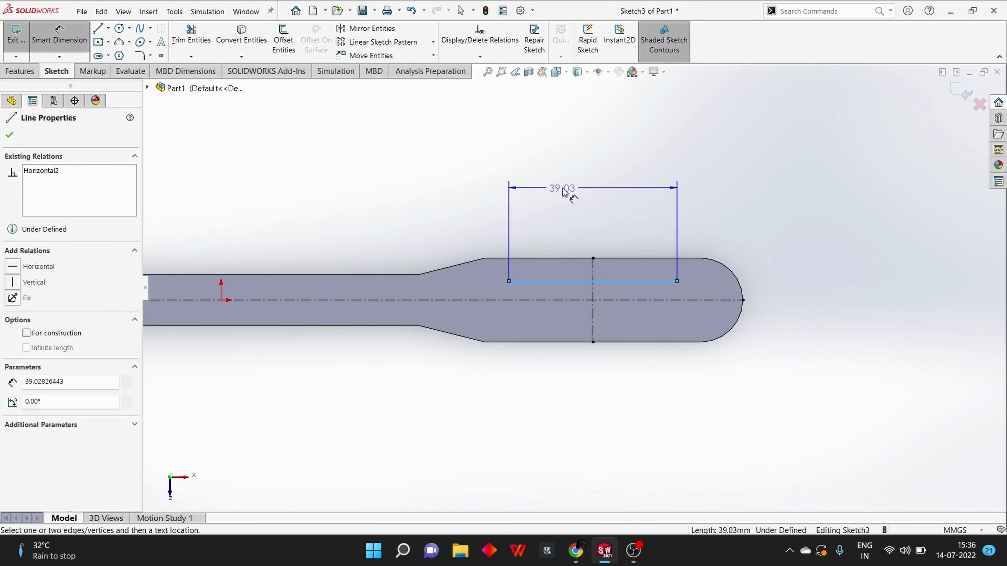
left_click(564, 191)
type("40")
key("Return")
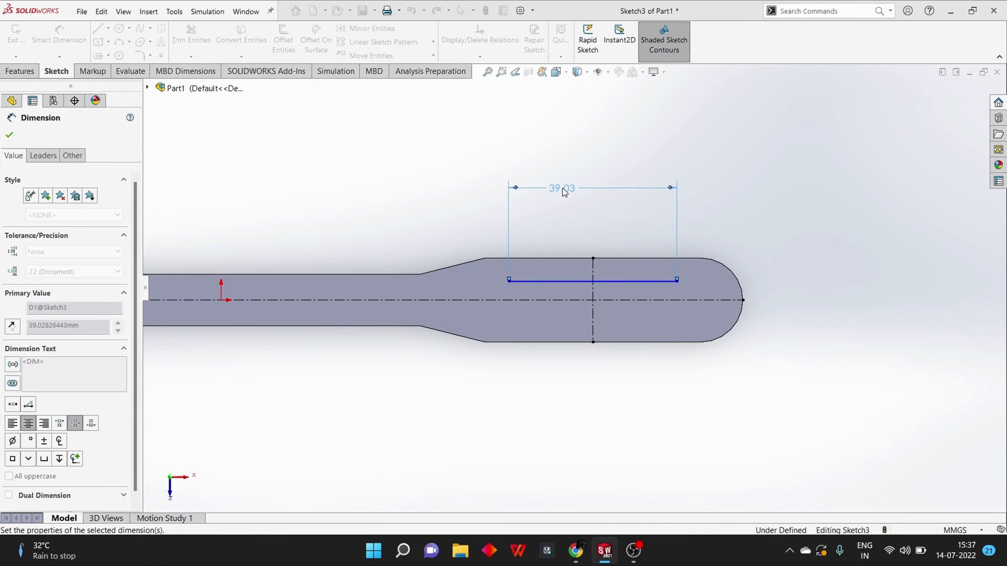
Dimension the distance between the horizontal line and the lengthwise centerline and set it to 6 mm
left_click(557, 281)
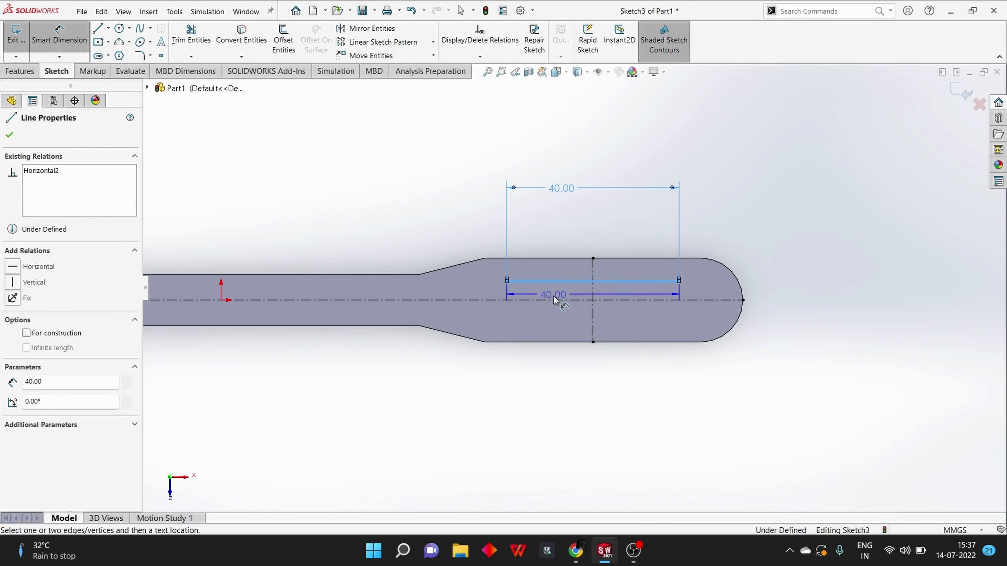
left_click(556, 300)
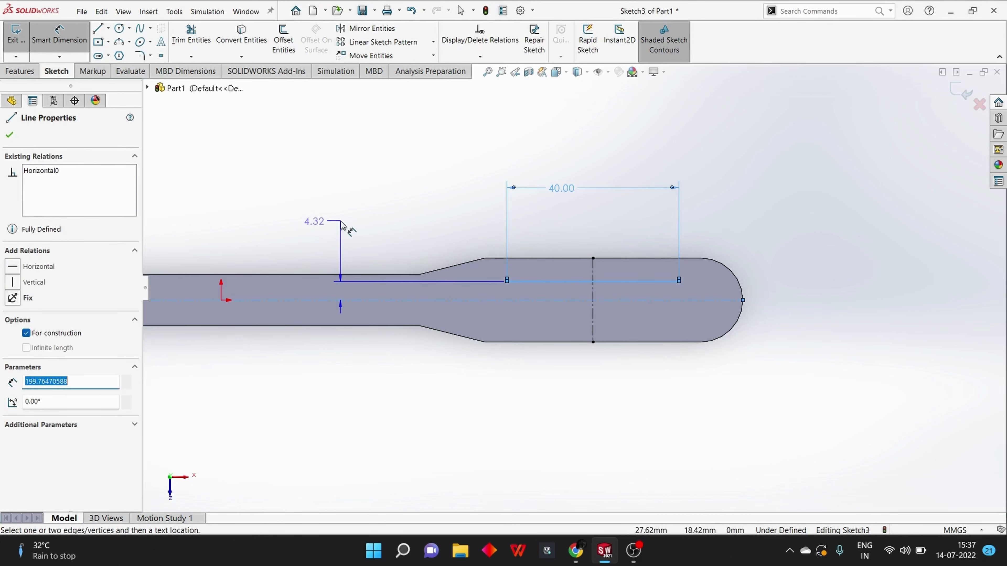
left_click(343, 226)
type("6")
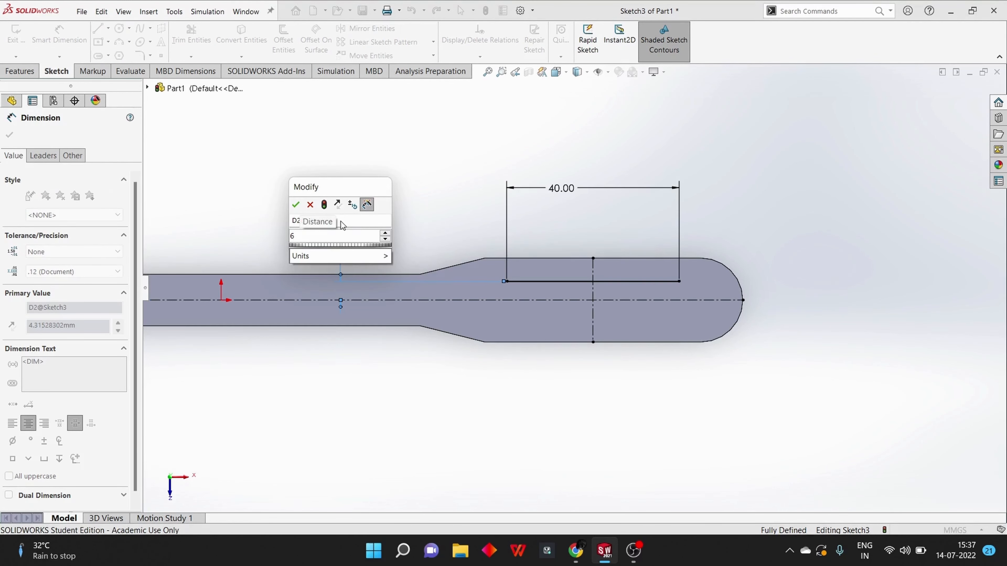
key("Return")
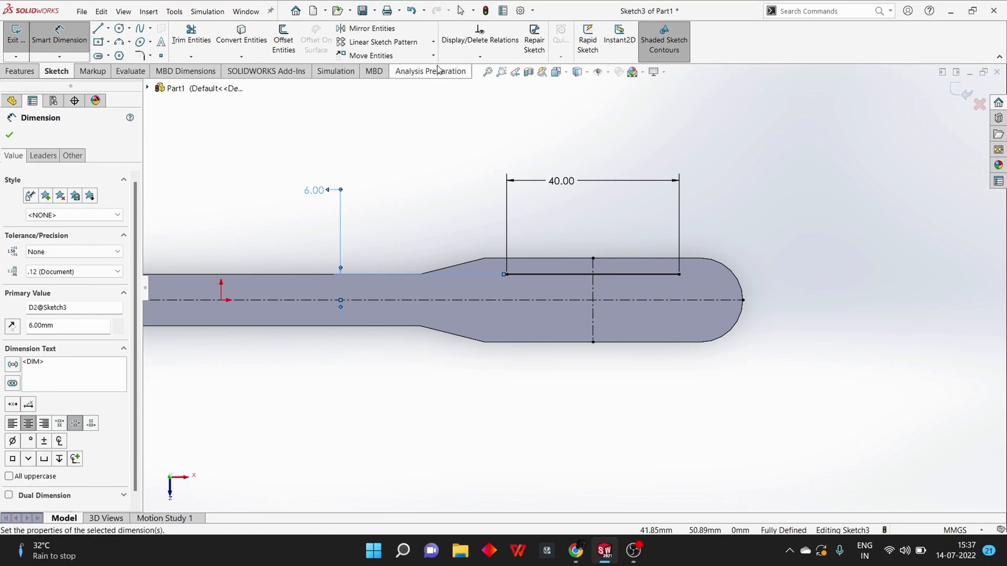
Mirror the 40 mm line about the lengthwise centerline, keeping the original
left_click(371, 29)
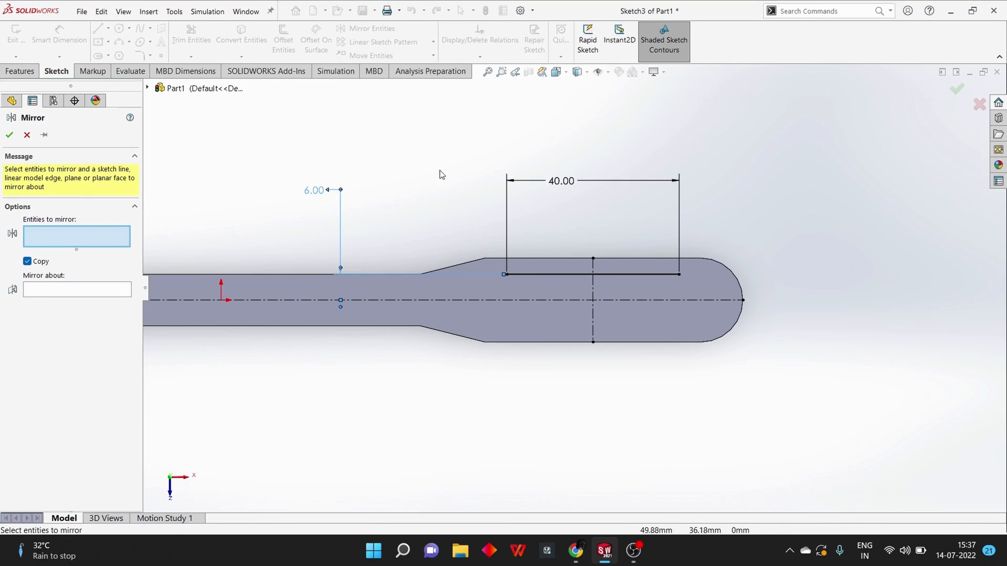
left_click(520, 276)
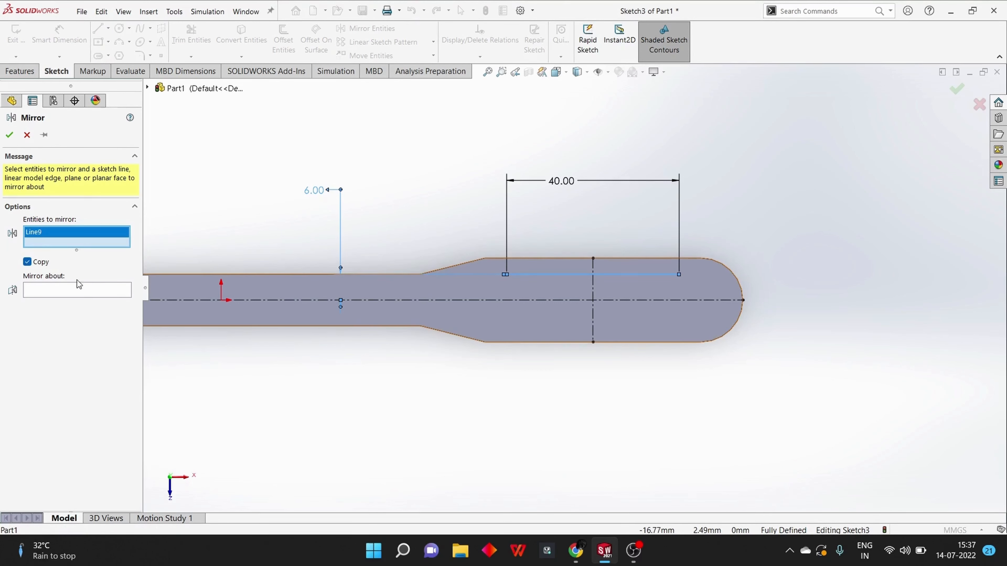
left_click(79, 289)
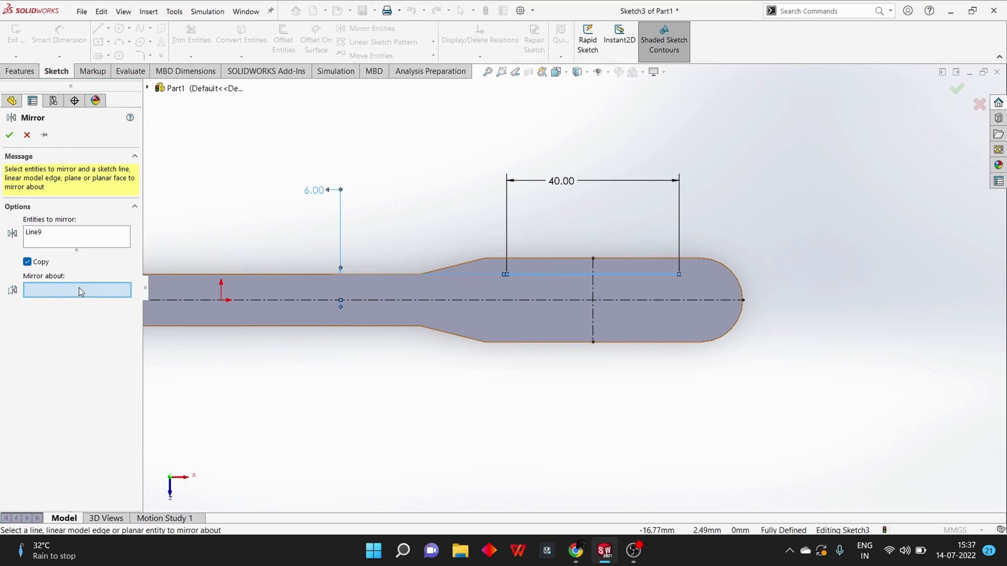
left_click(474, 301)
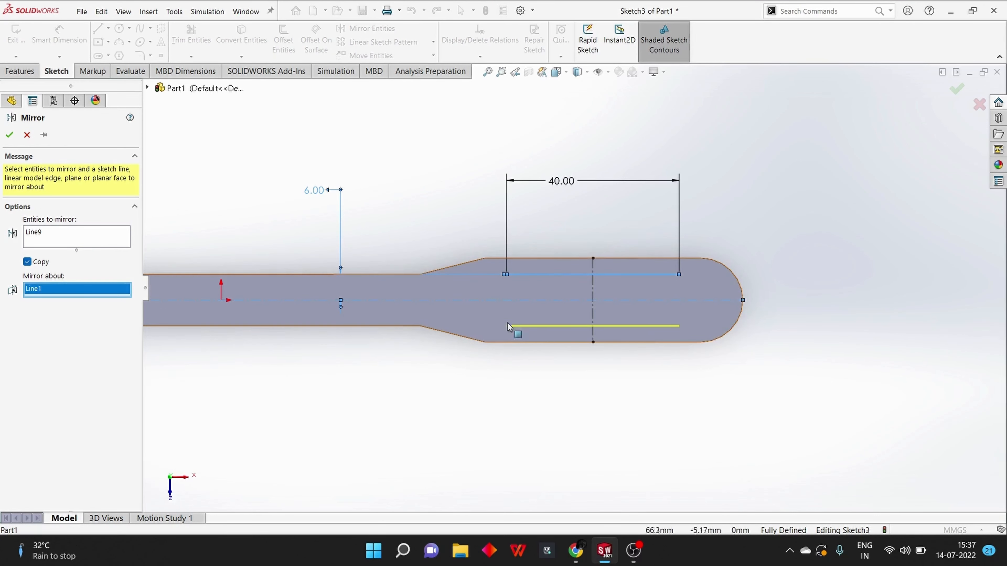
left_click(10, 136)
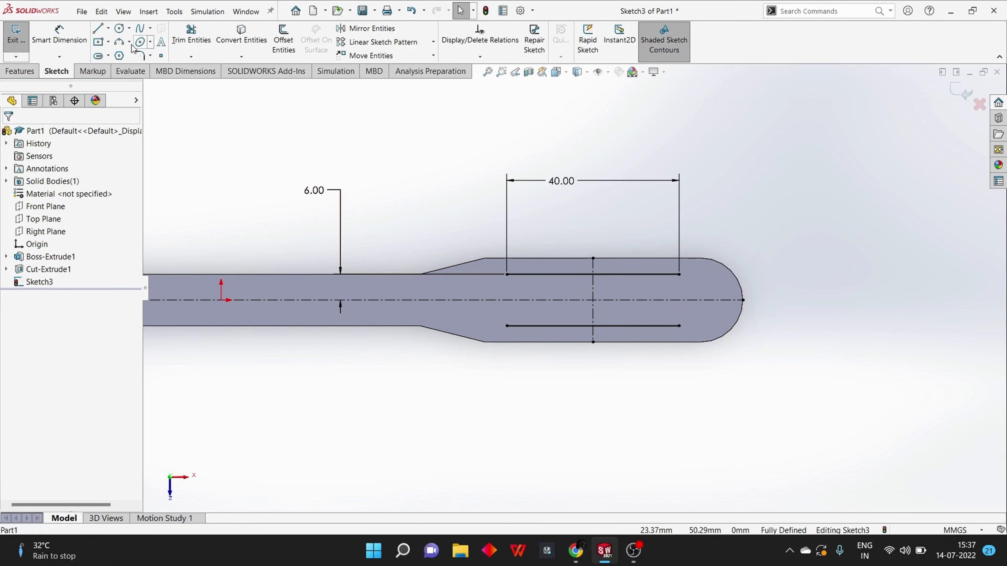
Join the two parallel lines with a tangent three-point arc at their ends nearest the body's rounded end
left_click(118, 42)
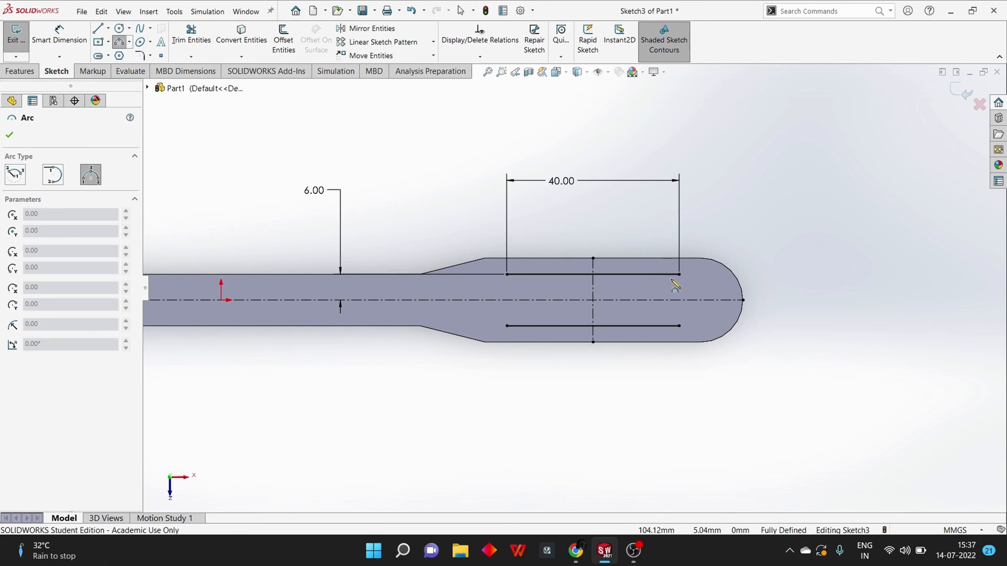
left_click(679, 274)
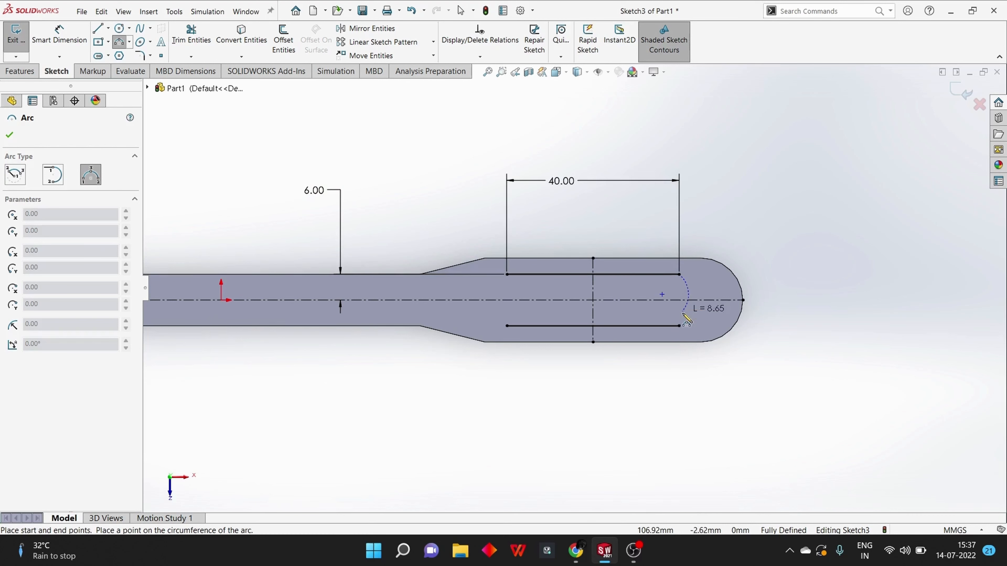
left_click(679, 326)
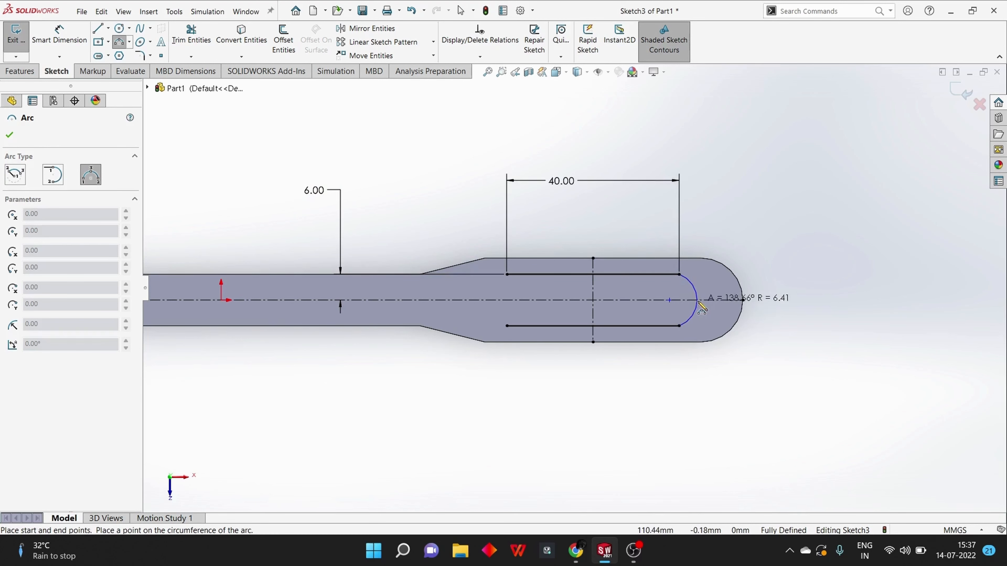
left_click(706, 304)
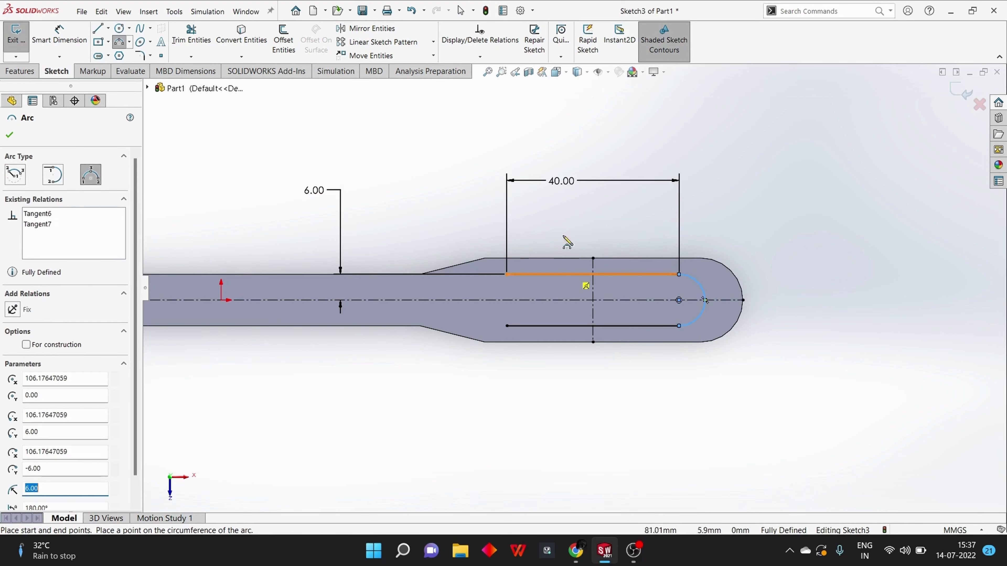
left_click(11, 135)
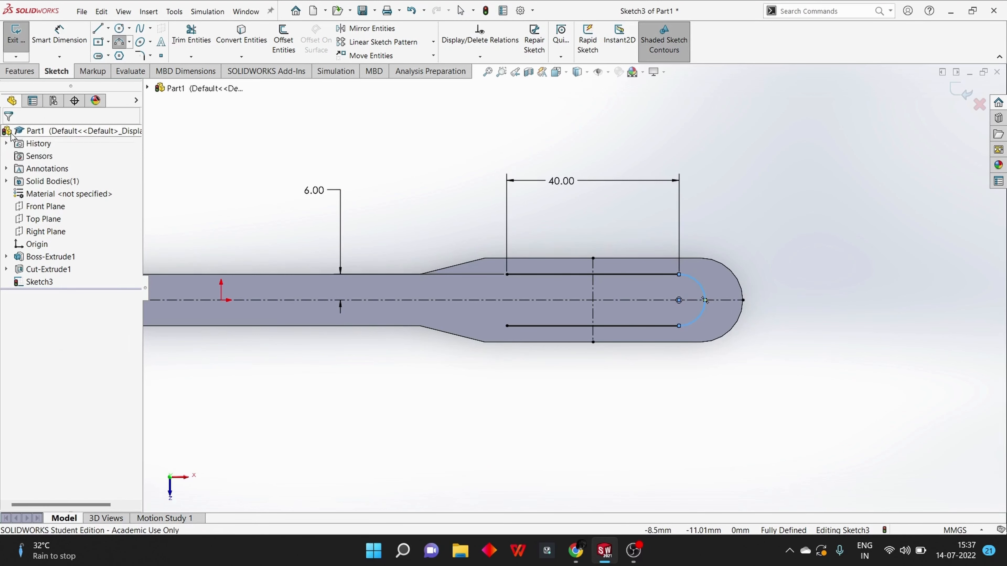
Add a driven radius dimension to the arc joining the two parallel lines
left_click(59, 35)
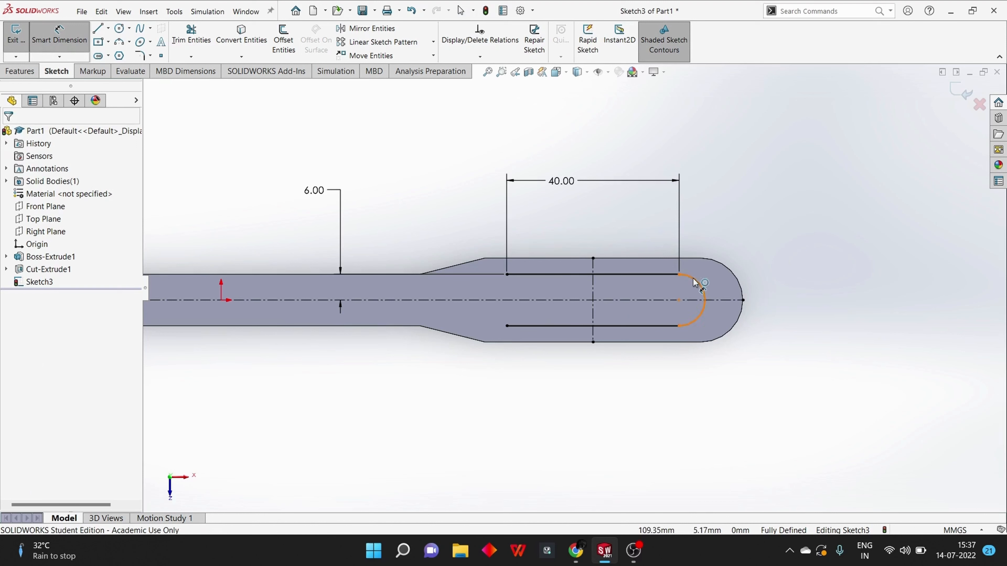
left_click(704, 295)
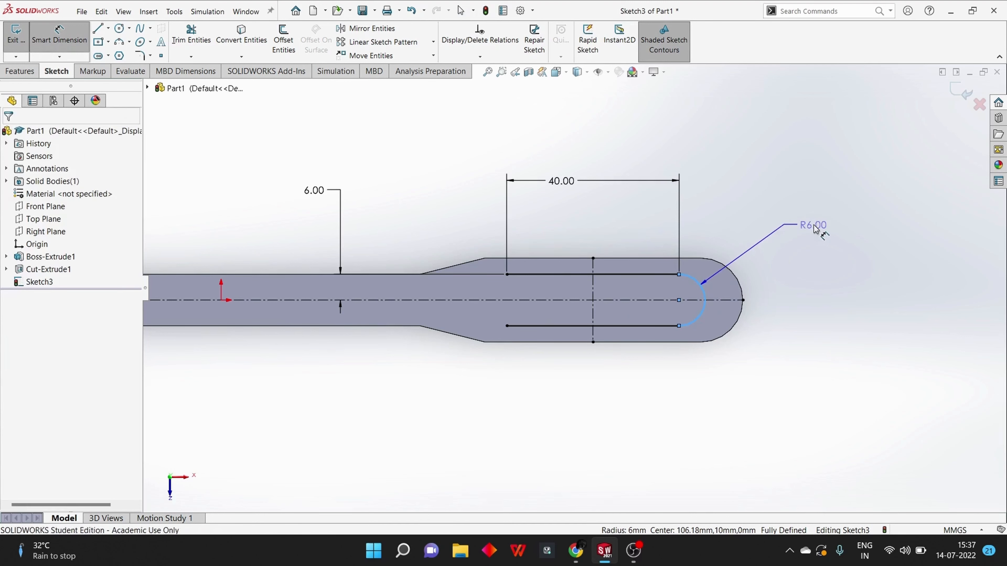
left_click(787, 223)
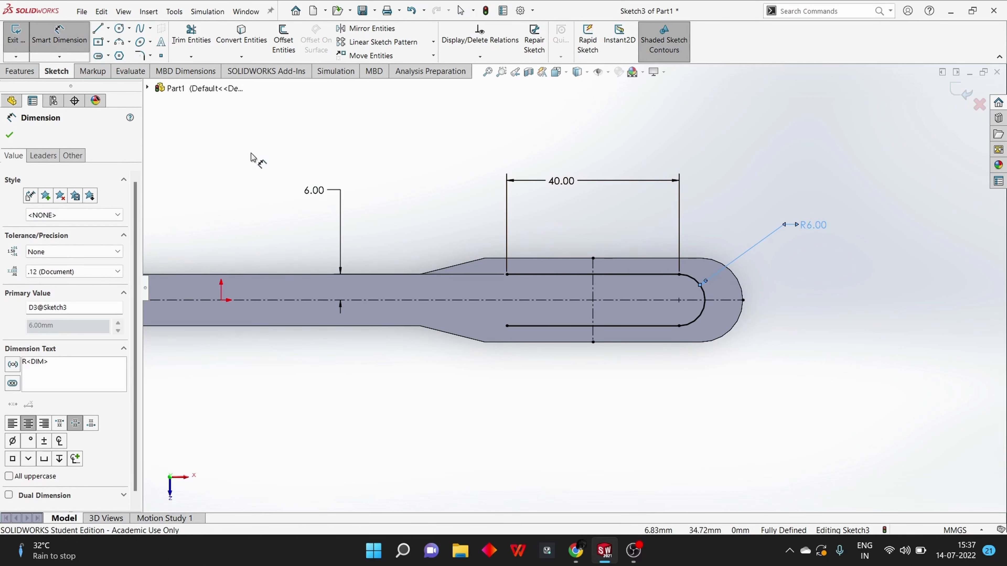
Mirror the arc about the vertical centerline to close the slot profile
left_click(371, 29)
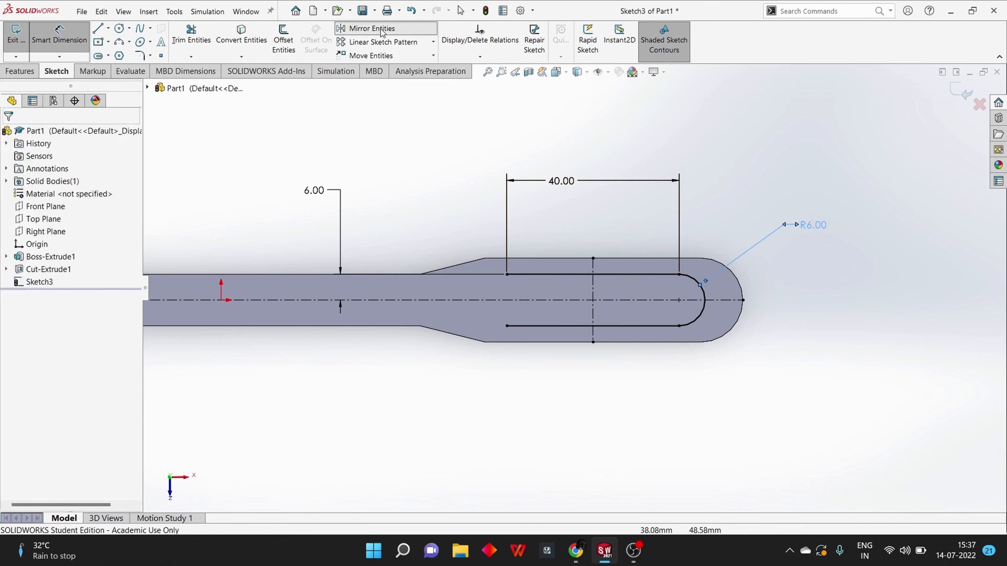
left_click(705, 300)
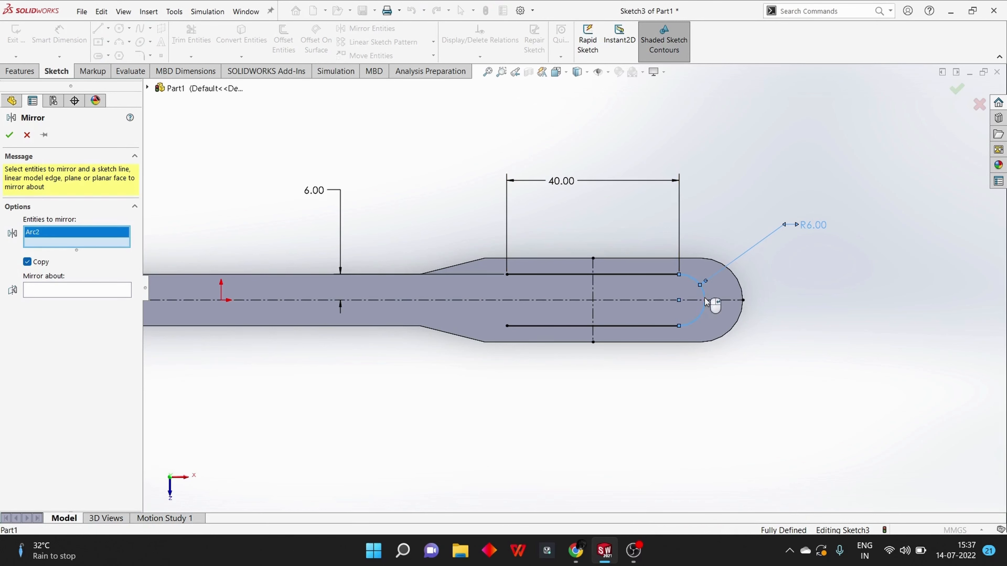
left_click(45, 290)
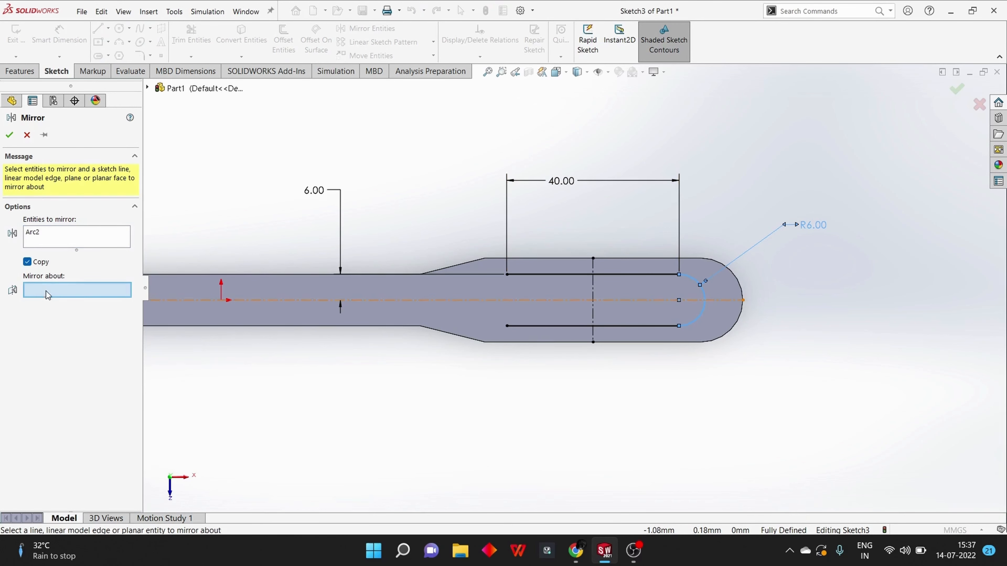
left_click(593, 284)
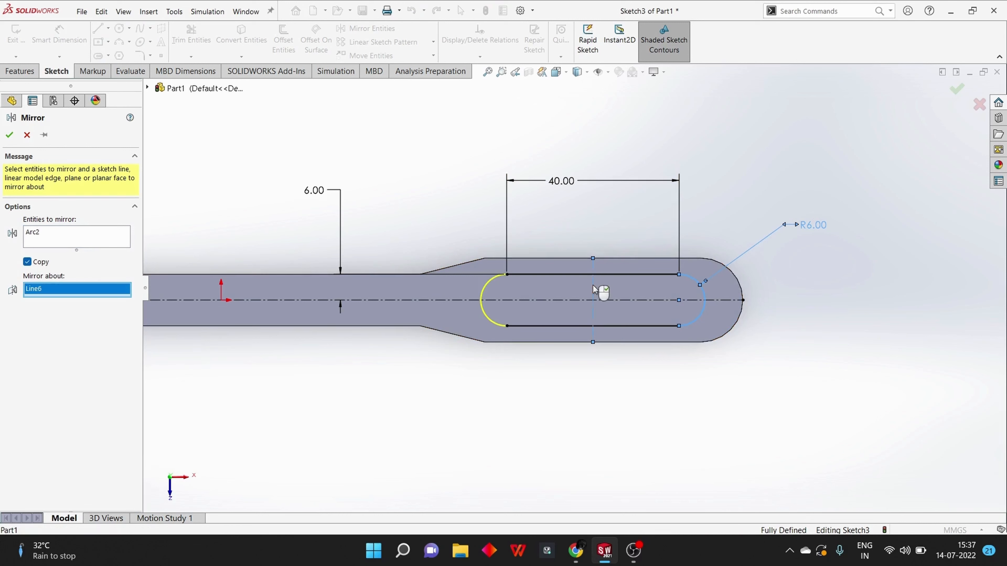
left_click(9, 135)
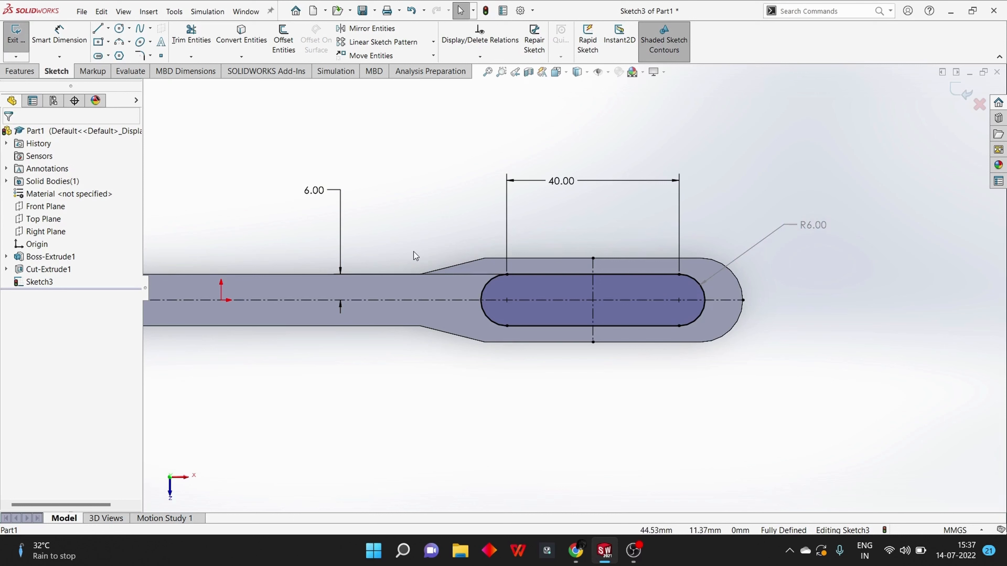
Cut the closed slot profile through the body's wide section with an Extruded Cut set to Through All
middle_click_drag(416, 364, 429, 244)
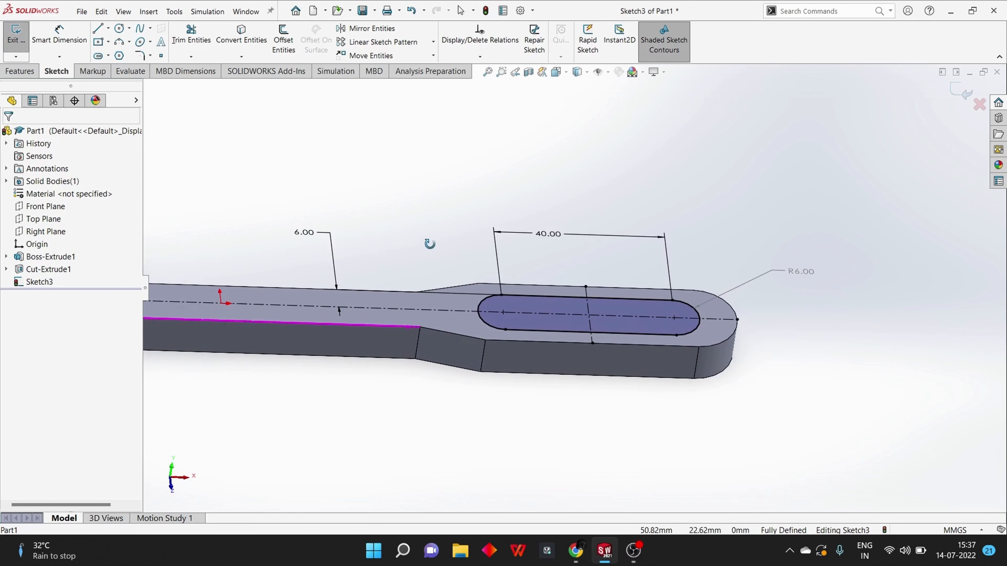
left_click(32, 73)
left_click(188, 43)
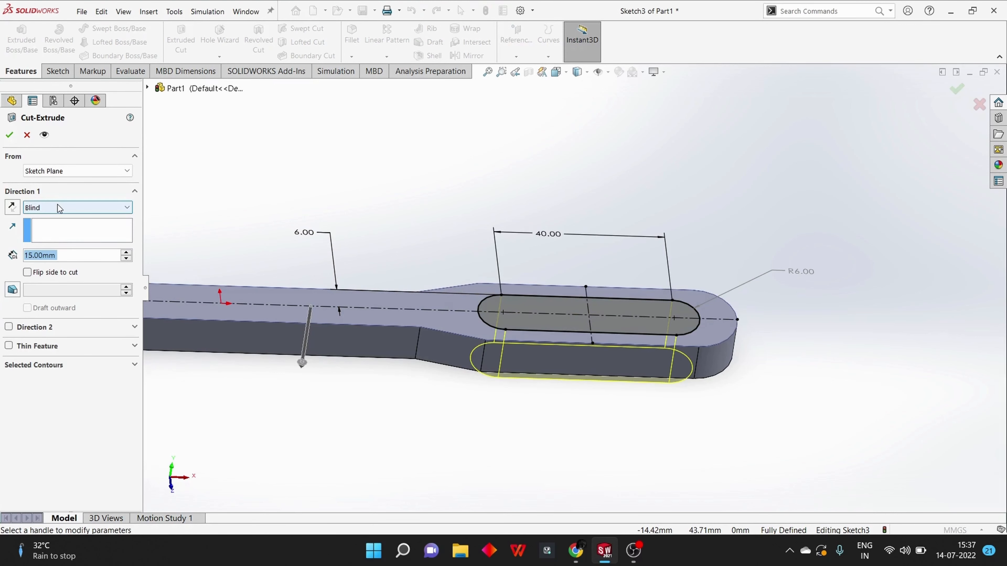
left_click(57, 206)
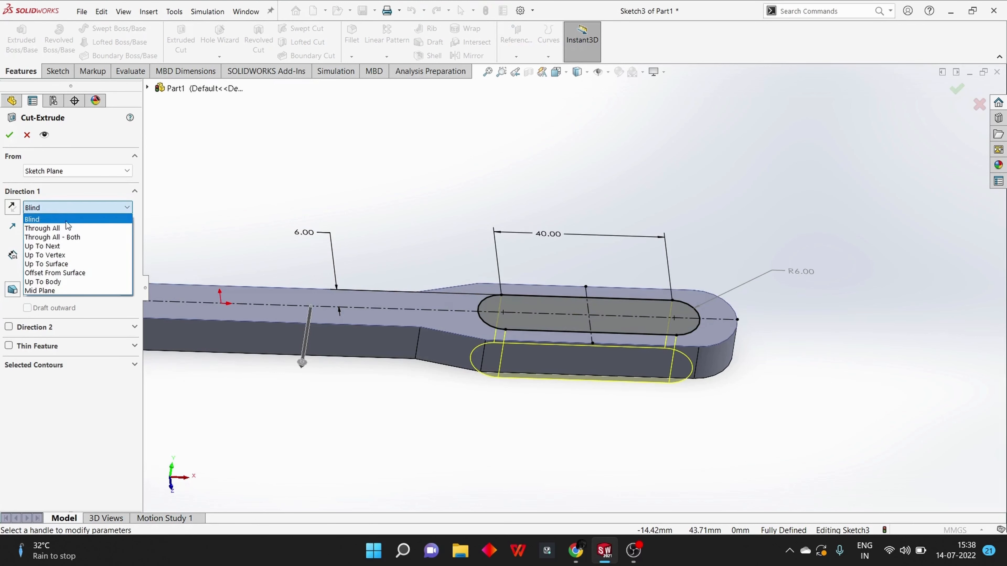
left_click(67, 229)
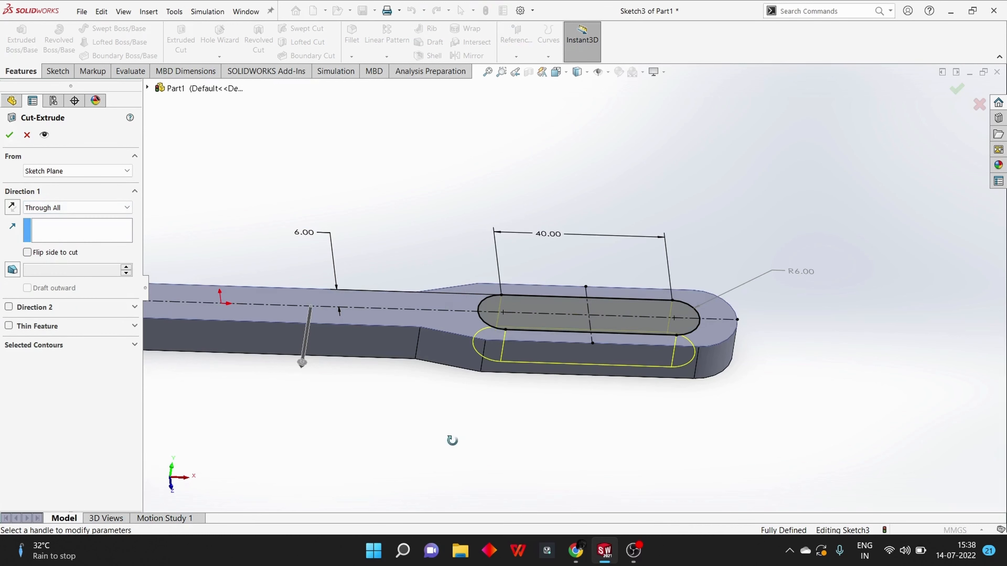
middle_click_drag(451, 440, 498, 400)
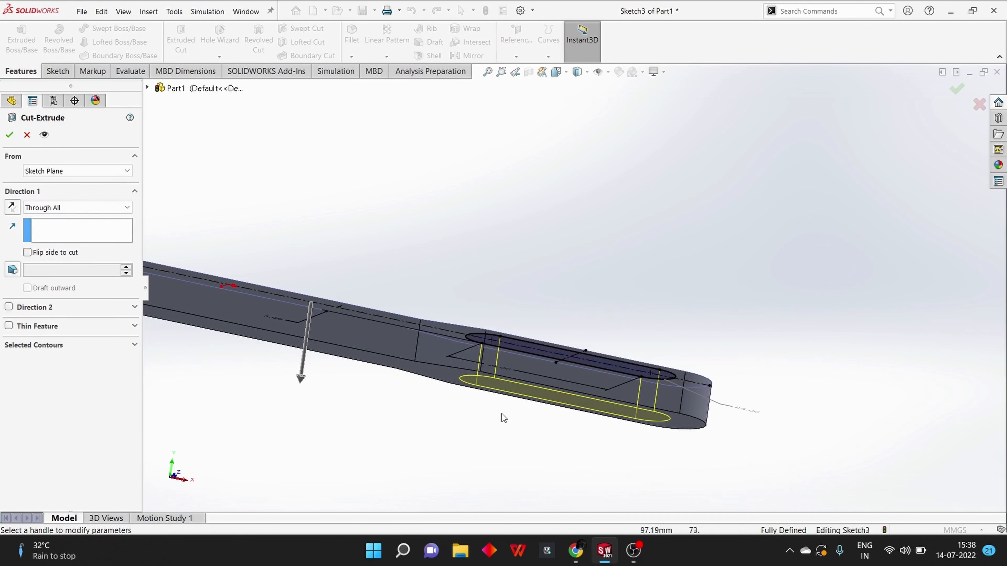
scroll(484, 441, "down", 5)
scroll(494, 432, "up", 9)
middle_click_drag(619, 366, 613, 433)
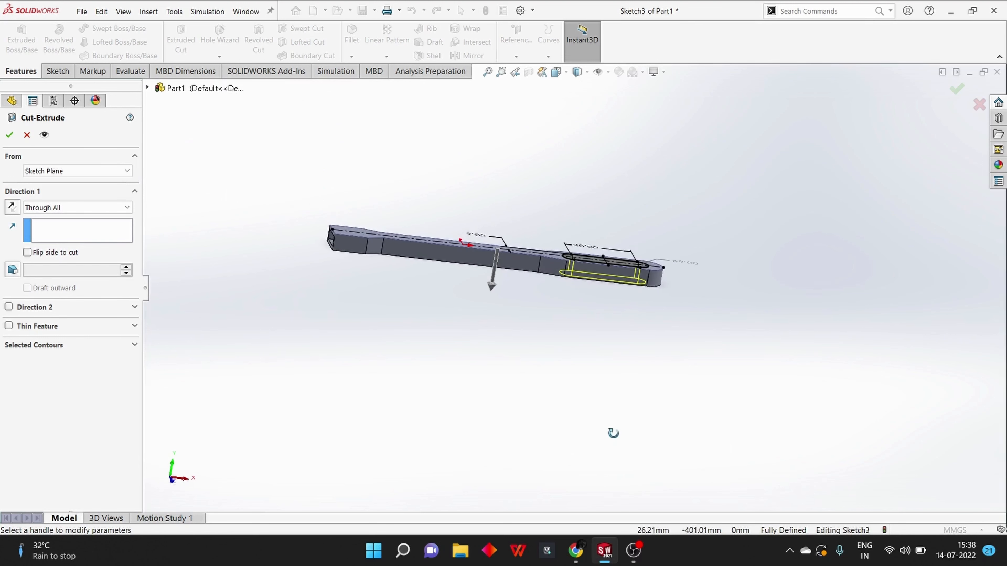
left_click(9, 137)
middle_click_drag(535, 301, 496, 425)
left_click(465, 304)
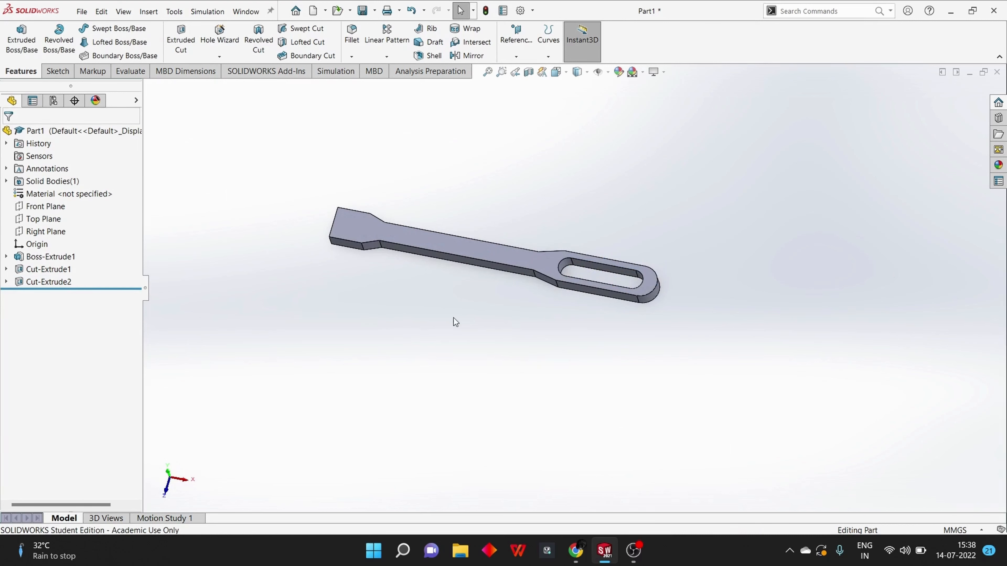
Start a sketch on the end pocket's inner floor and draw a construction centerline diagonally between its opposite corners
middle_click_drag(453, 318, 484, 362)
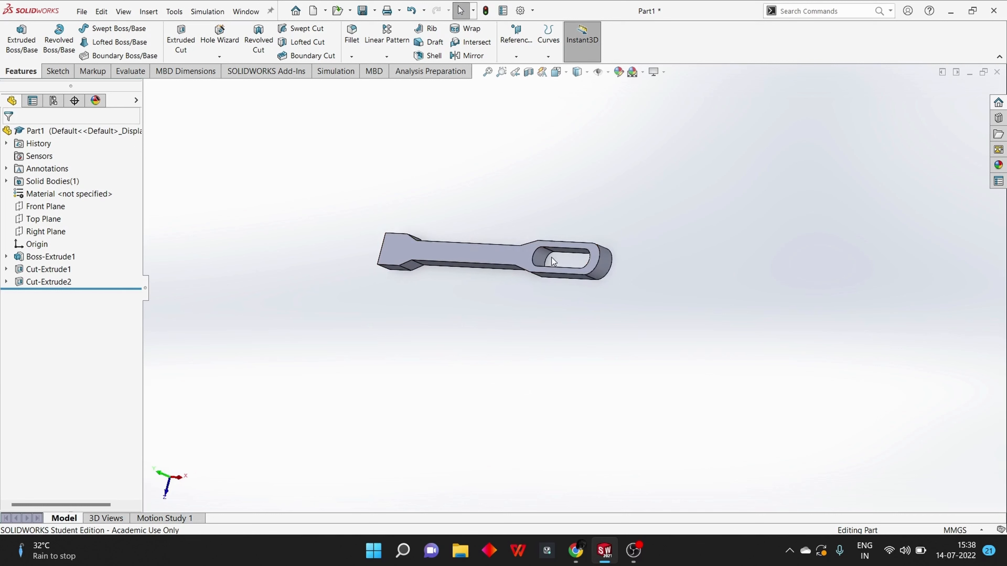
middle_click_drag(438, 320, 563, 317)
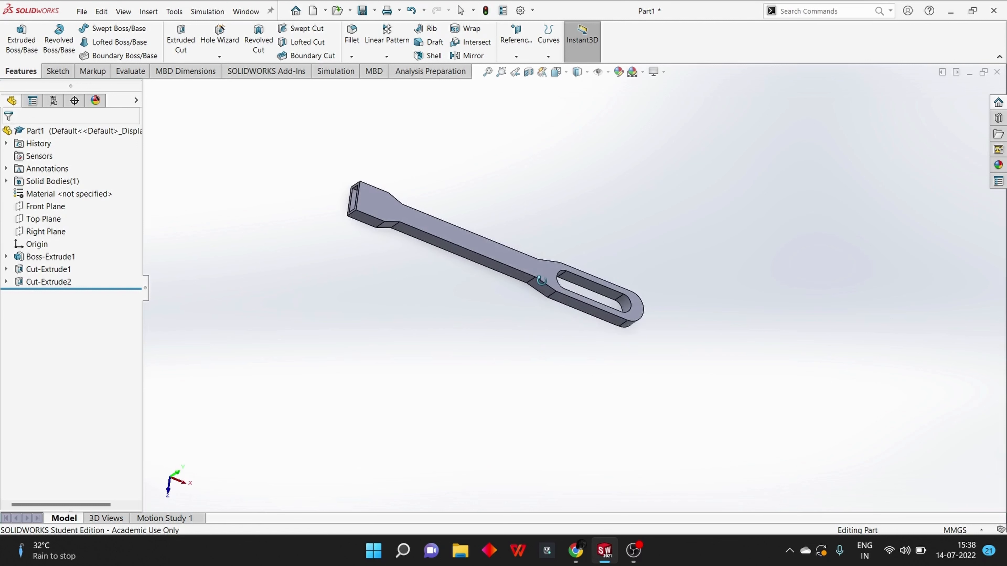
middle_click_drag(406, 307, 484, 409)
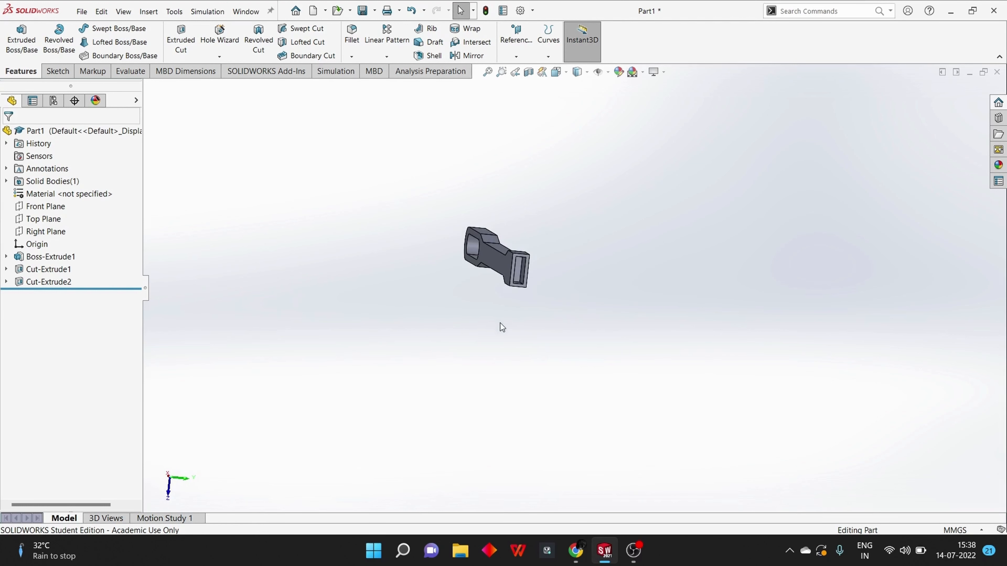
scroll(527, 294, "down", 5)
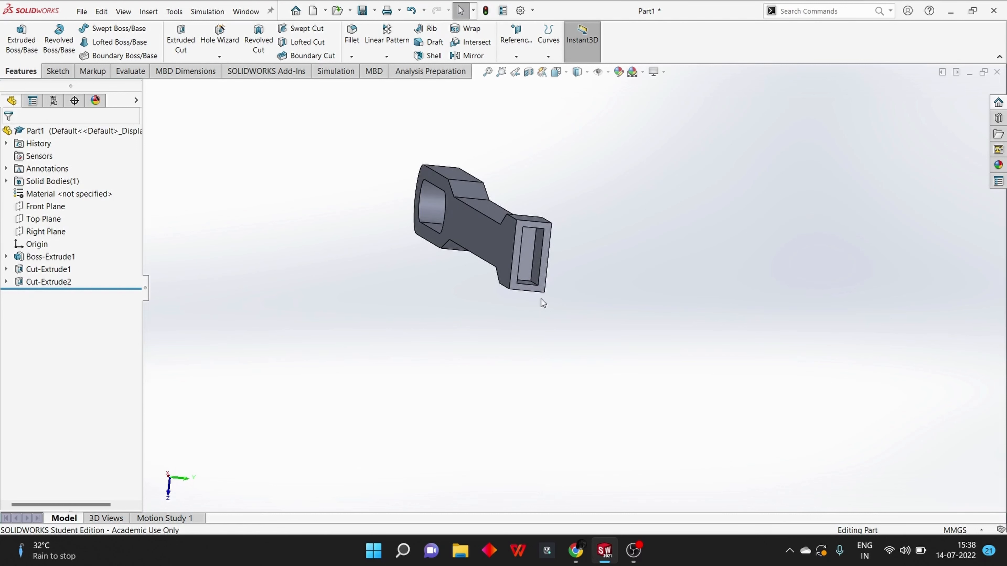
middle_click_drag(594, 313, 522, 280)
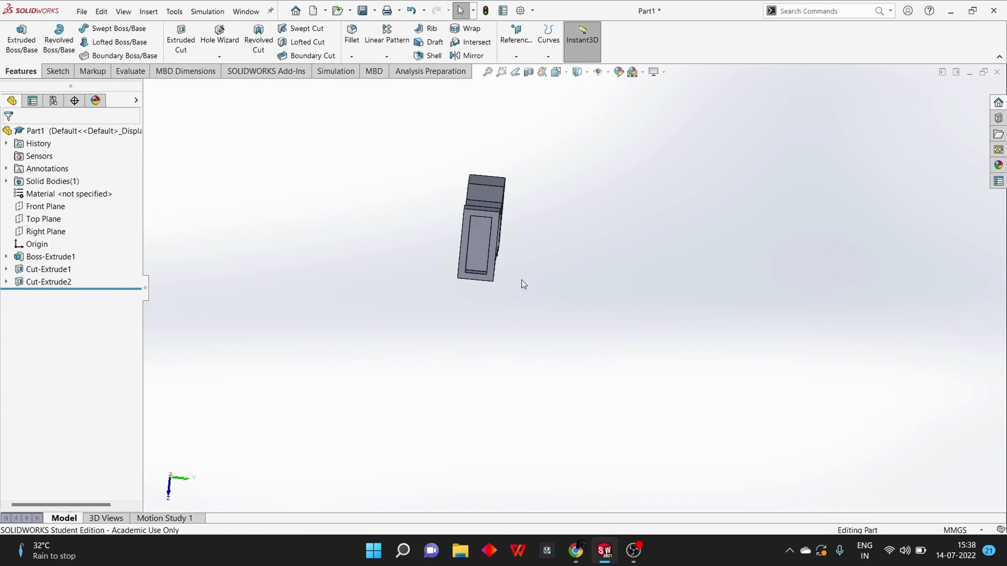
left_click(475, 240)
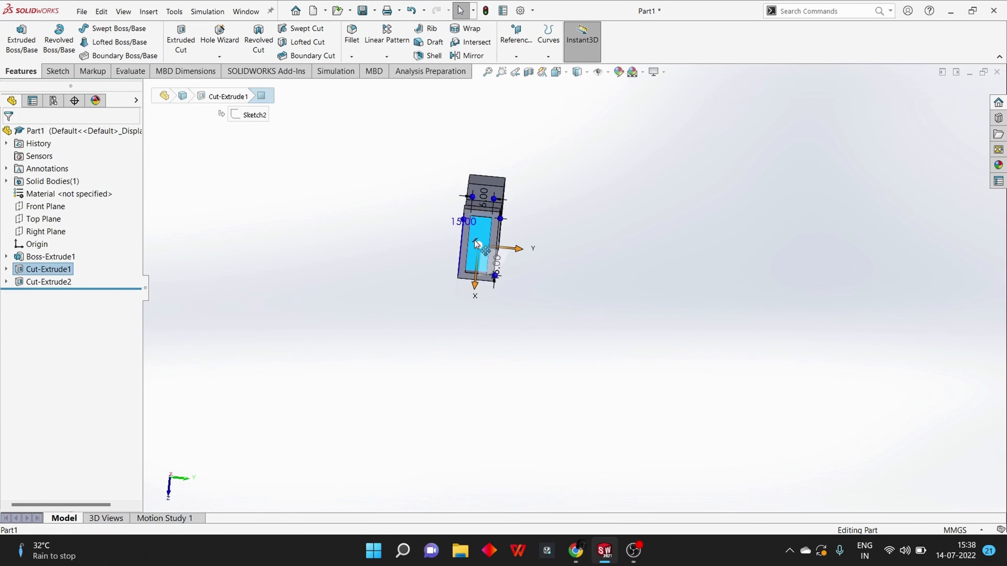
key("ctrl+8")
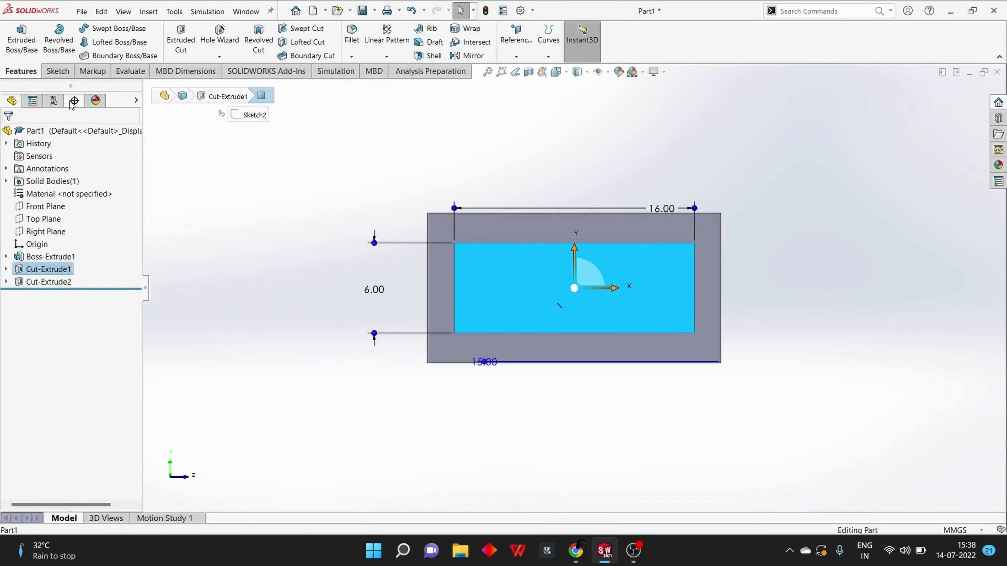
left_click(58, 71)
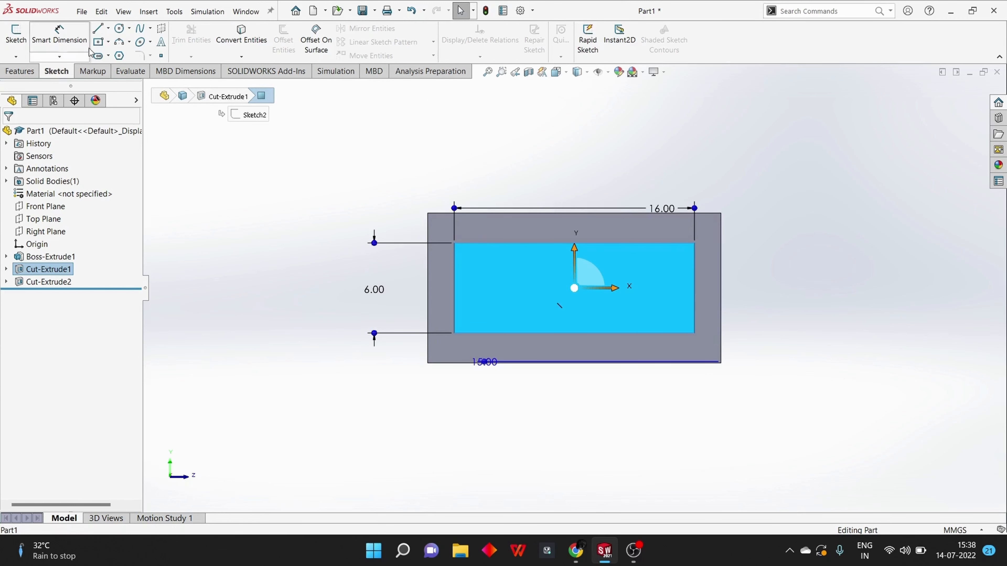
left_click(110, 32)
left_click(127, 54)
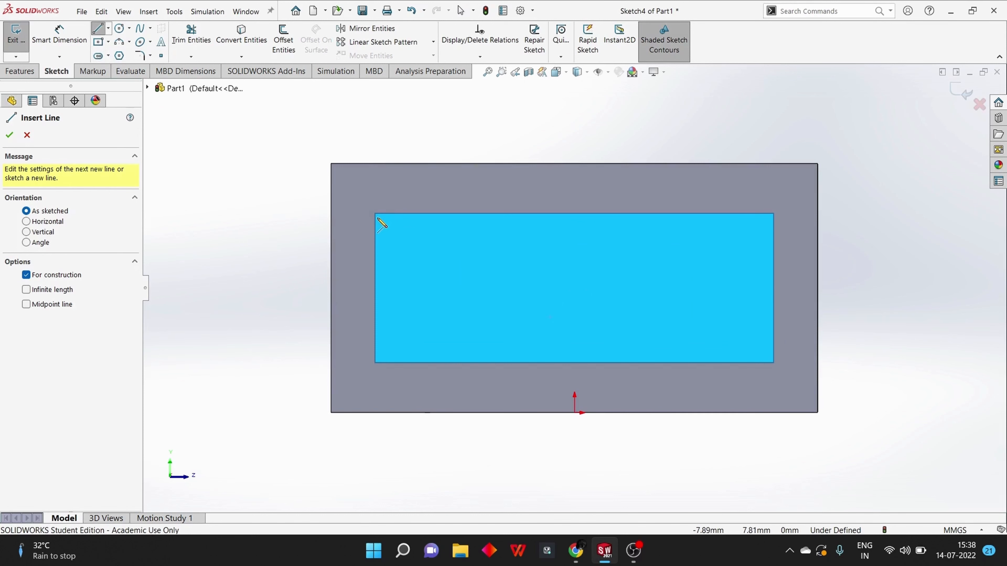
left_click(374, 213)
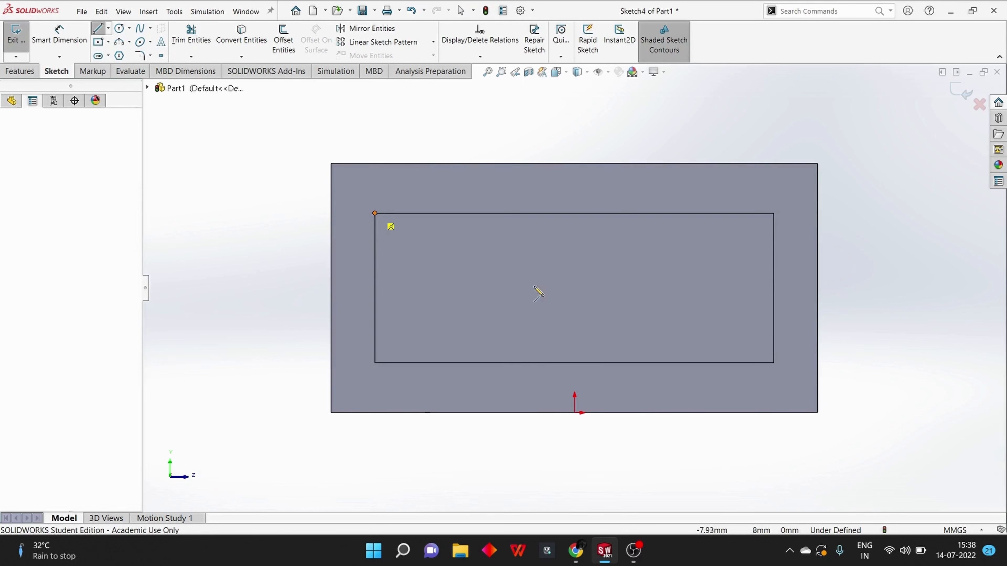
left_click(772, 363)
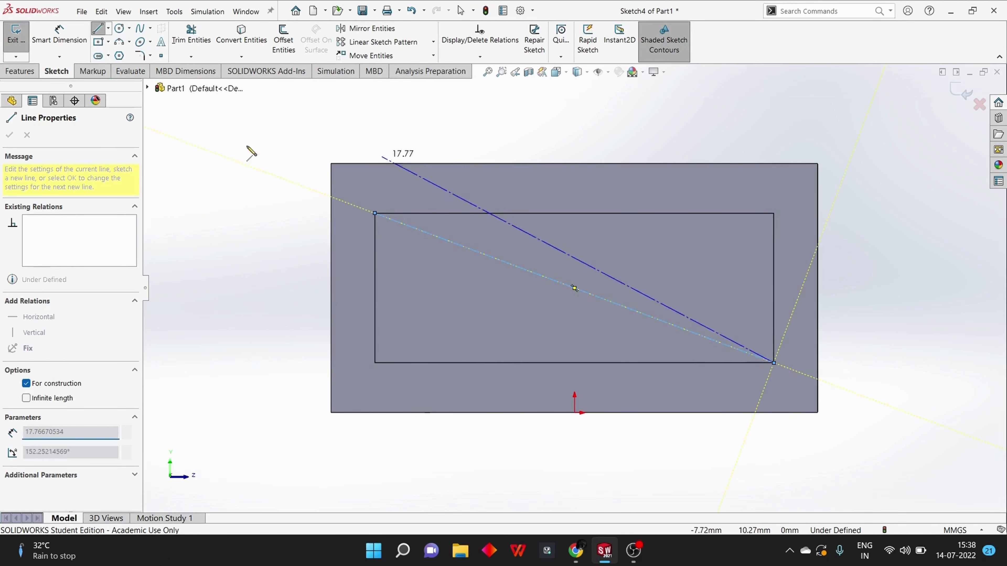
Draw a circle centered on the diagonal centerline's midpoint and dimension its diameter to 5 mm
left_click(119, 29)
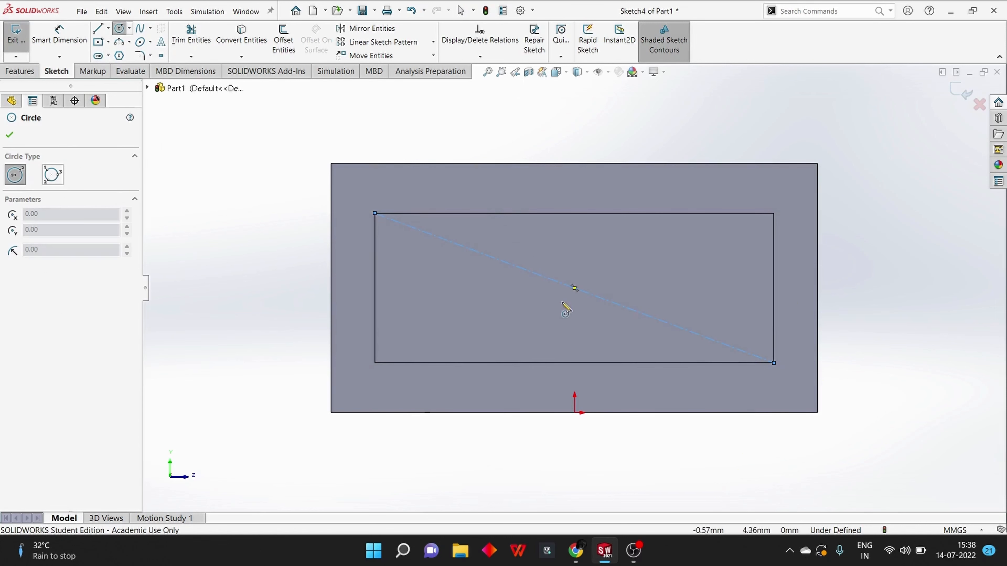
left_click(575, 288)
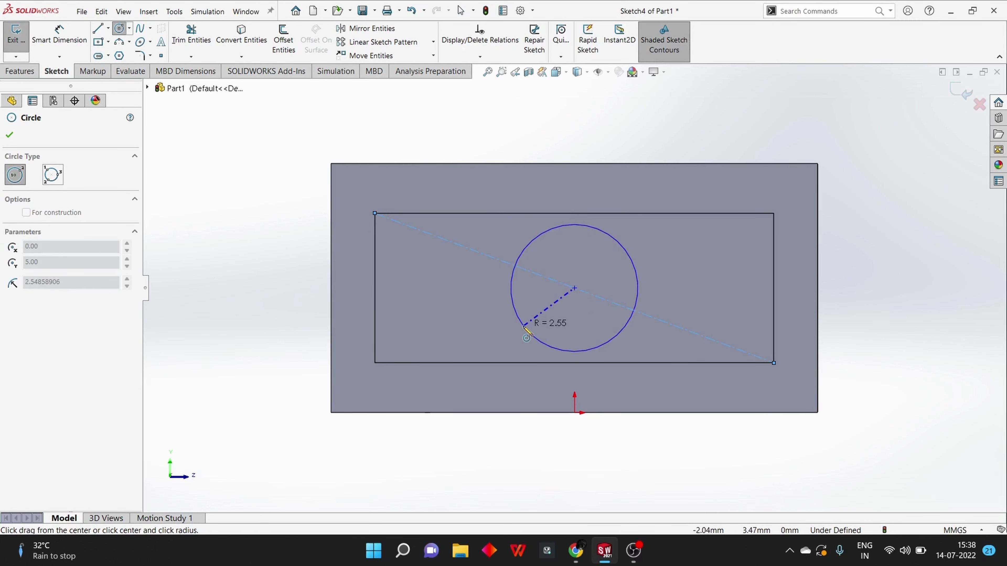
left_click(529, 333)
left_click(59, 35)
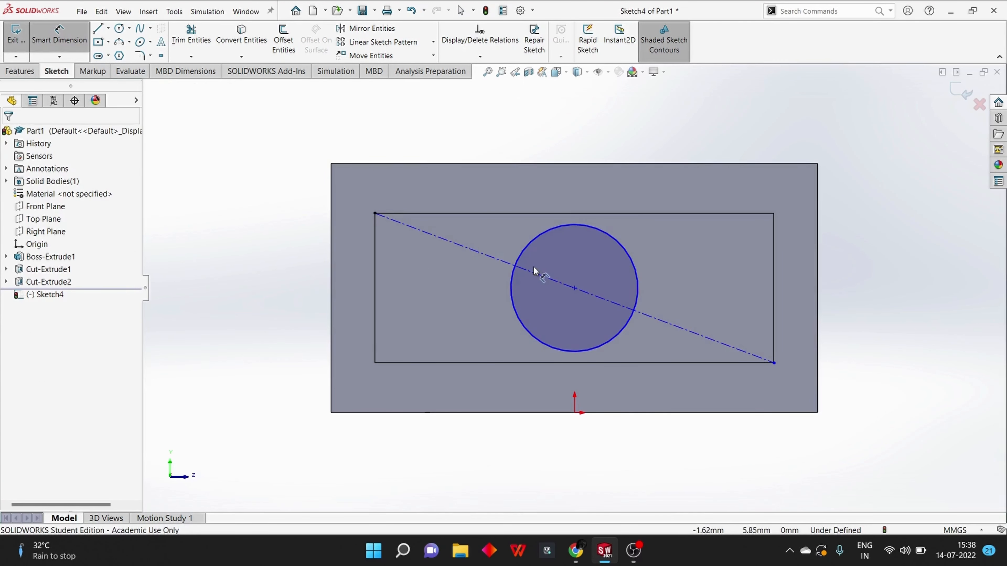
left_click(512, 278)
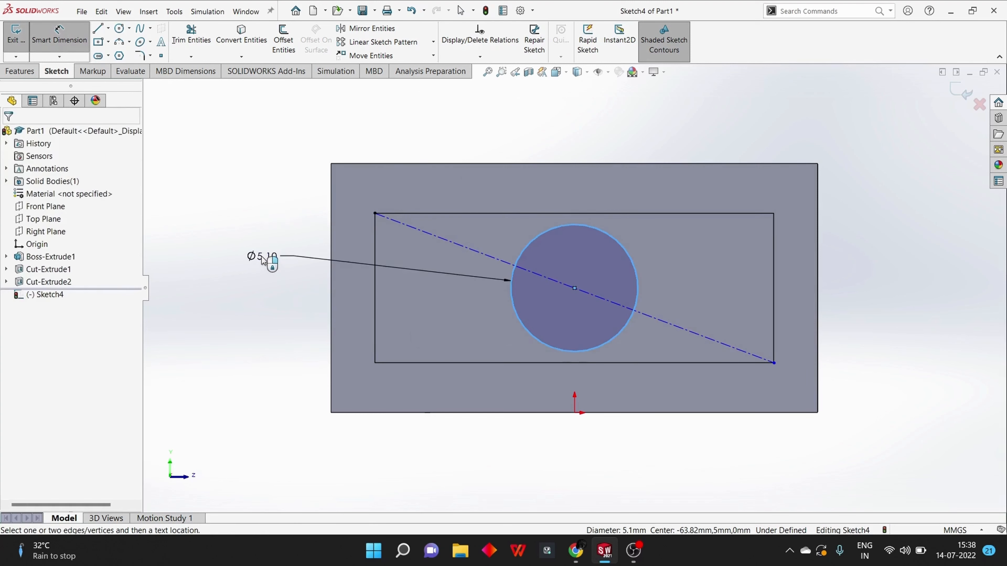
left_click(263, 257)
type("5")
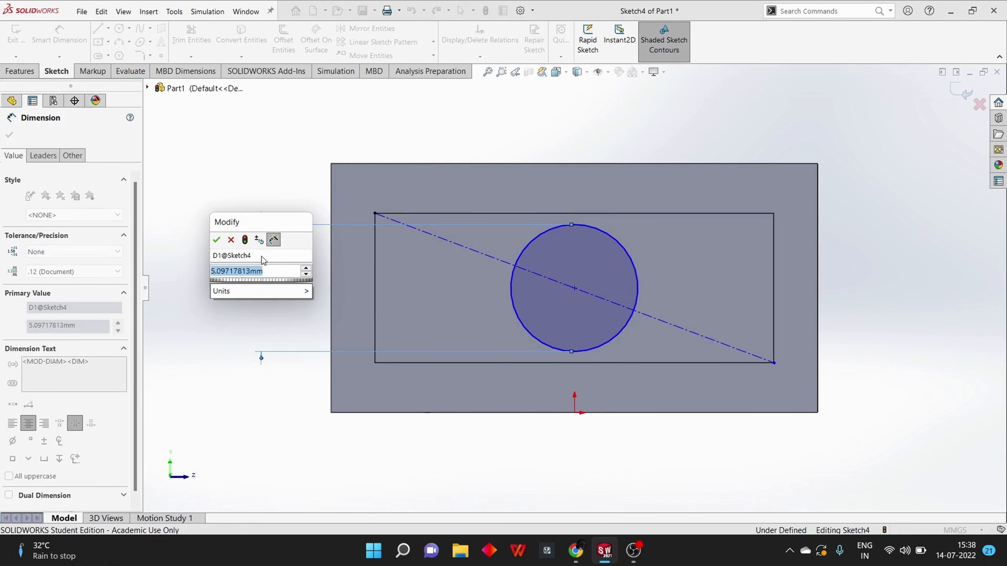
key("Return")
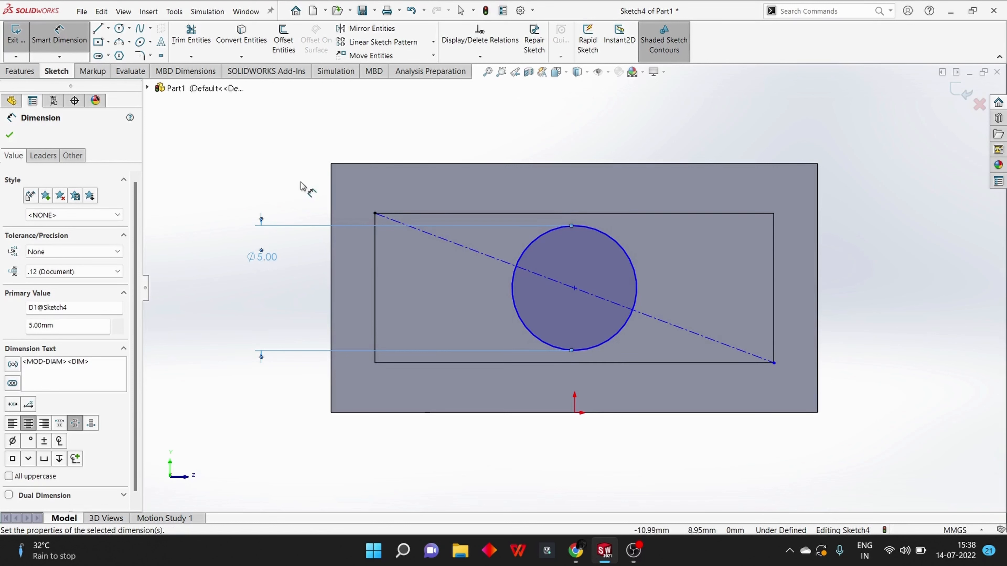
Start an Extruded Cut from the 5 mm circle with the Through All end condition and inspect its preview
scroll(609, 317, "up", 5)
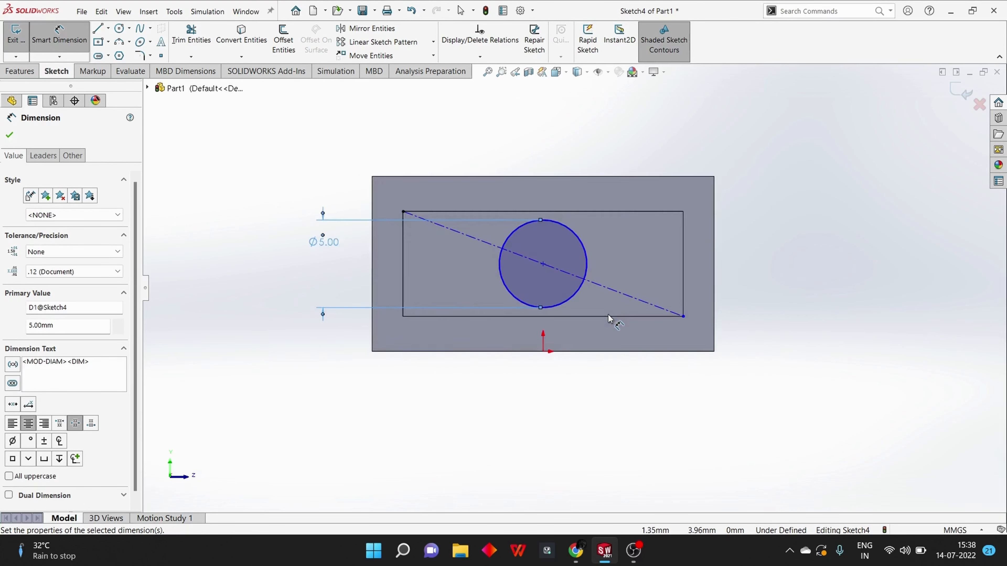
middle_click_drag(735, 299, 476, 381)
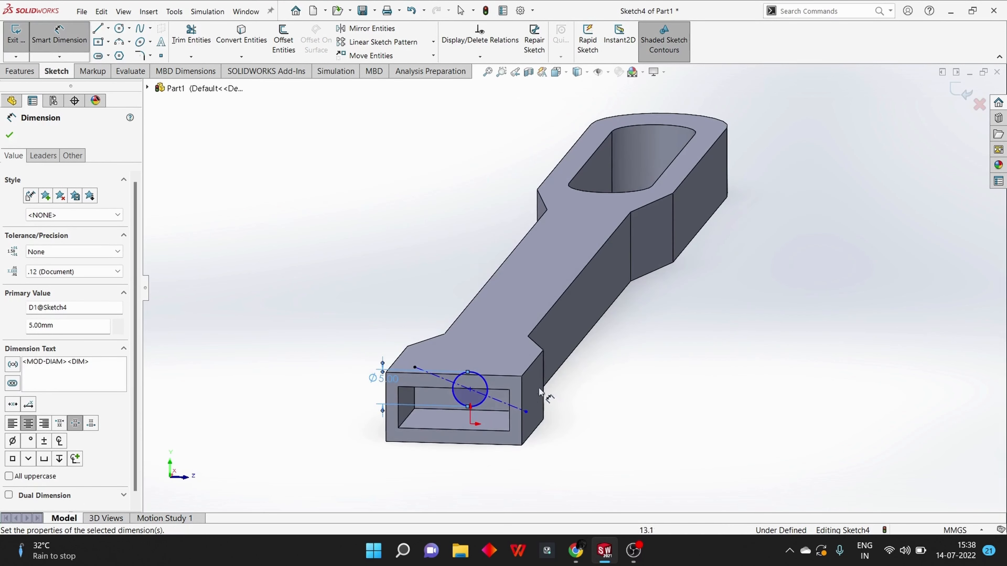
left_click(20, 71)
left_click(169, 41)
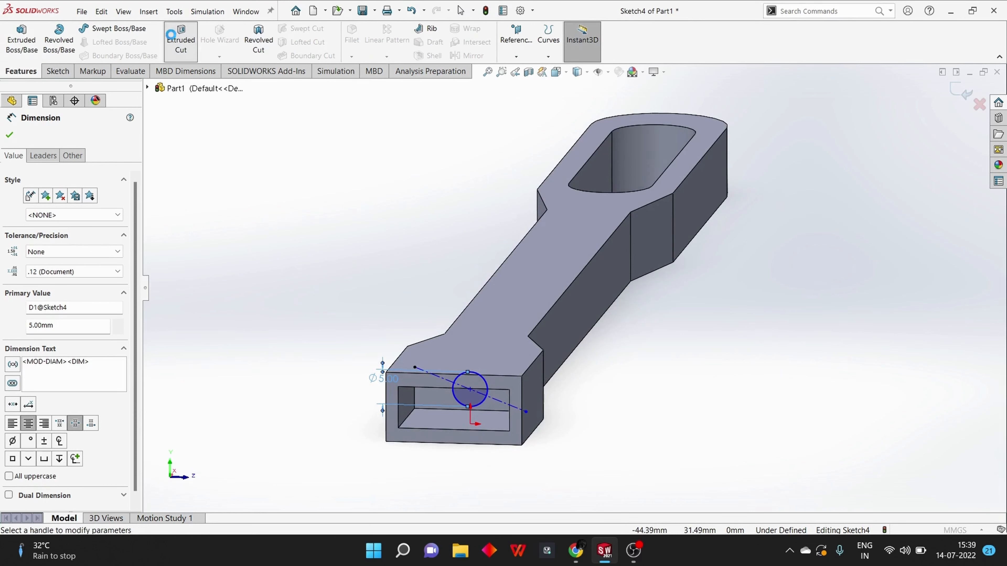
left_click(107, 212)
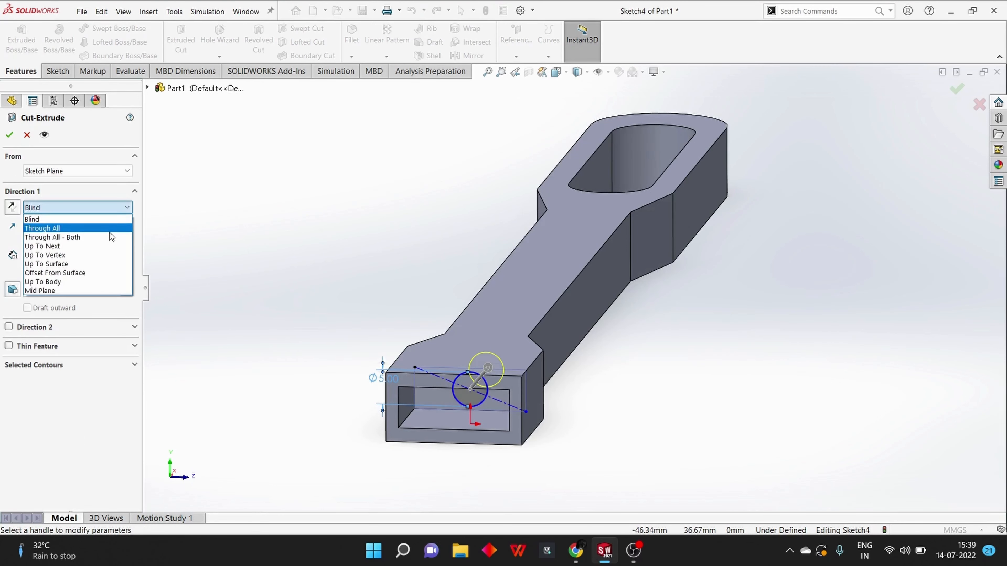
left_click(112, 229)
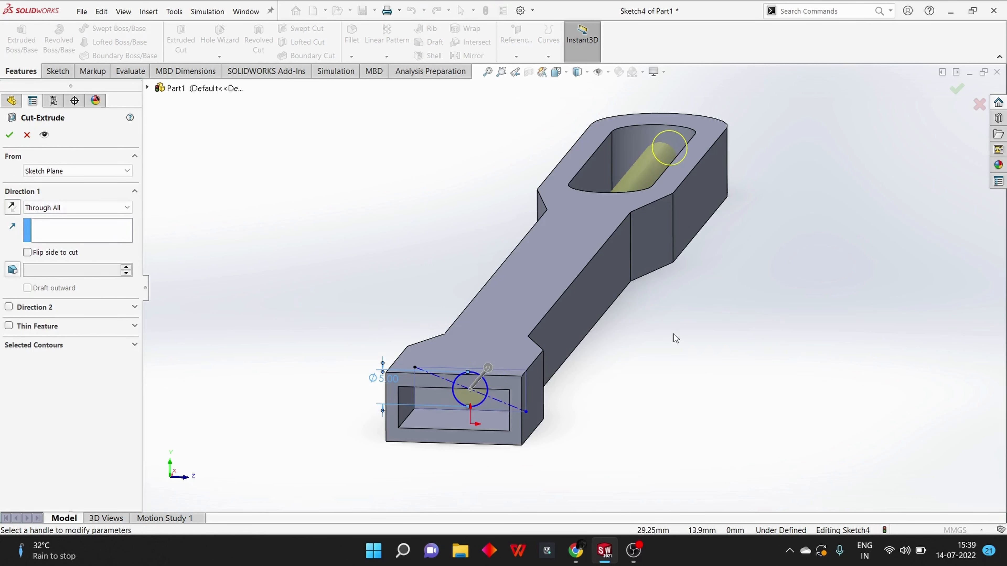
scroll(675, 338, "up", 3)
scroll(755, 310, "up", 2)
middle_click_drag(755, 310, 739, 328)
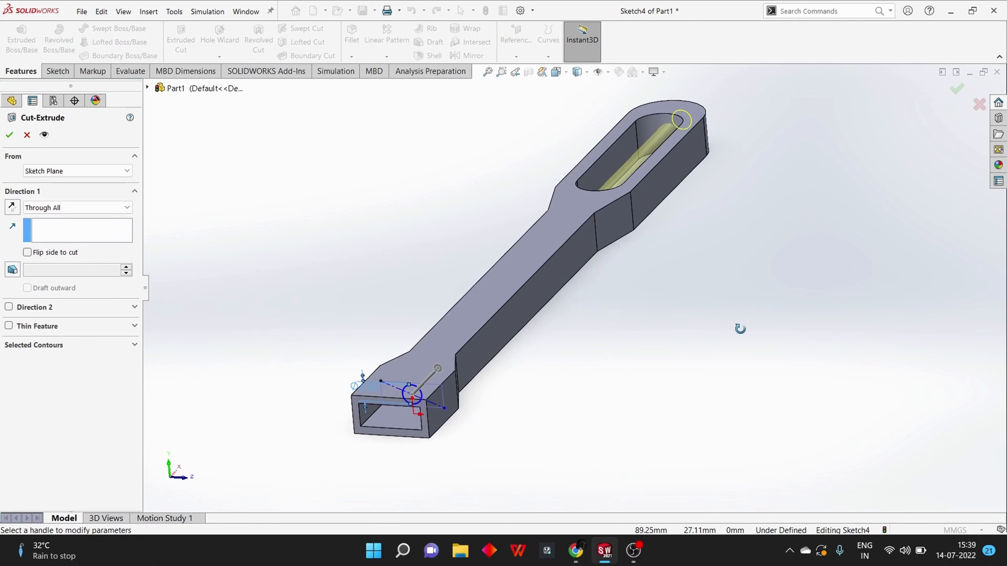
middle_click_drag(640, 307, 659, 315)
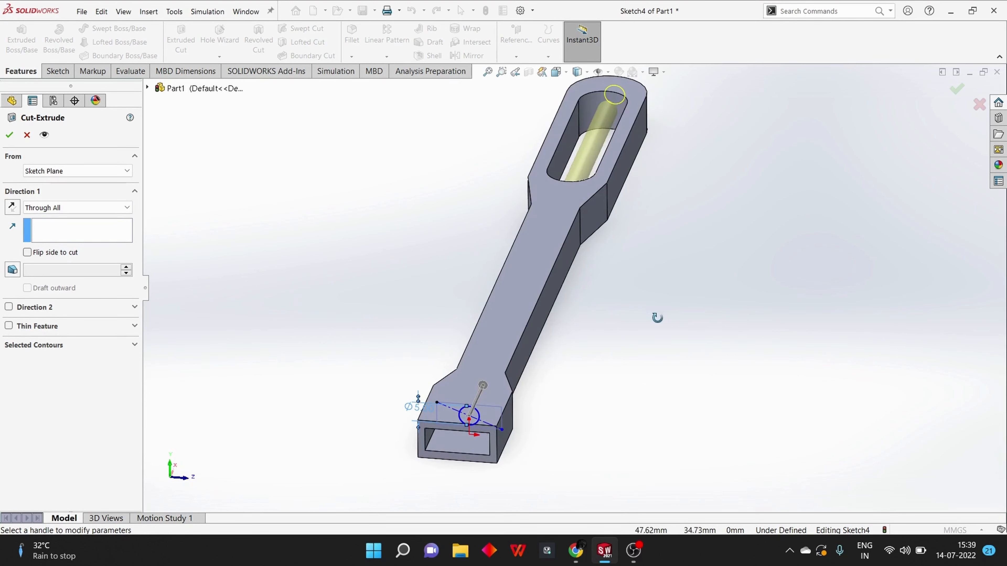
Change the 5 mm circle cut's end condition to Up To Next, check where it ends at the slot, and finish the cut
left_click(96, 212)
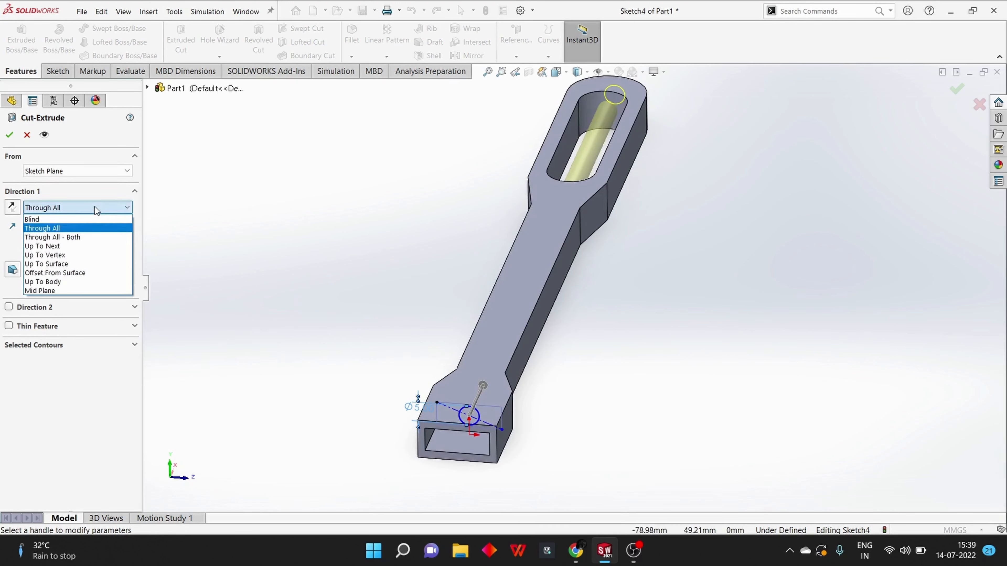
left_click(80, 245)
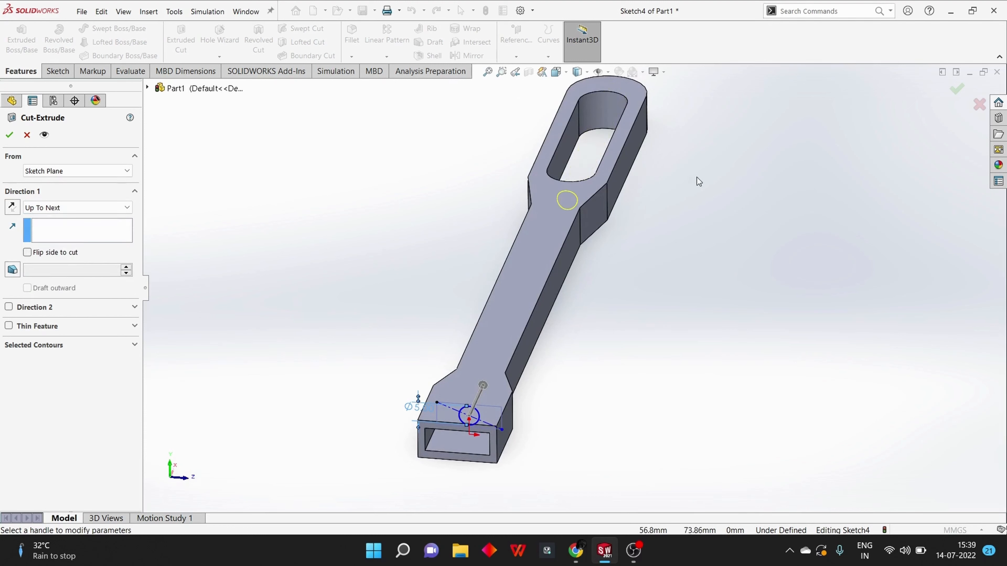
middle_click_drag(696, 177, 644, 266)
scroll(748, 147, "up", 6)
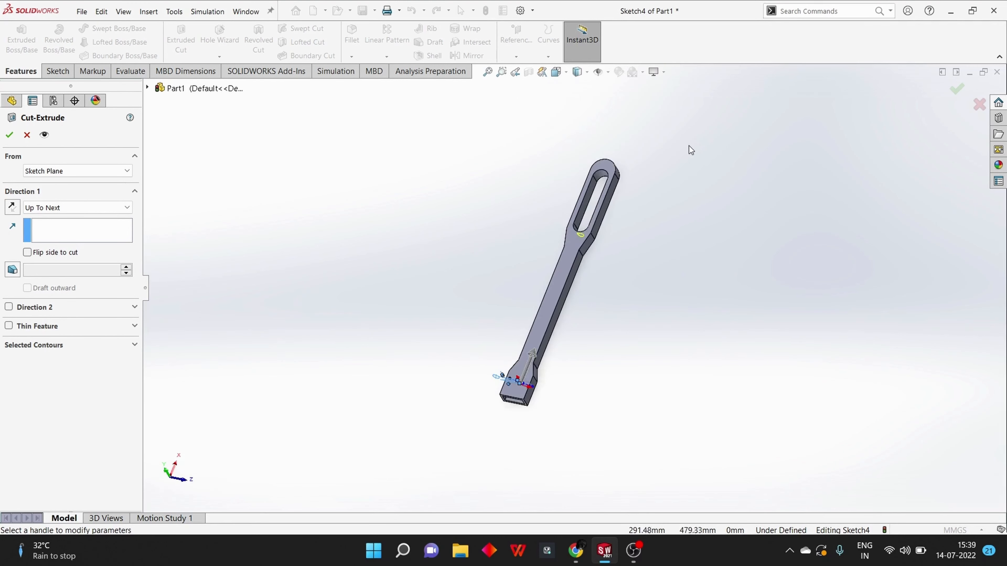
middle_click_drag(689, 149, 474, 279)
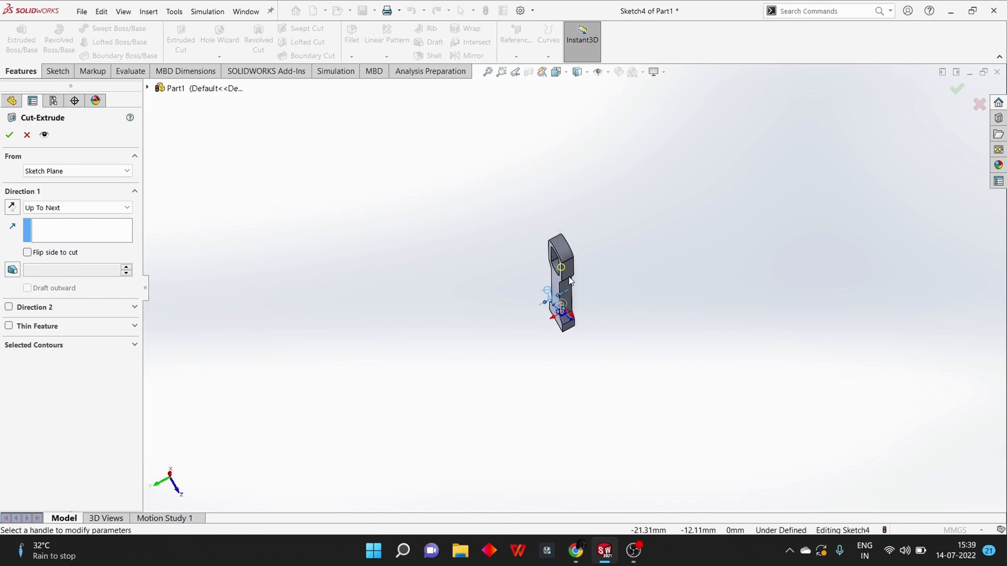
scroll(571, 281, "up", 5)
scroll(588, 272, "down", 12)
mouse_move(572, 275)
middle_mouse_down()
mouse_move(606, 282)
mouse_move(594, 283)
middle_mouse_up()
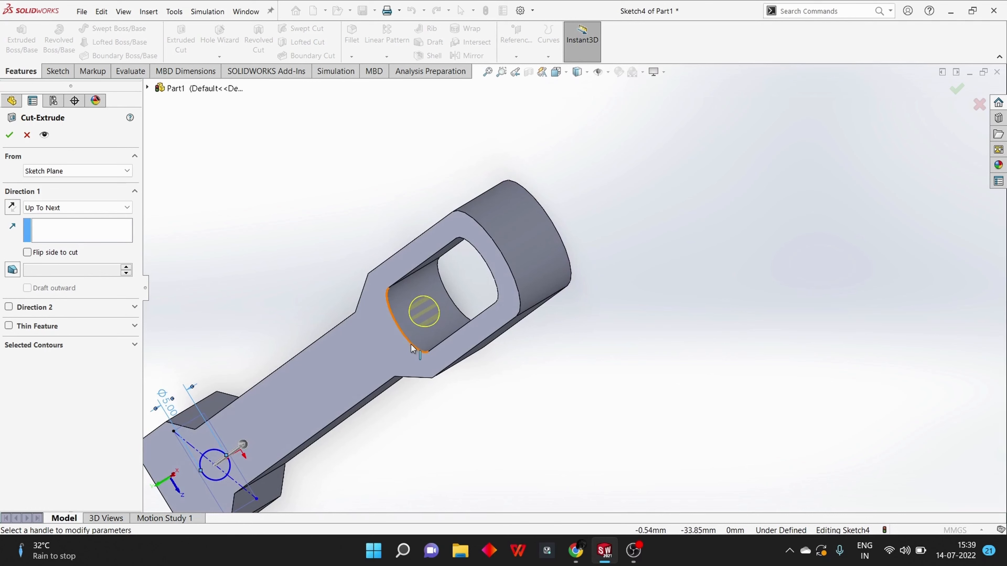
scroll(411, 344, "down", 2)
scroll(411, 342, "up", 5)
middle_click_drag(410, 345, 430, 295)
middle_click_drag(372, 280, 388, 259)
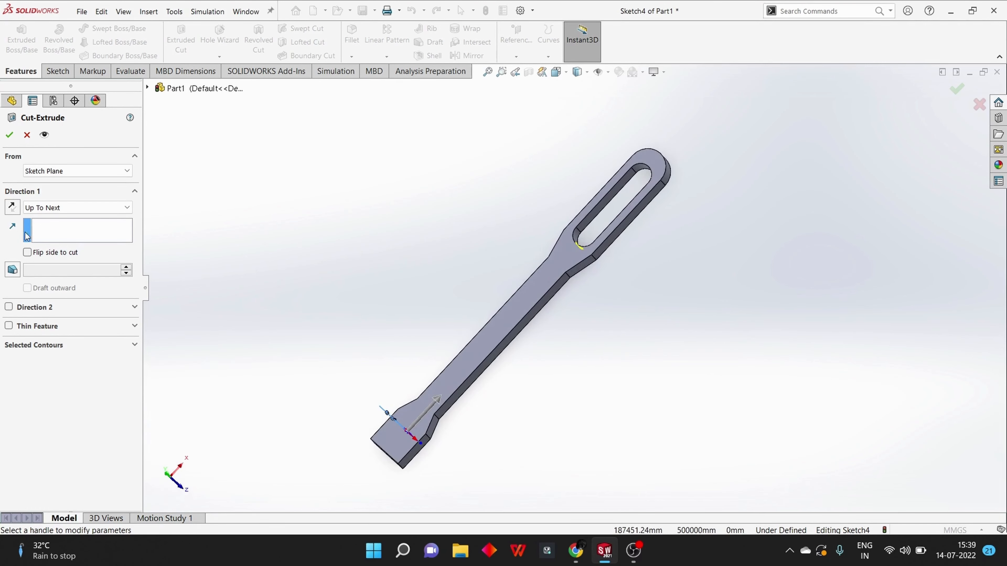
left_click(10, 135)
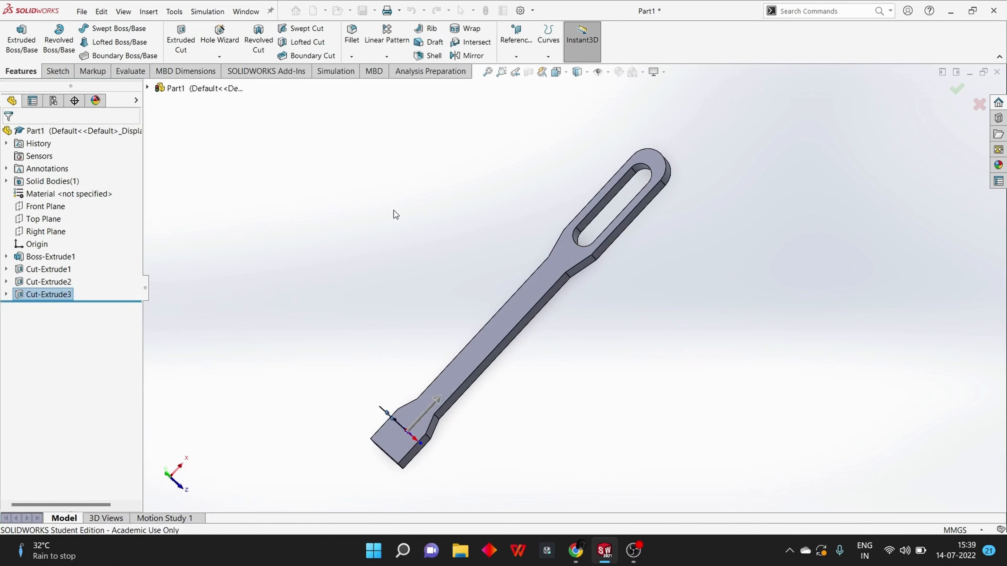
middle_click_drag(393, 212, 467, 258)
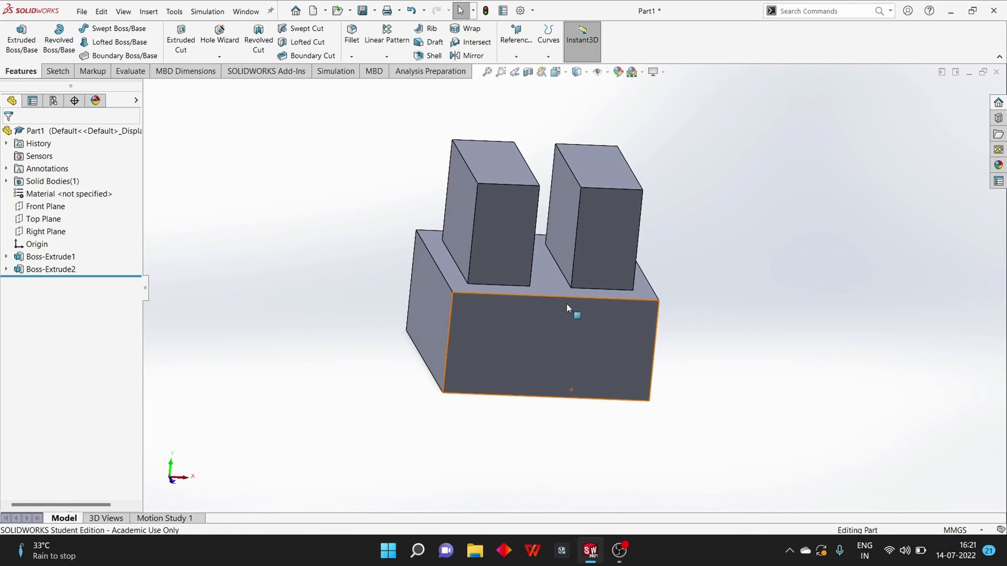
Start a sketch on the left upright block's front face and draw a construction centerline diagonally from its upper-left to lower-right corner
middle_click_drag(717, 329, 743, 303)
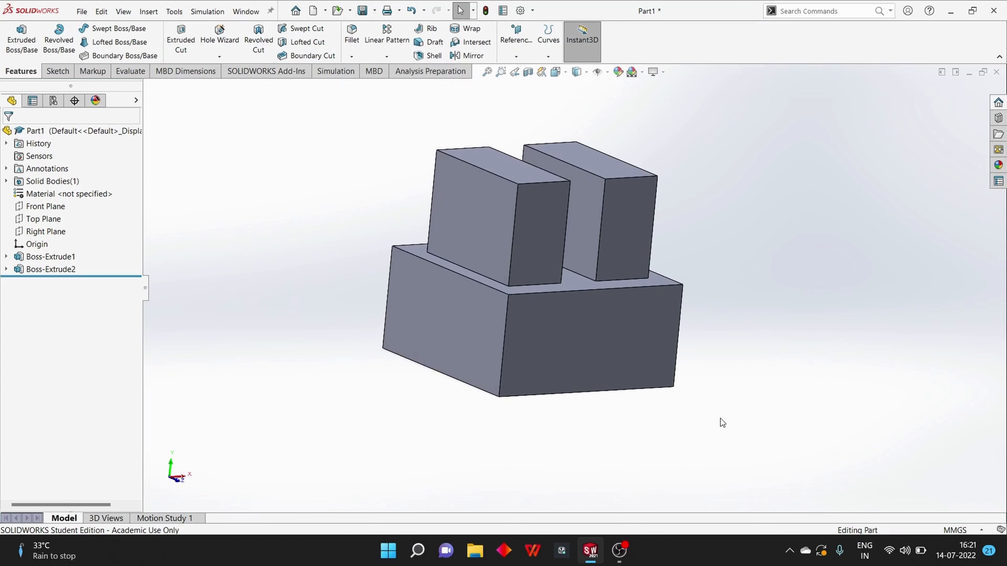
middle_click_drag(720, 419, 568, 245)
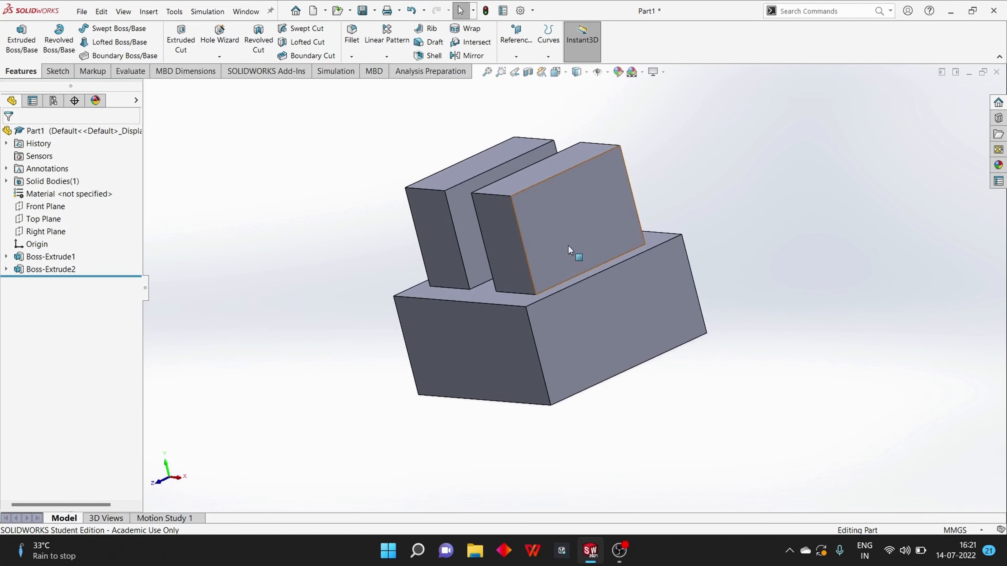
middle_click_drag(611, 353, 713, 305)
left_click(59, 71)
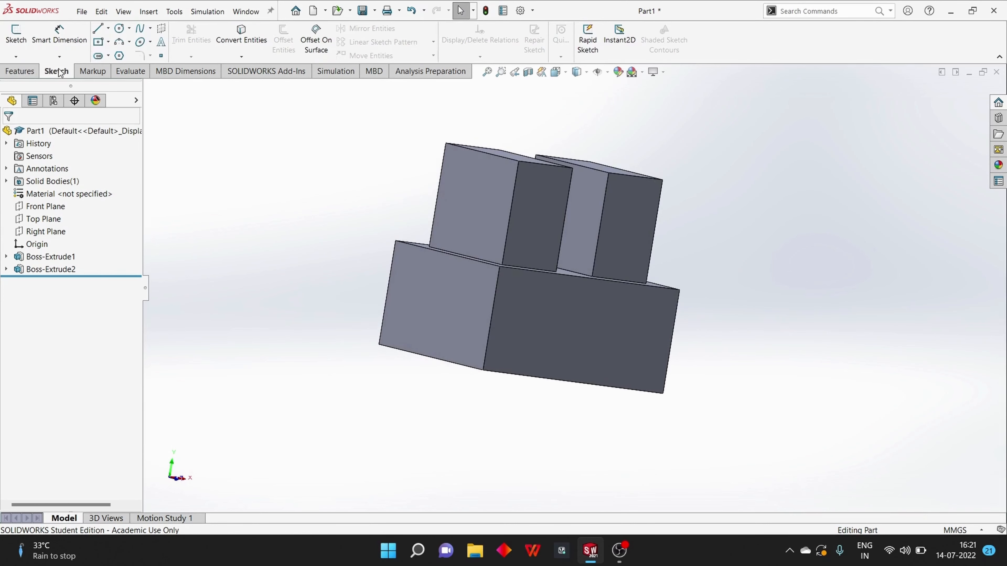
left_click(107, 29)
left_click(115, 54)
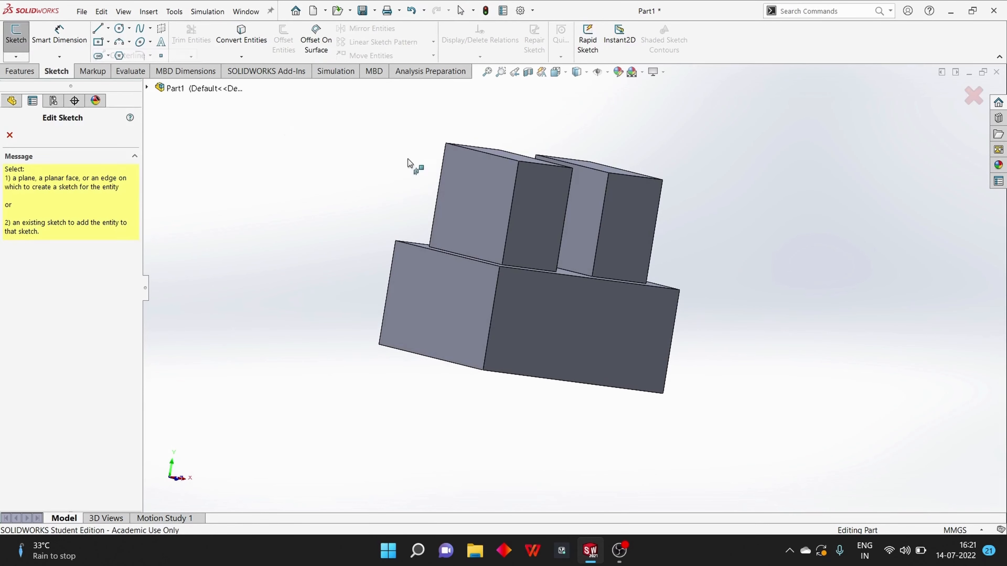
left_click(537, 199)
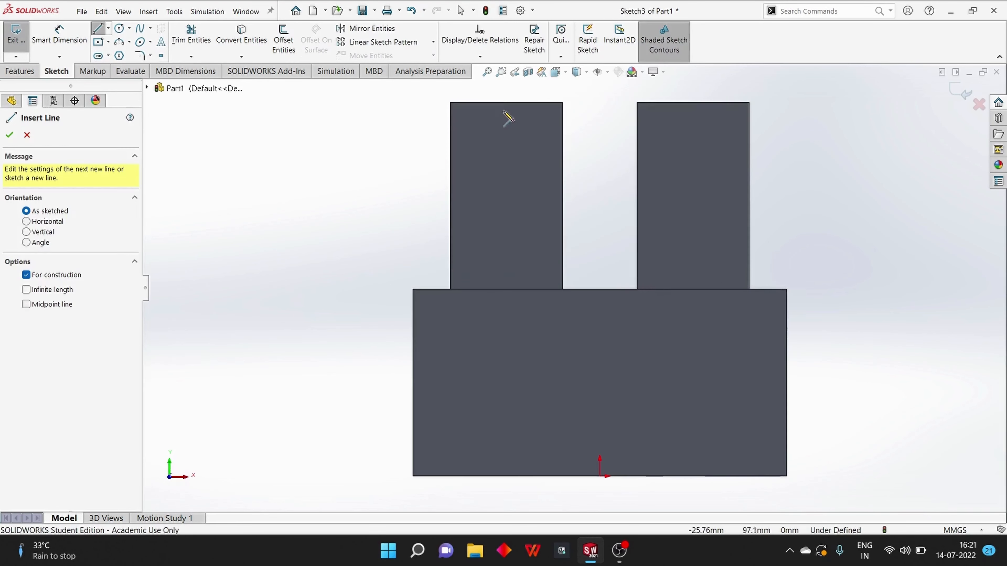
left_click(108, 29)
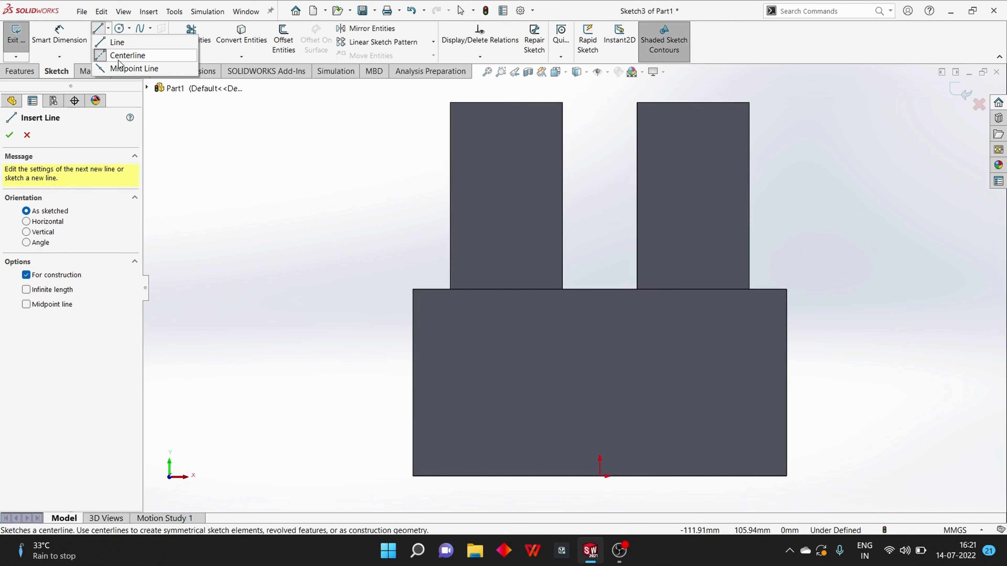
left_click(103, 55)
left_click(104, 55)
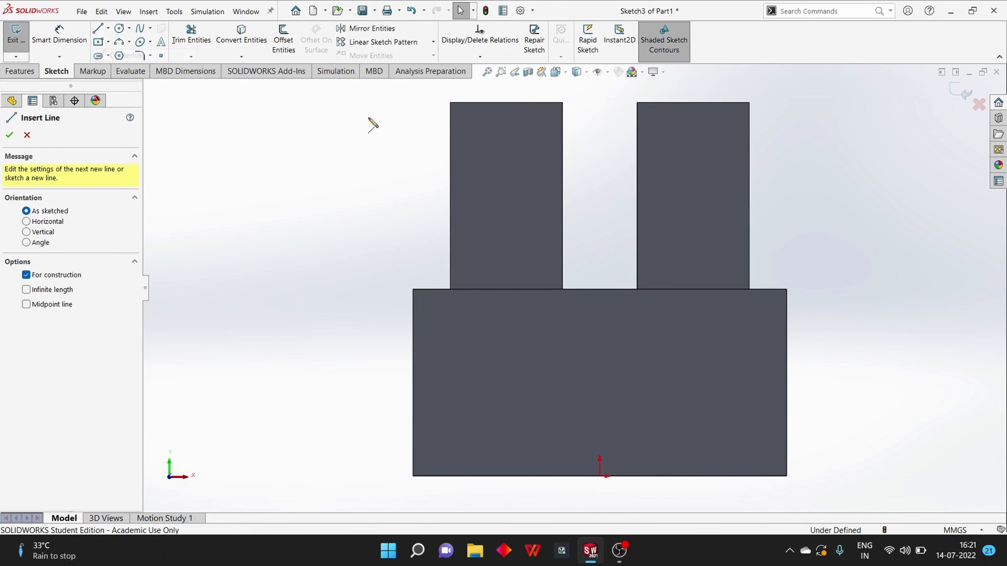
left_click(450, 103)
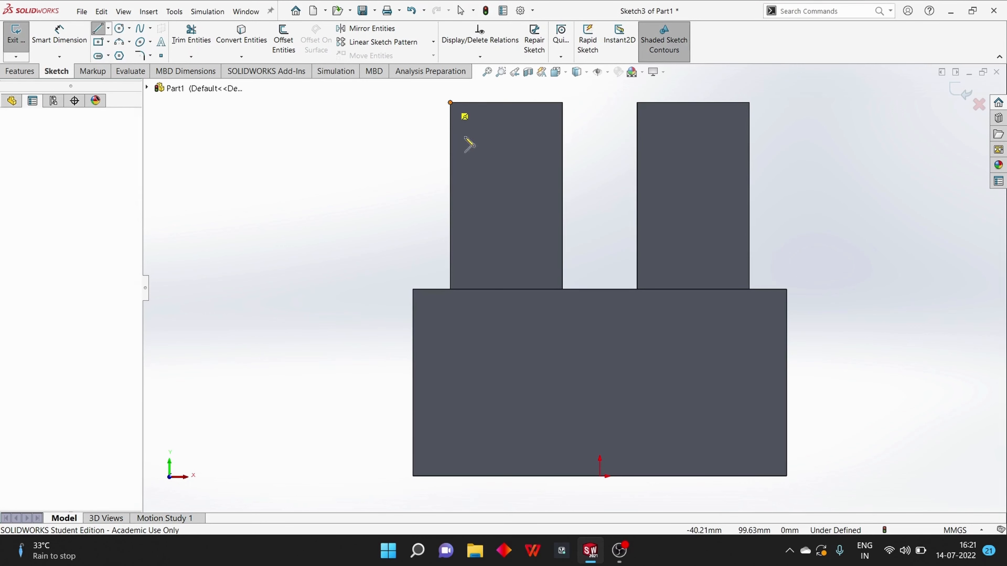
left_click(562, 289)
key("Escape")
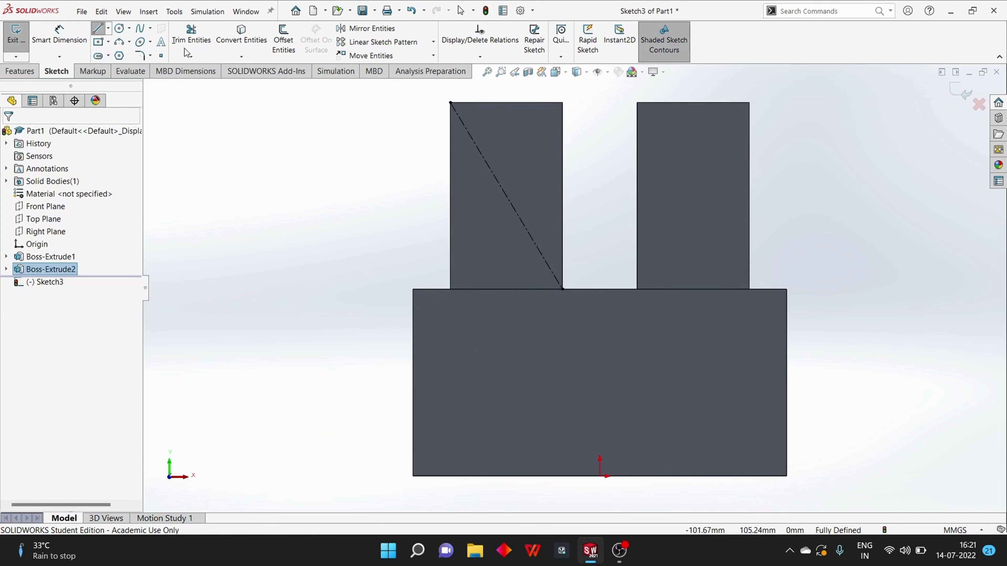
key("Escape")
Draw a circle with a radius of about 6.08 mm centered on the diagonal centerline's midpoint
left_click(120, 29)
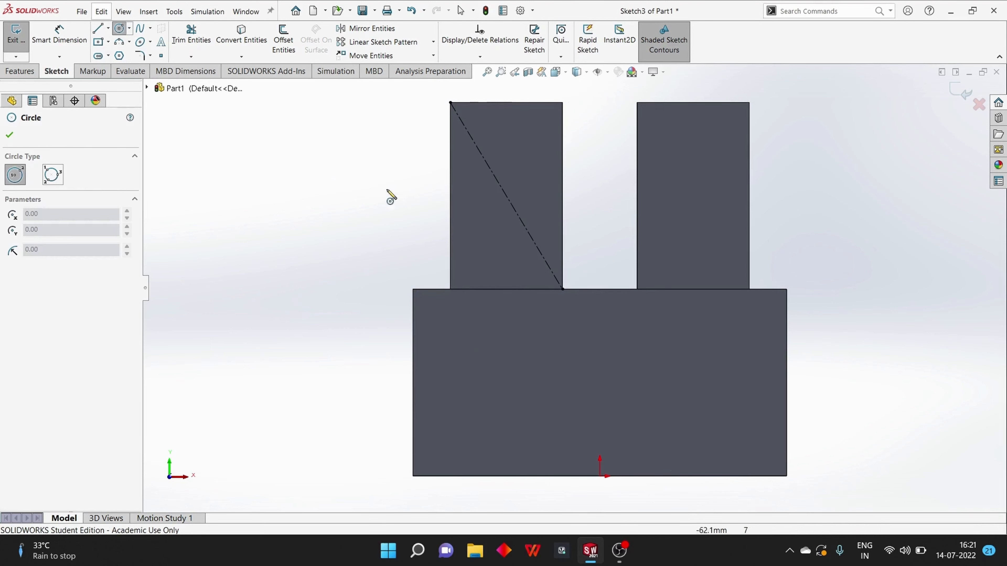
left_click(506, 195)
left_click(508, 218)
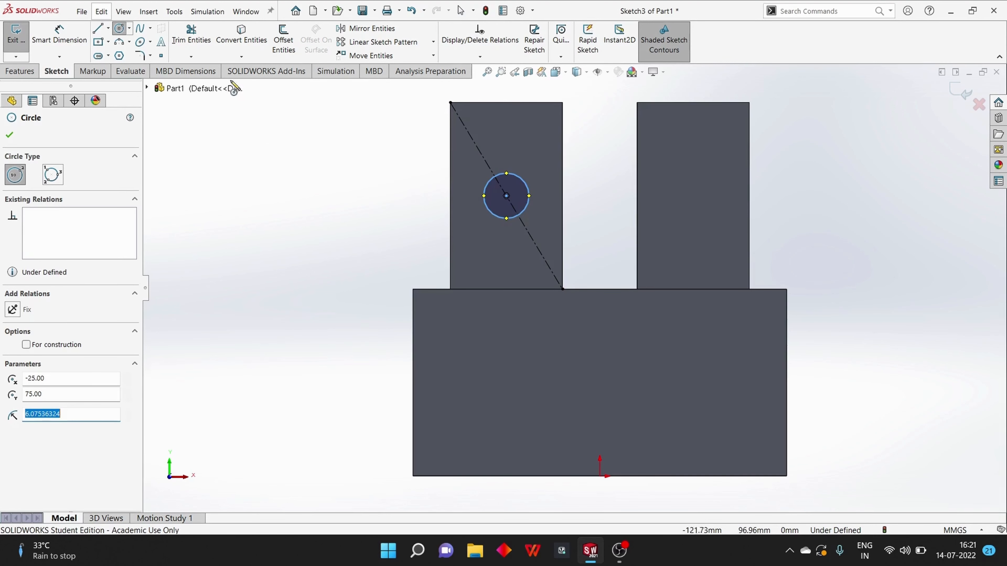
Cut the circle into the left upright block with a Blind Extruded Cut 10 mm deep
left_click(29, 76)
left_click(185, 35)
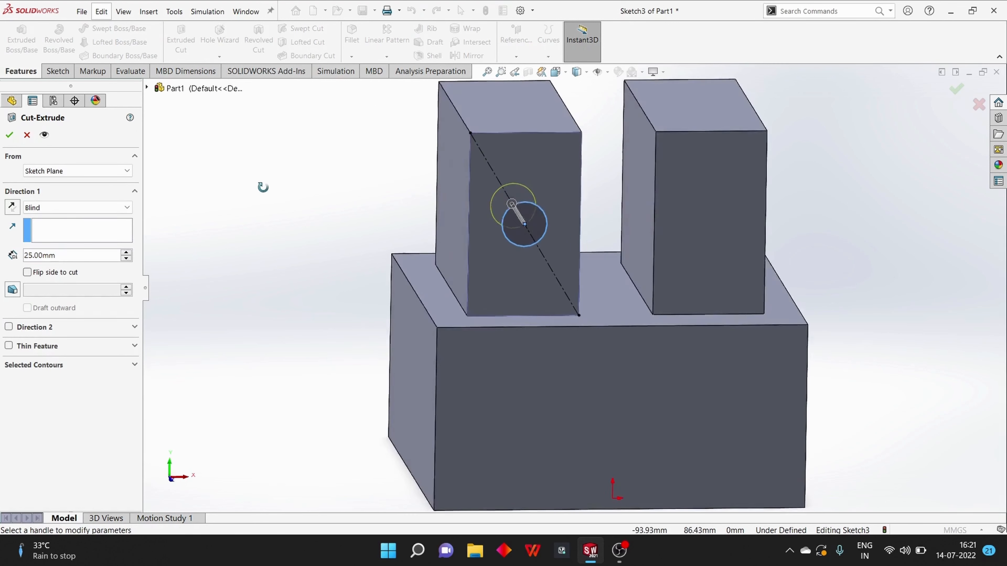
middle_click_drag(263, 186, 270, 201)
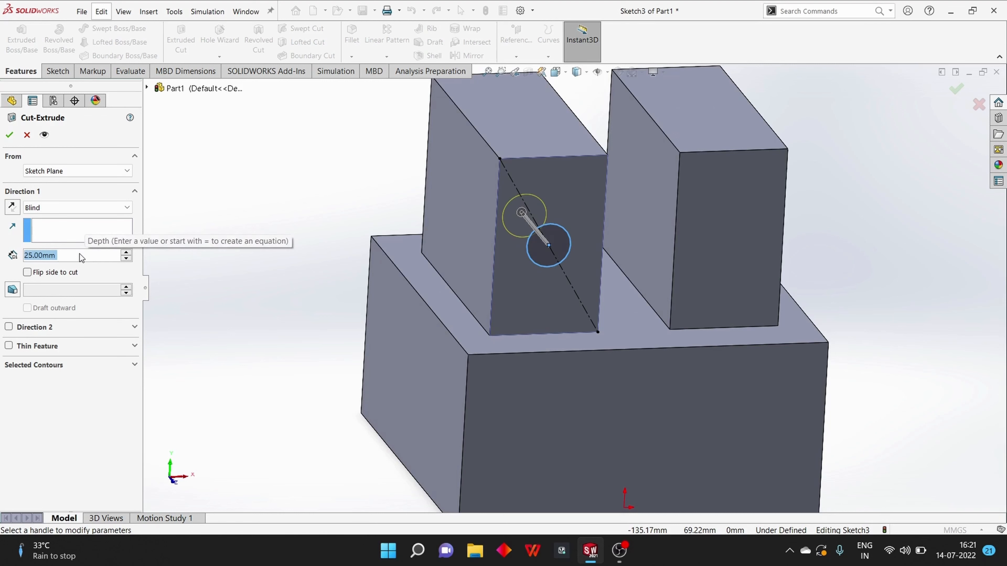
type("10")
key("Return")
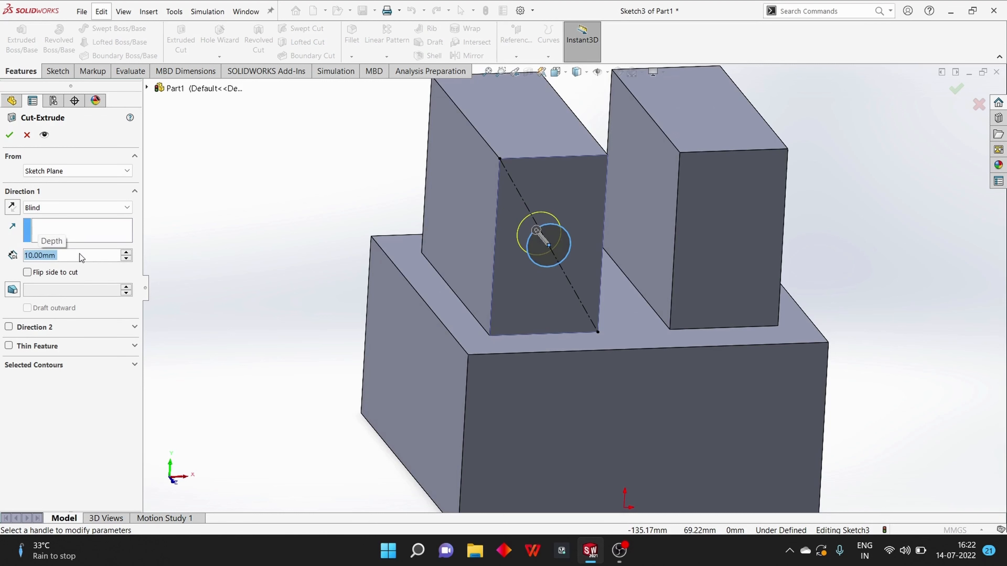
left_click(9, 135)
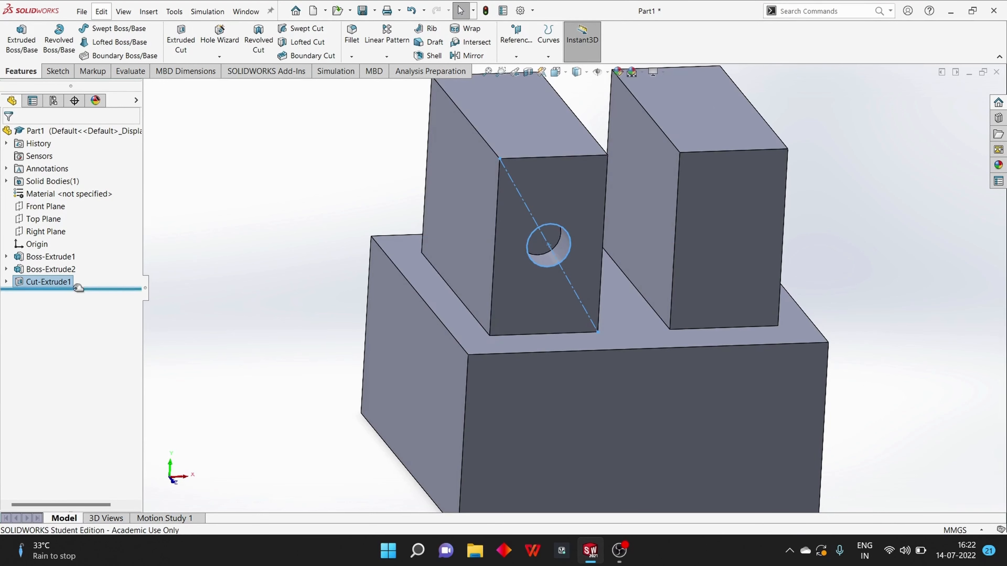
Edit the upright block's hole cut, change its end condition to Through All, and inspect the result
right_click(56, 284)
left_click(63, 252)
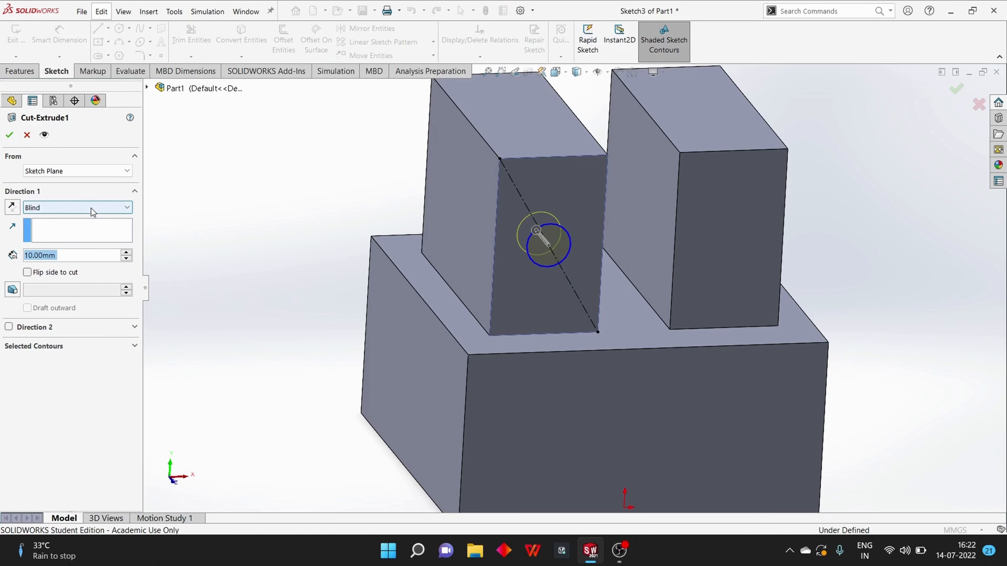
left_click(76, 207)
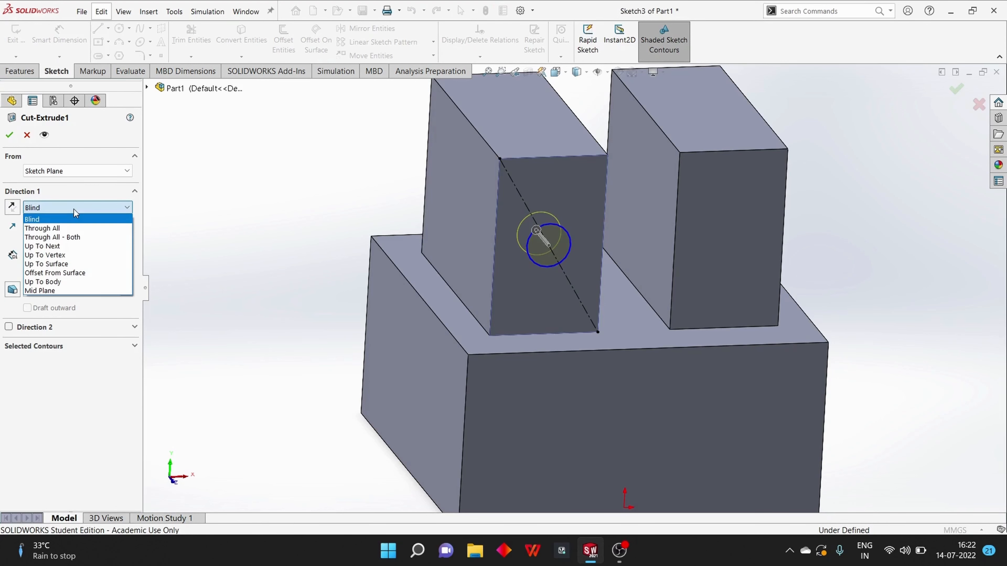
left_click(75, 230)
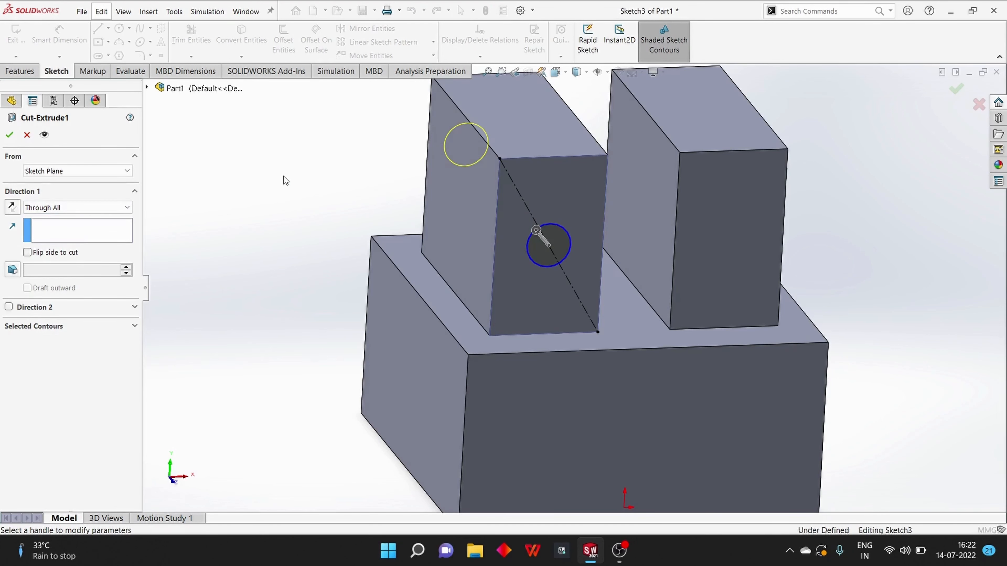
middle_click_drag(302, 206, 353, 203)
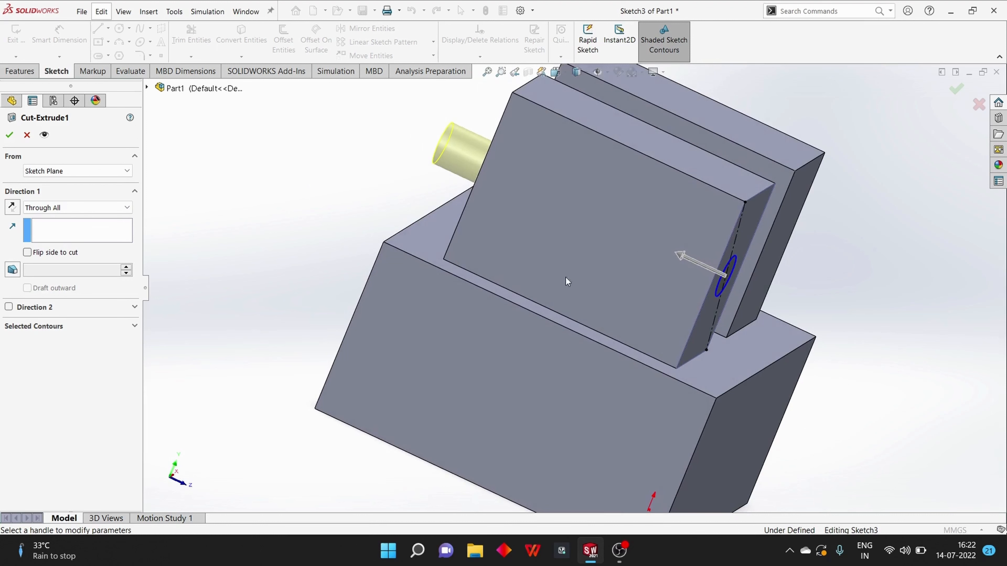
scroll(311, 228, "down", 2)
scroll(311, 228, "up", 3)
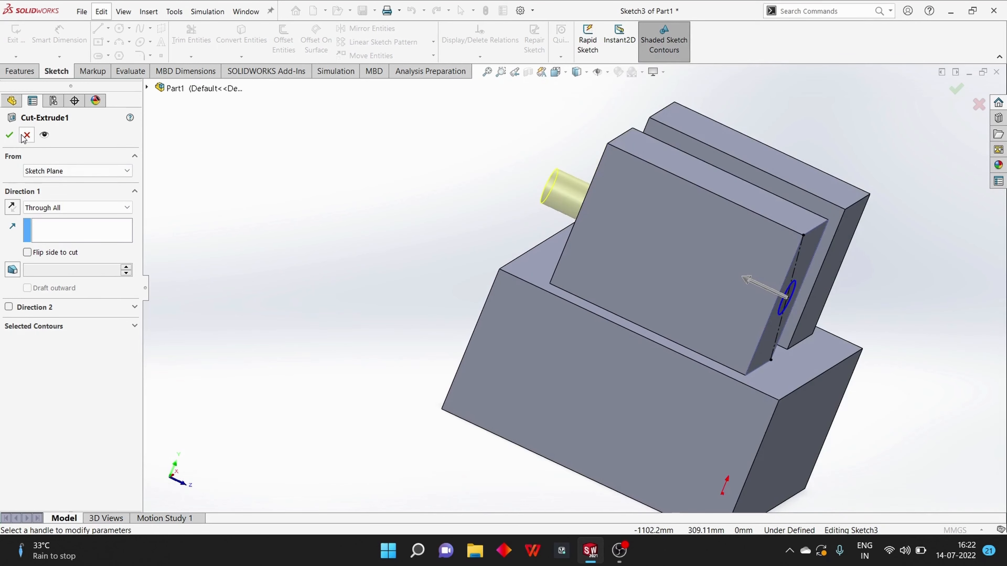
left_click(10, 135)
middle_click_drag(271, 226, 246, 218)
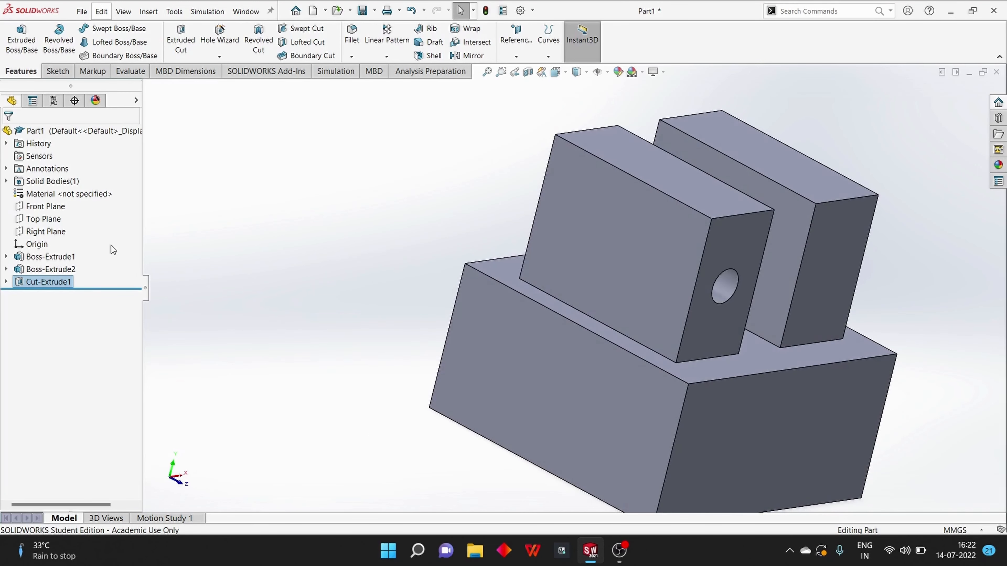
Delete the upright block's hole cut and its leftover circle sketch
key("Delete")
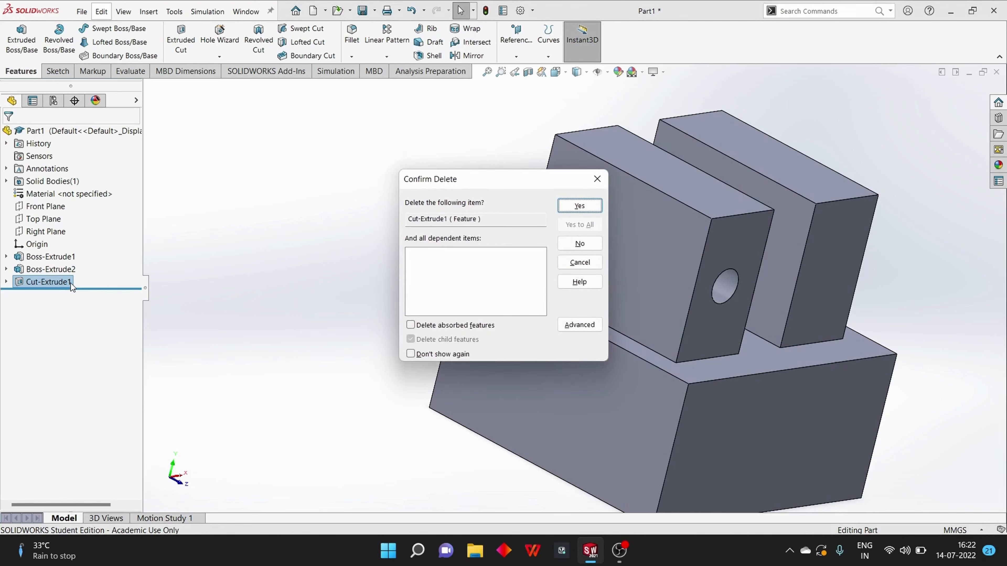
key("Return")
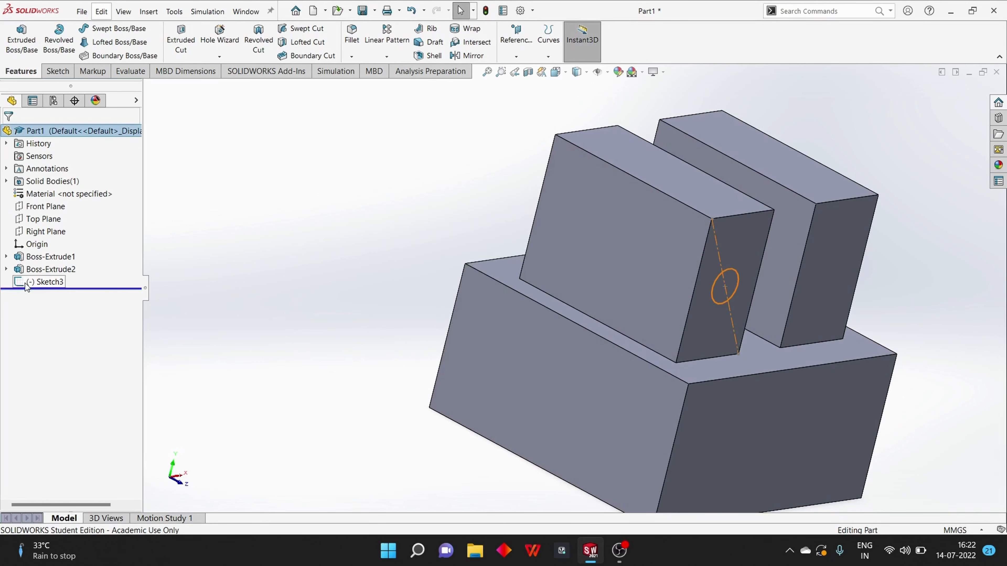
left_click(26, 282)
key("Delete")
key("Return")
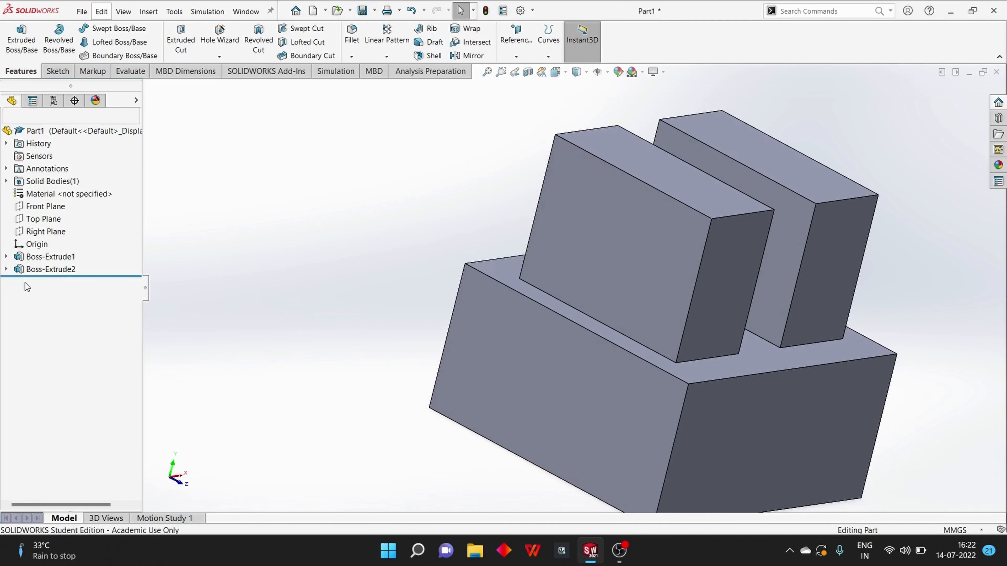
Sketch a circle about 13 mm in diameter on the left upright block's outer face, centered vertically above the origin
left_click(653, 256)
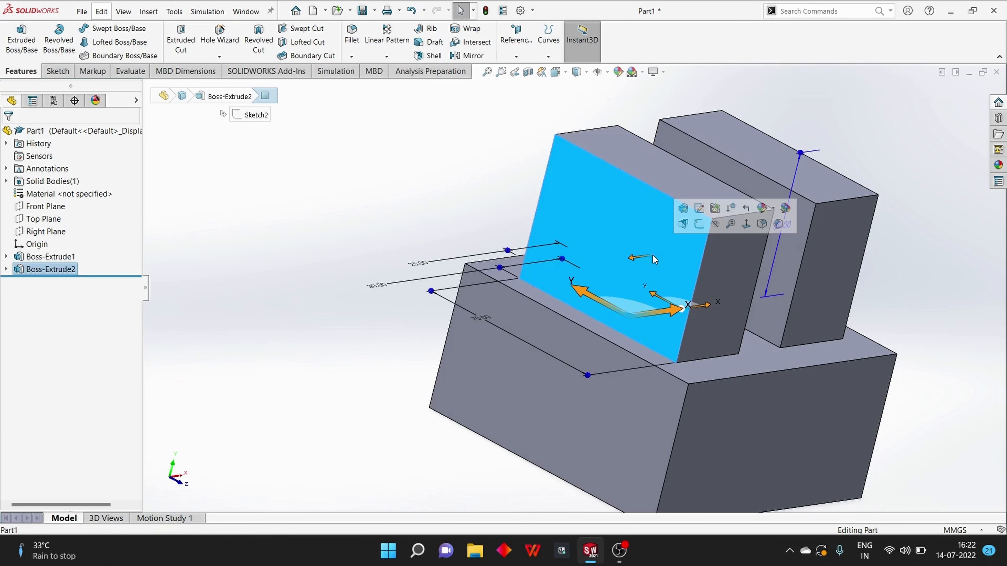
key("ctrl+8")
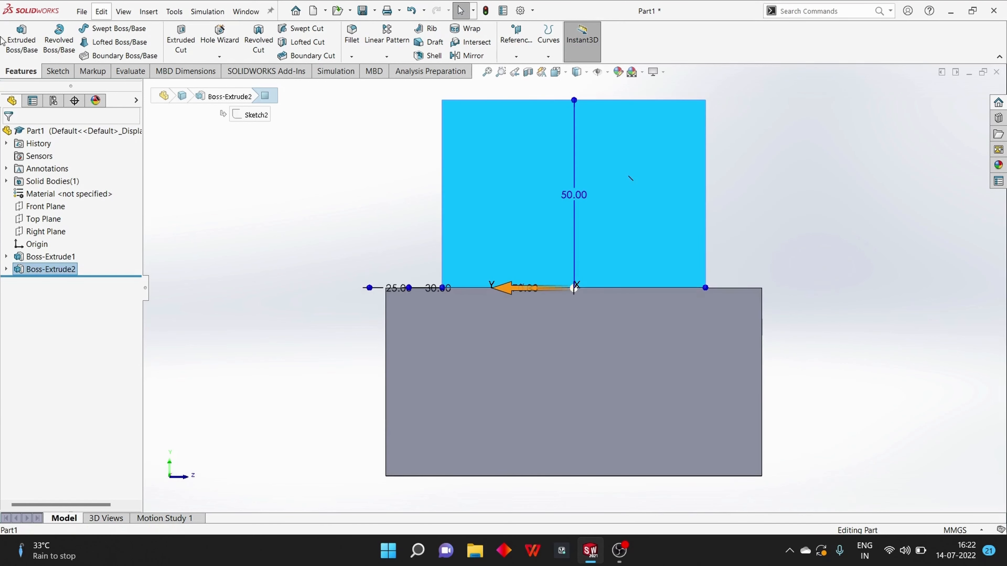
left_click(51, 72)
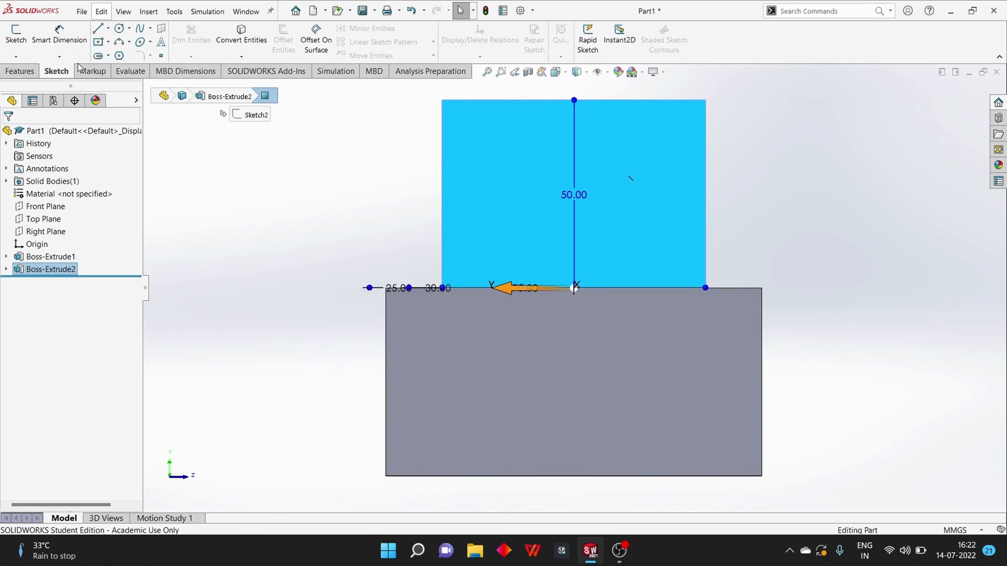
left_click(120, 28)
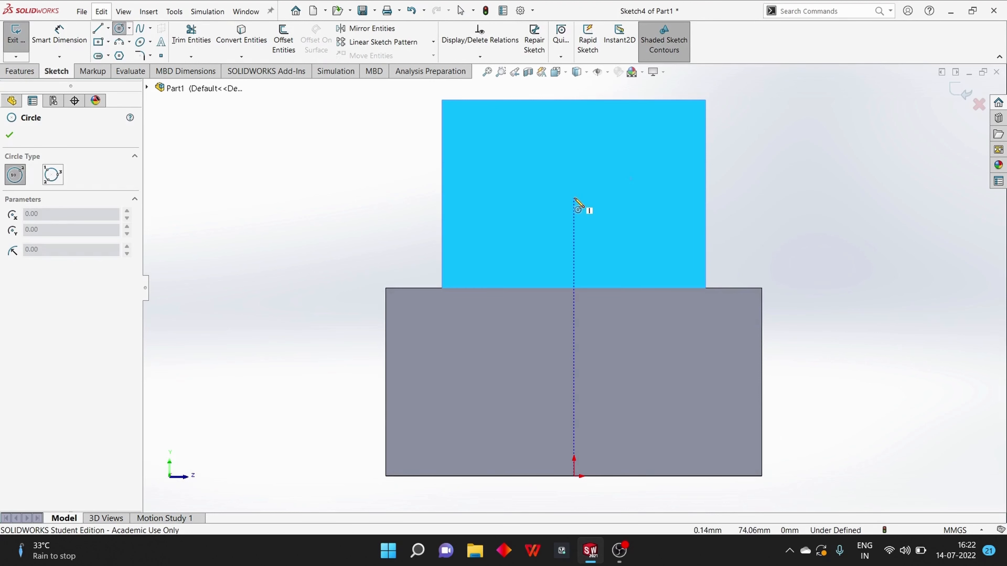
left_click(574, 198)
left_click(598, 197)
Dimension the circle's diameter to 10 mm
left_click(58, 35)
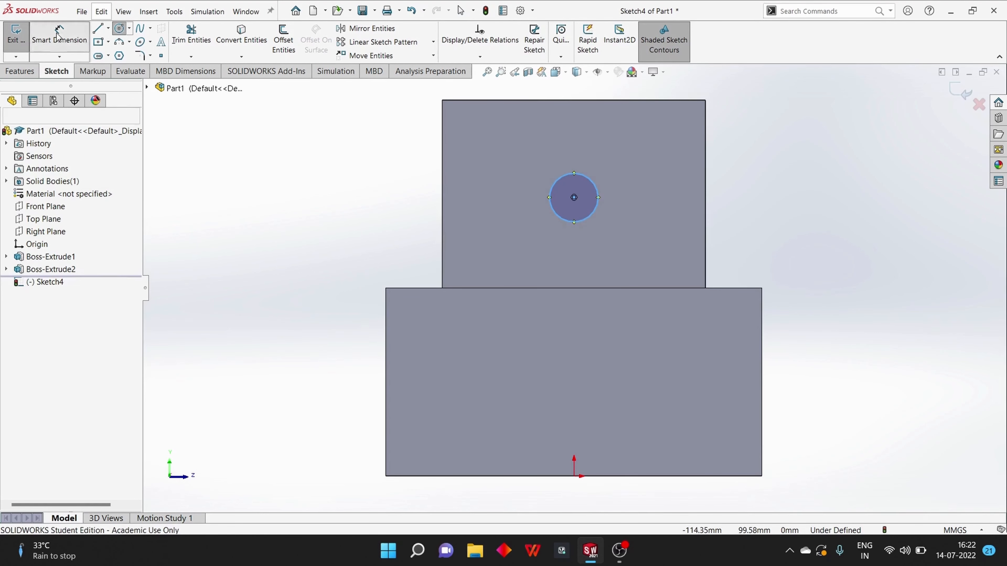
left_click(561, 220)
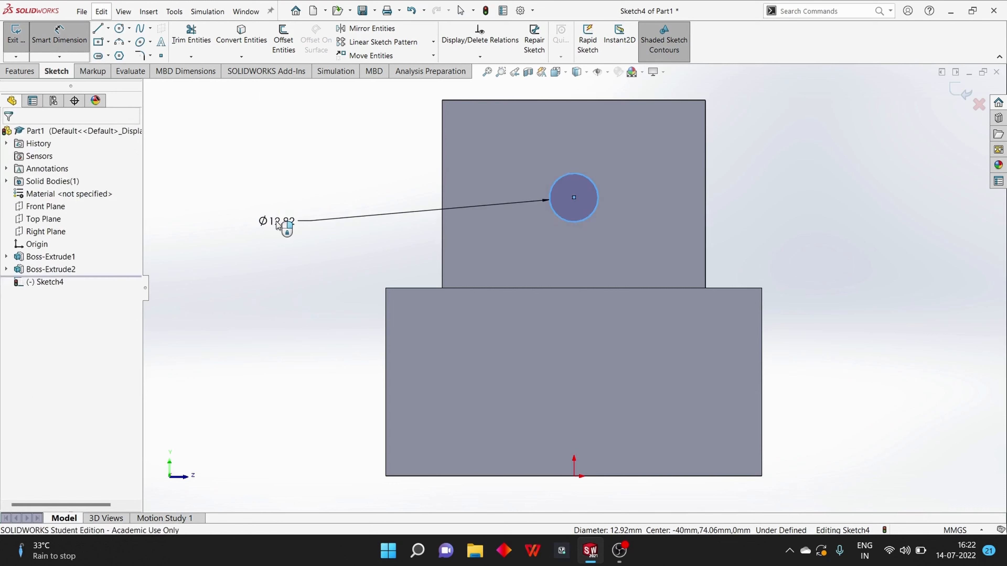
left_click(278, 223)
type("10")
key("Return")
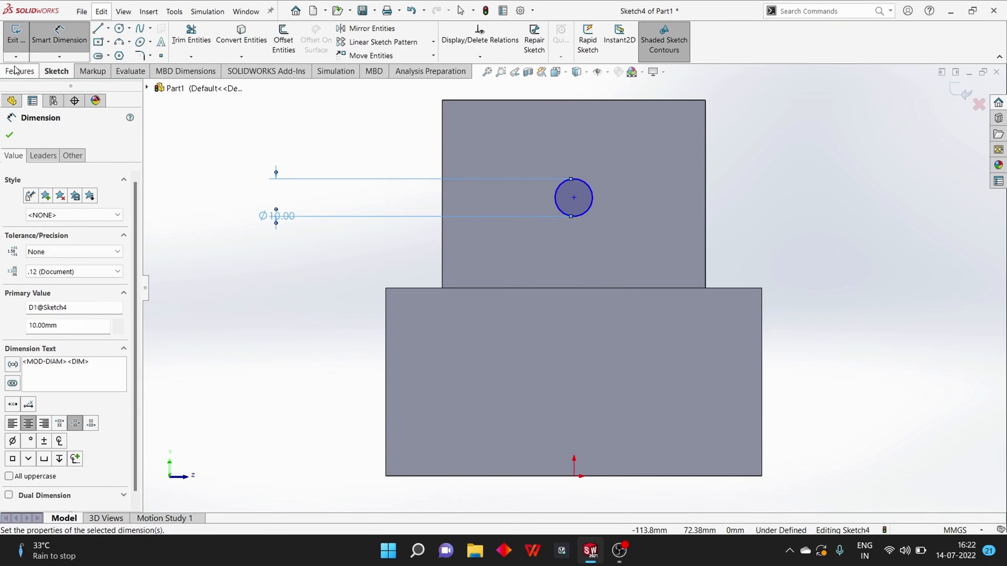
Start an Extruded Cut from the circle, preview Blind depths up to 30 mm, and return the depth to 10 mm
left_click(15, 70)
left_click(173, 36)
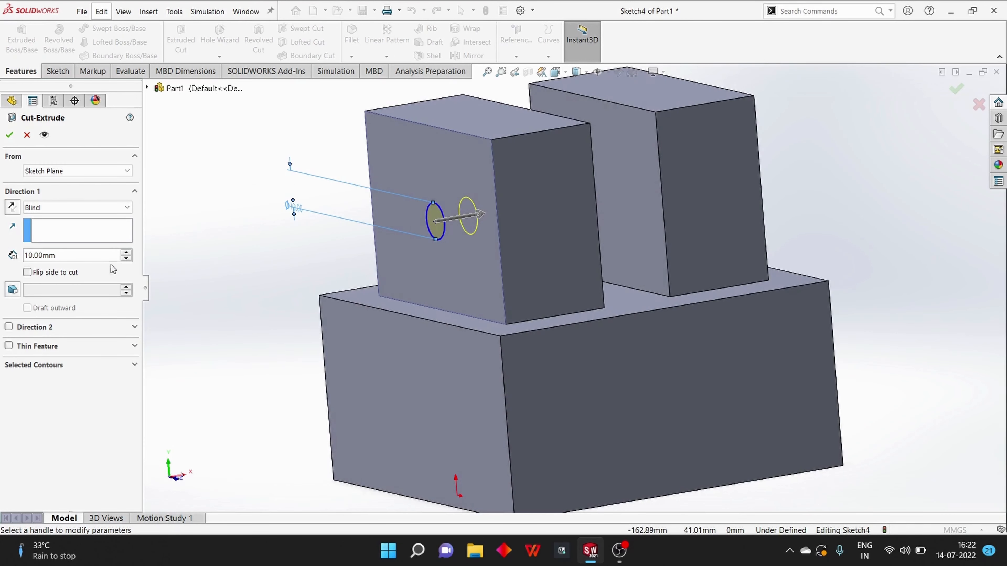
left_click(126, 252)
left_click(127, 253)
left_click(127, 259)
left_click(127, 258)
left_click(127, 258)
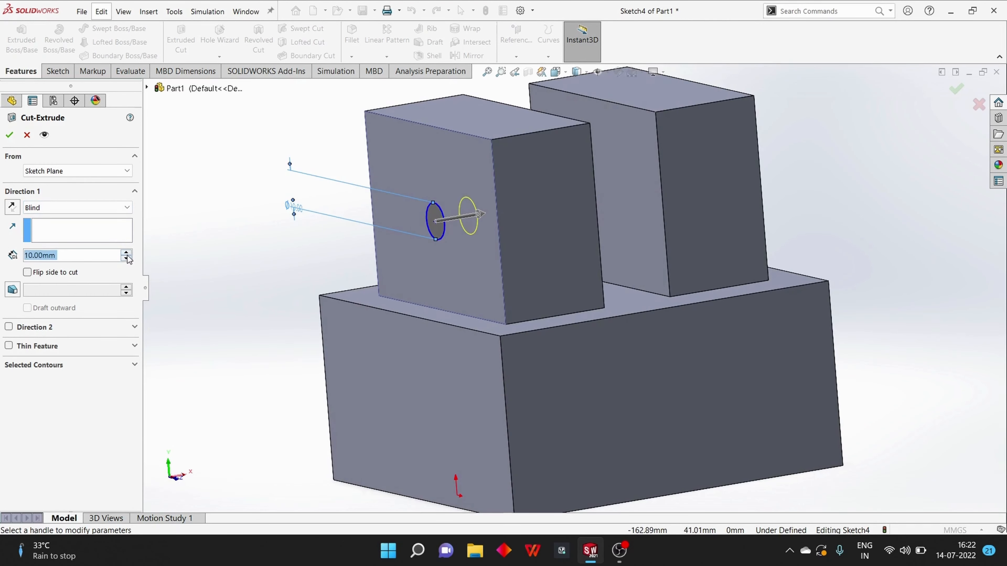
left_click(129, 254)
left_click(127, 253)
left_click(126, 253)
left_click(126, 253)
left_click(127, 258)
left_click(127, 259)
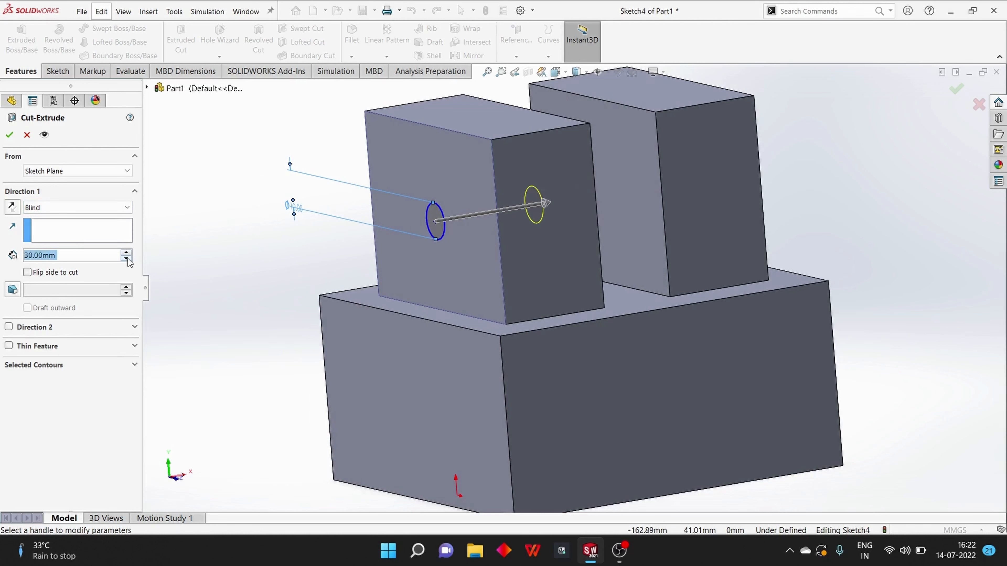
left_click(127, 258)
left_click(127, 258)
Set the cut's end condition to Through All and inspect its preview through both upright blocks
left_click(105, 204)
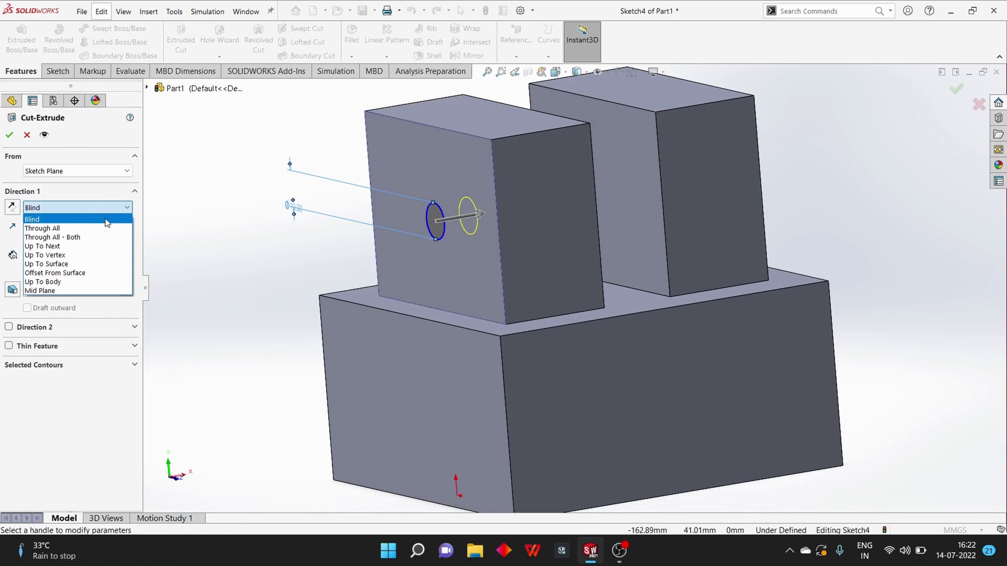
left_click(107, 216)
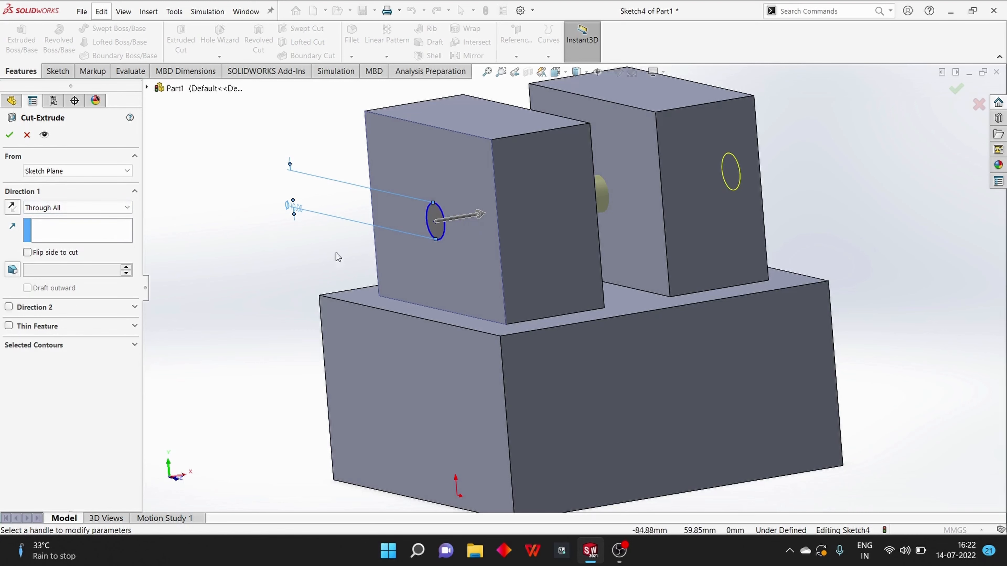
scroll(741, 260, "up", 3)
mouse_move(741, 260)
middle_mouse_down()
mouse_move(752, 262)
mouse_move(730, 270)
mouse_move(742, 274)
middle_mouse_up()
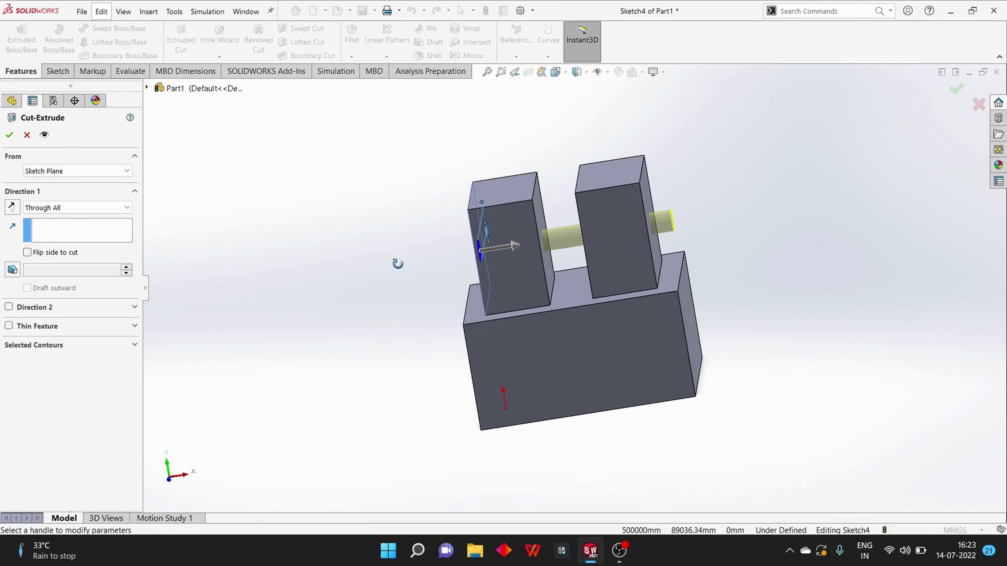
middle_click_drag(395, 263, 415, 256)
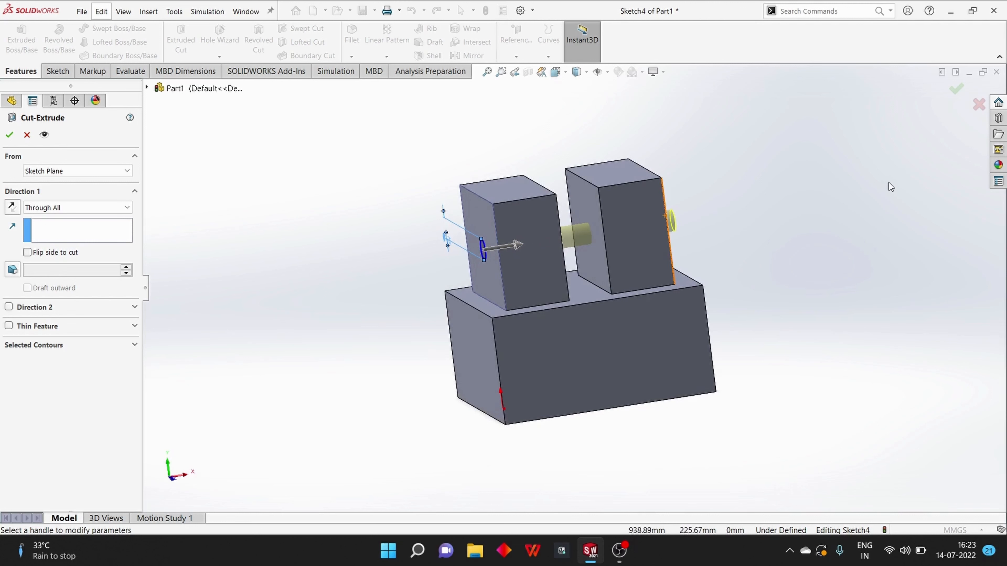
Change the cut's end condition to Up To Next and inspect where the preview ends
left_click(81, 210)
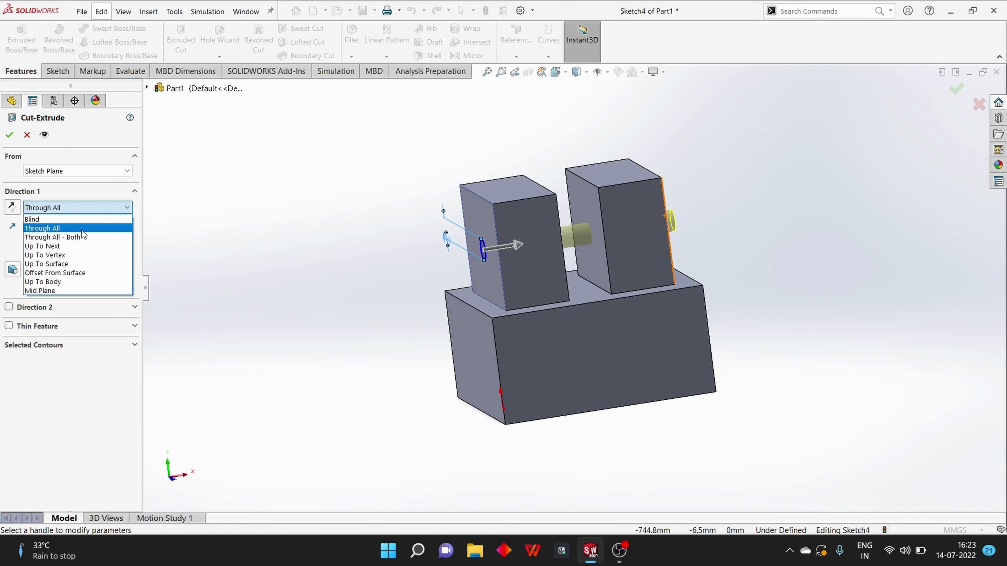
left_click(85, 247)
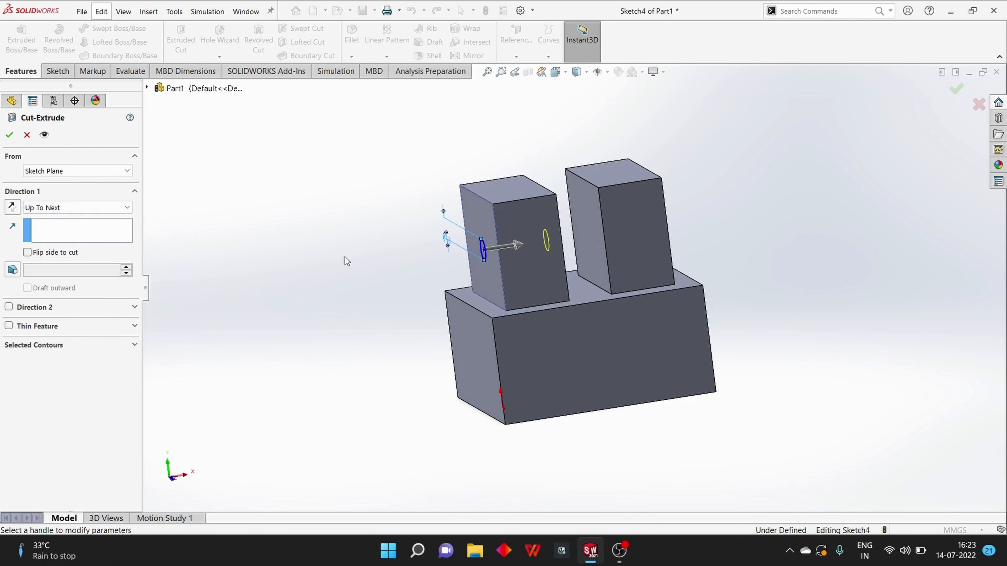
middle_click_drag(344, 257, 331, 284)
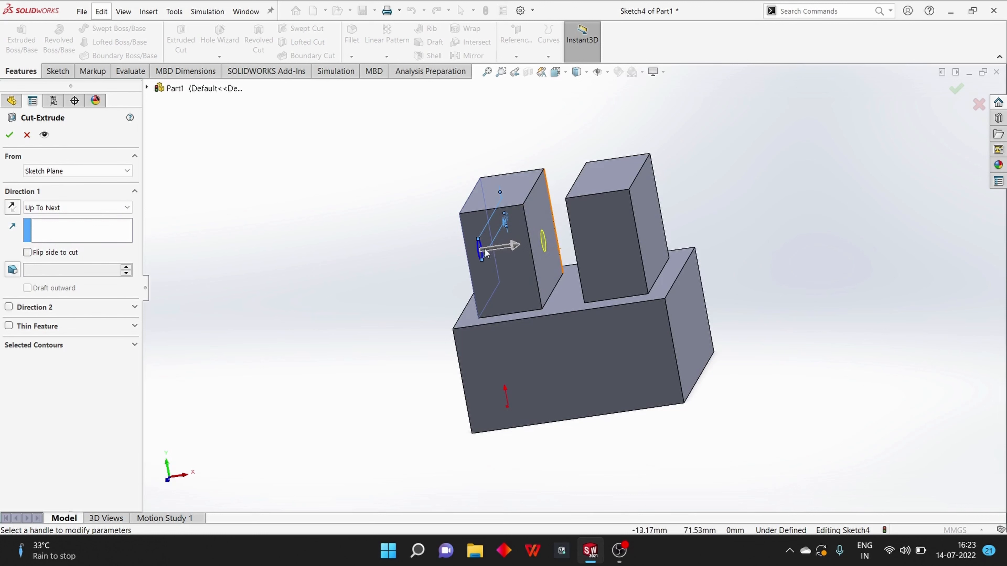
Change the end condition to Up To Vertex, choose the left upright block's inner vertical edge as the limit, and inspect the preview
left_click(67, 210)
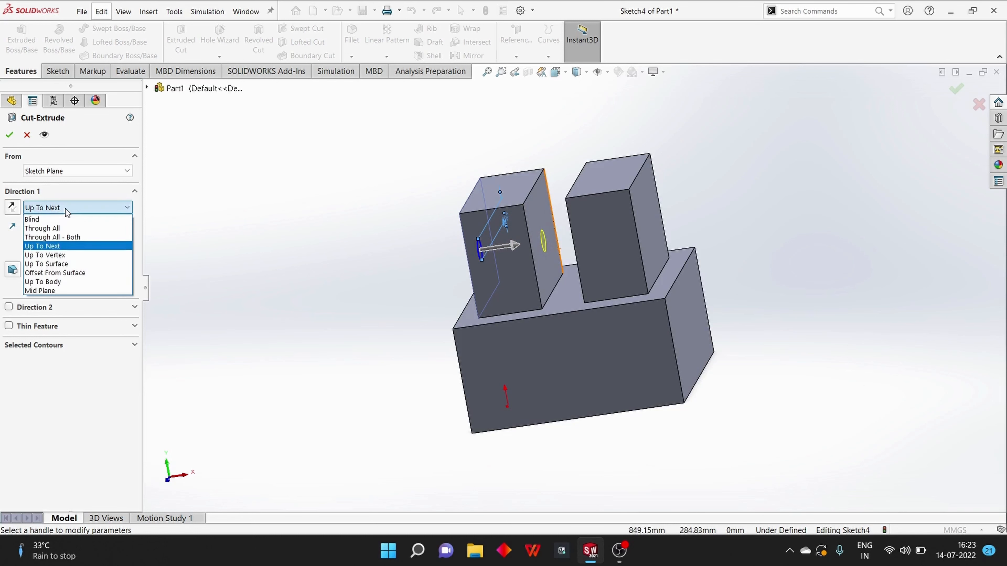
left_click(71, 256)
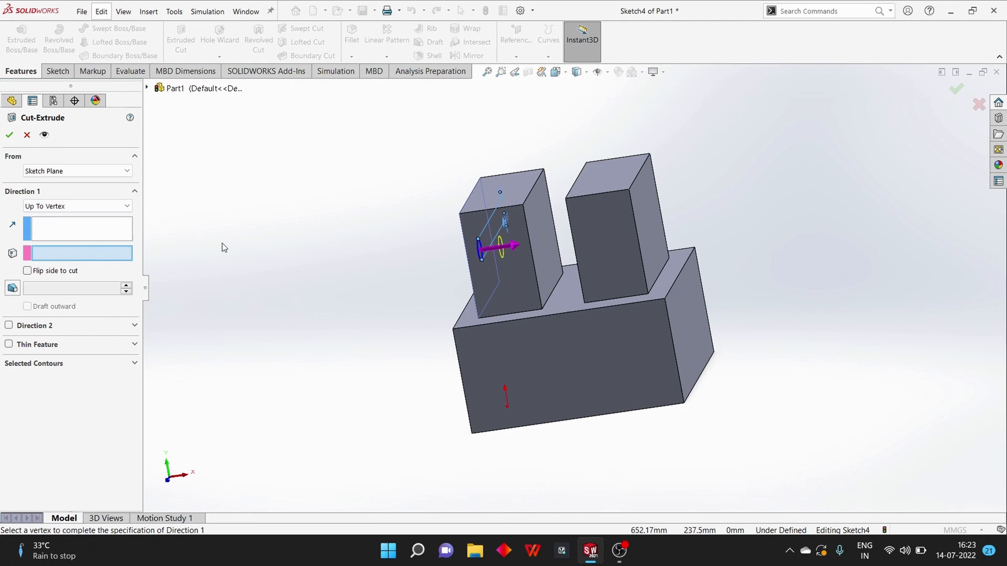
middle_click_drag(222, 243, 569, 254)
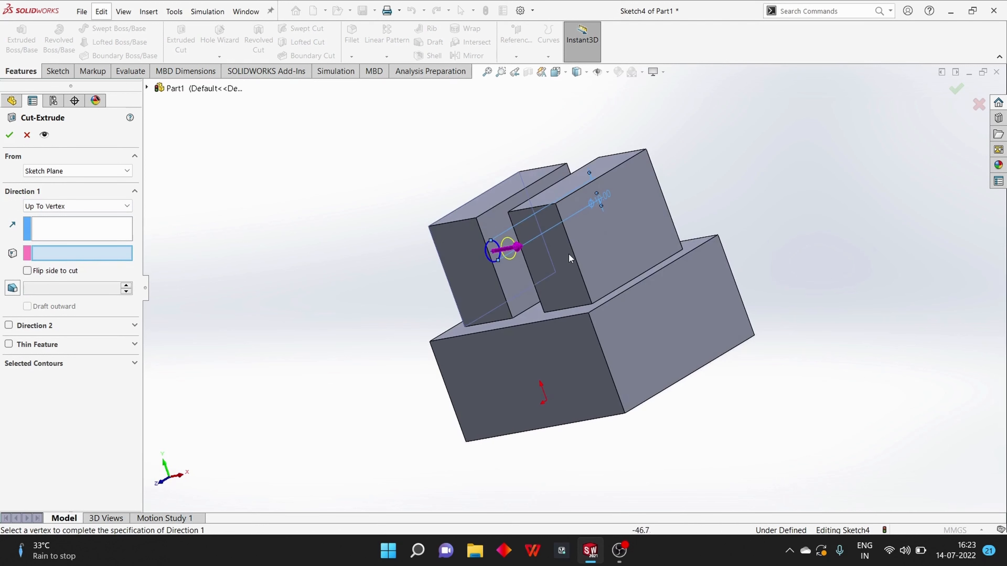
left_click(493, 264)
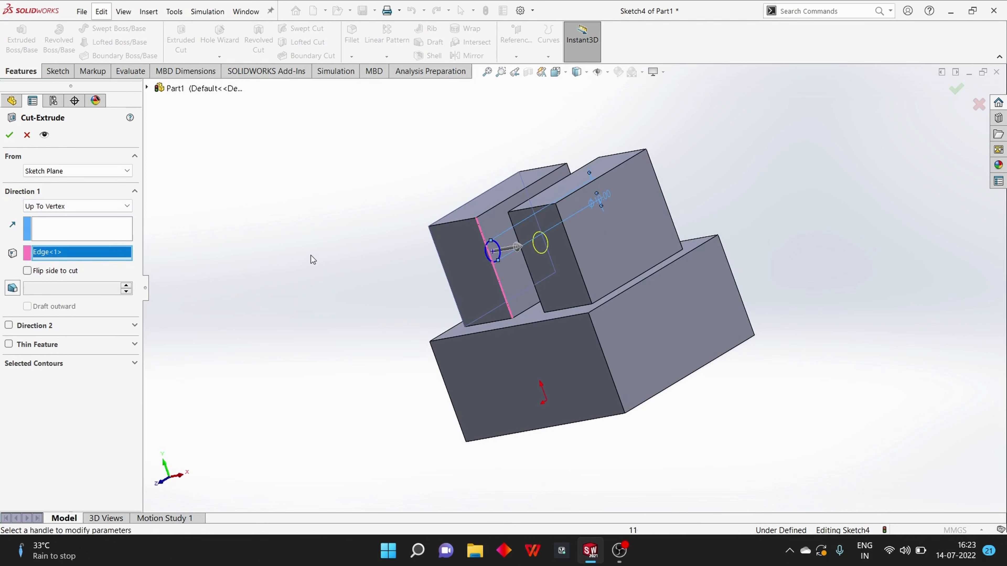
middle_click_drag(311, 256, 350, 247)
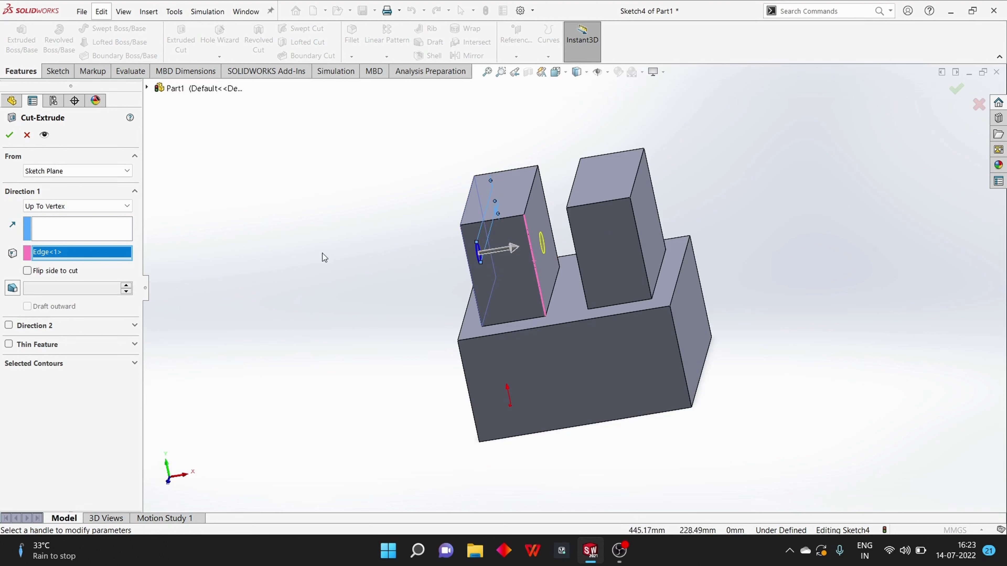
Set the end condition to Up To Surface, trying the base's end face, the right upright block's outer face, and finally its inner face
left_click(55, 212)
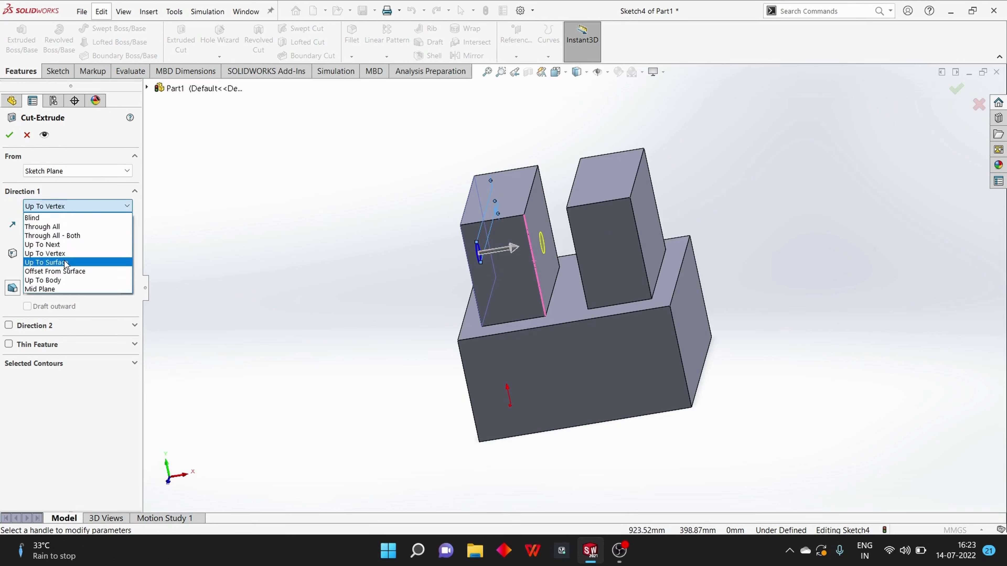
left_click(65, 263)
mouse_move(224, 286)
middle_mouse_down()
mouse_move(225, 269)
mouse_move(216, 274)
middle_mouse_up()
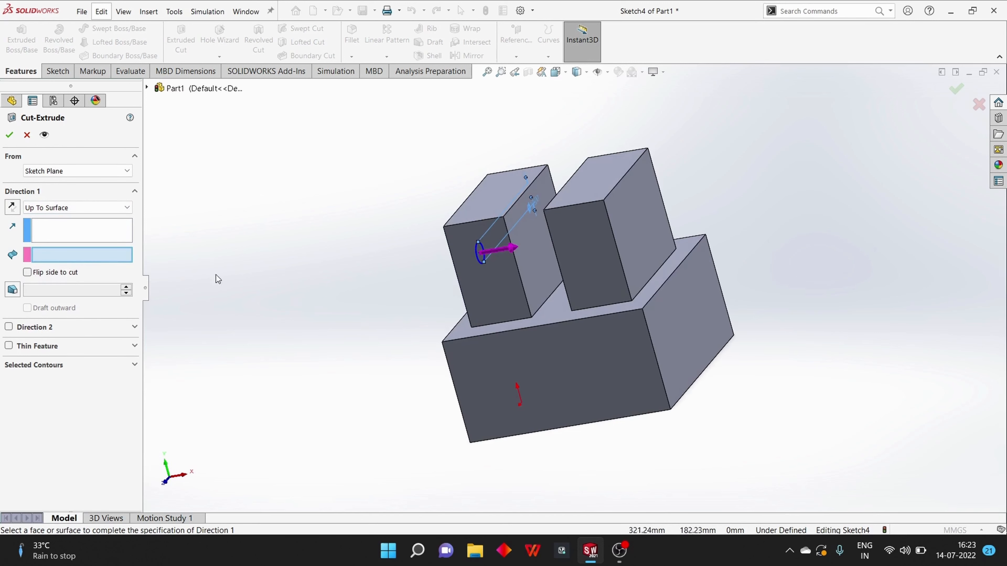
left_click(685, 317)
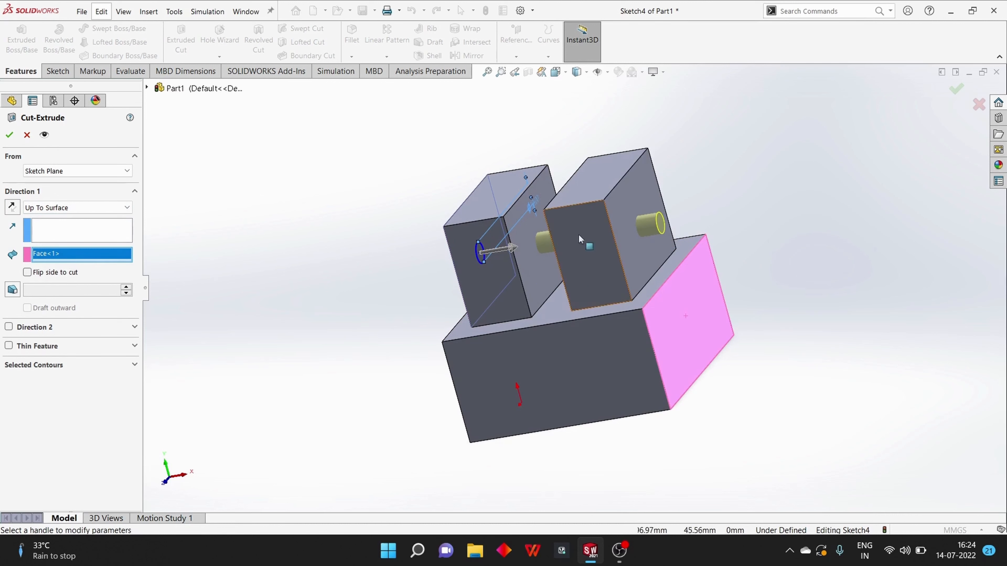
left_click(636, 251)
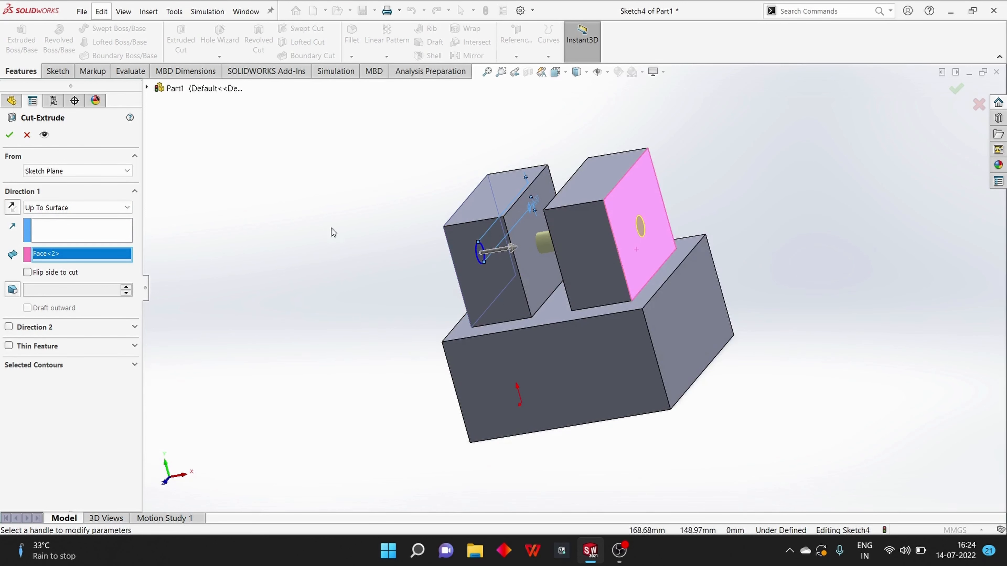
middle_click_drag(331, 228, 519, 232)
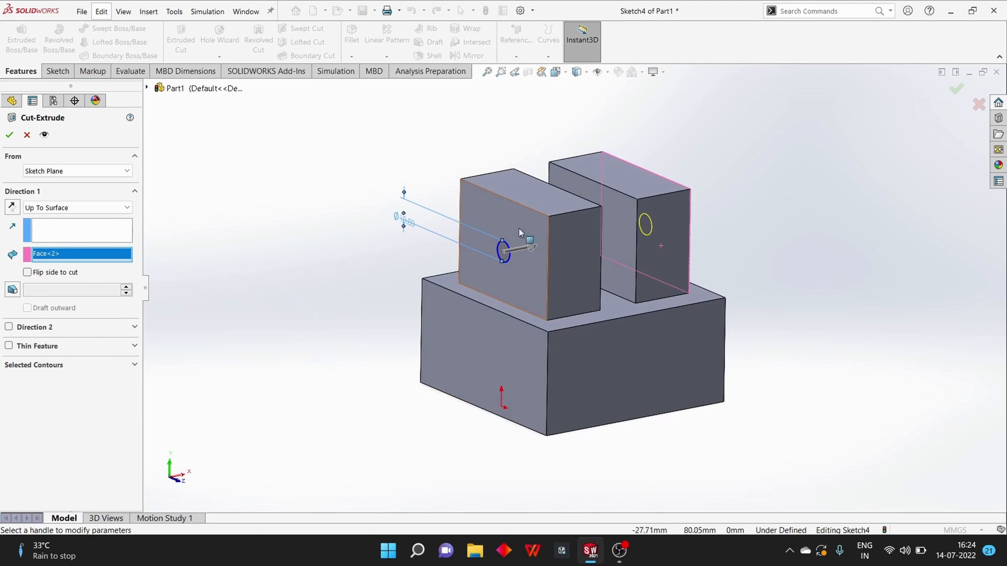
left_click(620, 216)
middle_click_drag(792, 235, 697, 229)
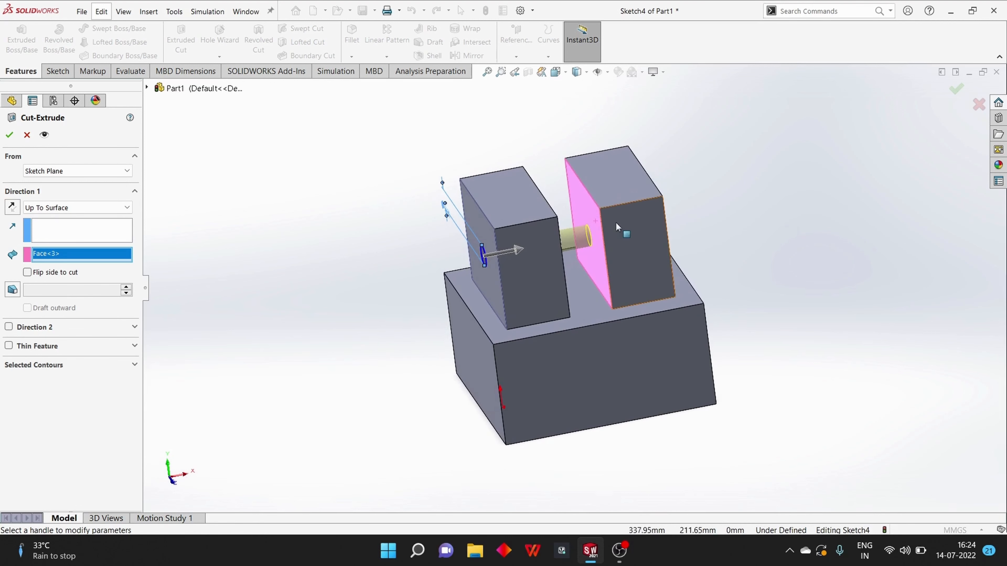
Change the cut's end condition to Offset From Surface, measured from the right upright block's inner face
left_click(74, 211)
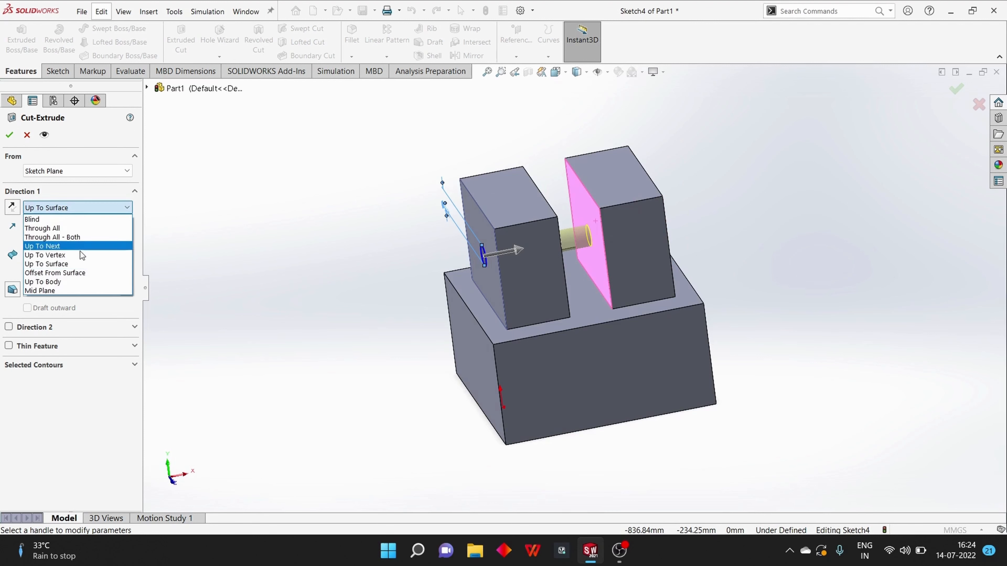
left_click(83, 274)
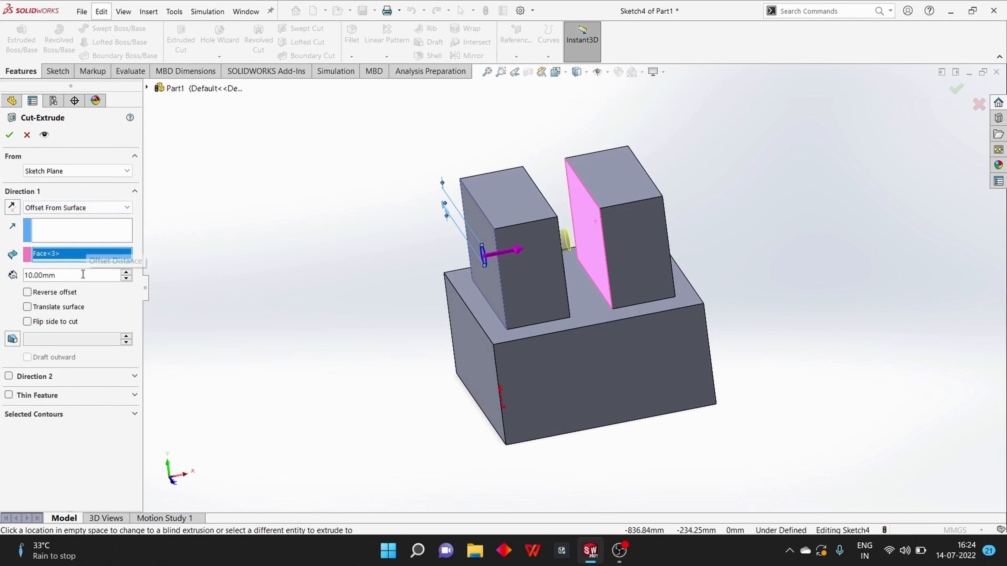
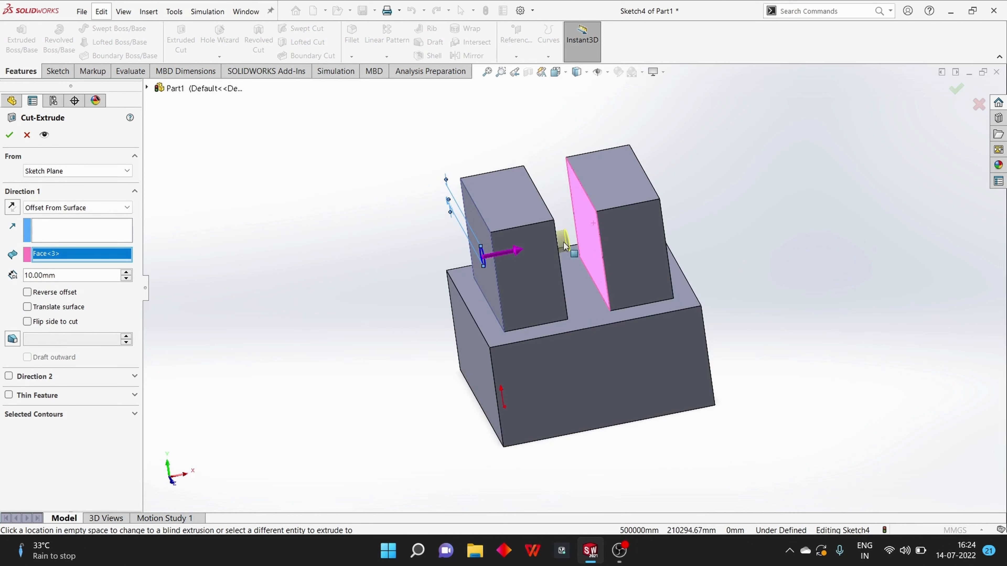
Set the cut's offset distance to 5 mm and inspect the gap between the preview and the right upright block
left_click_drag(99, 275, 3, 285)
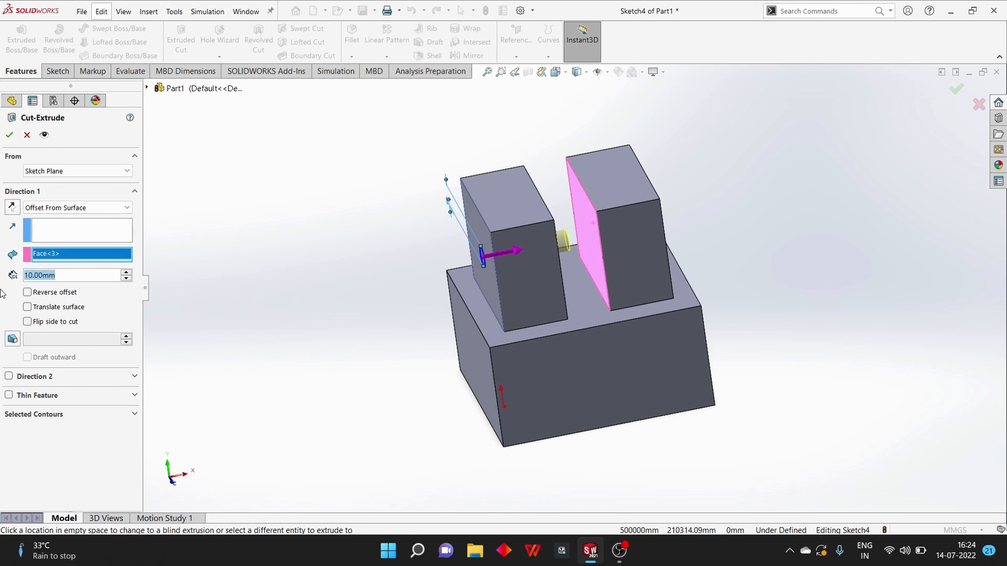
type("5")
key("Return")
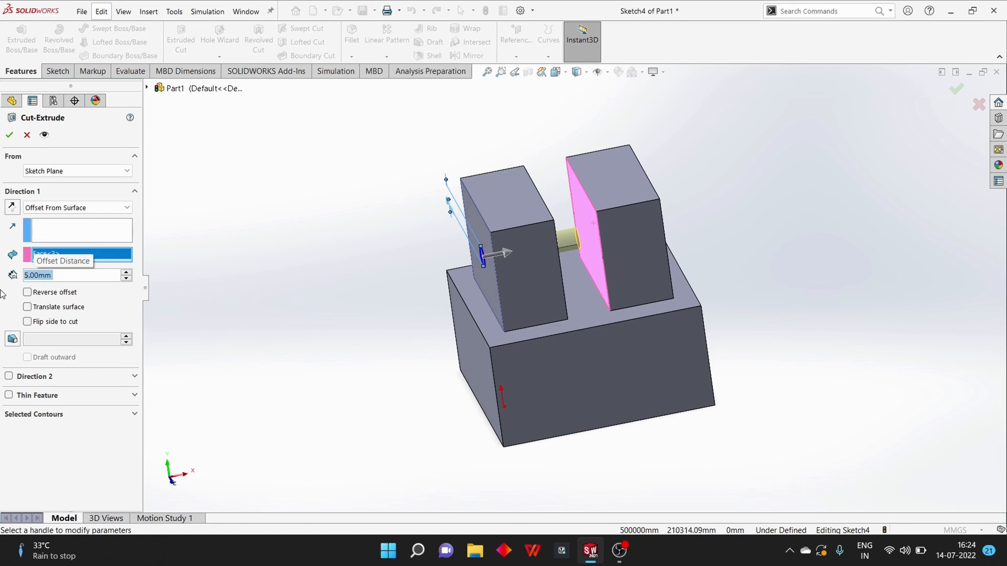
middle_click_drag(289, 327, 269, 288)
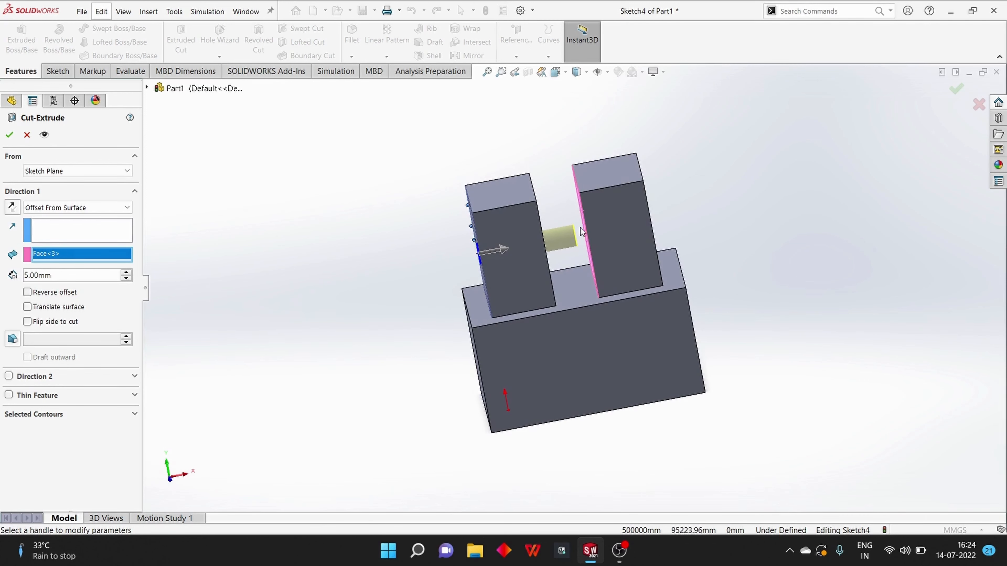
Try an offset distance of 0, and set it to 10 mm instead
left_click_drag(82, 278, 52, 275)
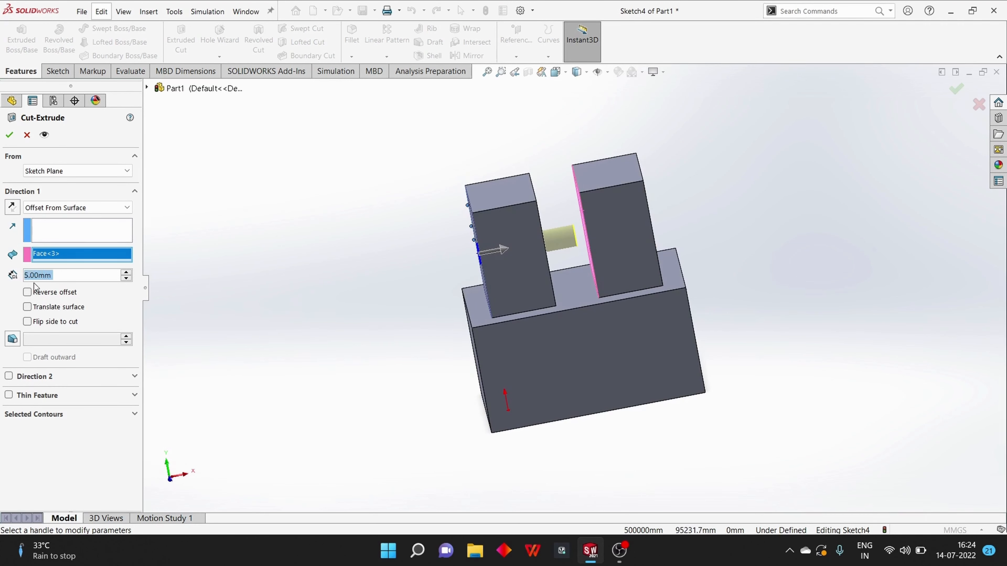
type("0")
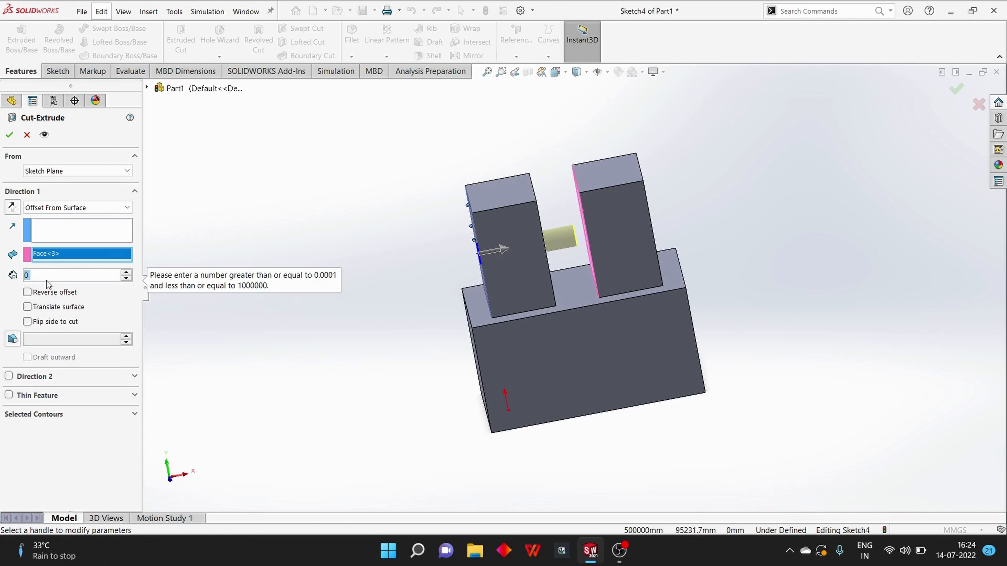
left_click(56, 276)
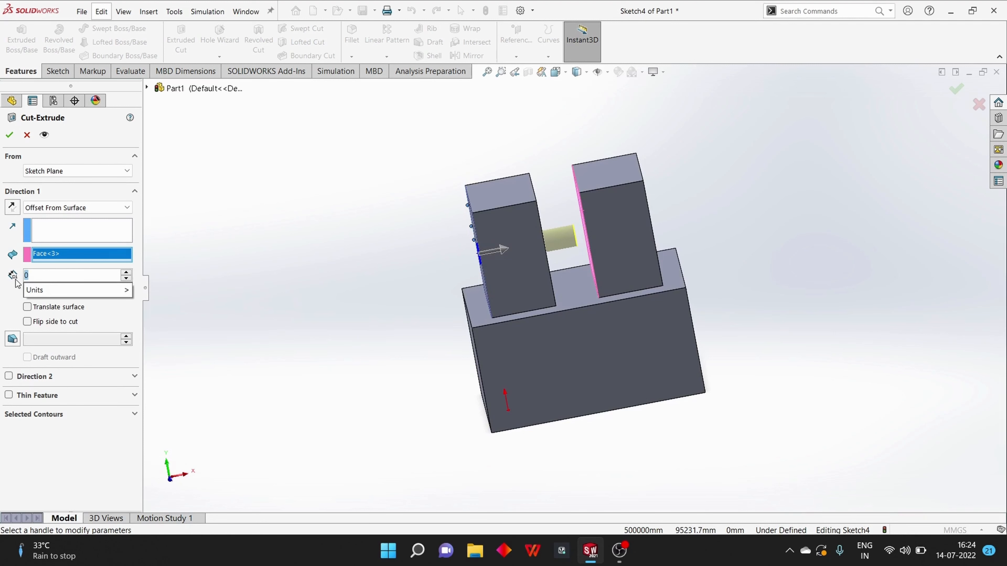
type("10")
key("Return")
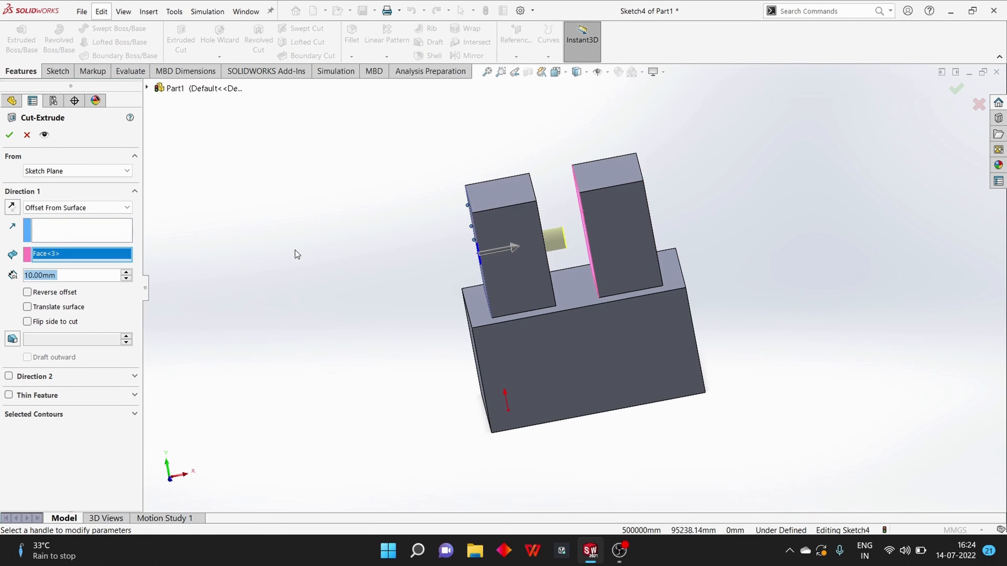
Change the cut's end condition to Up To Body, choose the solid body as the limit, and inspect the preview
left_click(74, 207)
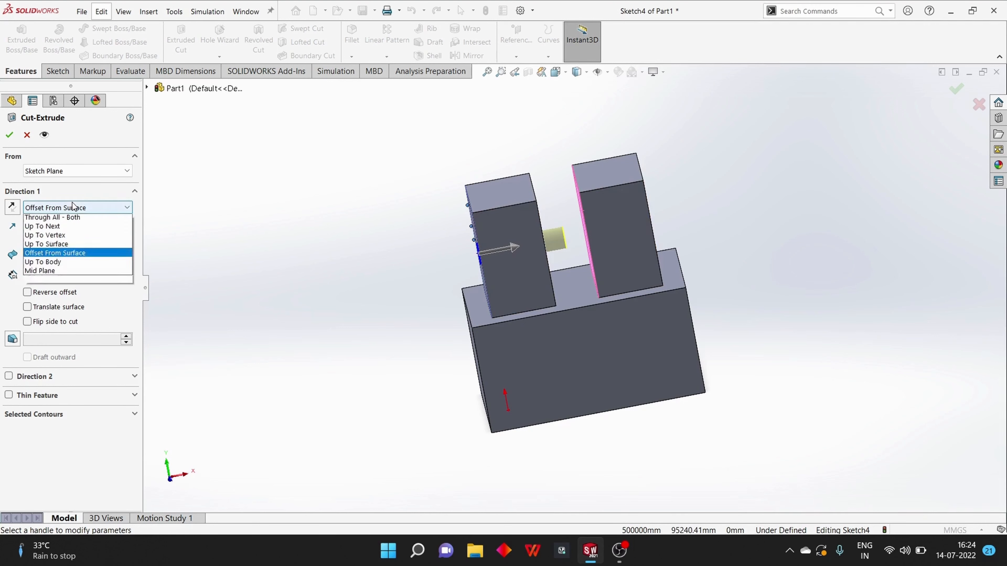
left_click(79, 281)
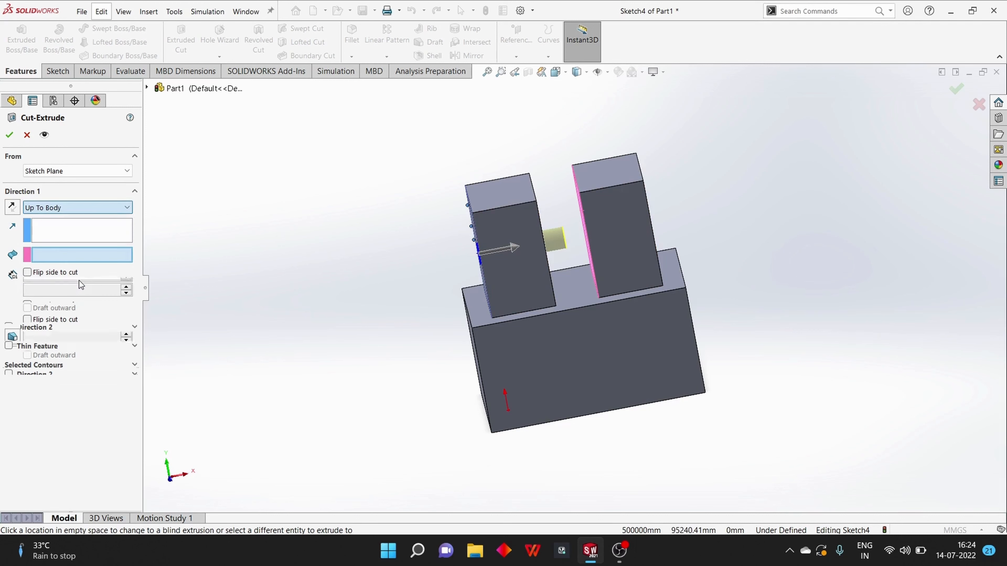
middle_click_drag(264, 281, 225, 294)
left_click(646, 242)
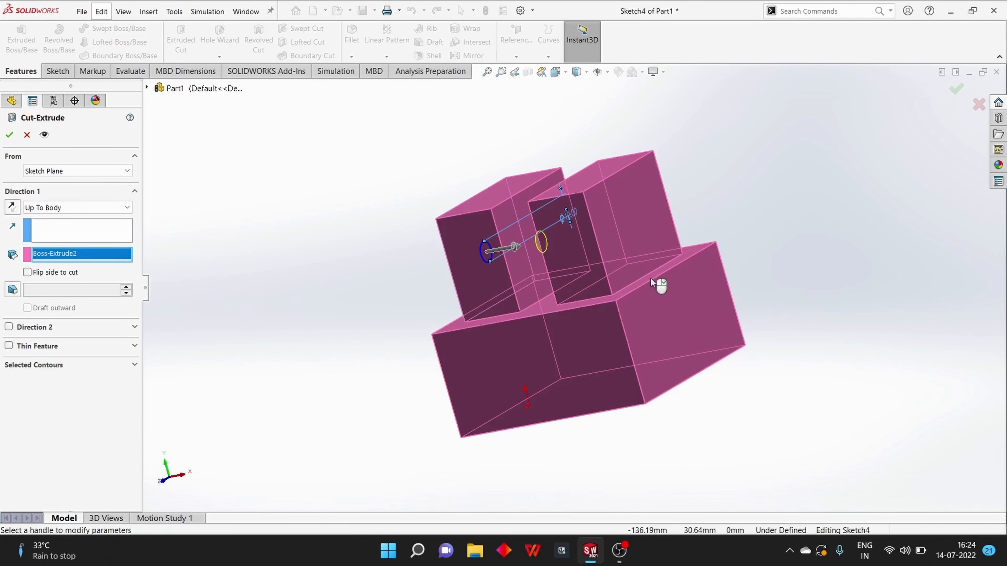
middle_click_drag(307, 299, 485, 323)
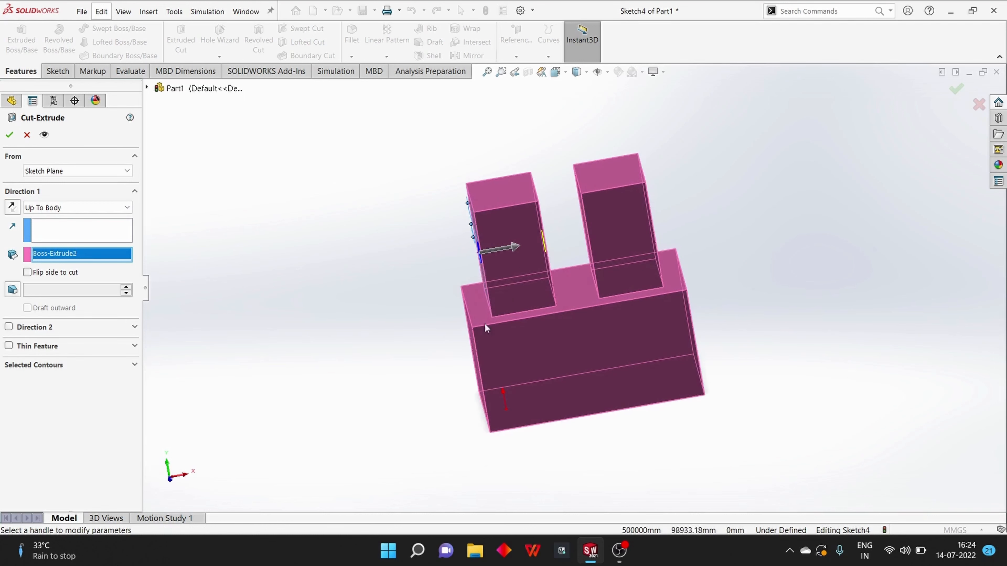
middle_click_drag(760, 317, 731, 325)
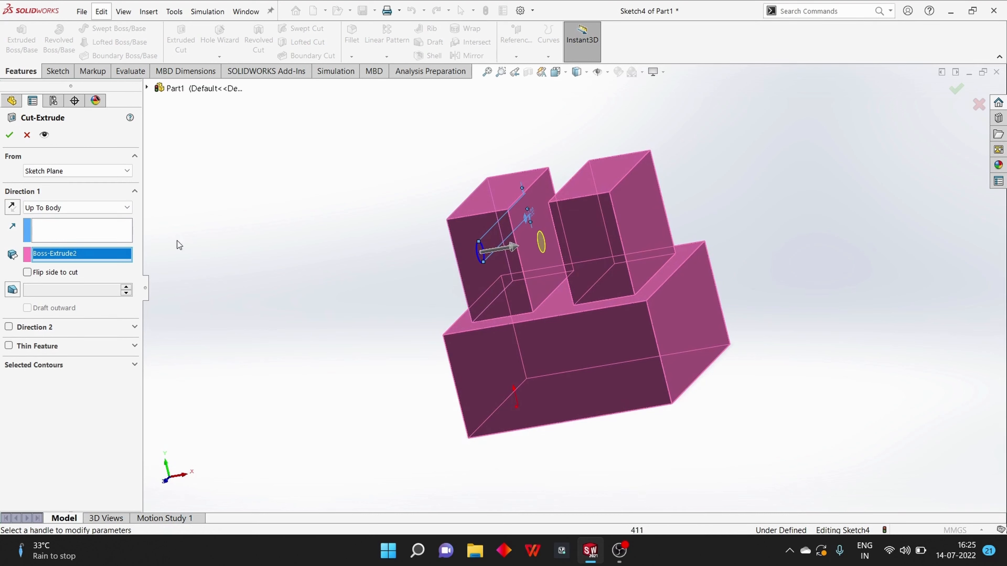
Change the end condition to Mid Plane, inspect the preview on both sides of the sketch plane, and cancel the cut
left_click(122, 211)
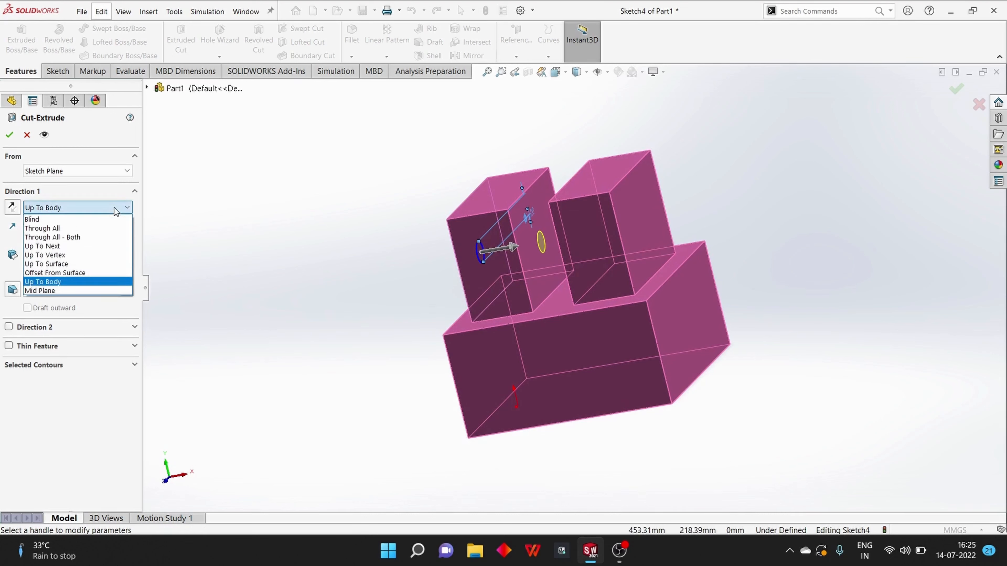
left_click(88, 289)
middle_click_drag(266, 290, 293, 300)
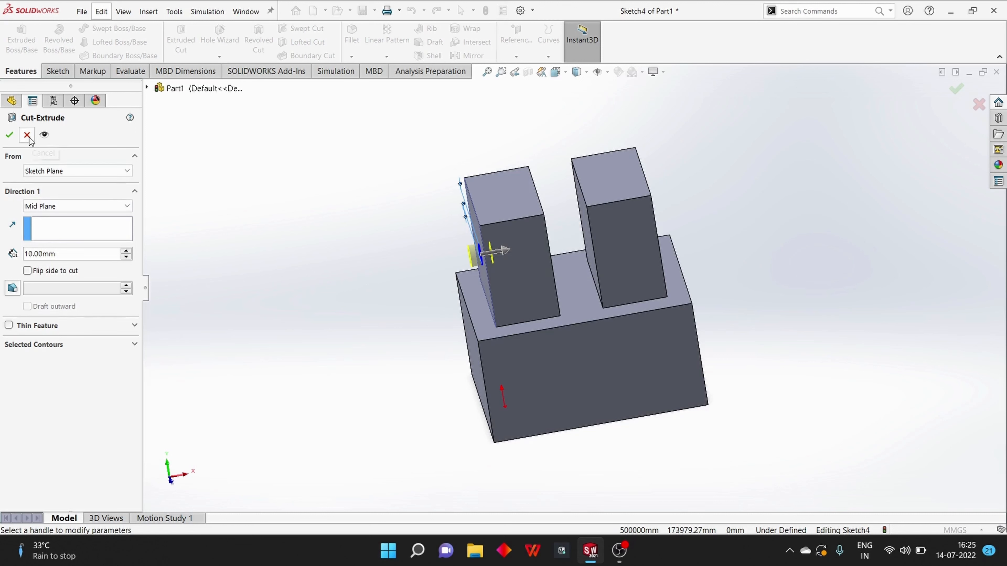
left_click(79, 205)
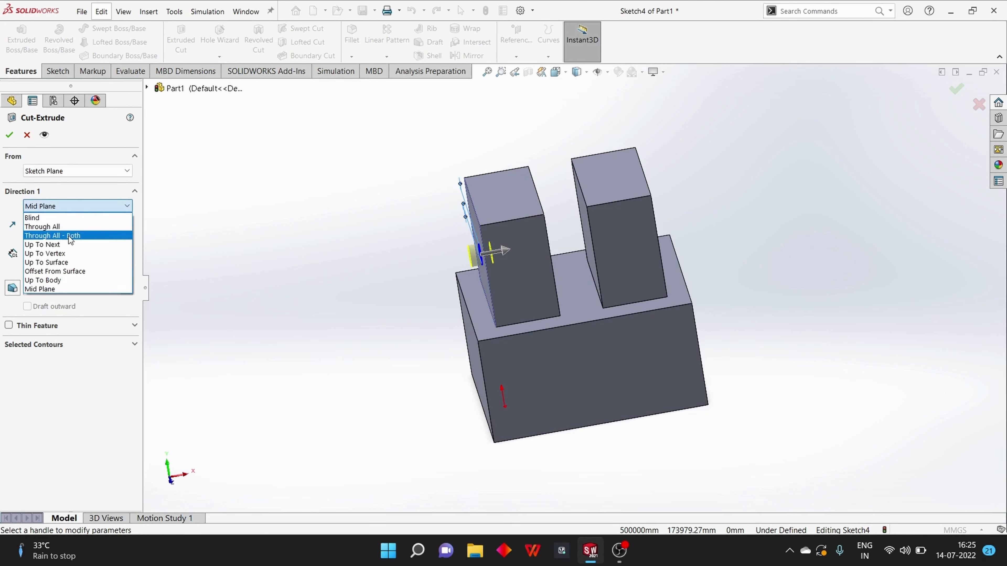
left_click(32, 137)
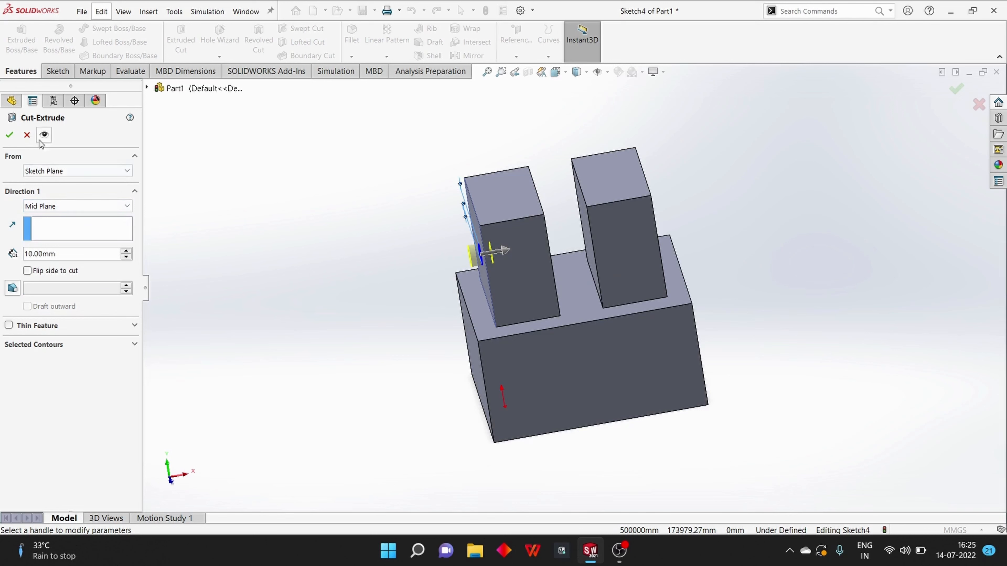
left_click(27, 136)
Exit the circle sketch on the left upright block's outer face and delete it from the part
left_click(64, 281)
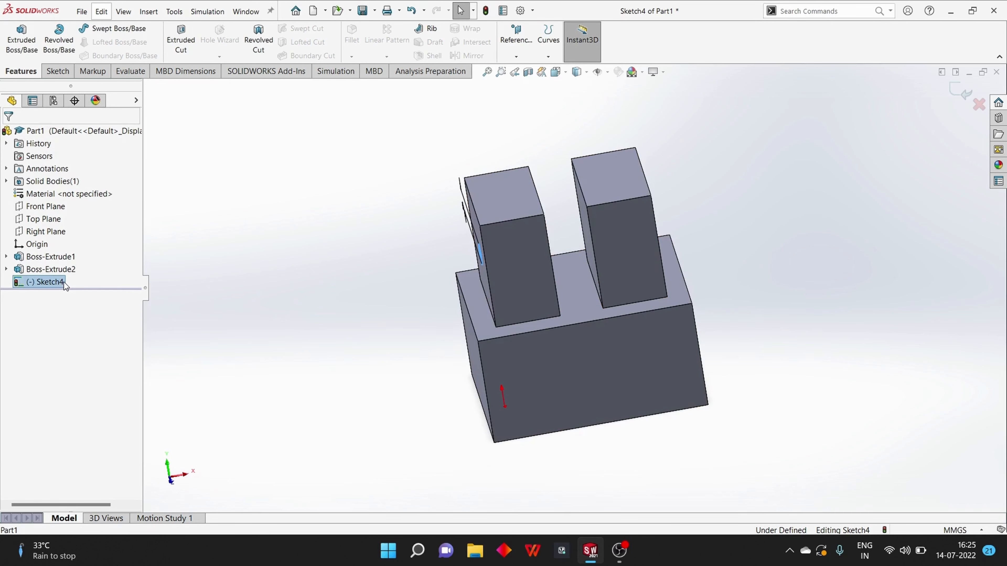
left_click(957, 91)
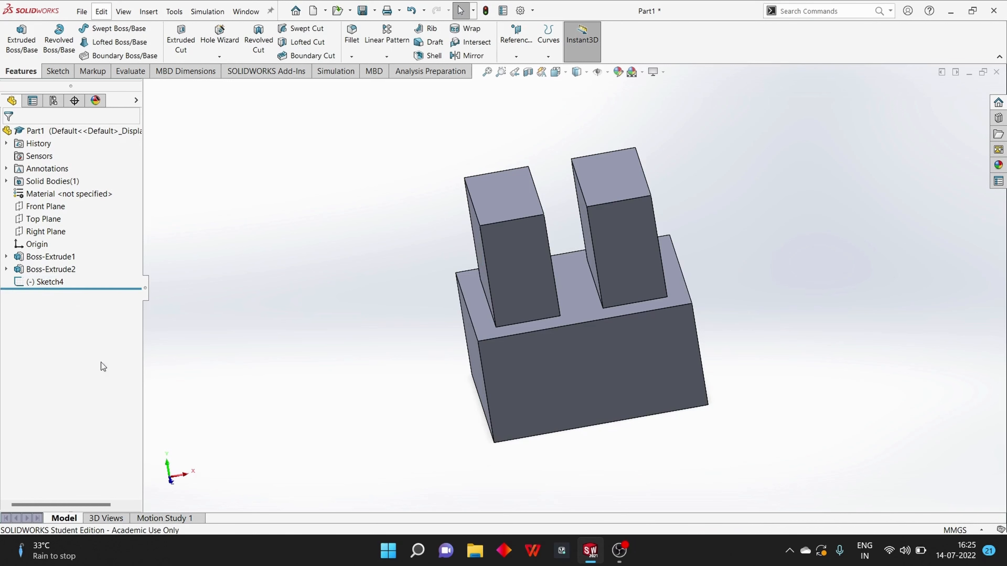
left_click(46, 282)
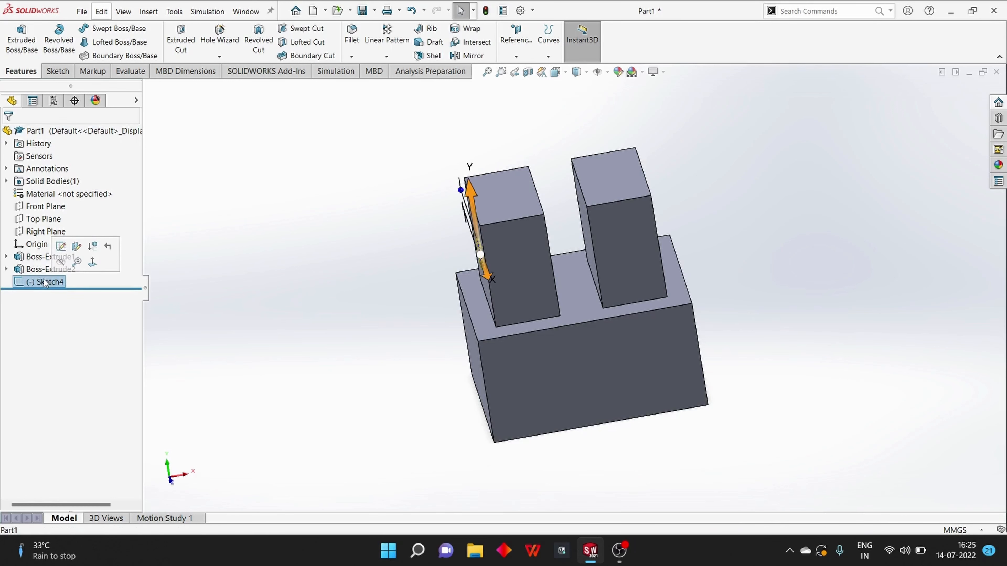
key("Delete")
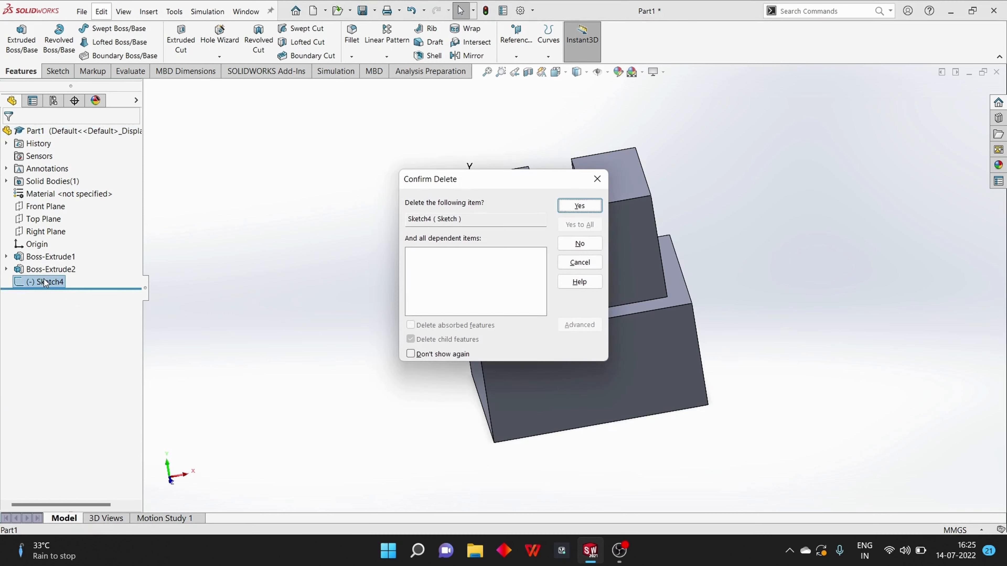
left_click(579, 206)
Sketch a circle about 23 mm in diameter at the centre of the left upright block's inner face
middle_click_drag(288, 255, 262, 234)
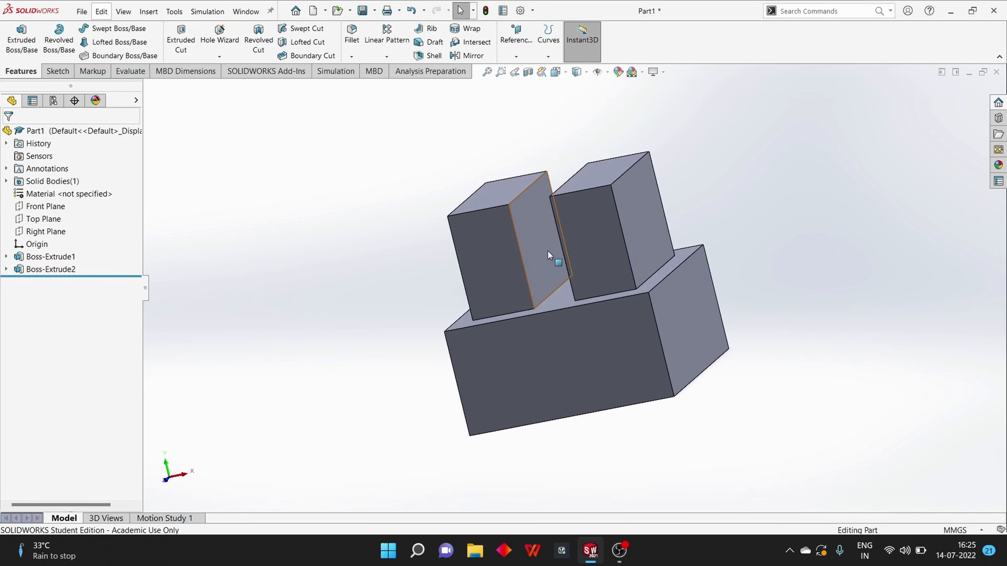
left_click(544, 243)
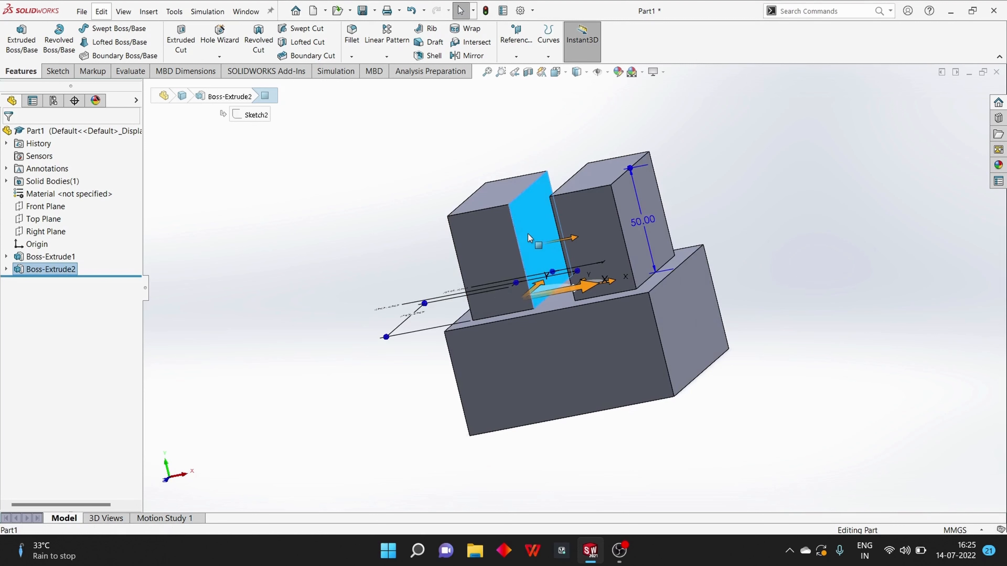
key("ctrl+8")
left_click(56, 71)
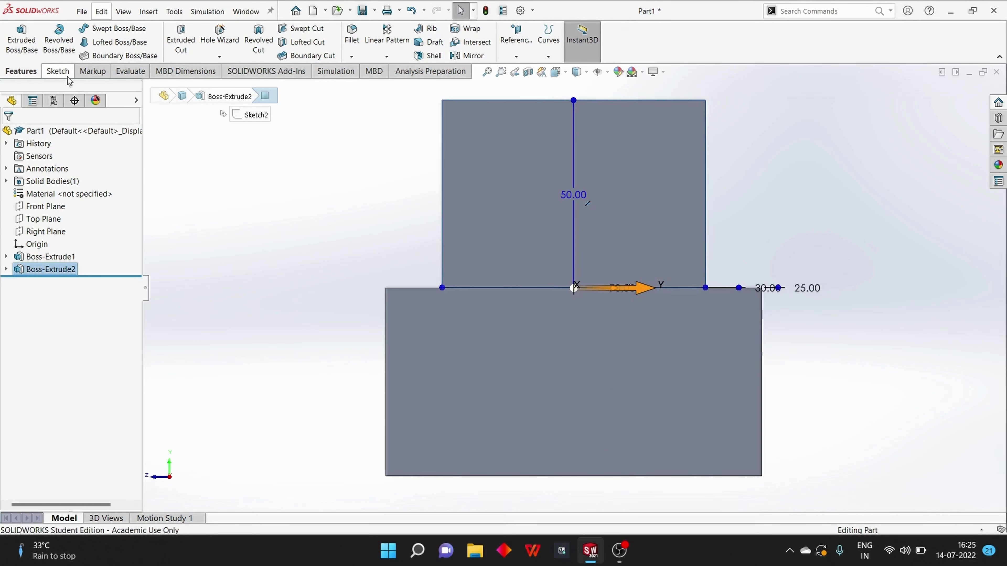
left_click(118, 28)
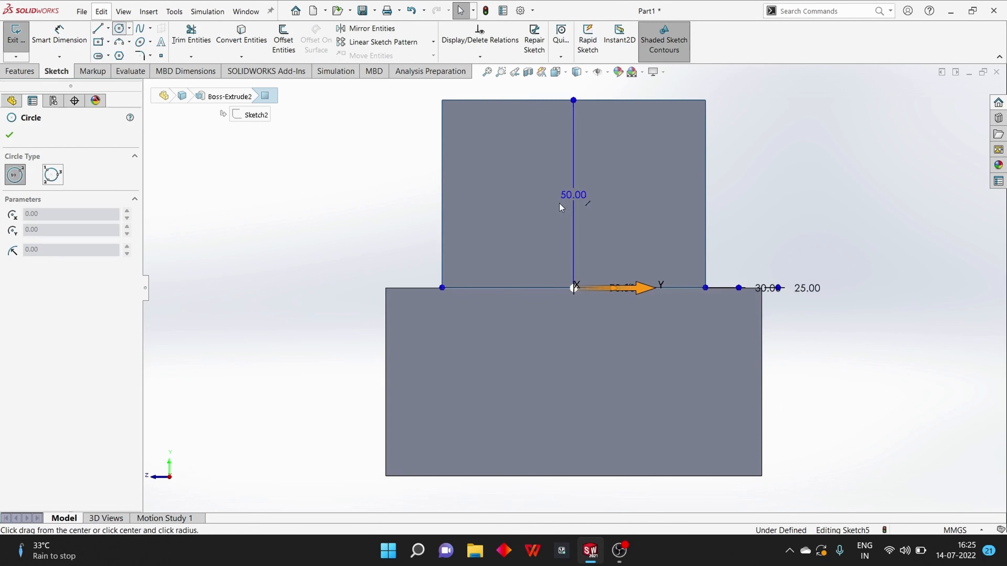
left_click(574, 194)
left_click(544, 228)
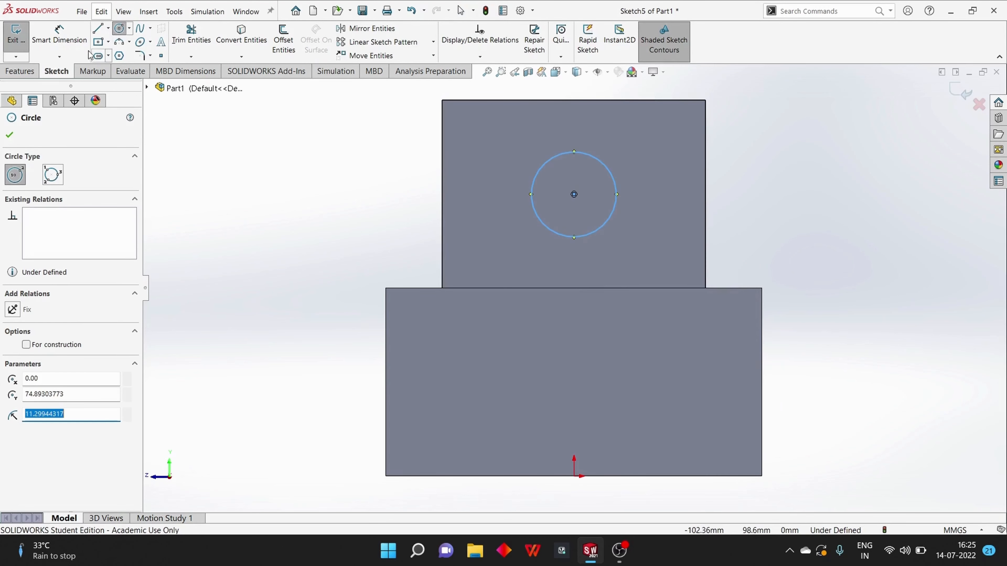
Dimension the circle's diameter to 20 mm
left_click(72, 43)
left_click(73, 43)
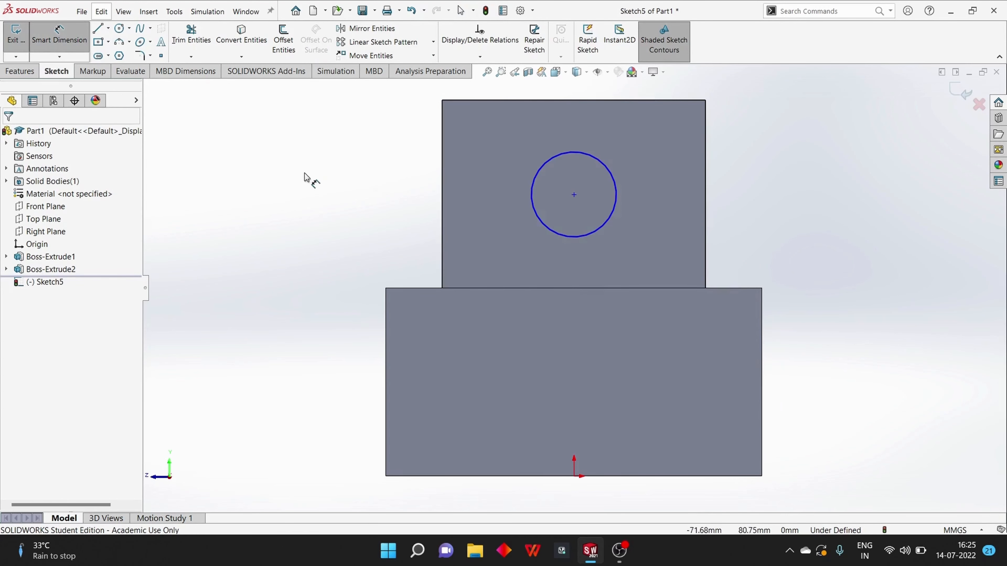
left_click(534, 203)
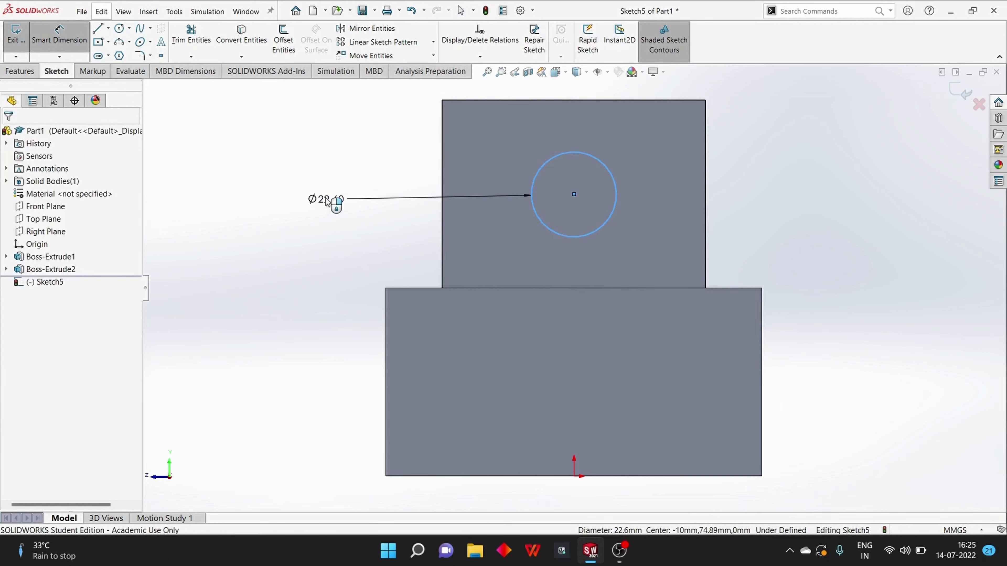
left_click(325, 200)
type("20")
key("Return")
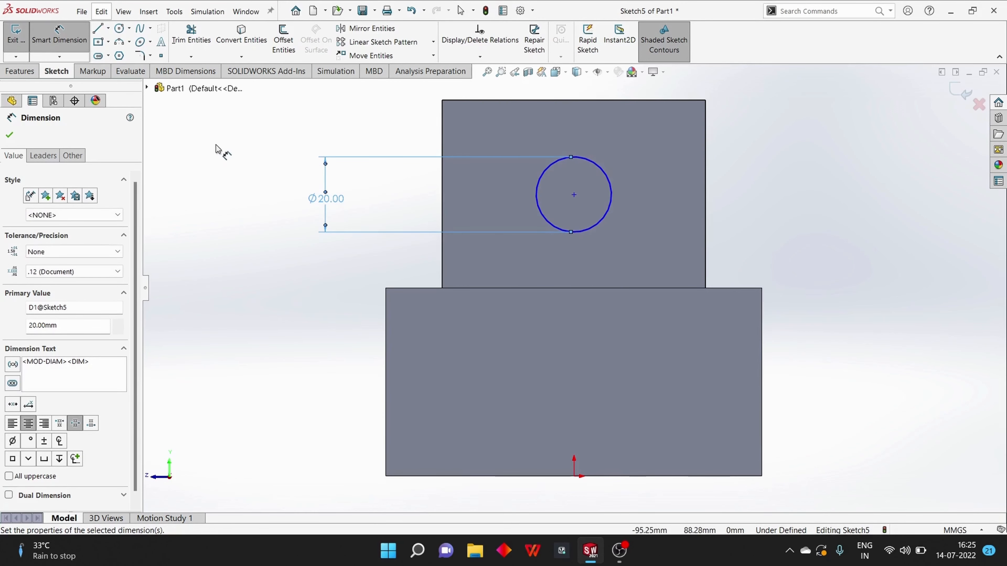
left_click(10, 135)
Start an Extruded Cut from the circle with the Through All - Both end condition and inspect the preview through both upright blocks
middle_click_drag(181, 169, 345, 218)
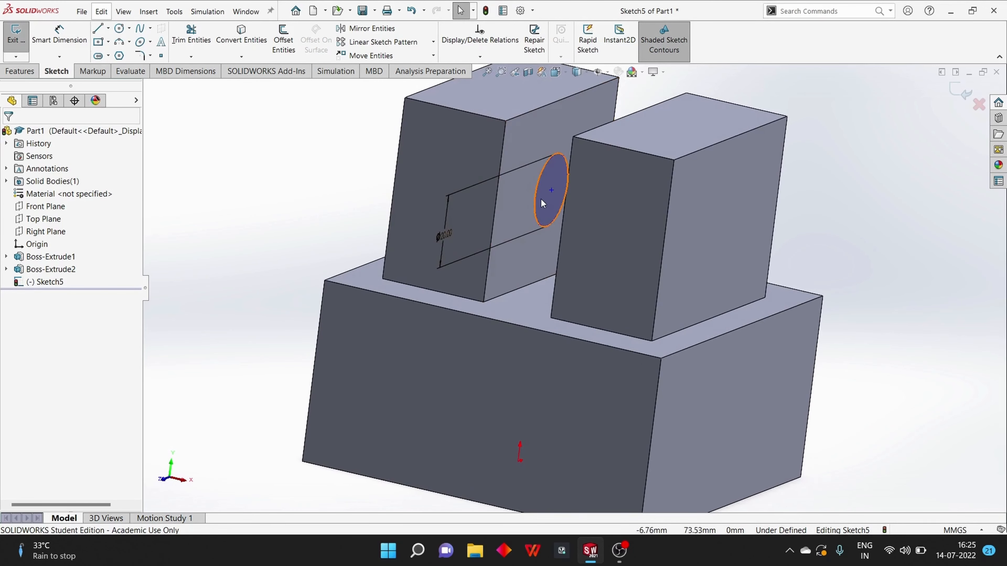
left_click(12, 71)
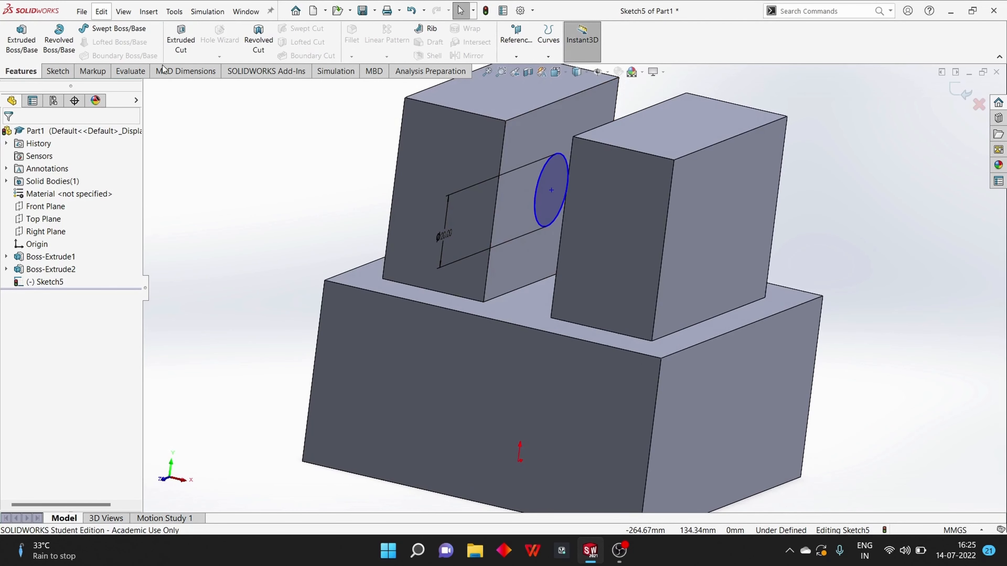
left_click(185, 42)
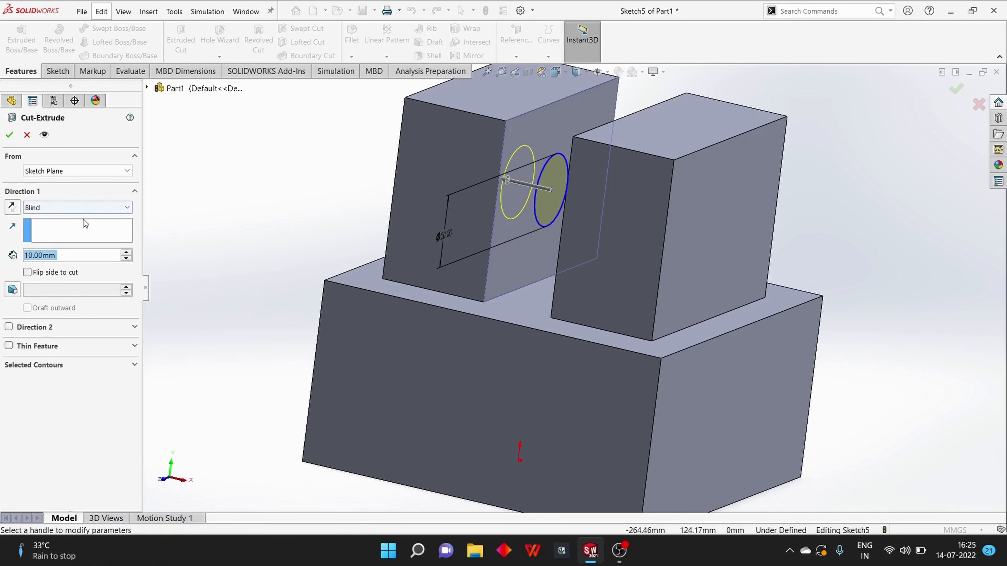
left_click(85, 208)
left_click(86, 237)
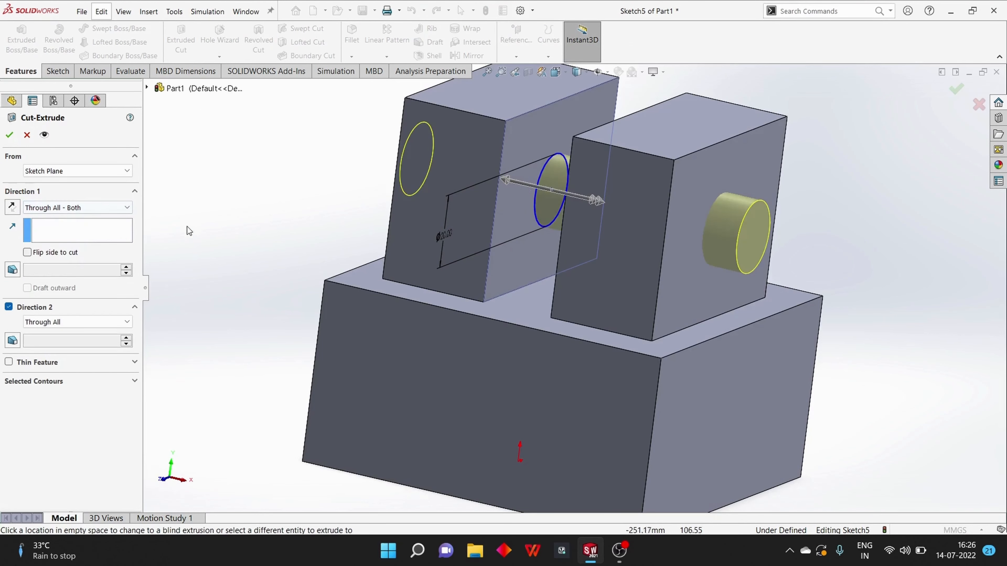
middle_click_drag(188, 227, 222, 234)
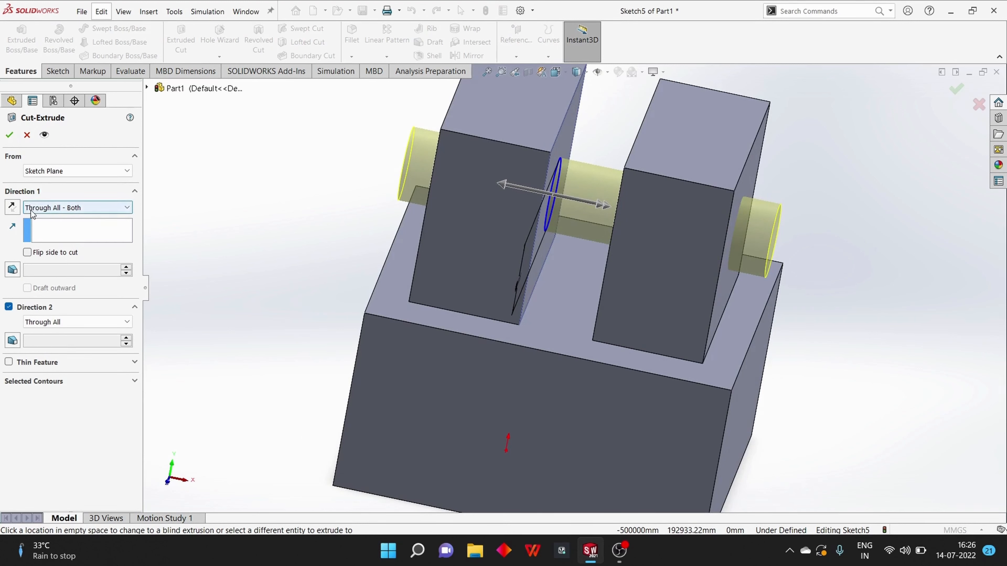
Flip the side to cut so that material outside the circle is removed, and inspect the preview
left_click(28, 252)
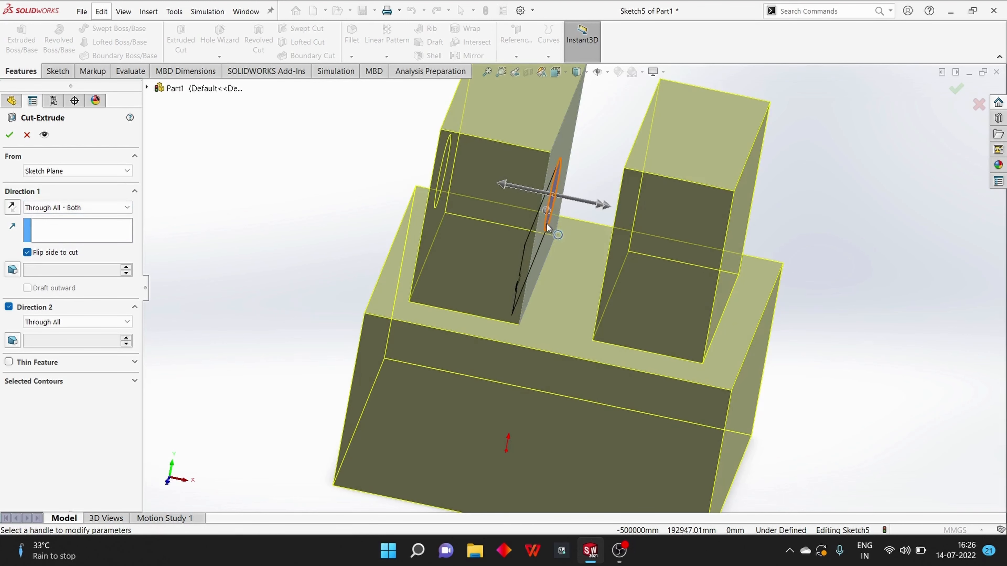
middle_click_drag(305, 180, 497, 256)
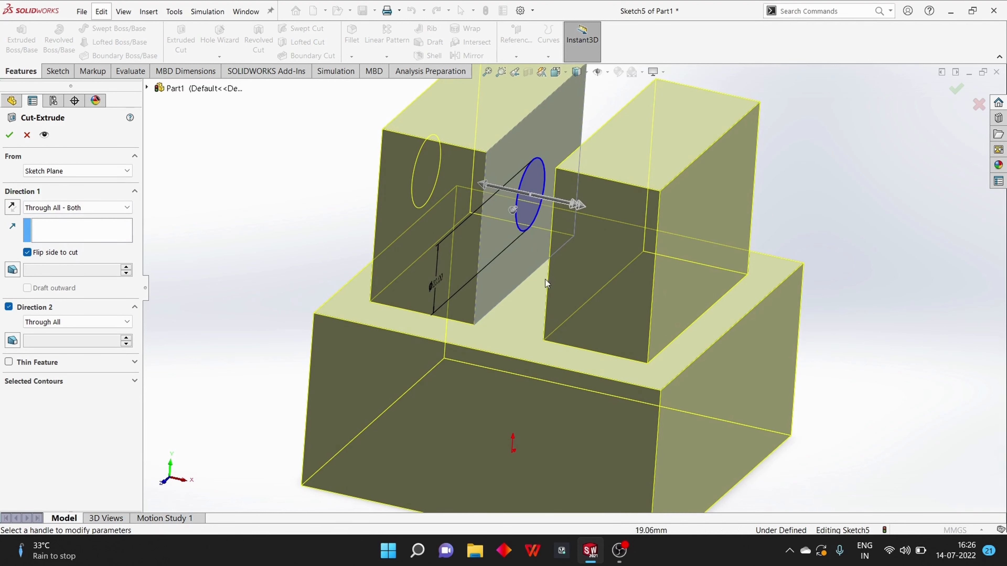
Turn off the flipped side to cut so material inside the circle is removed, and inspect the Through All - Both preview
left_click(30, 255)
scroll(366, 174, "down", 2)
scroll(367, 173, "up", 4)
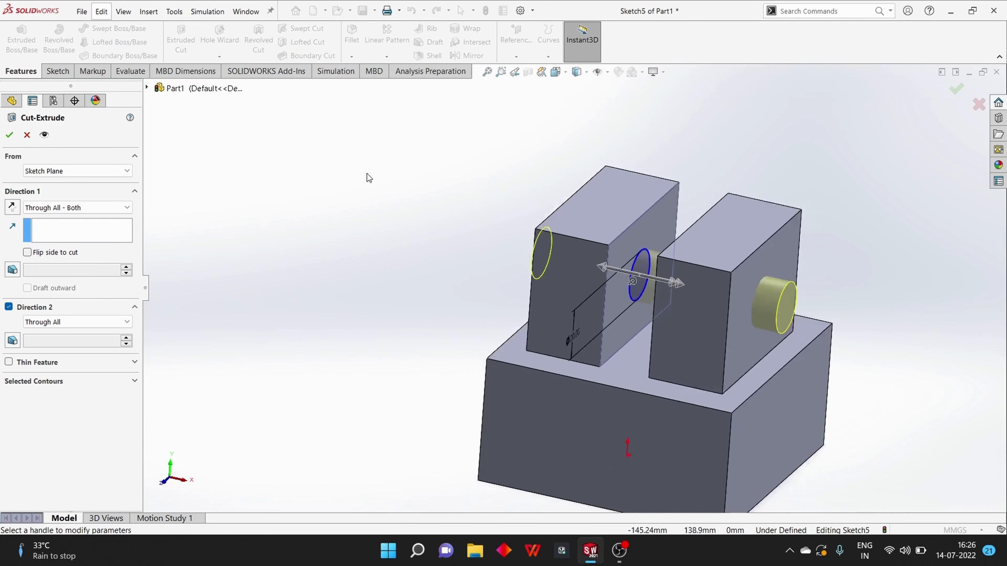
scroll(366, 173, "up", 2)
middle_click_drag(401, 210, 428, 209)
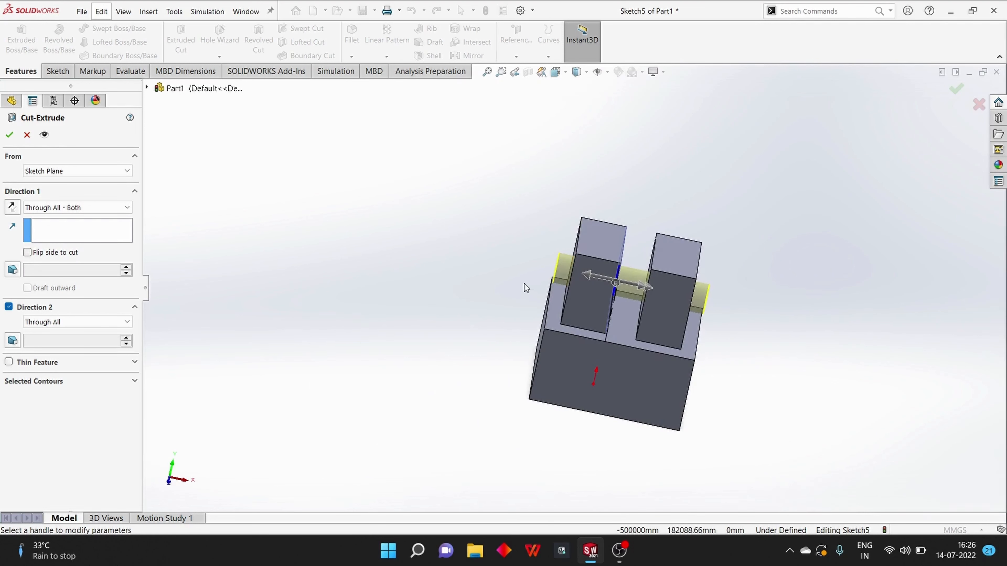
Change the cut's end condition to Mid Plane with a 20 mm depth, finish it and inspect the cut in the block
left_click(36, 208)
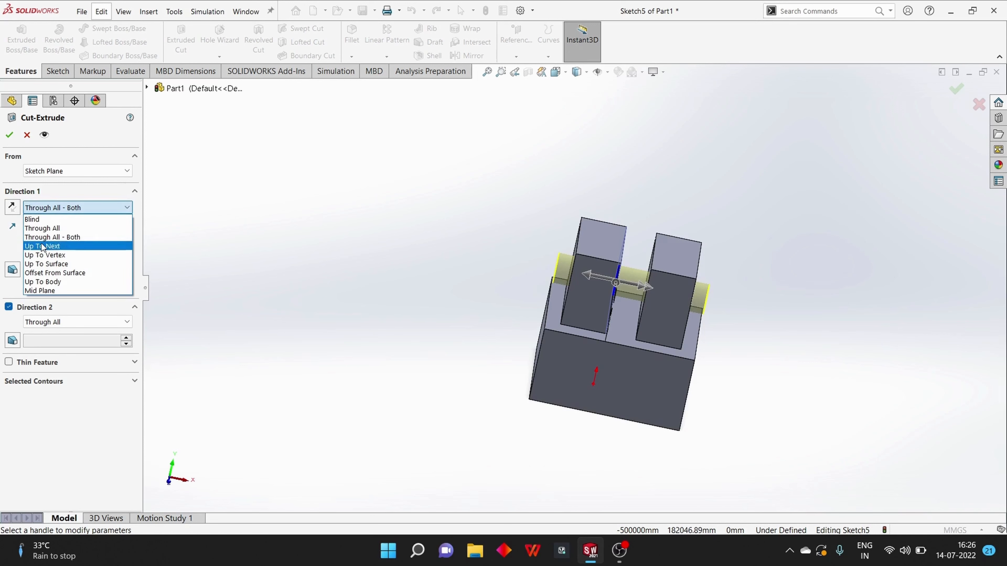
left_click(42, 291)
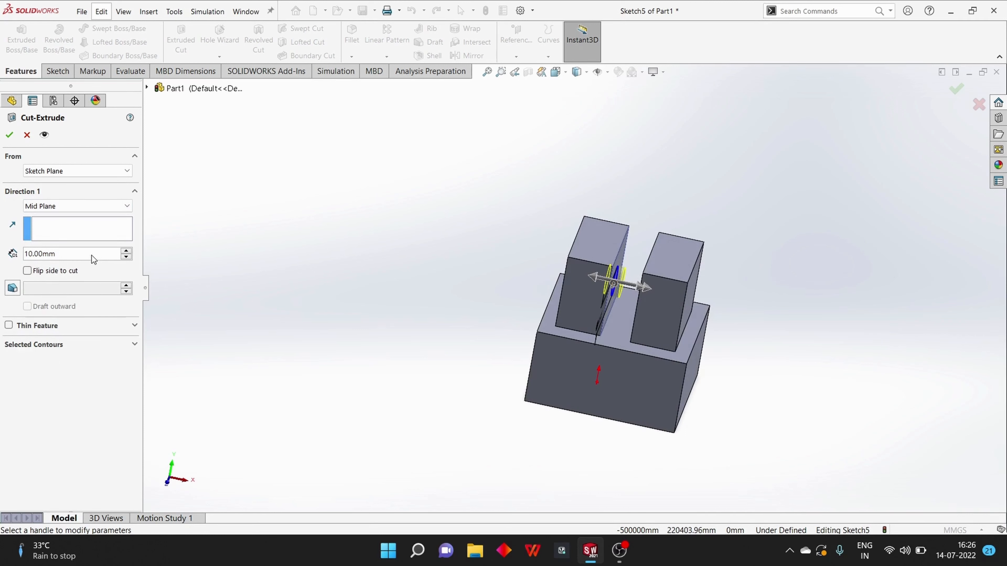
left_click_drag(92, 257, 34, 253)
type("20")
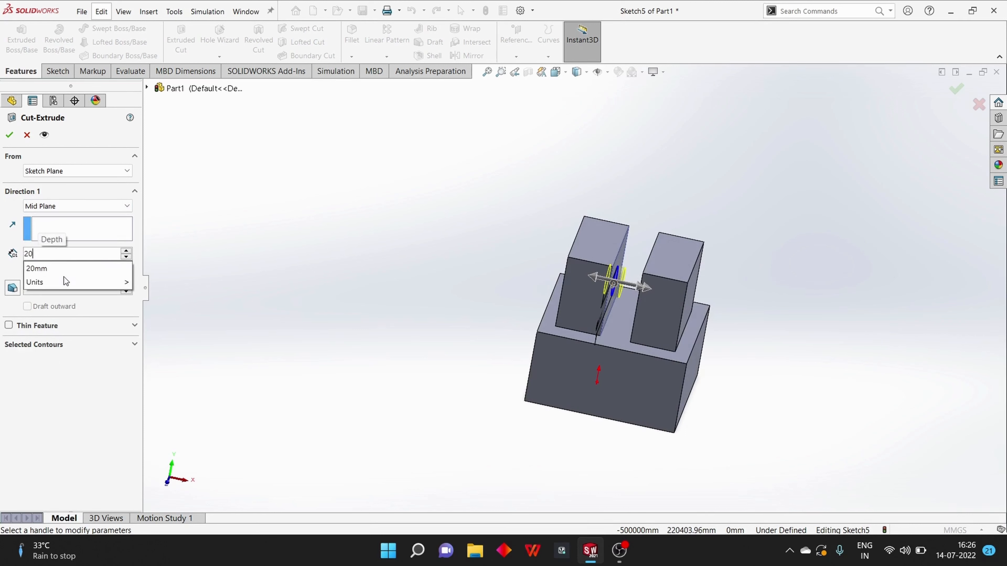
key("Return")
middle_click_drag(427, 248, 442, 216)
left_click(14, 136)
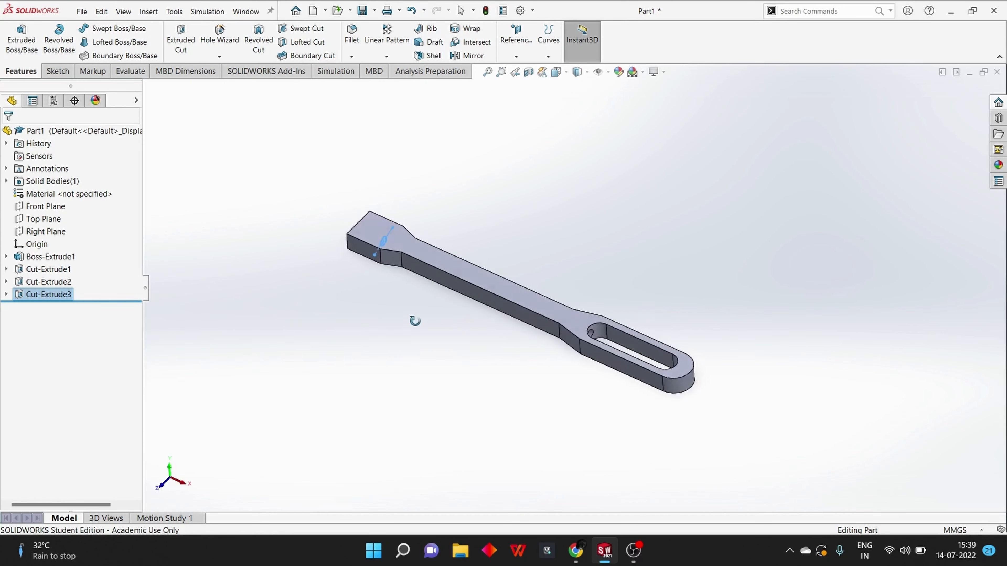
middle_click_drag(414, 319, 436, 220)
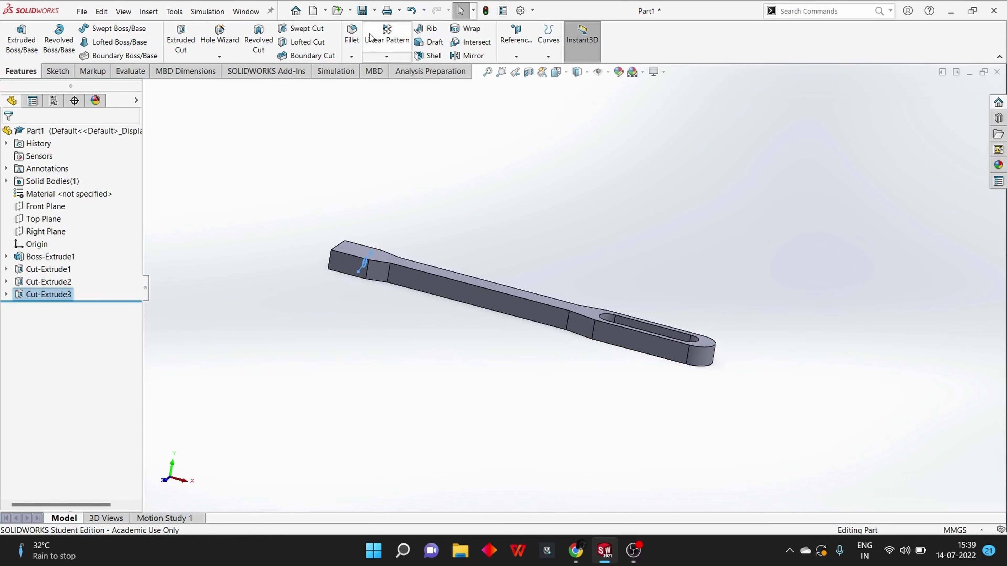
Apply a 2.5 mm symmetric fillet to the two broad opposite faces of the slotted handle and inspect the rounded edges
left_click(350, 38)
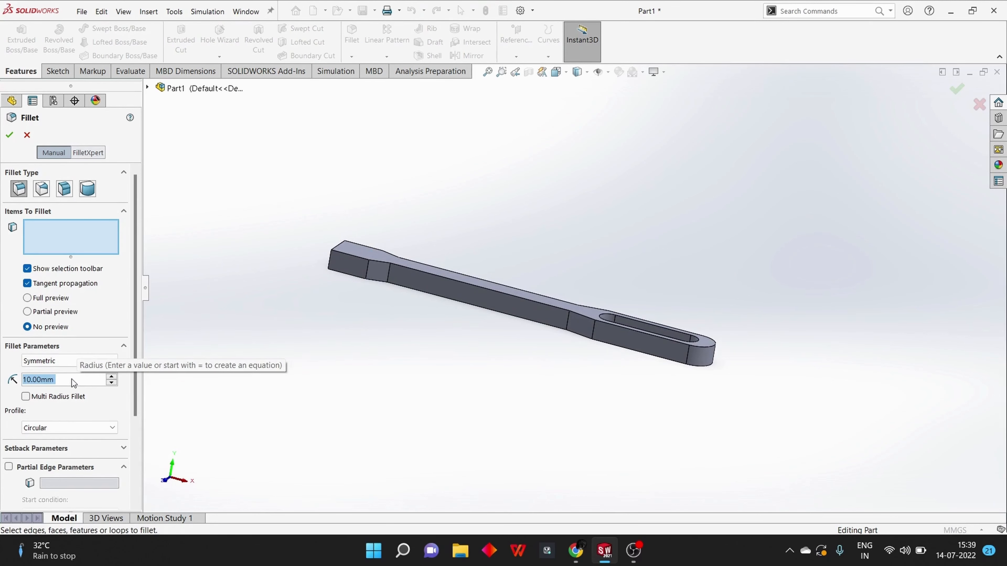
type("2.5")
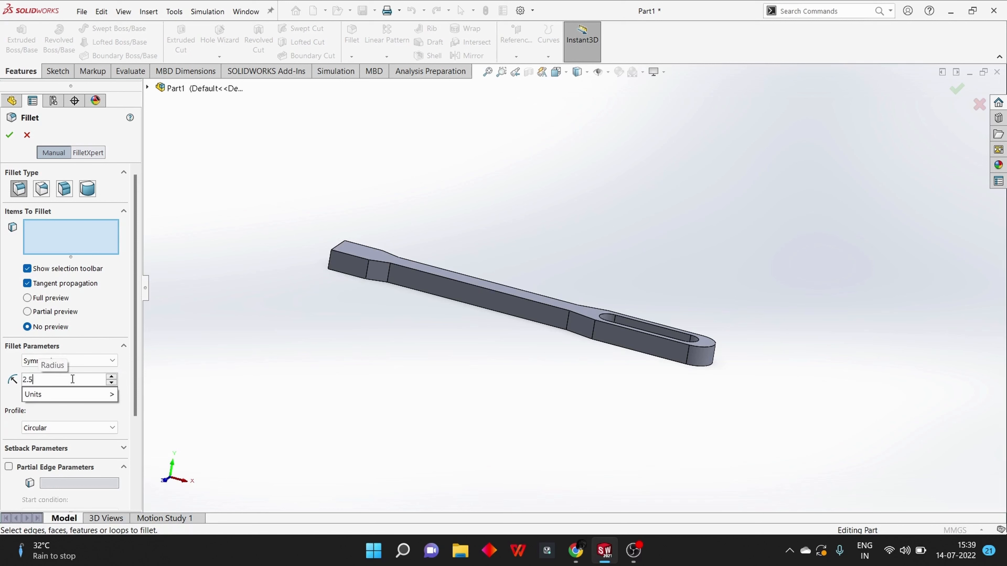
key("Return")
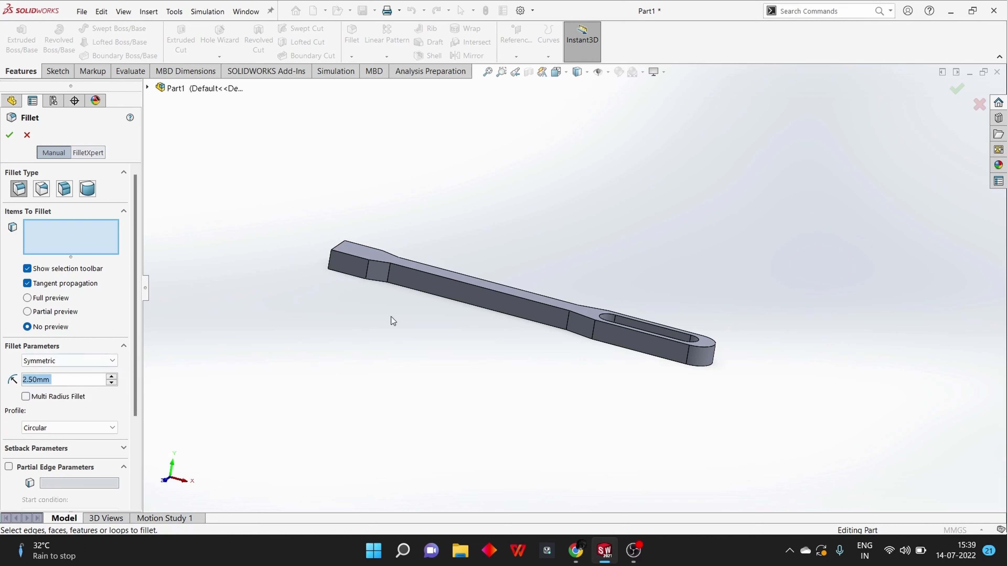
middle_click_drag(440, 318, 436, 274)
left_click(471, 278)
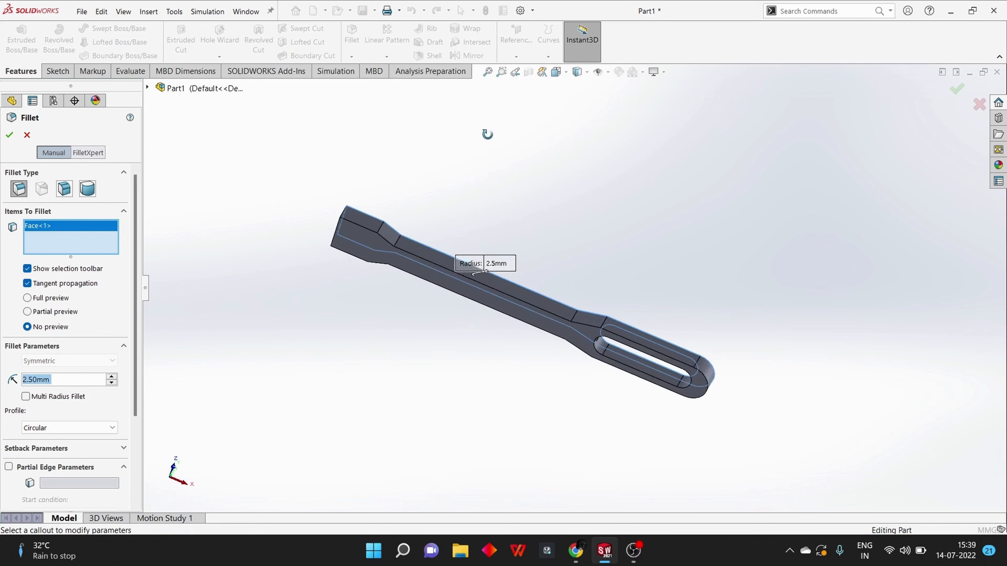
left_click(425, 269)
middle_click_drag(380, 350, 456, 293)
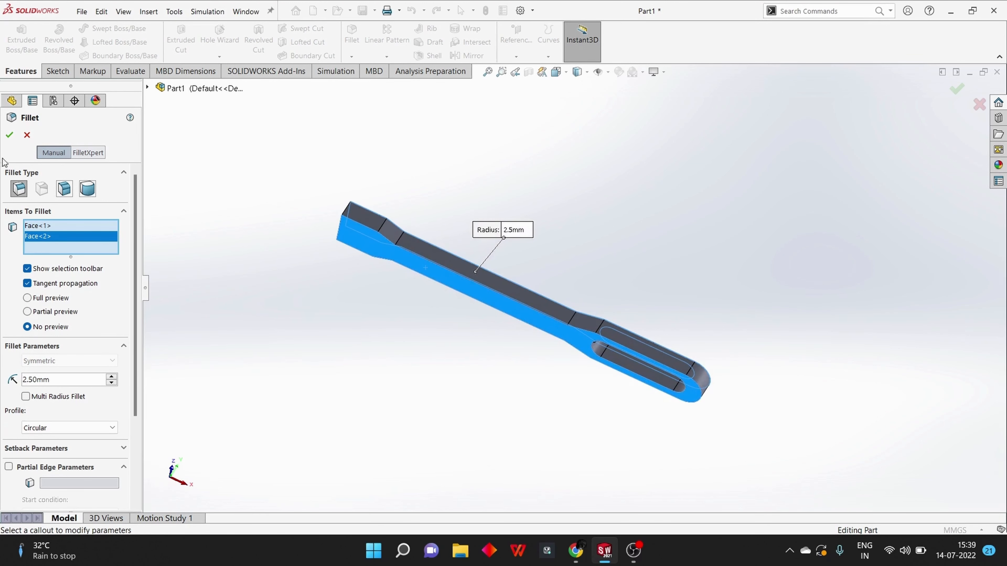
left_click(12, 136)
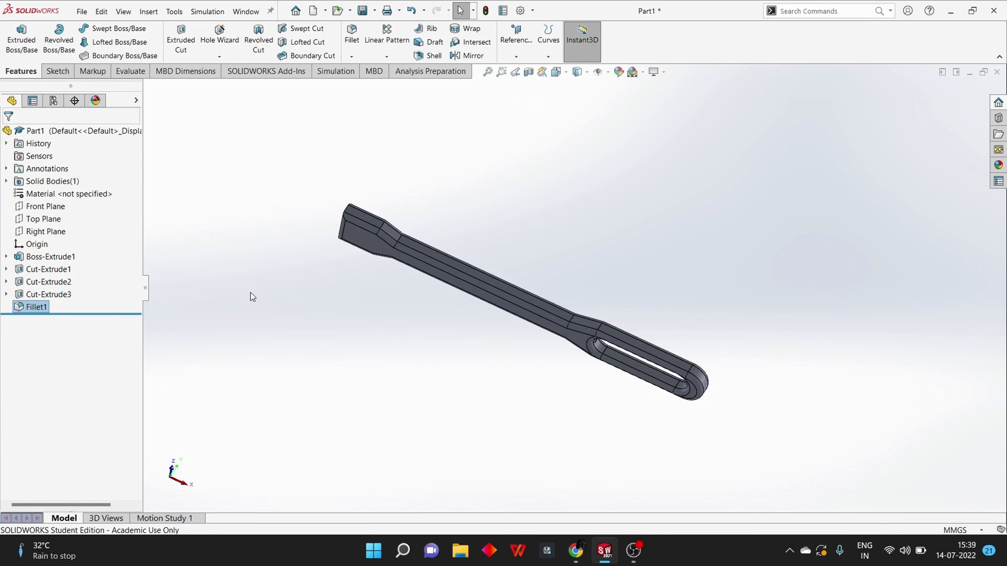
middle_click_drag(328, 259, 491, 307)
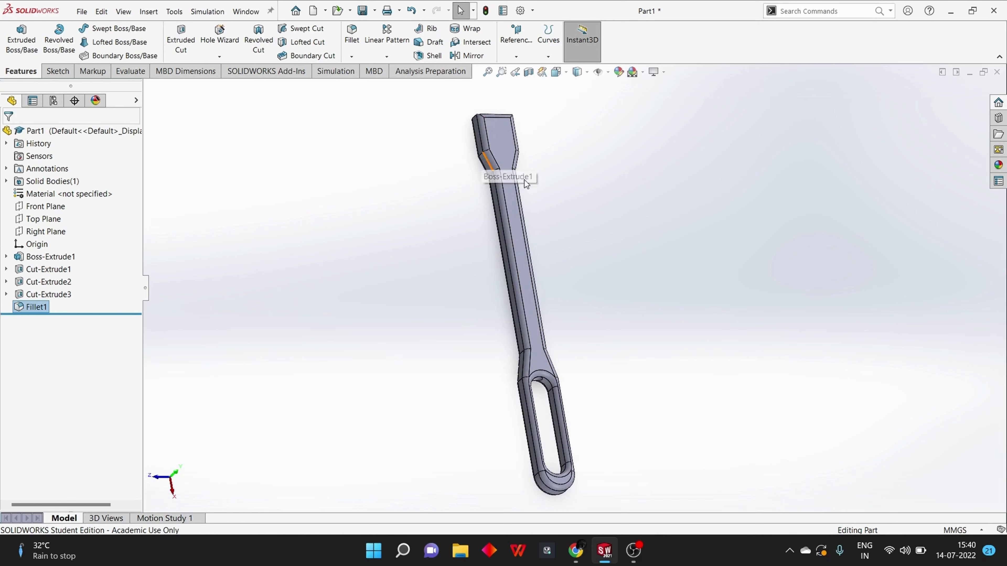
middle_click_drag(478, 184, 551, 191)
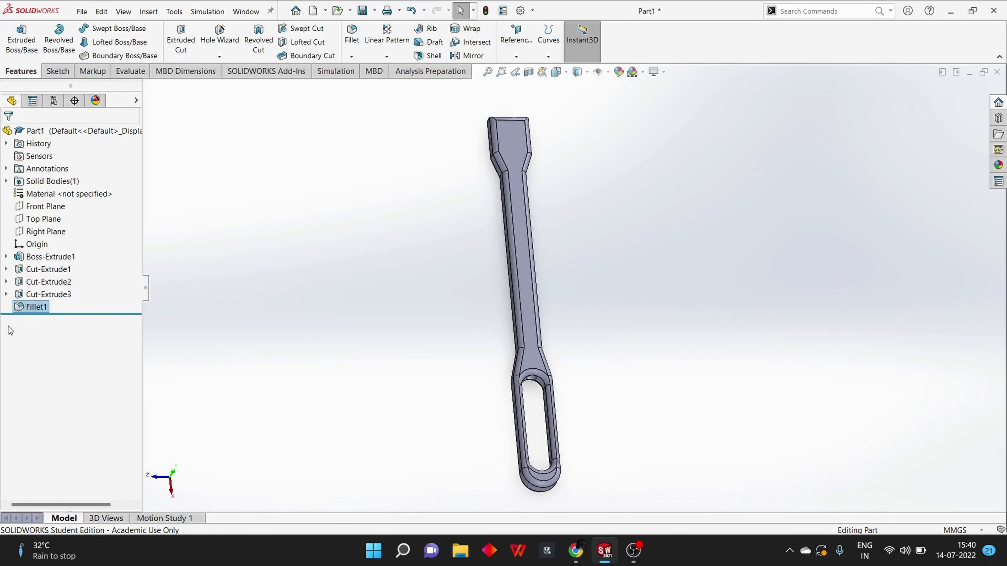
Edit the fillet to include the side faces of the solid end and its taper, removing the two stray edges from the selection
right_click(30, 309)
left_click(38, 276)
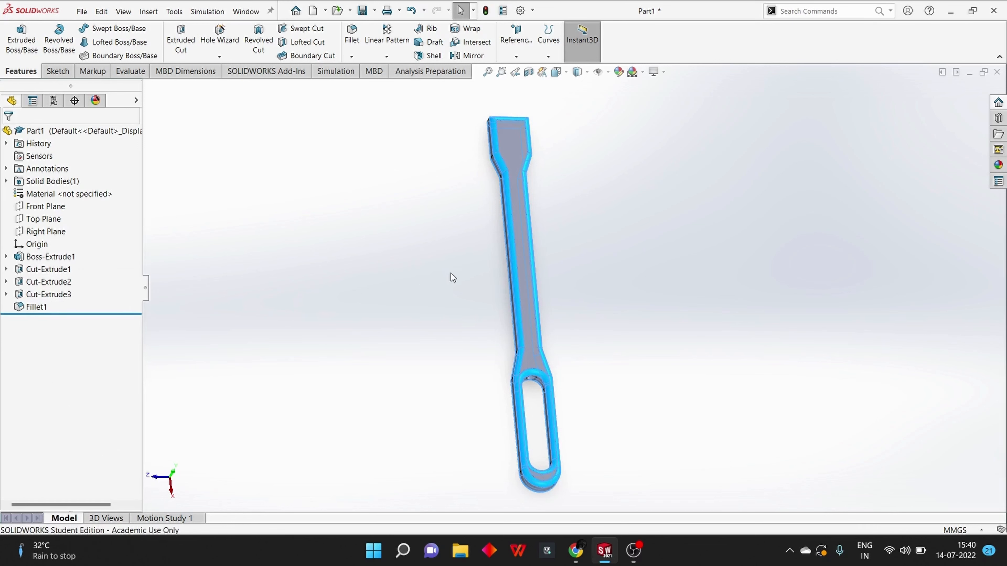
middle_click_drag(458, 266, 514, 291)
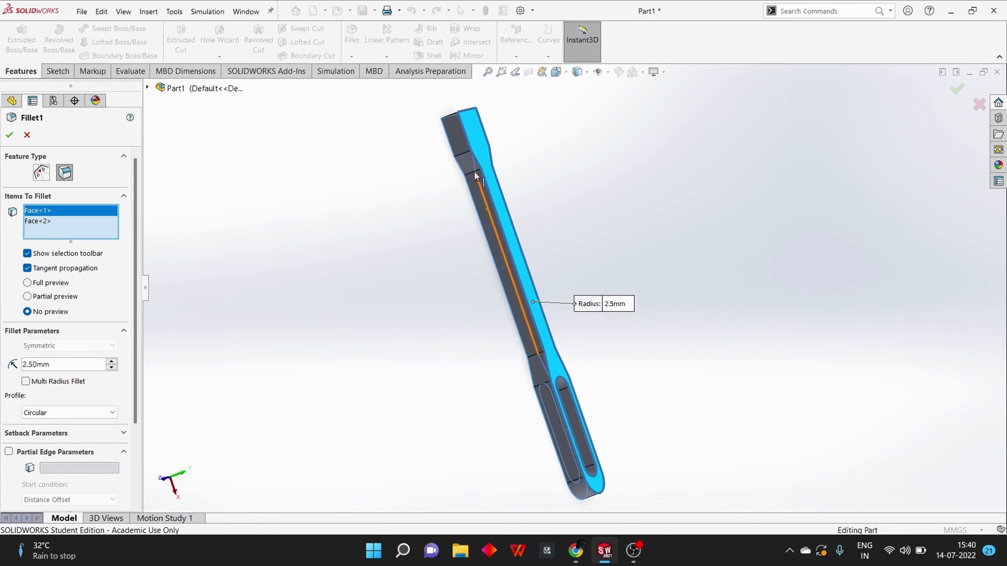
left_click(465, 157)
left_click(467, 189)
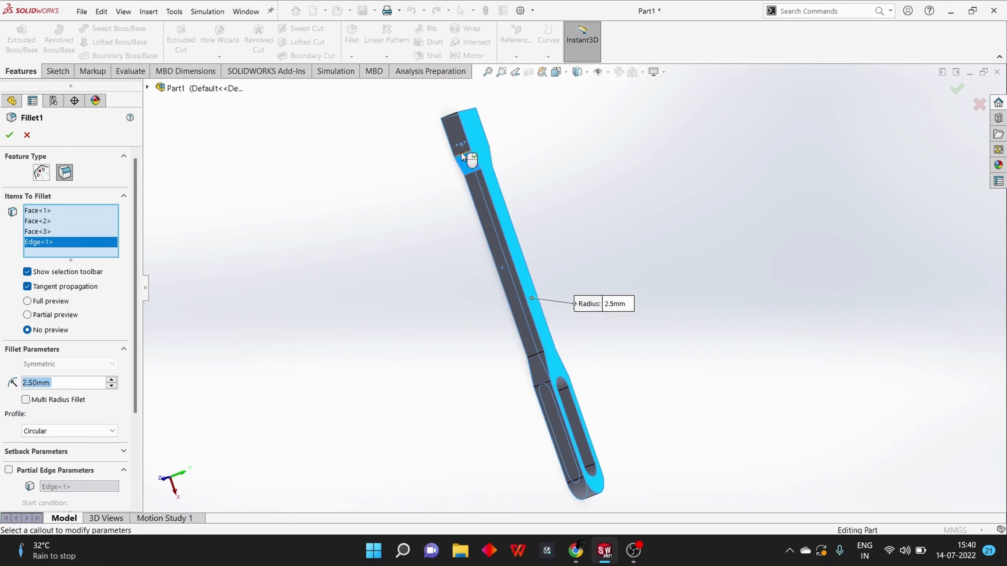
left_click(453, 137)
left_click(457, 136)
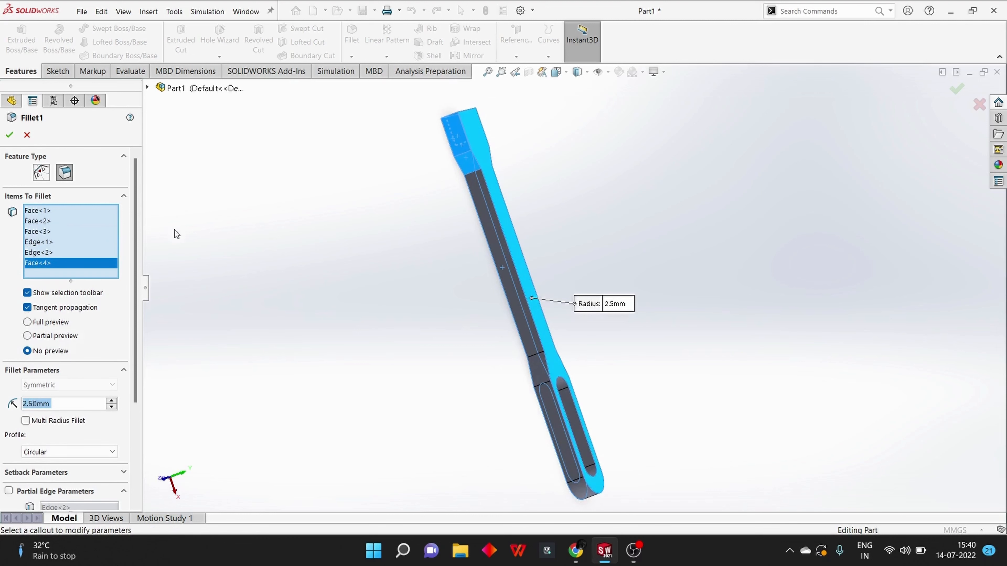
left_click(62, 253)
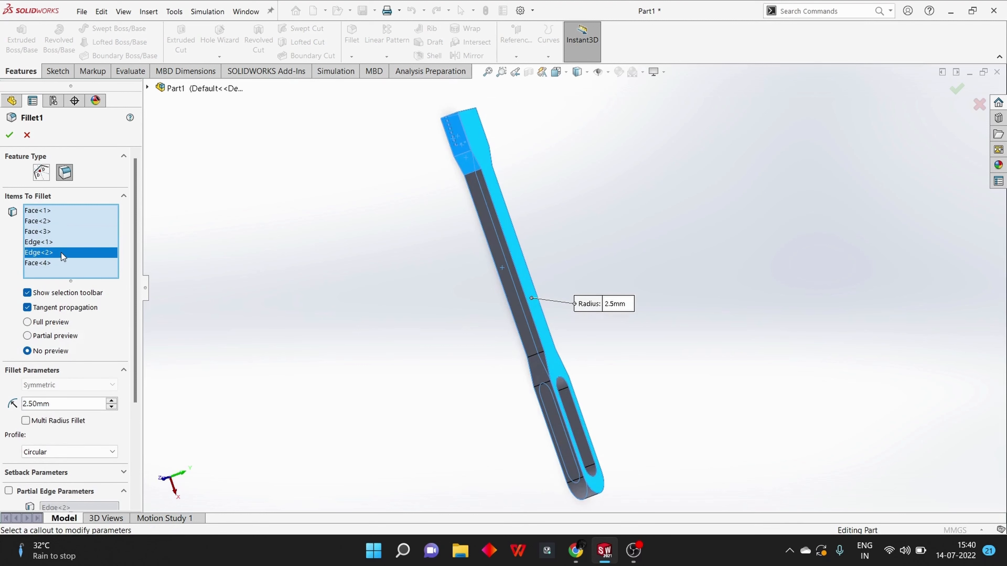
left_click(61, 242)
key("Delete")
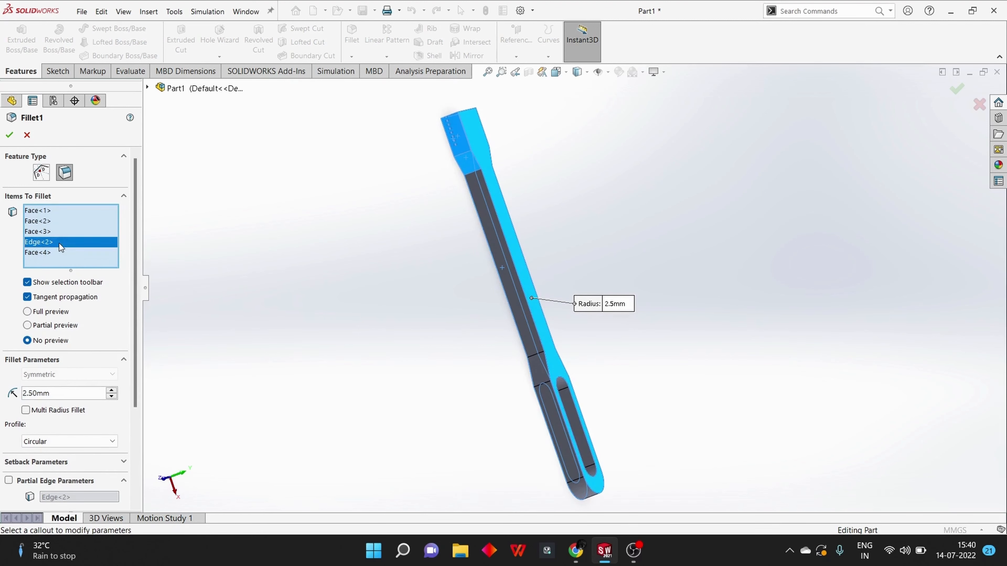
key("Delete")
Add the remaining flat faces along the same side to the fillet: the shaft, the second taper and the slotted end
left_click(497, 239)
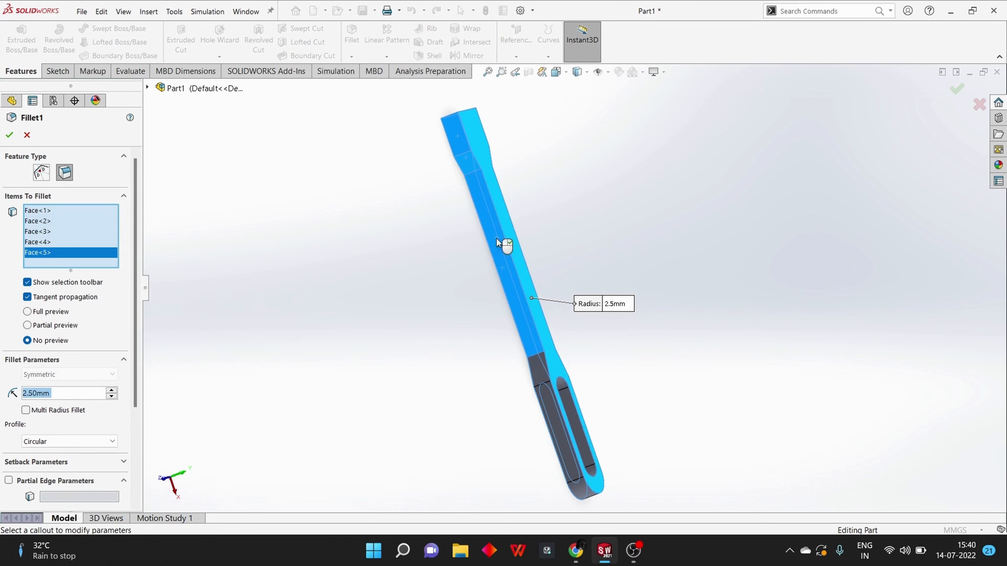
left_click(542, 376)
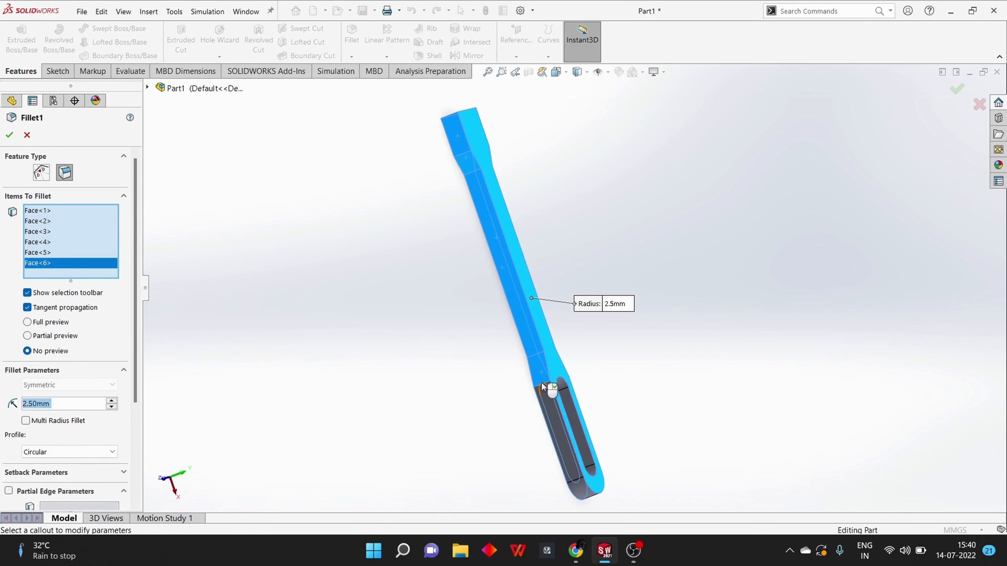
left_click(545, 398)
Clear the stray edges on the slotted end and shaft from the fillet selection and restore the radius to 2.5 mm
middle_click_drag(528, 434, 386, 411)
left_click(463, 419)
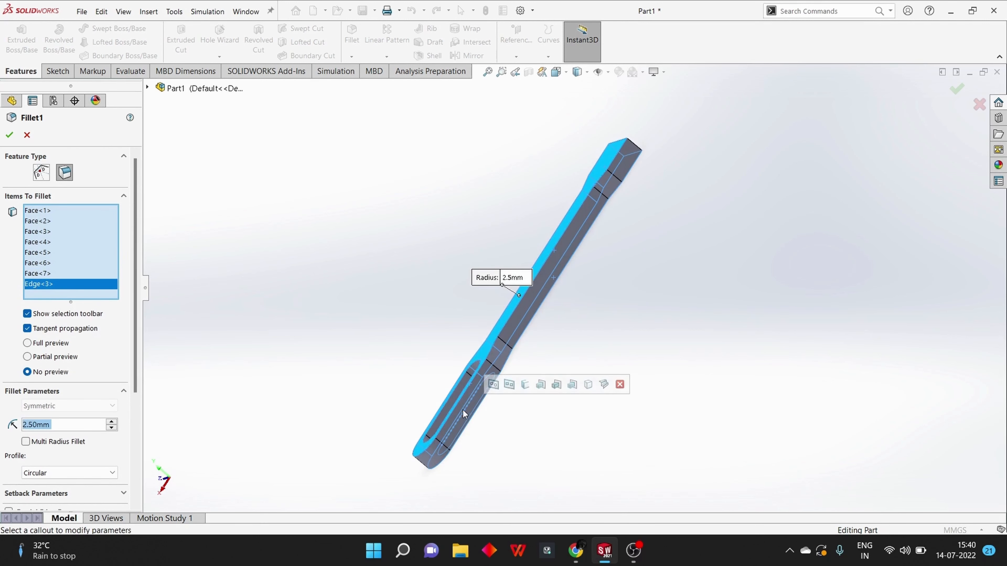
key("Delete")
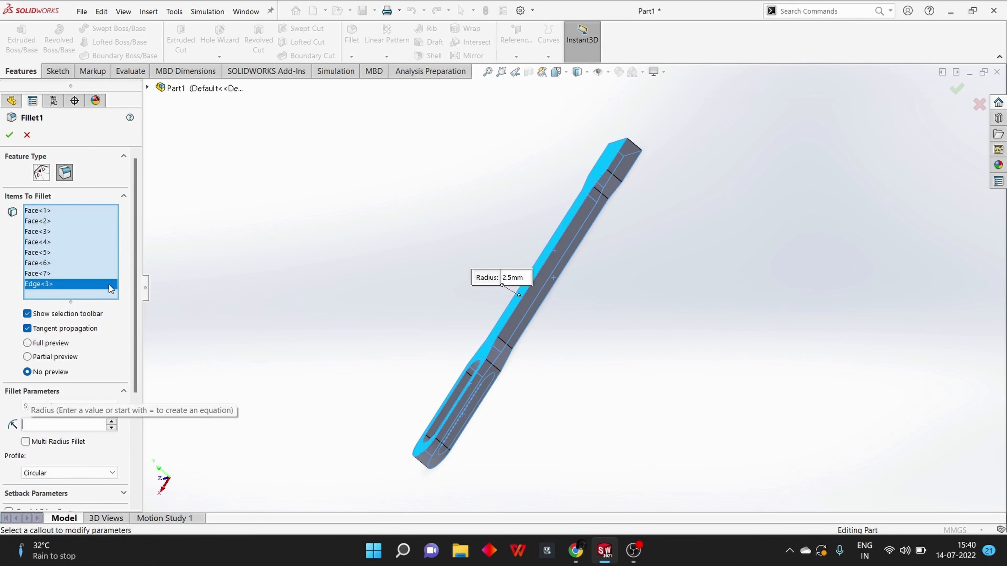
key("Delete")
key("Delete")
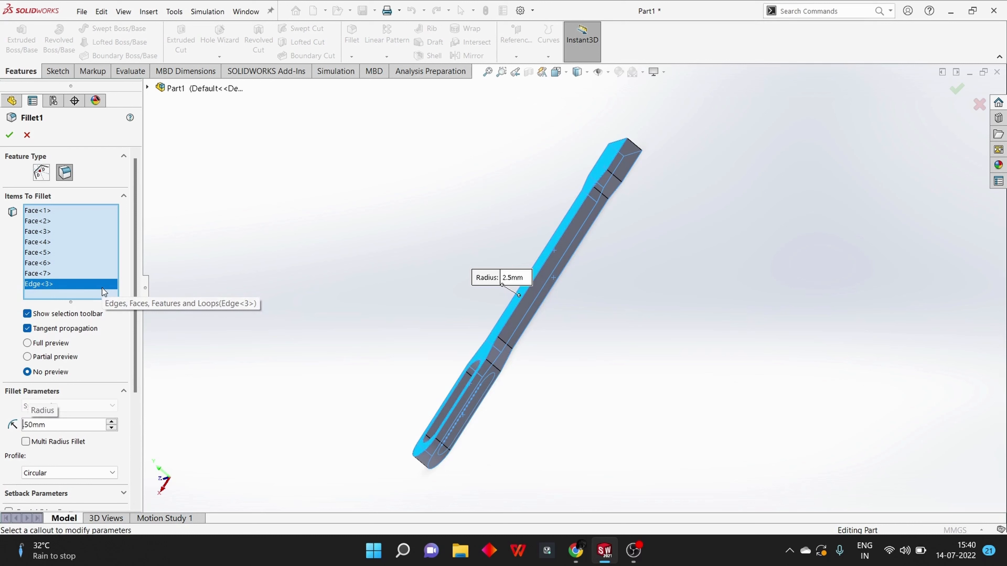
type(".")
key("Return")
right_click(98, 286)
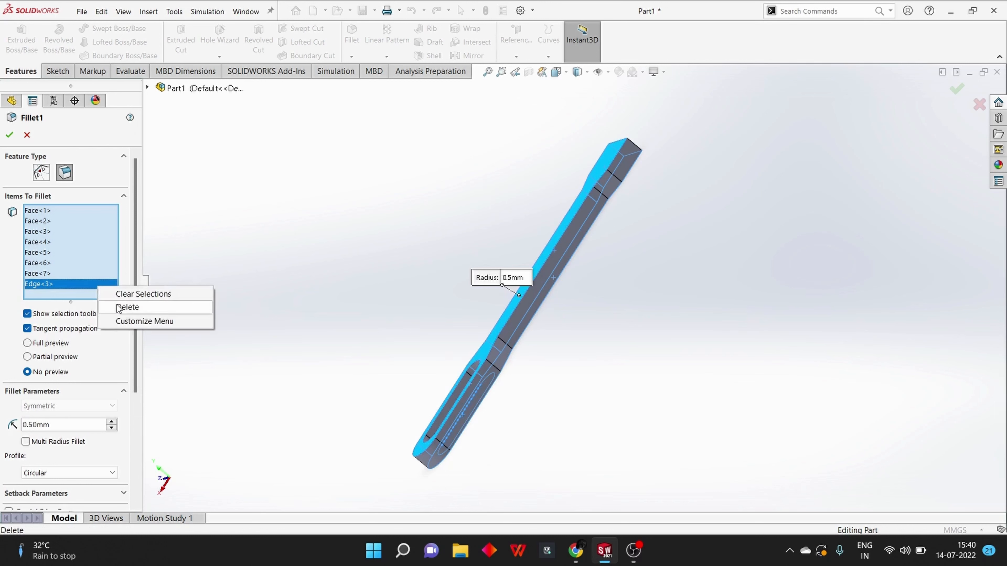
left_click(127, 307)
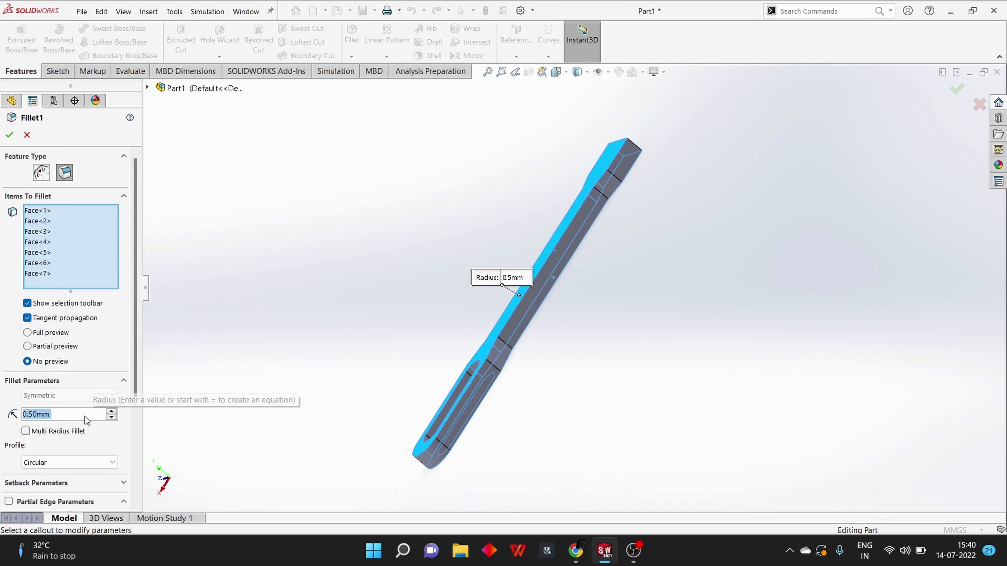
type("2.5")
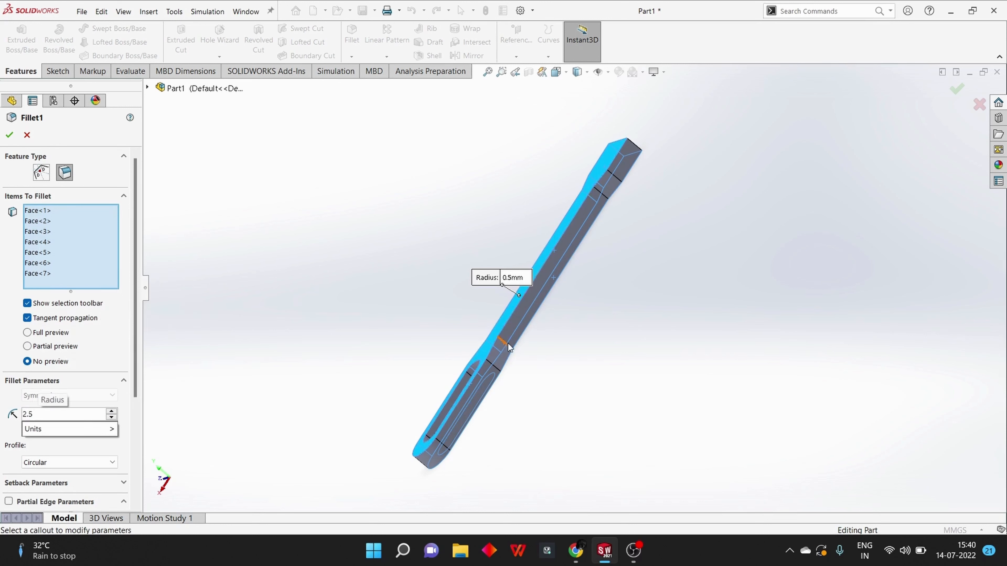
left_click(513, 335)
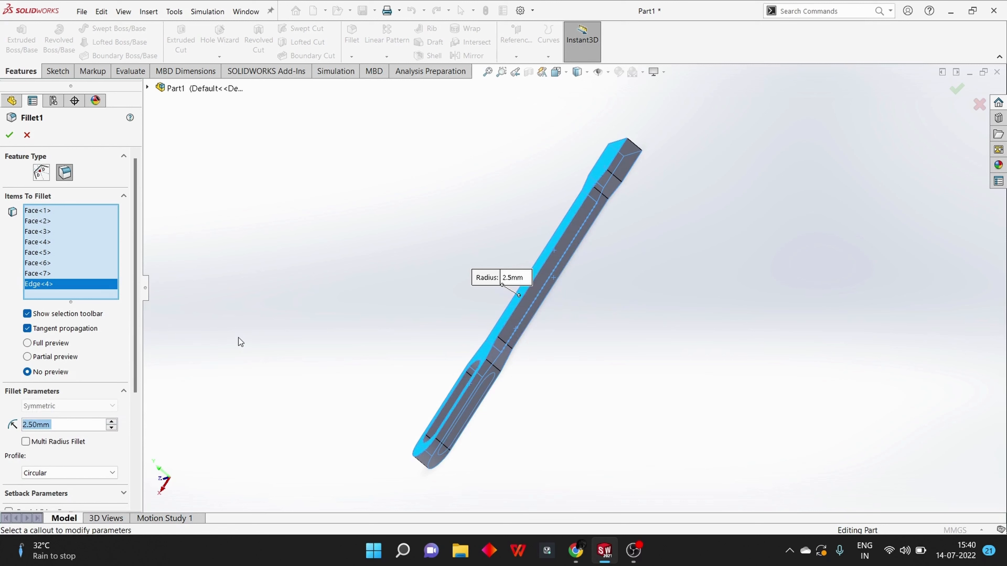
right_click(98, 283)
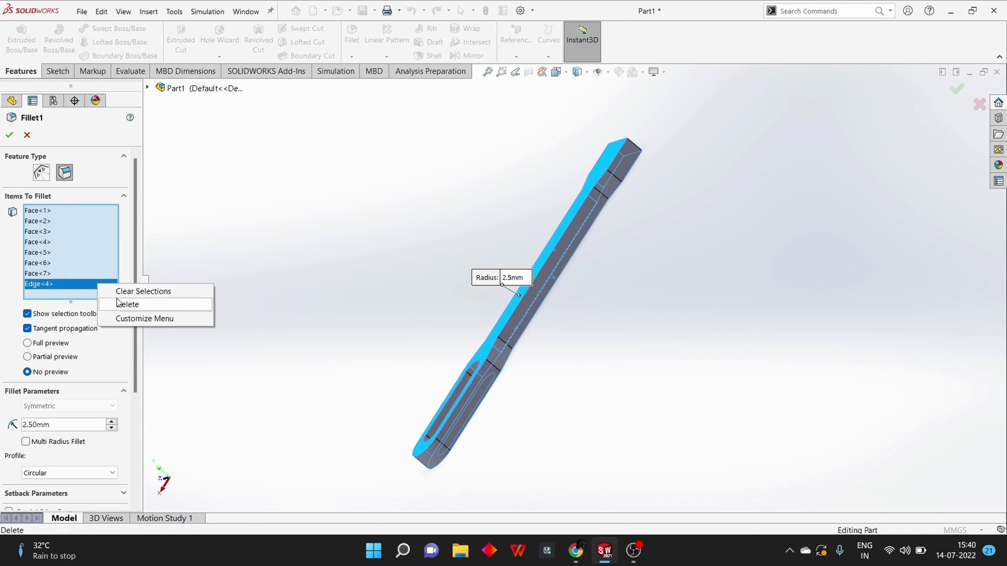
left_click(127, 304)
Add the flat side faces along the handle's opposite side to the fillet: shaft, both tapers, slotted end and solid end, removing the stray edge
middle_click_drag(243, 339, 364, 364)
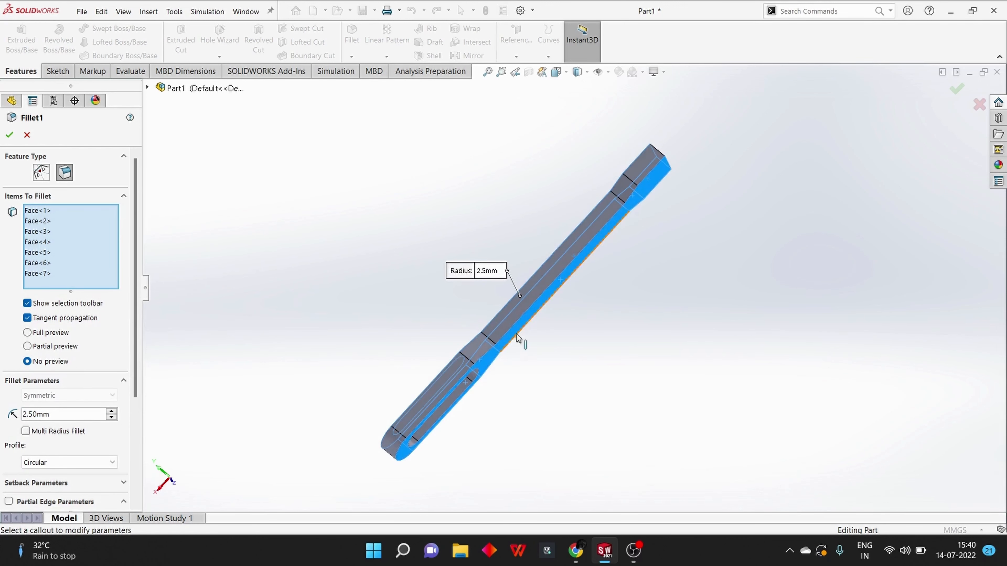
left_click(507, 325)
left_click(476, 344)
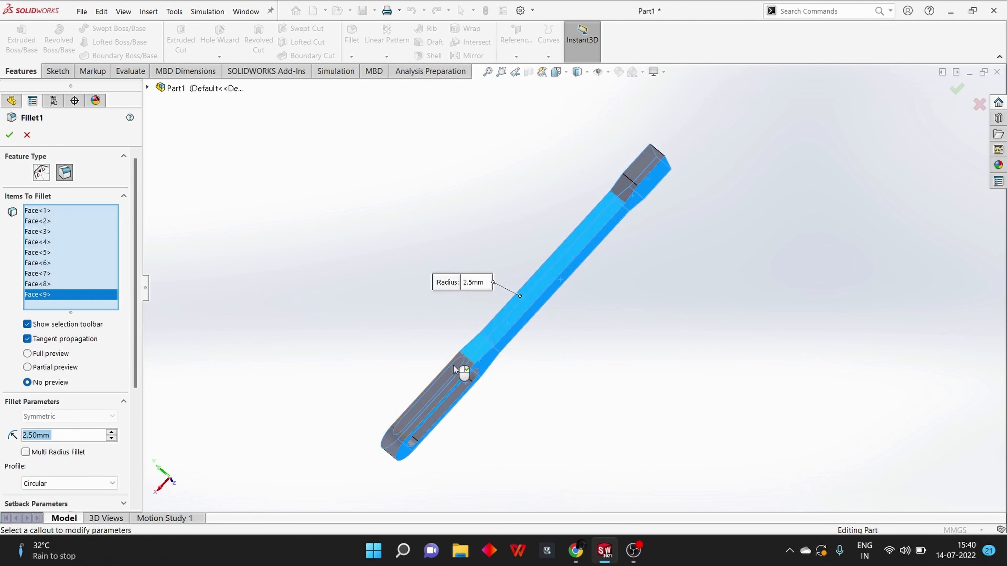
left_click(456, 385)
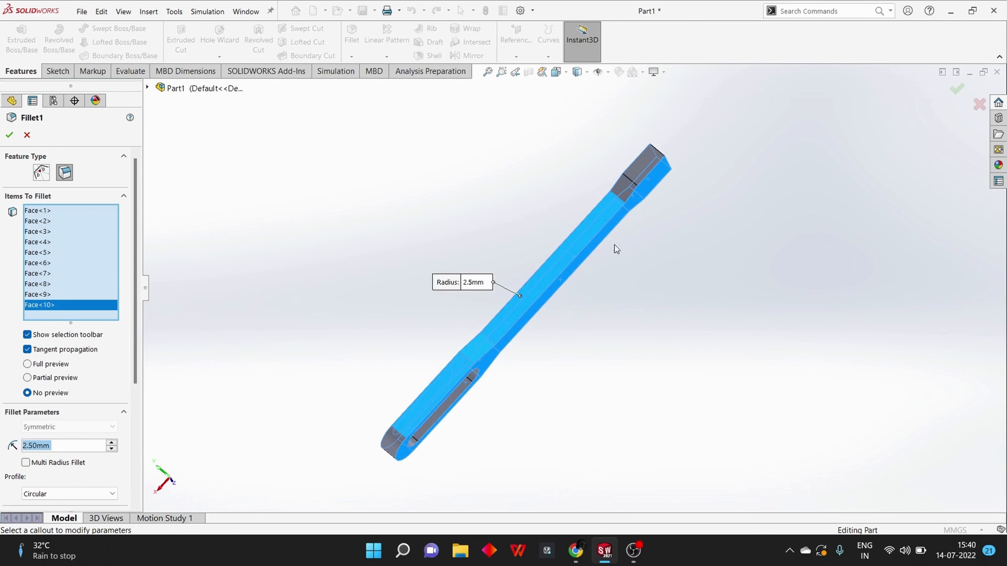
left_click(622, 191)
left_click(633, 170)
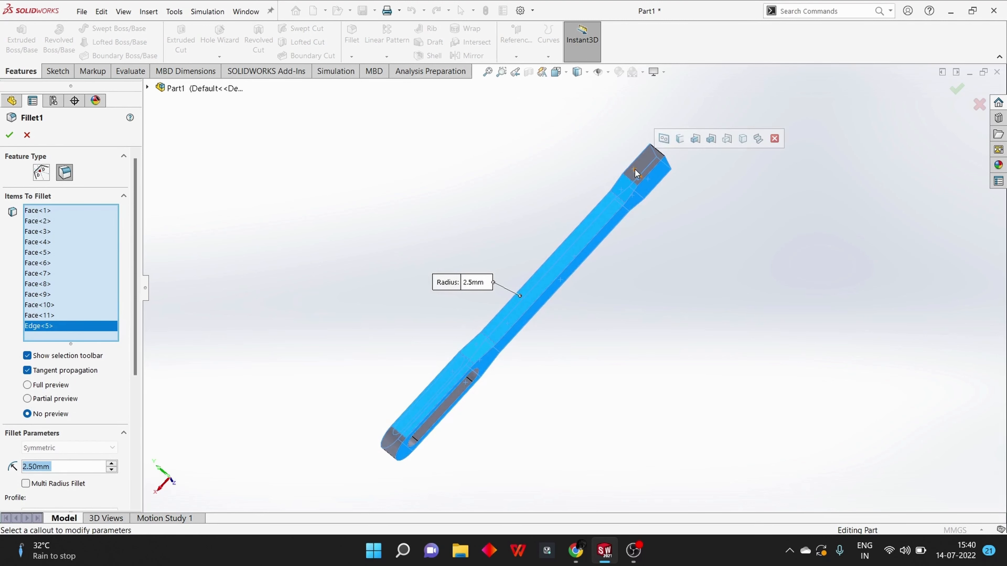
right_click(63, 328)
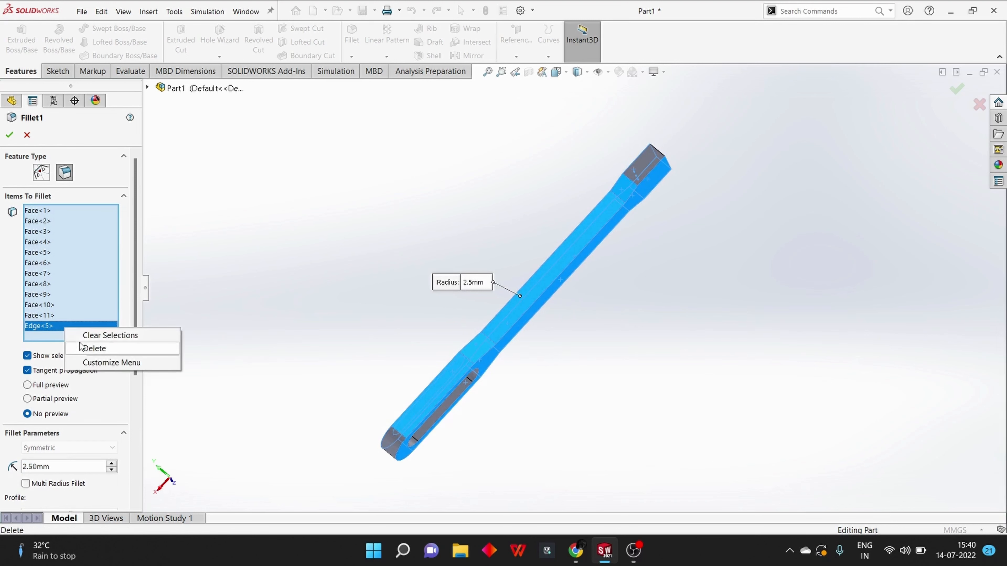
left_click(94, 349)
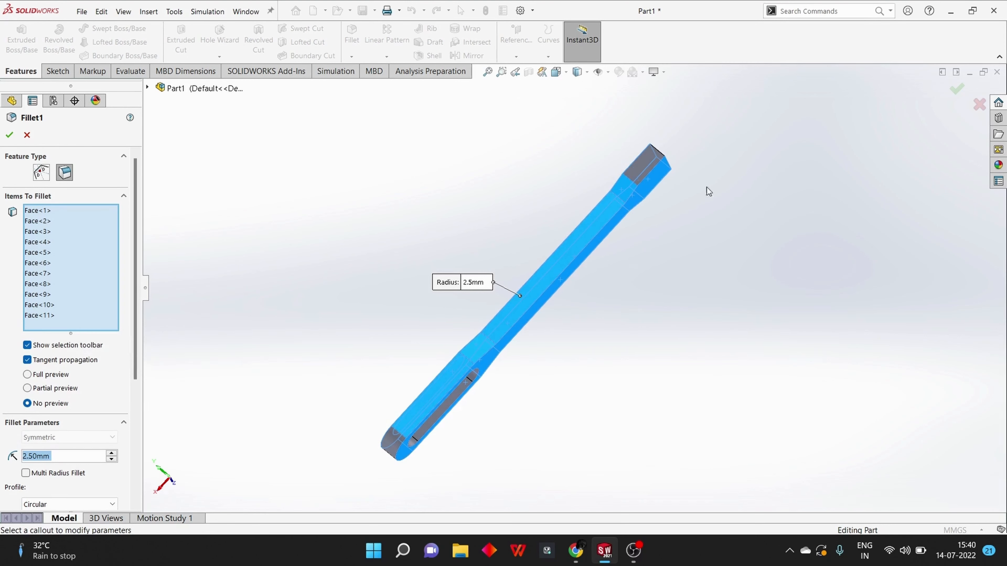
left_click(637, 169)
Try to apply the 2.5 mm fillet to all the selected broad and side faces of the handle
middle_click_drag(398, 193, 533, 220)
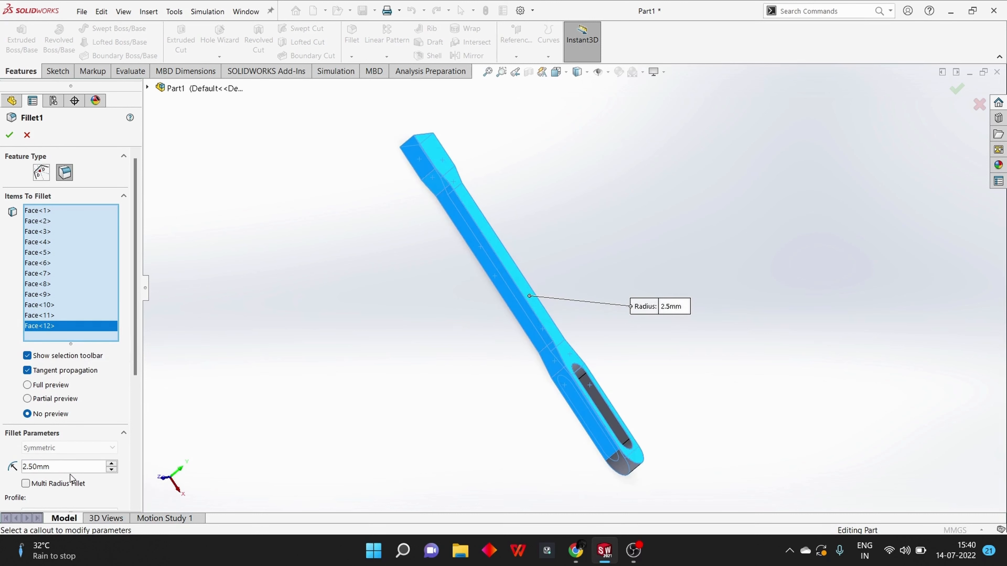
left_click(12, 137)
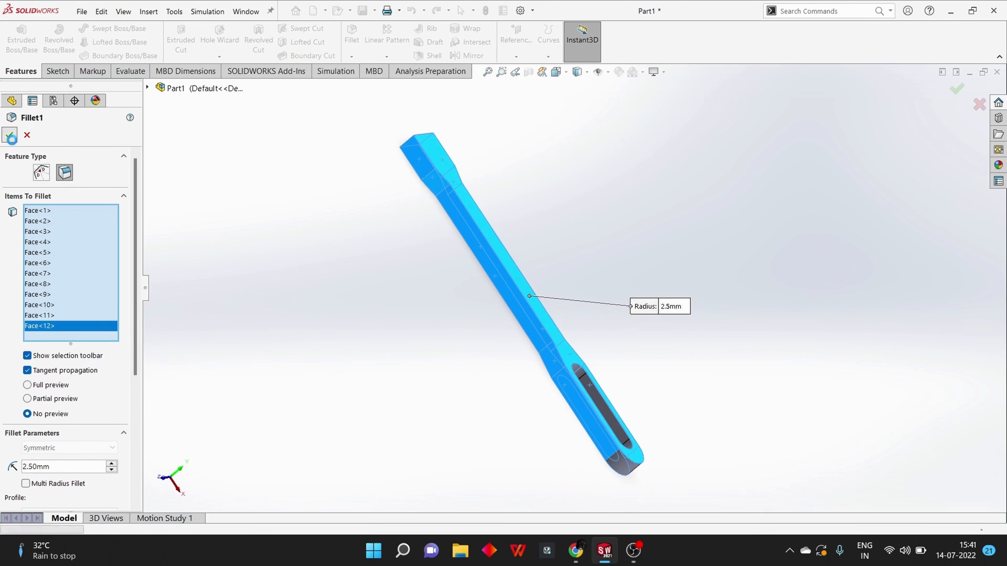
left_click(654, 287)
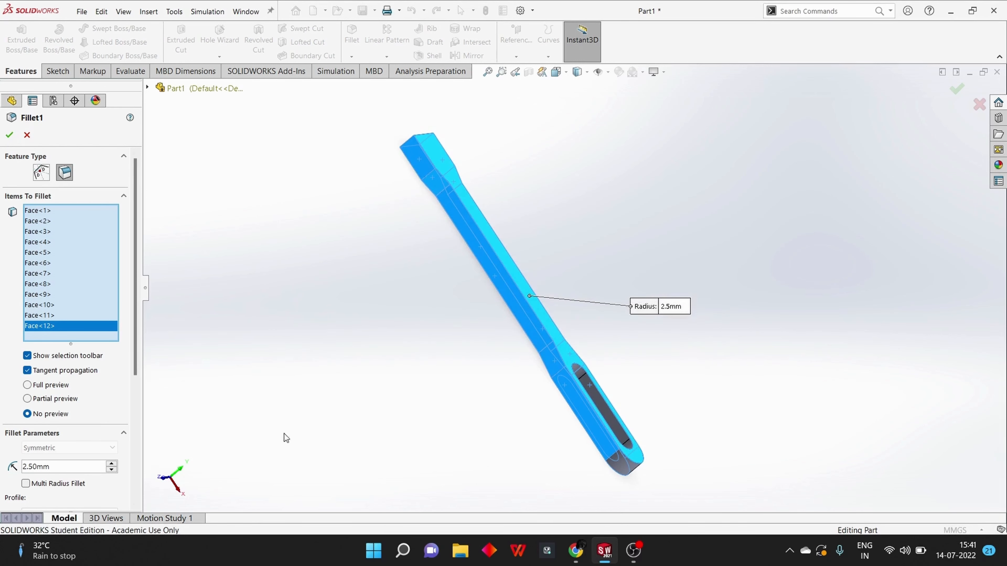
middle_click_drag(395, 343, 350, 245)
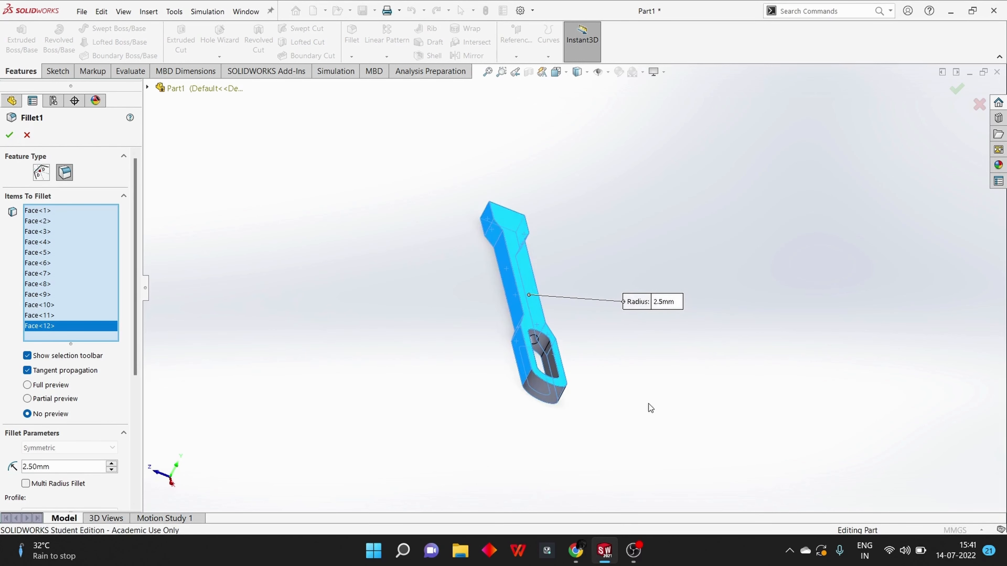
middle_click_drag(648, 404, 502, 346)
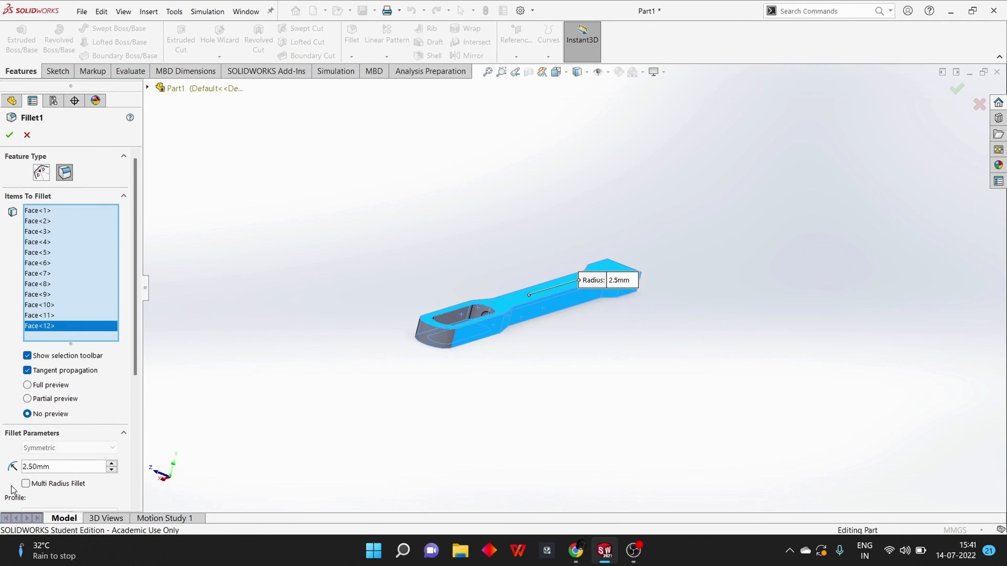
Set the fillet radius to 1.5 mm, apply it, and inspect the rounded edges around the slot and taper
left_click_drag(59, 468, 15, 469)
type("1.5")
key("Return")
key("Return")
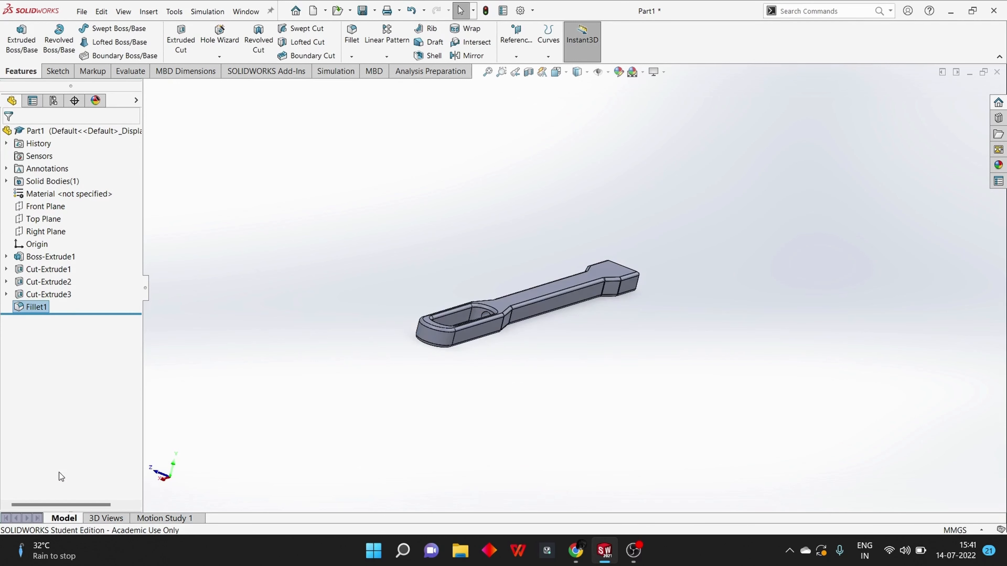
scroll(541, 330, "down", 5)
middle_click_drag(542, 333, 522, 409)
key("ctrl+z")
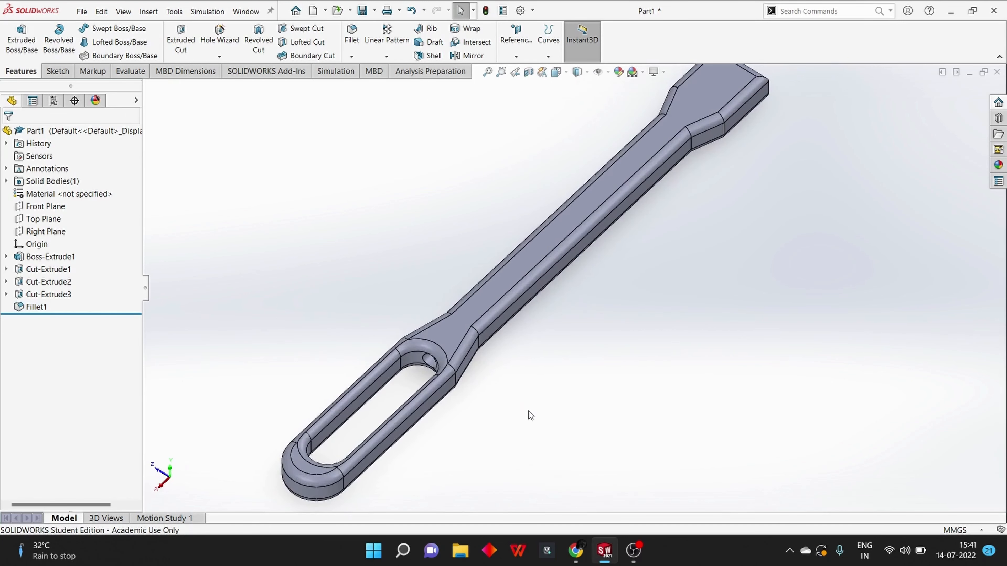
scroll(545, 339, "down", 3)
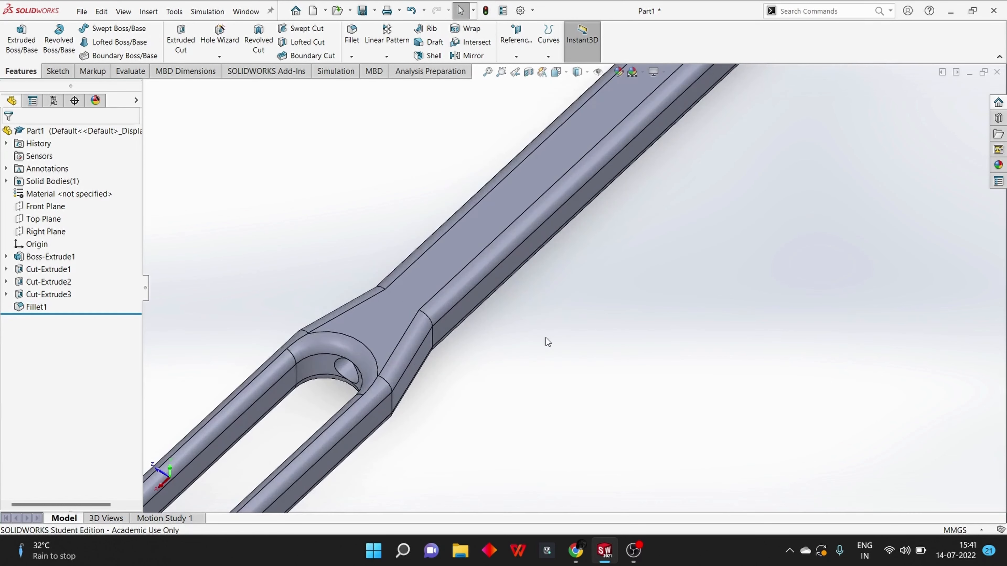
scroll(542, 342, "up", 6)
Open the profile sketch of the handle's base extrusion for editing
left_click(42, 257)
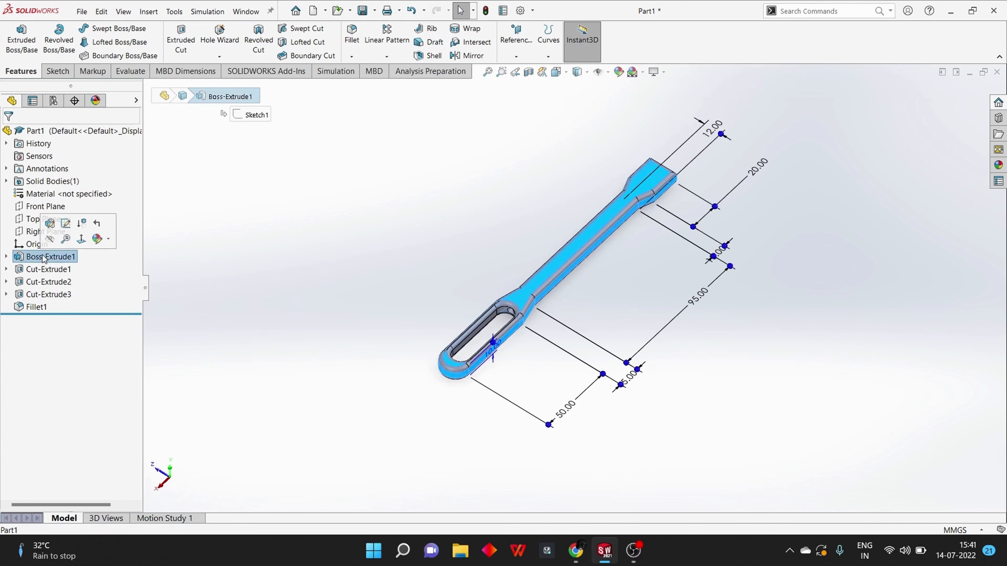
left_click(65, 225)
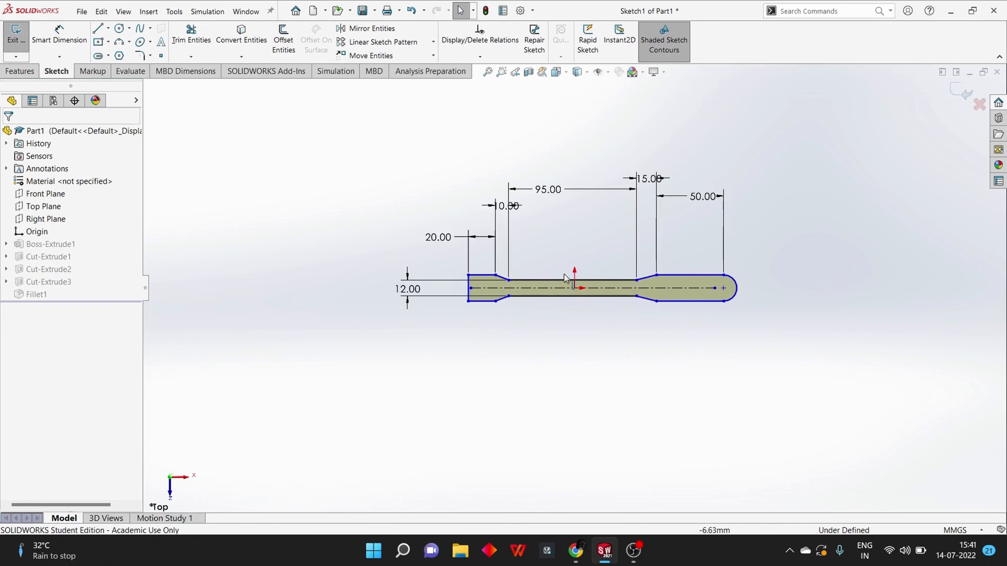
scroll(622, 270, "down", 3)
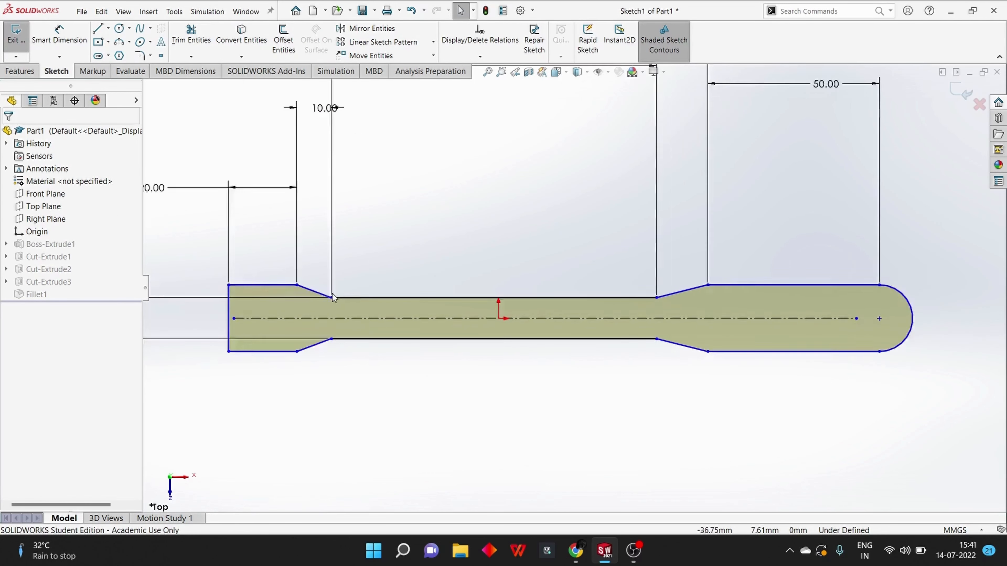
scroll(333, 297, "up", 1)
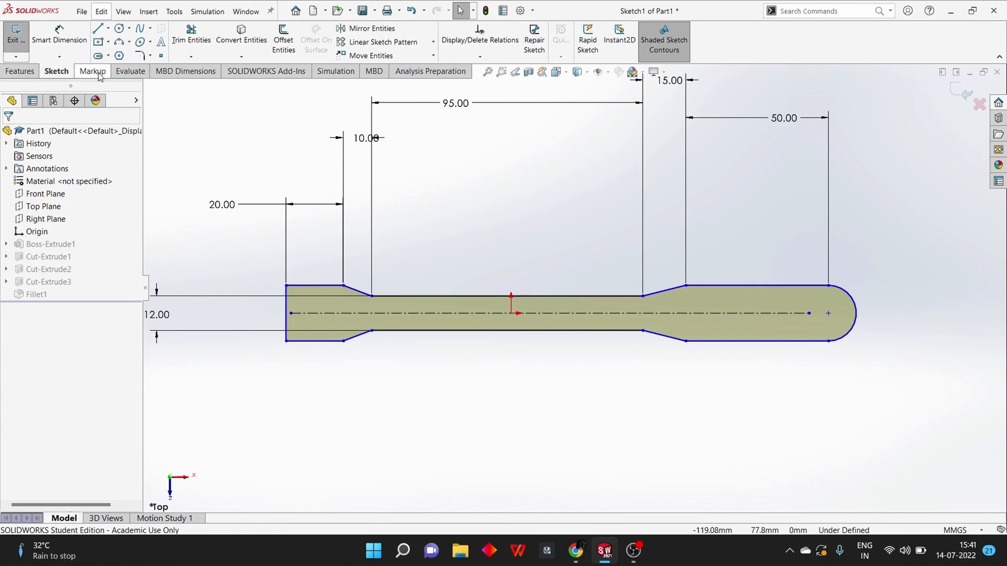
Start a Sketch Fillet and select the eight corners at the ends of both tapers, on both sides of the profile
left_click(142, 57)
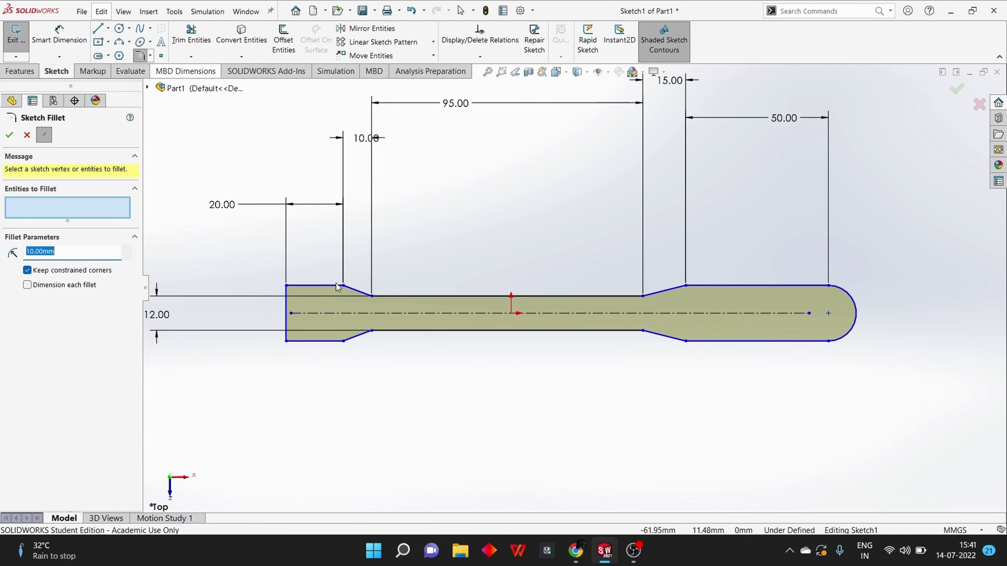
left_click(347, 288)
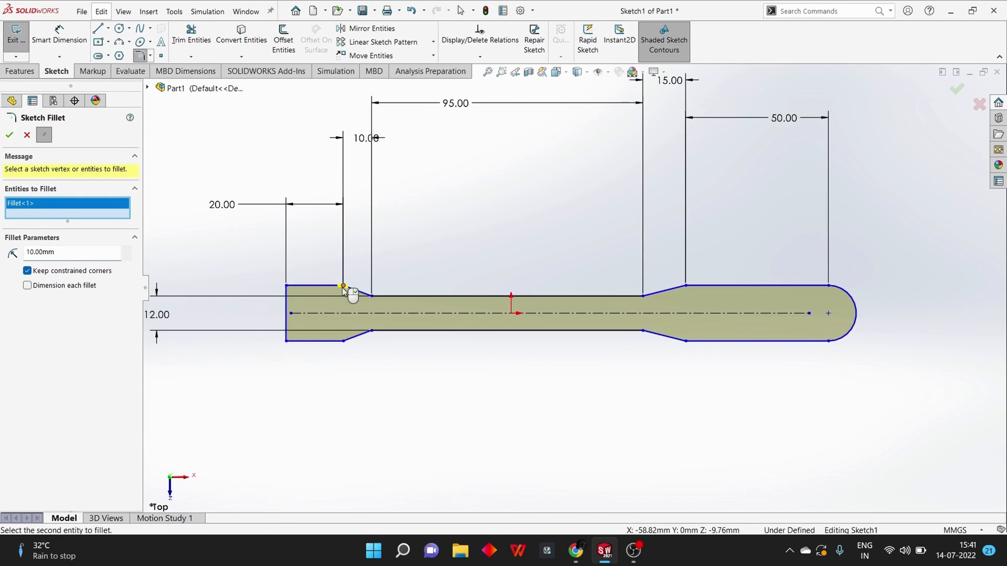
left_click(371, 297)
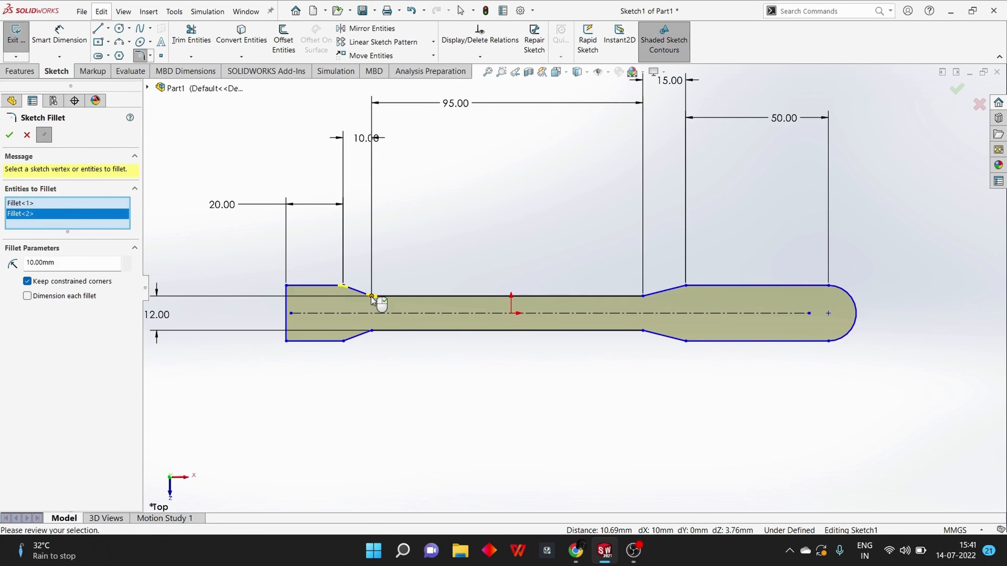
left_click(643, 296)
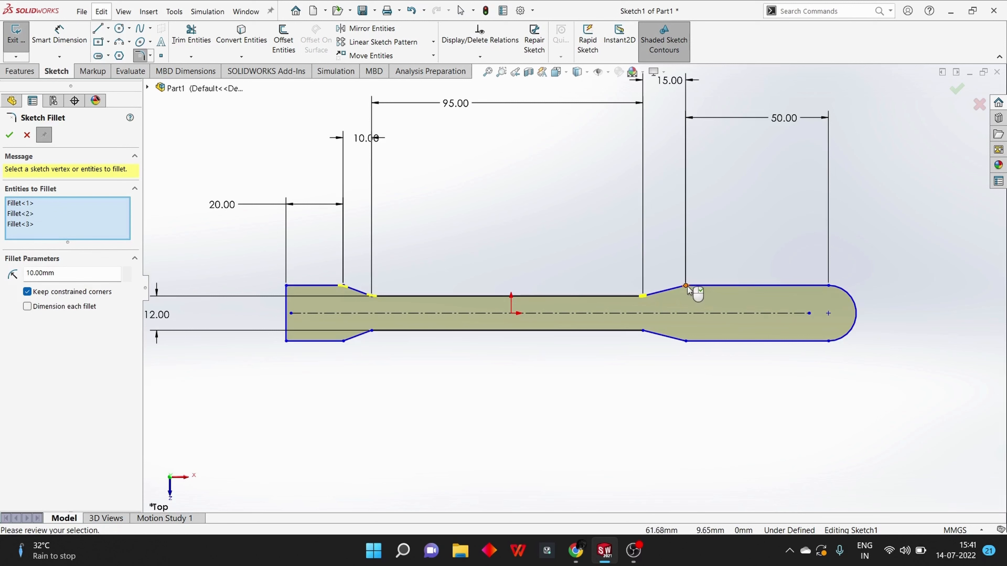
left_click(686, 286)
left_click(685, 341)
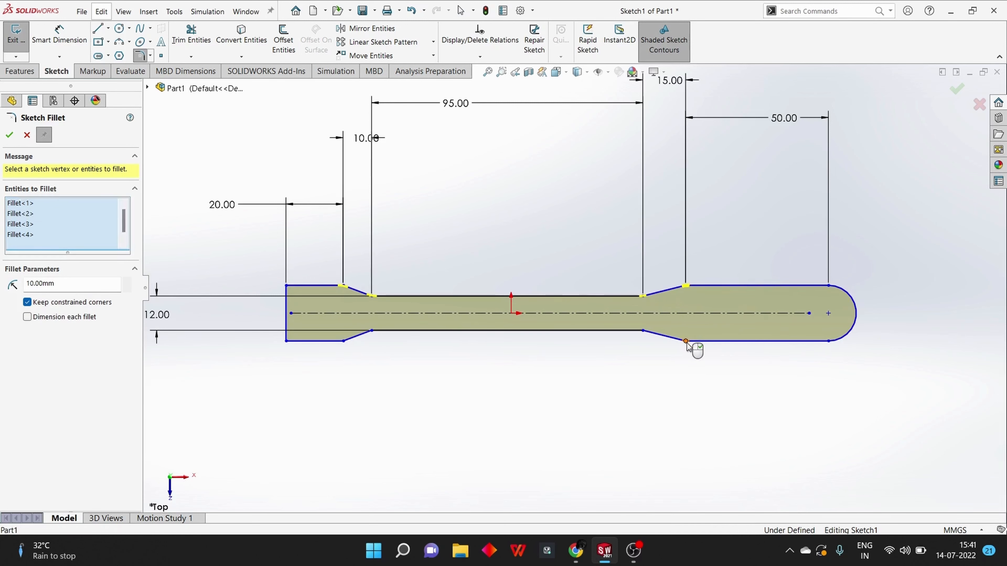
left_click(644, 331)
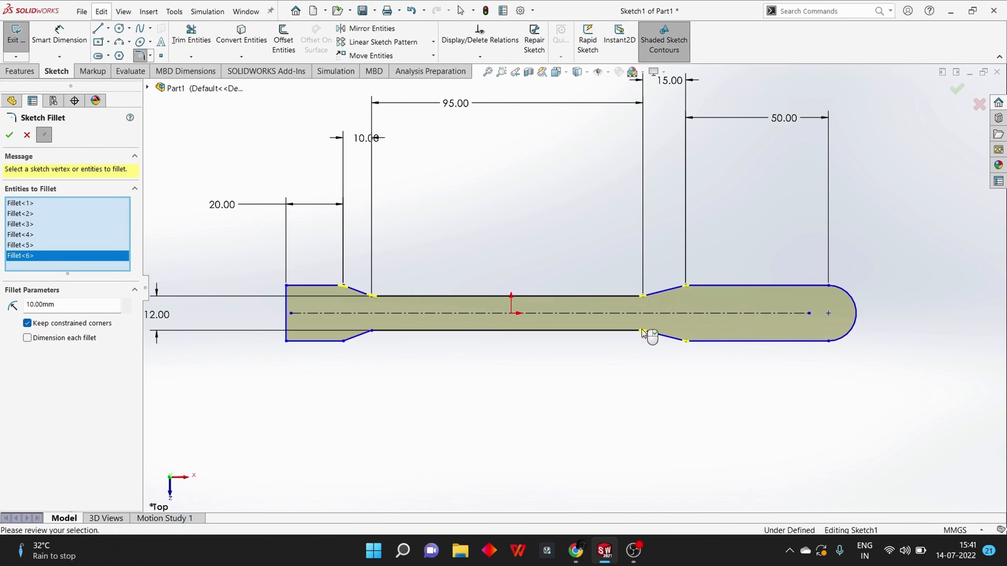
left_click(372, 331)
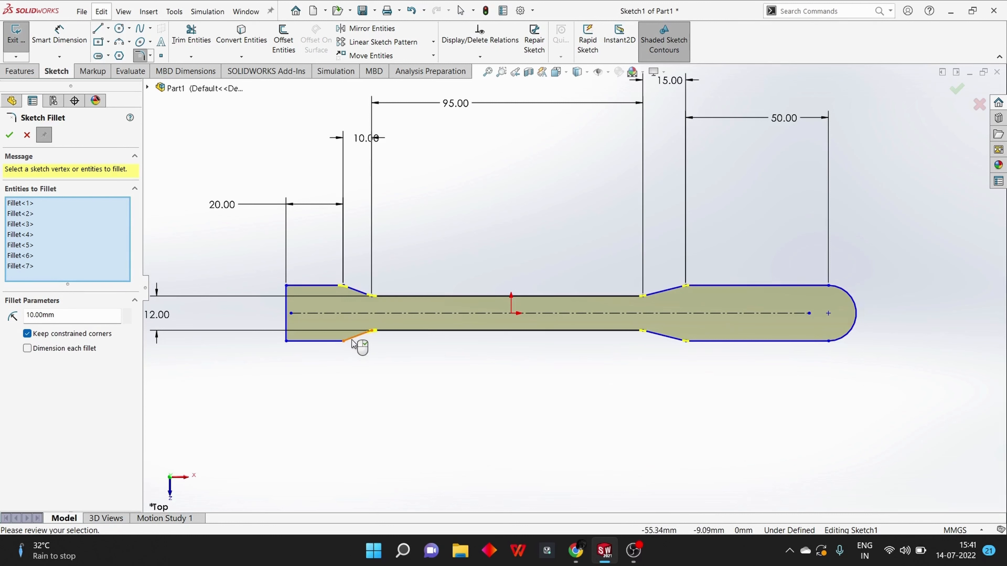
left_click(343, 341)
Preview the selected sketch corners with a 20 mm fillet radius
left_click(26, 325)
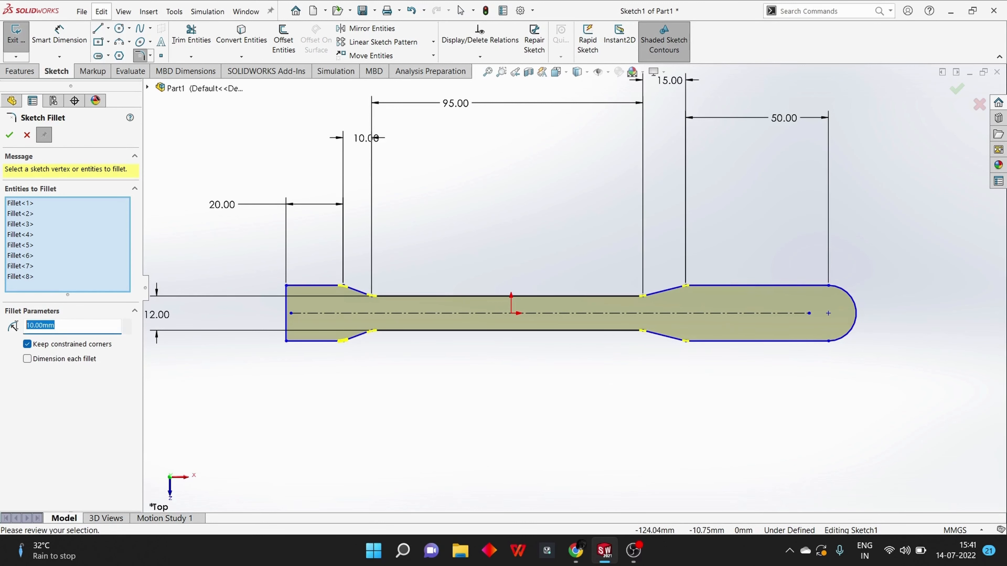
type("20")
key("Return")
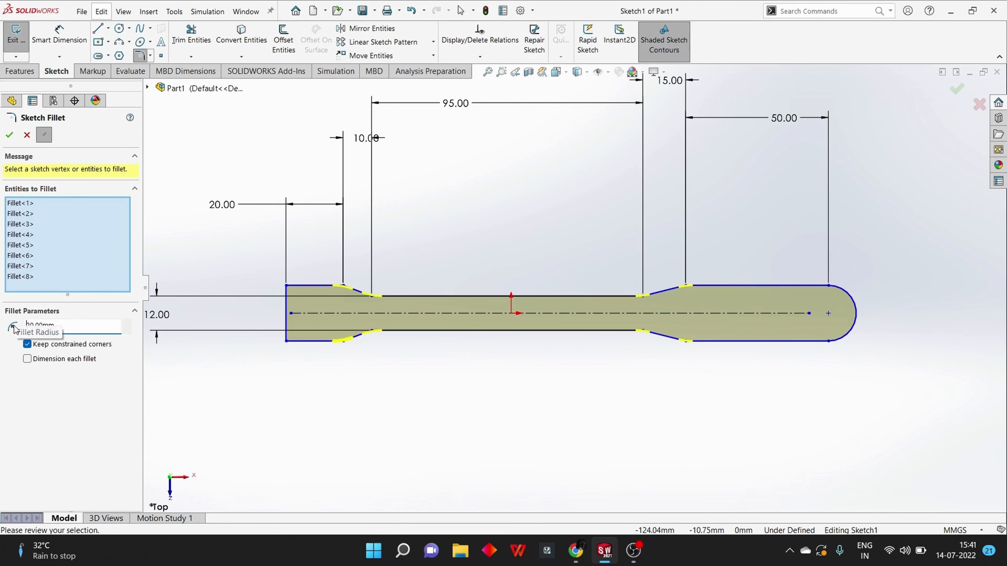
Set the sketch fillet radius to 25 mm, apply it to the taper corners, and exit the sketch
left_click_drag(57, 326, 31, 324)
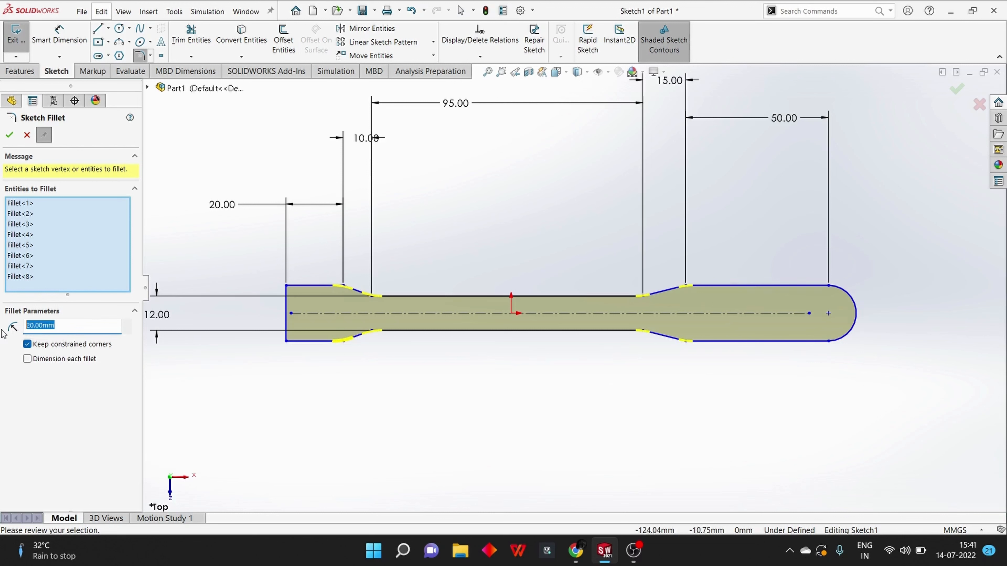
type("2")
left_click(9, 135)
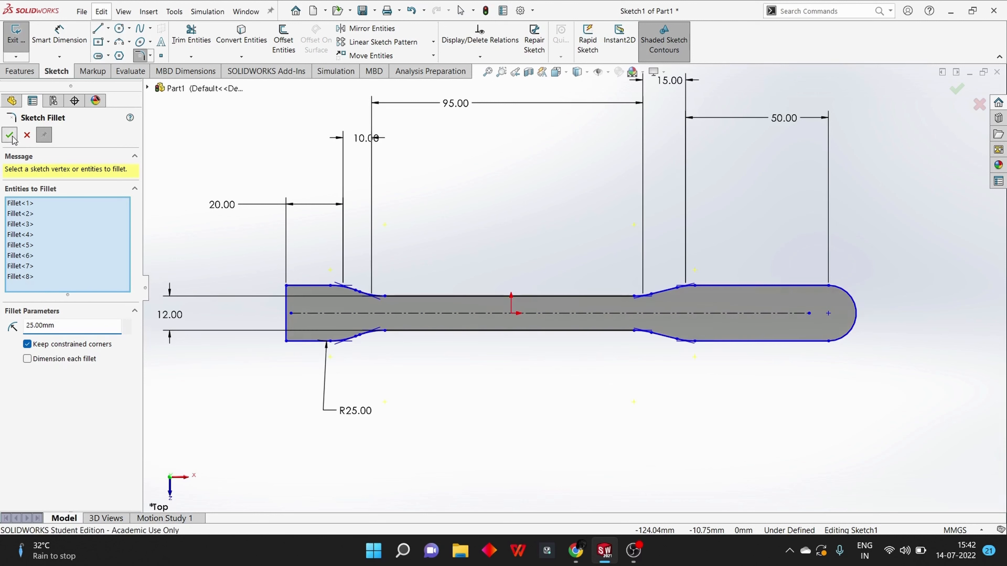
left_click(9, 134)
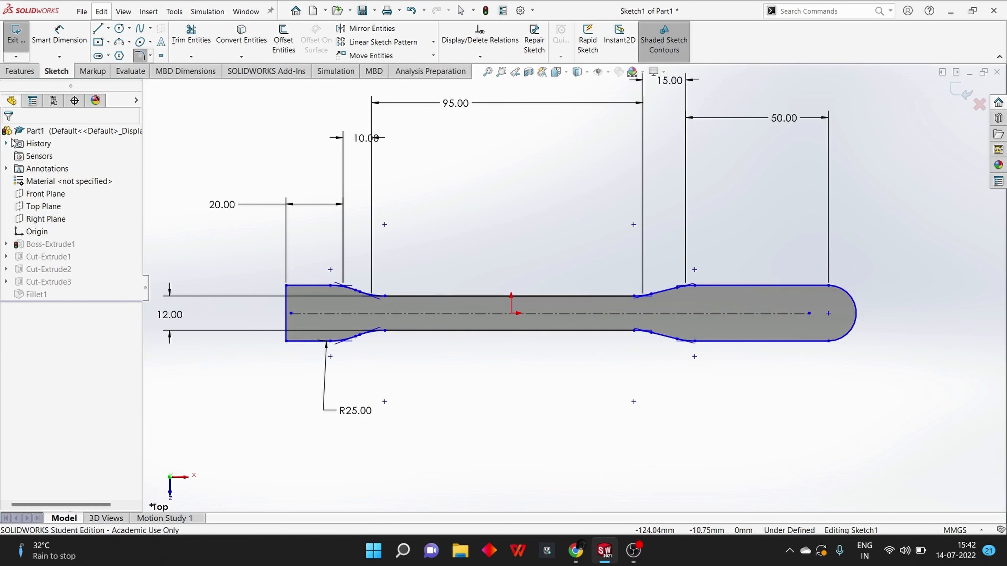
left_click(960, 92)
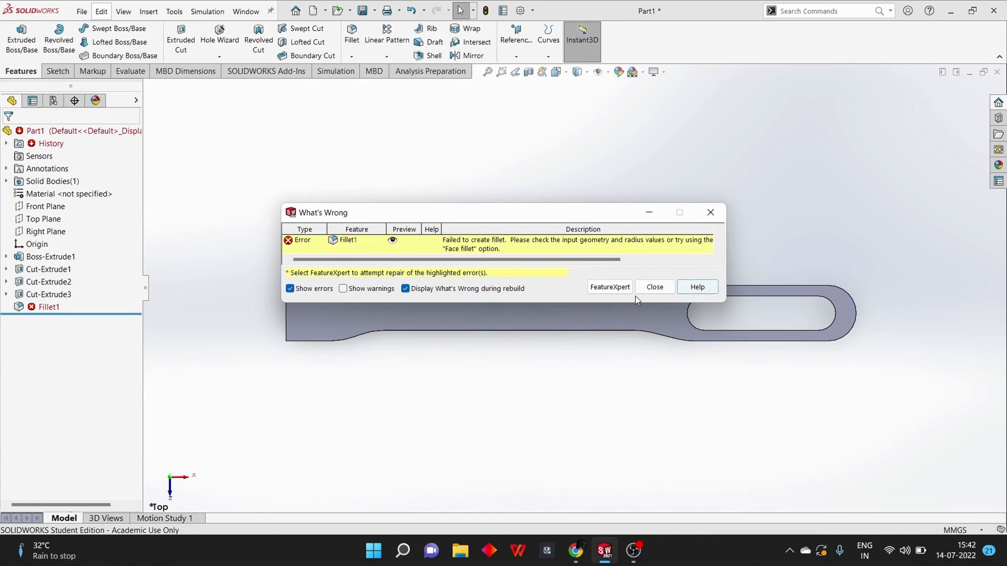
left_click(647, 287)
Delete the failed Fillet1 feature from the handle
middle_click_drag(475, 405, 454, 402)
left_click(30, 307)
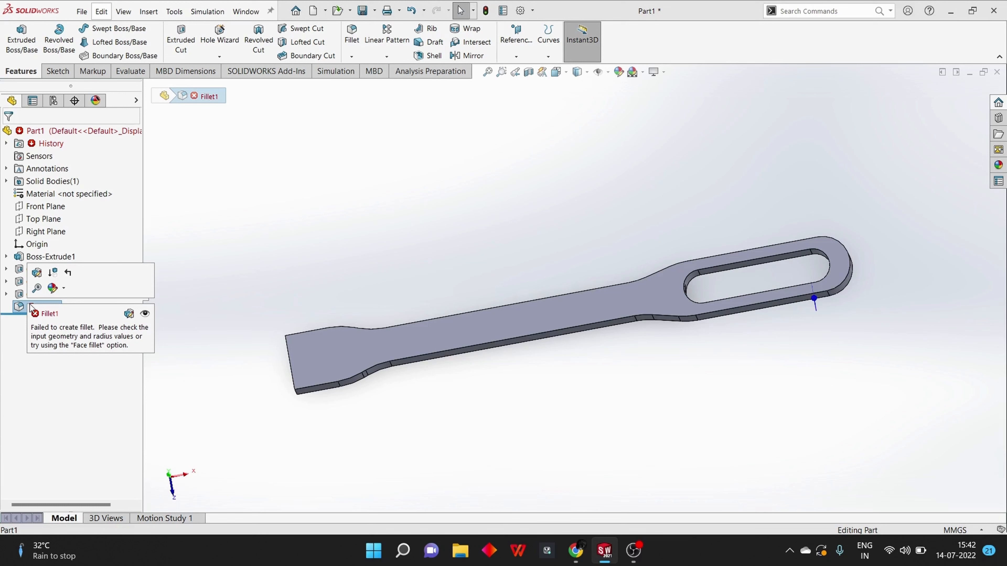
key("Delete")
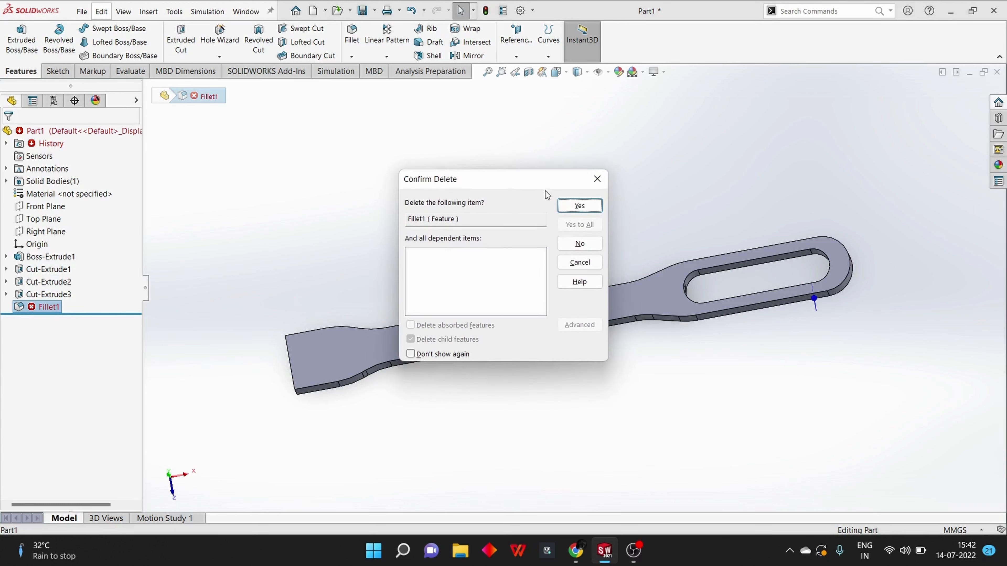
left_click(579, 206)
Fillet the edges of the handle's top and bottom flat faces with a constant 1.5 mm radius
middle_click_drag(490, 444, 449, 353)
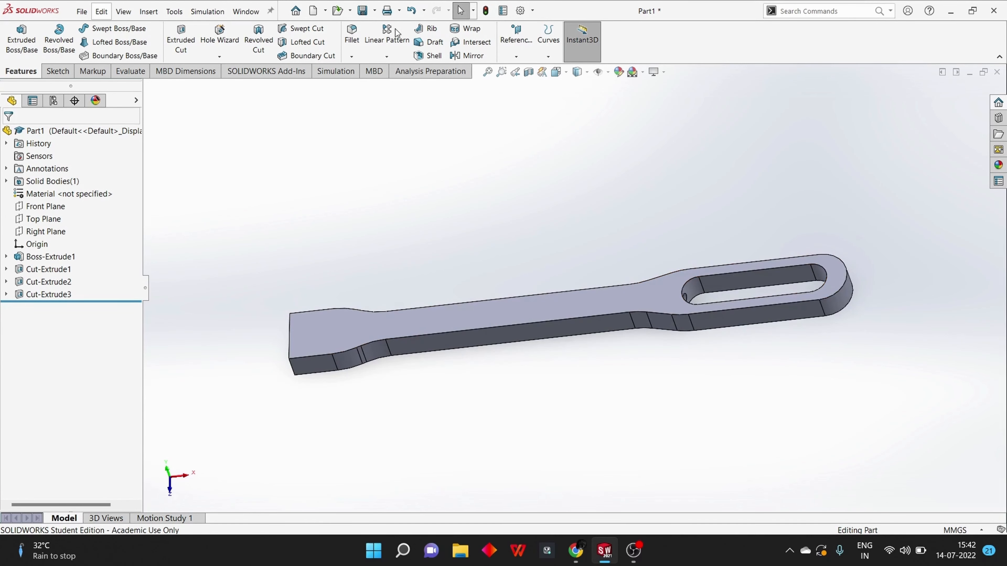
left_click(354, 43)
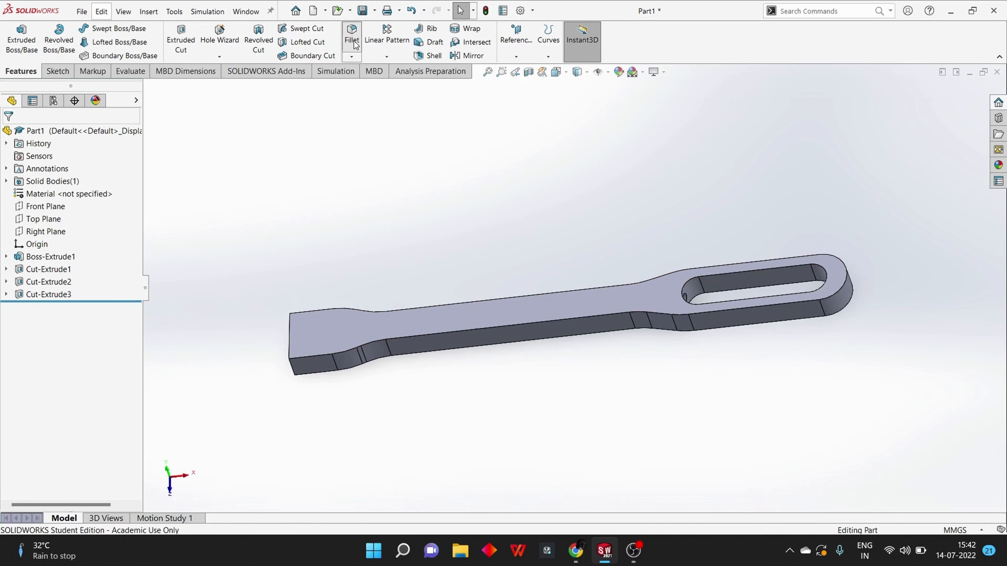
left_click(411, 331)
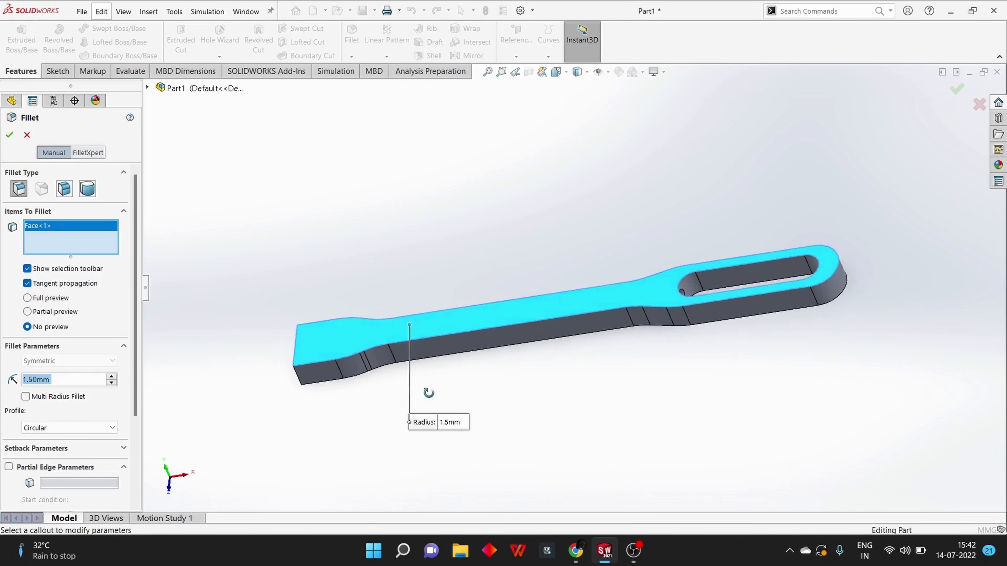
middle_click_drag(412, 337, 401, 184)
left_click(368, 214)
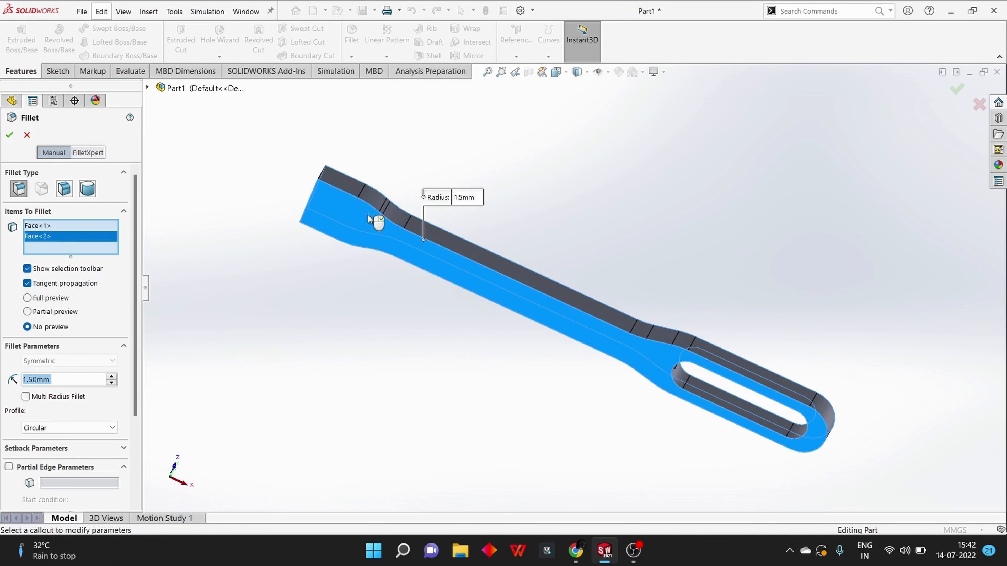
left_click(11, 136)
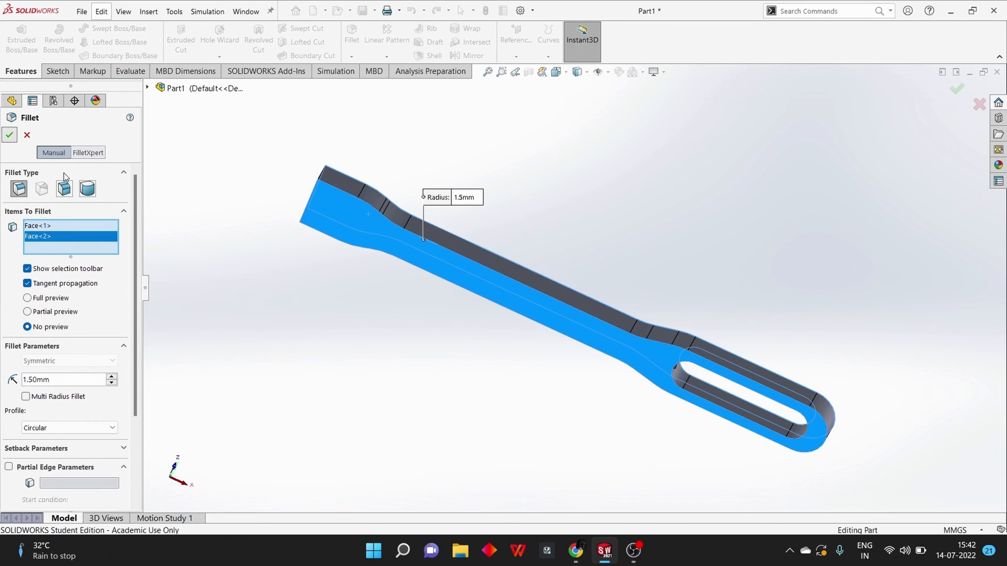
Edit the new edge fillet on the handle's flat faces and set its radius to 2.5 mm
middle_click_drag(181, 195, 342, 211)
right_click(33, 307)
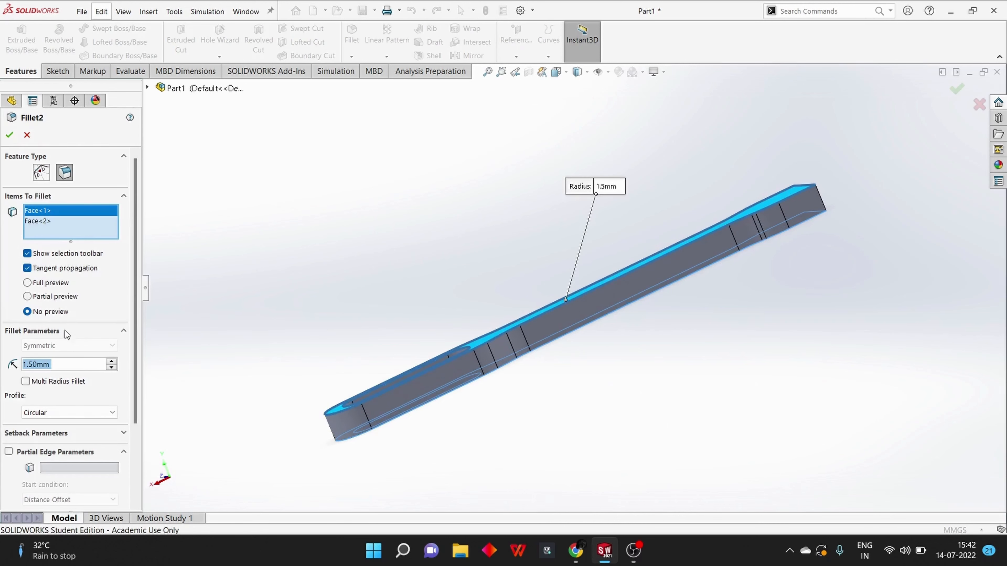
type("2.5")
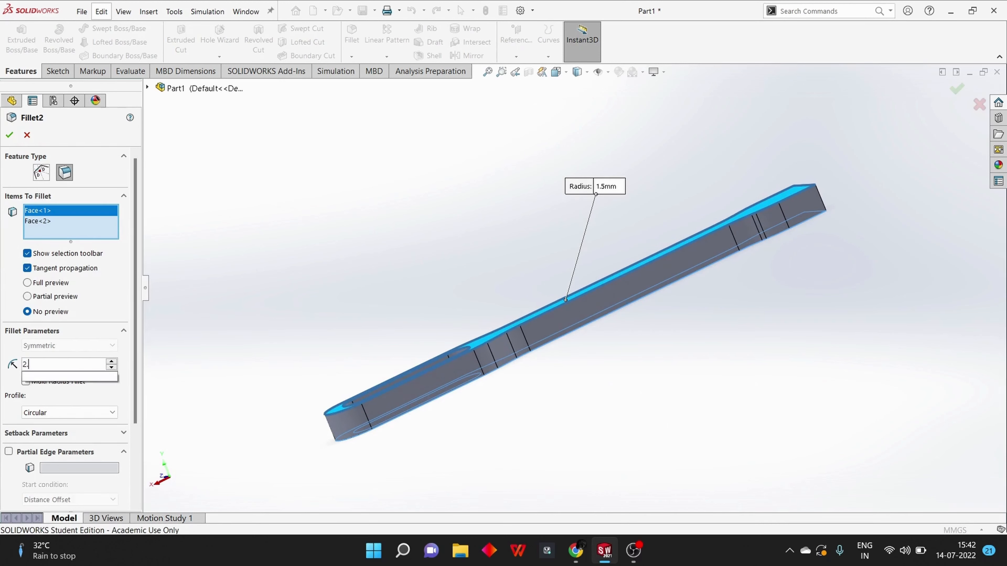
key("Return")
left_click(12, 138)
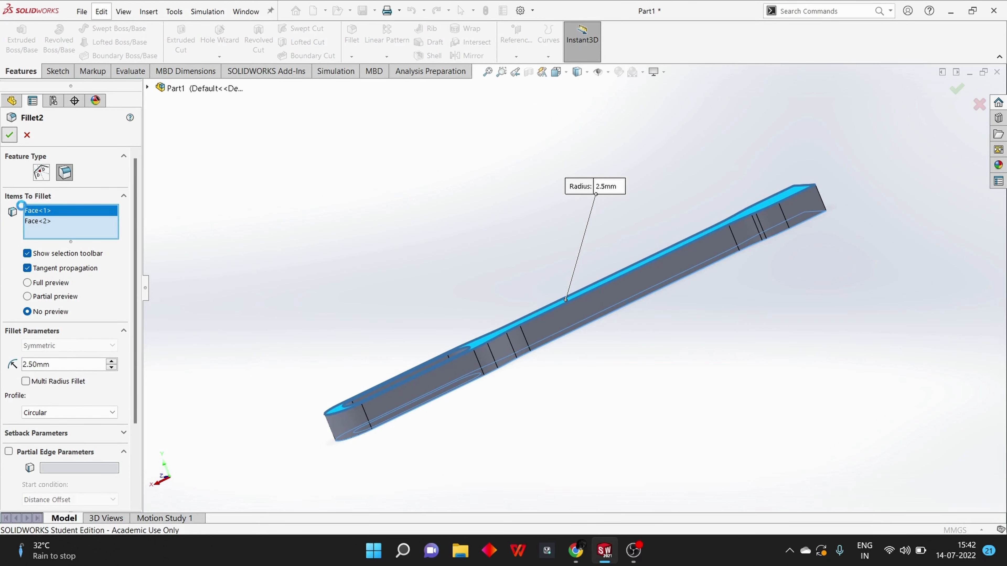
left_click(644, 288)
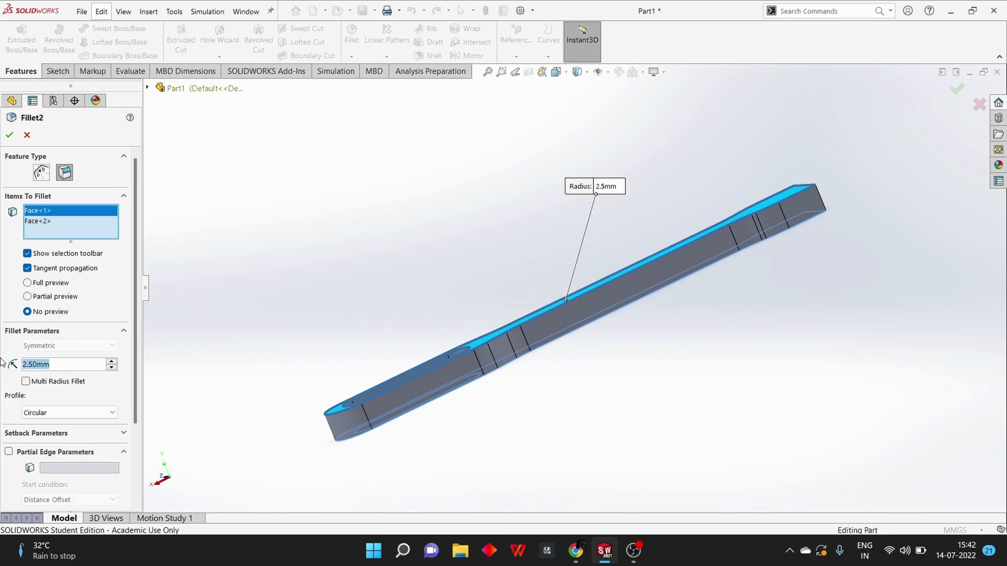
key("Return")
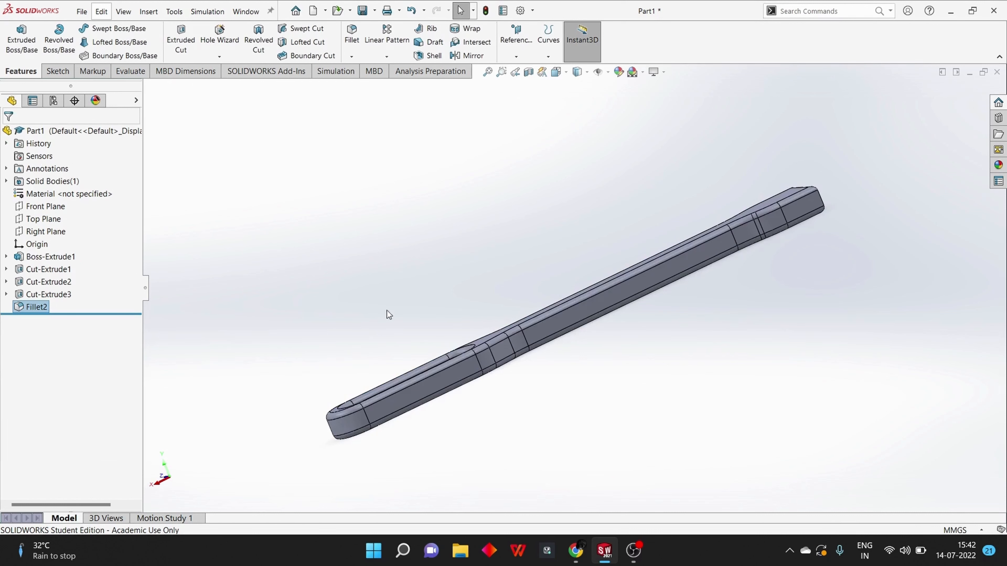
middle_click_drag(374, 269, 491, 331)
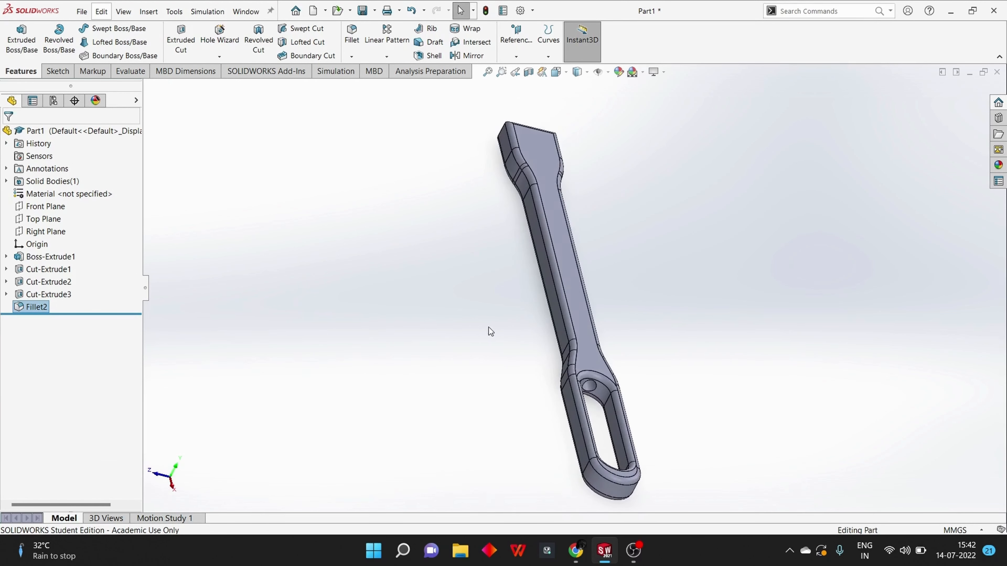
scroll(485, 322, "up", 4)
middle_click_drag(913, 407, 510, 433)
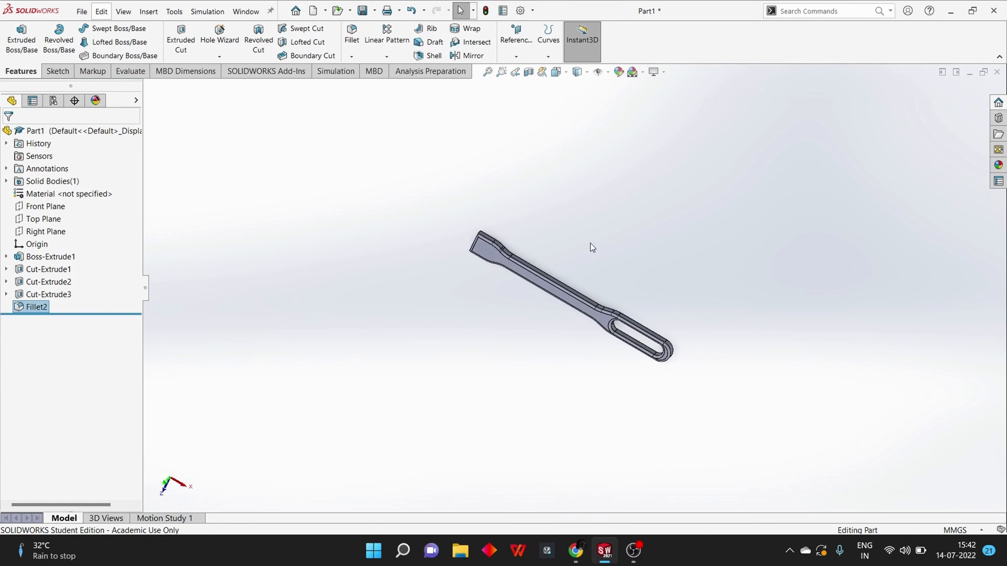
mouse_move(592, 247)
middle_mouse_down()
mouse_move(429, 290)
mouse_move(196, 245)
middle_mouse_up()
left_click(55, 71)
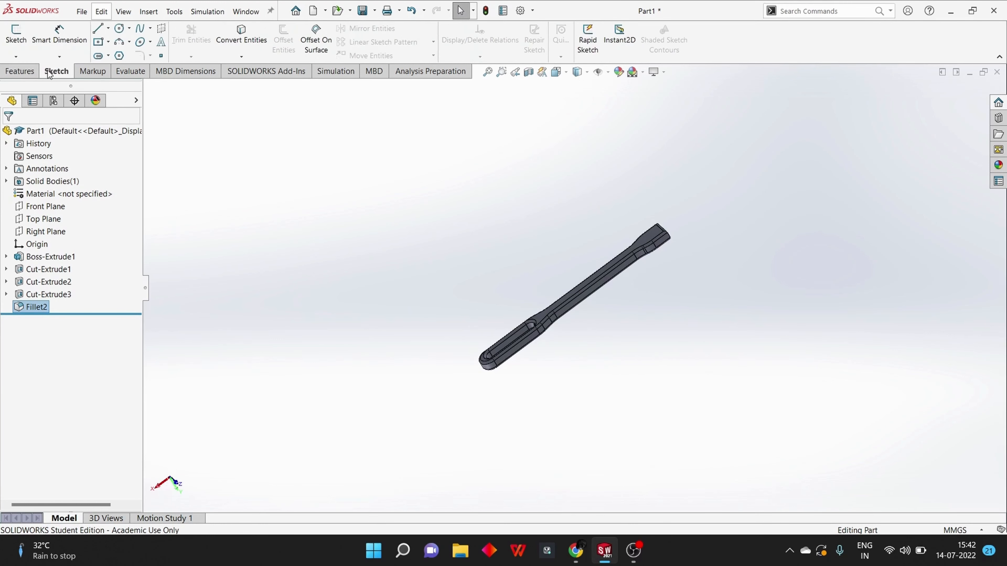
Start saving the handle part under a new format, choosing STL (*.stl) as the file type
left_click(82, 11)
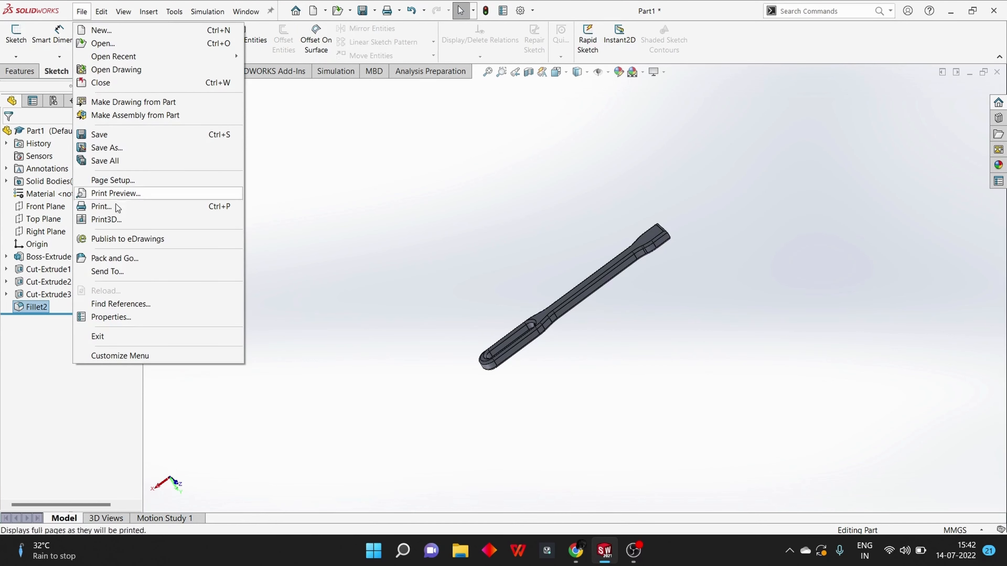
left_click(122, 148)
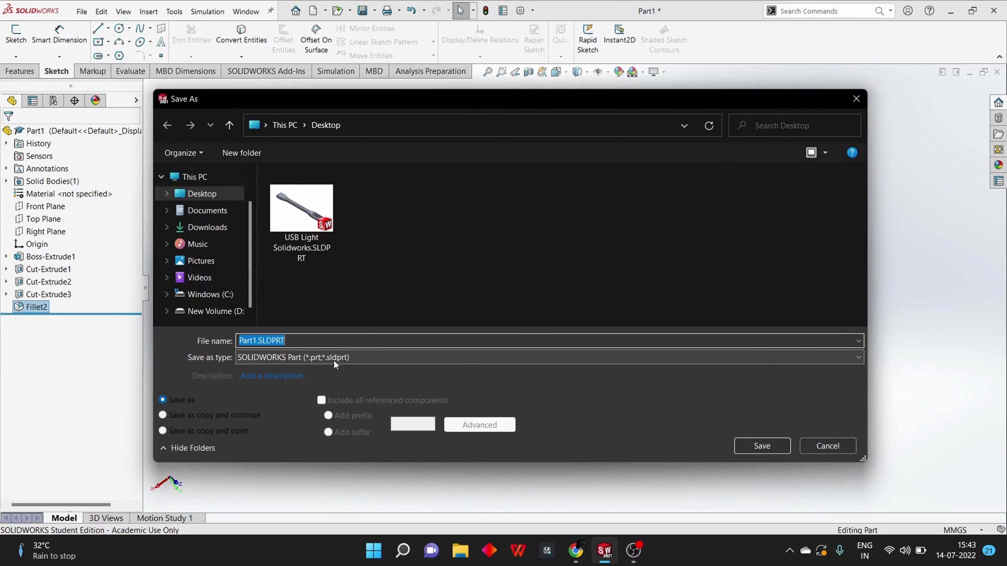
left_click(345, 358)
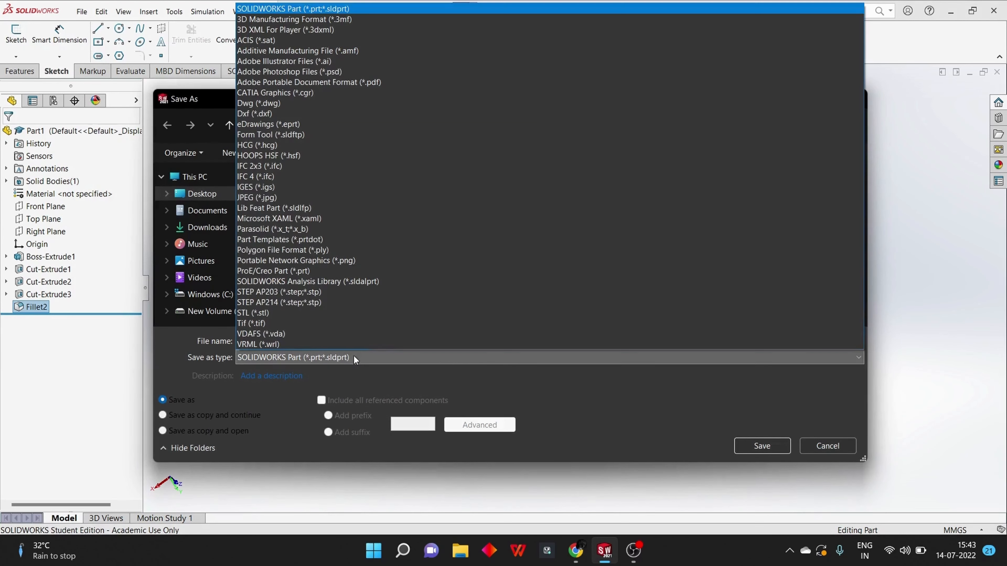
left_click(297, 318)
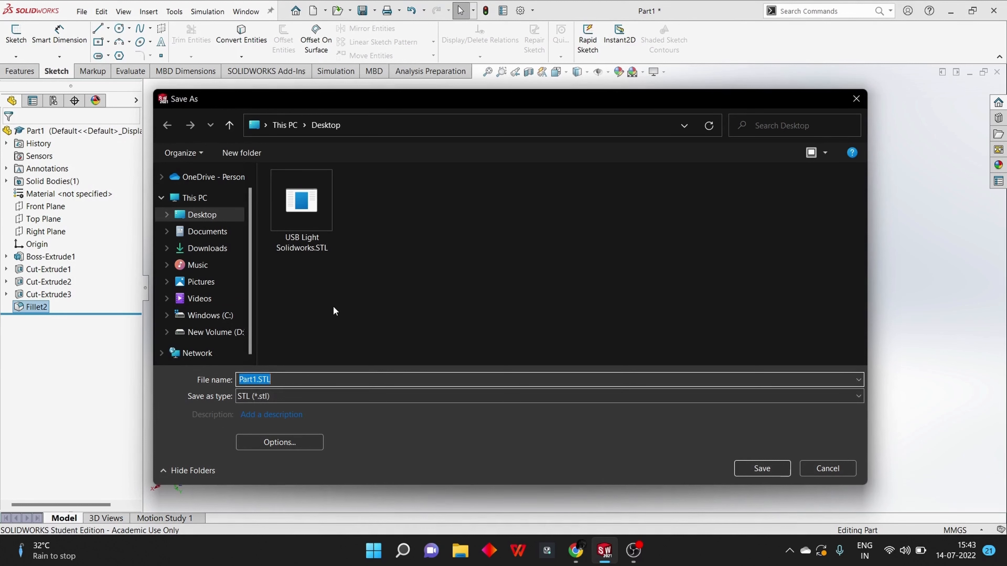